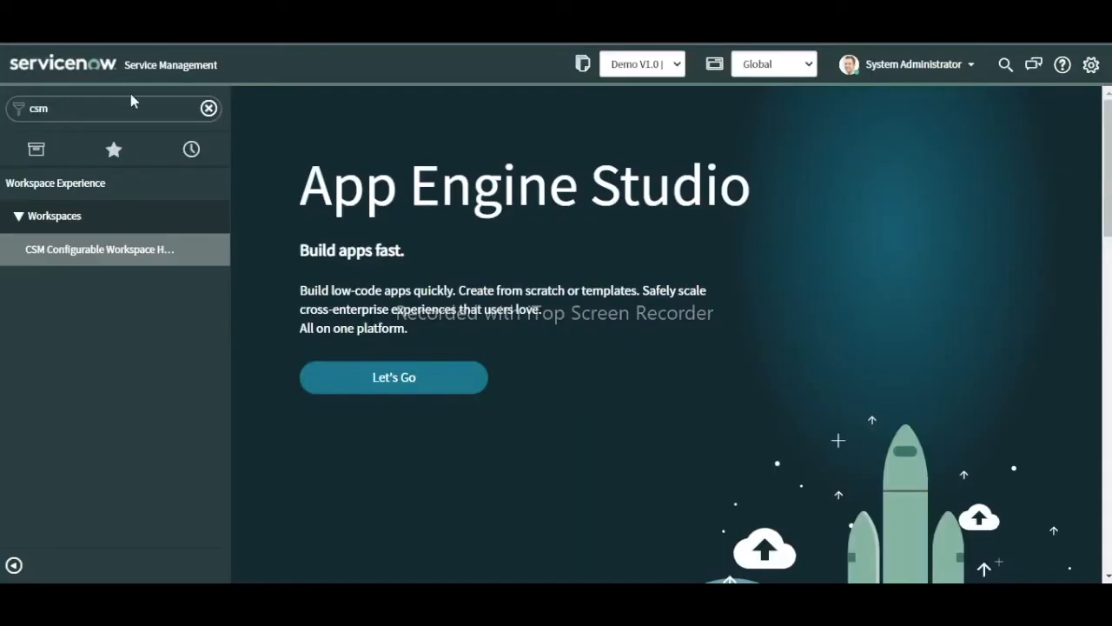
Open the CSM Configurable Workspace and look through its home page and the list of all cases.
click(77, 252)
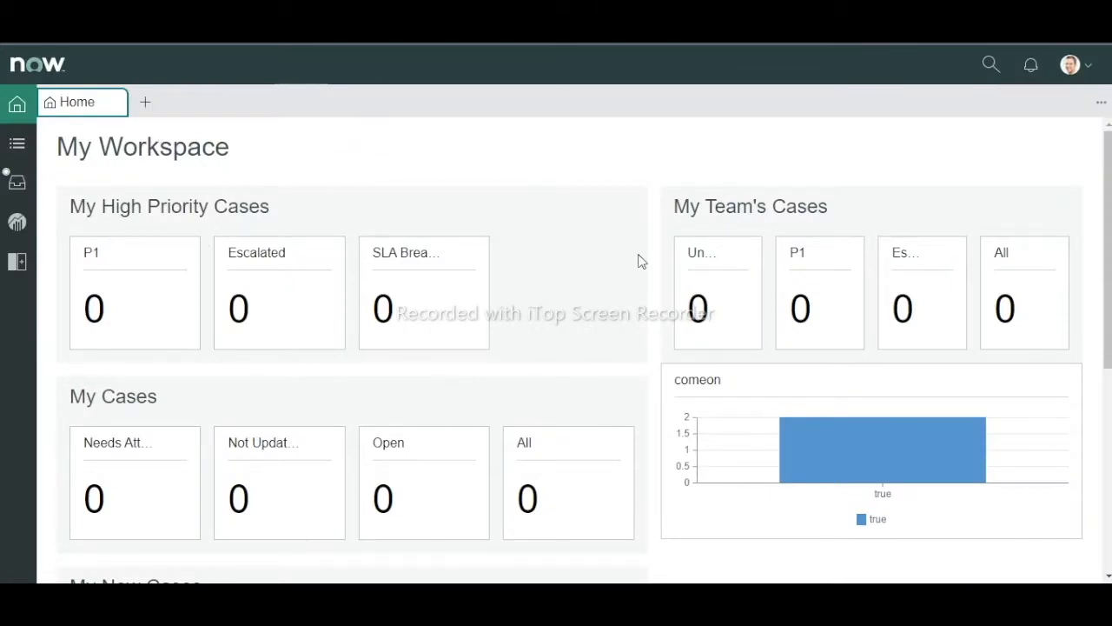
mouse_move(1108, 280)
mouse_down()
mouse_move(1110, 344)
mouse_move(1110, 280)
mouse_up()
click(16, 150)
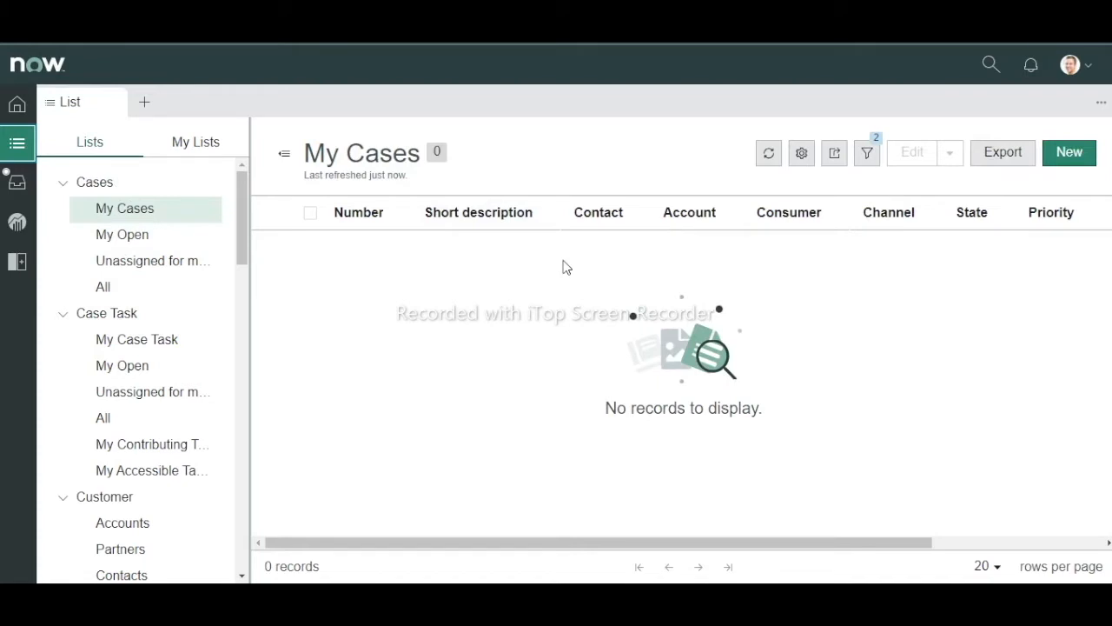
click(130, 291)
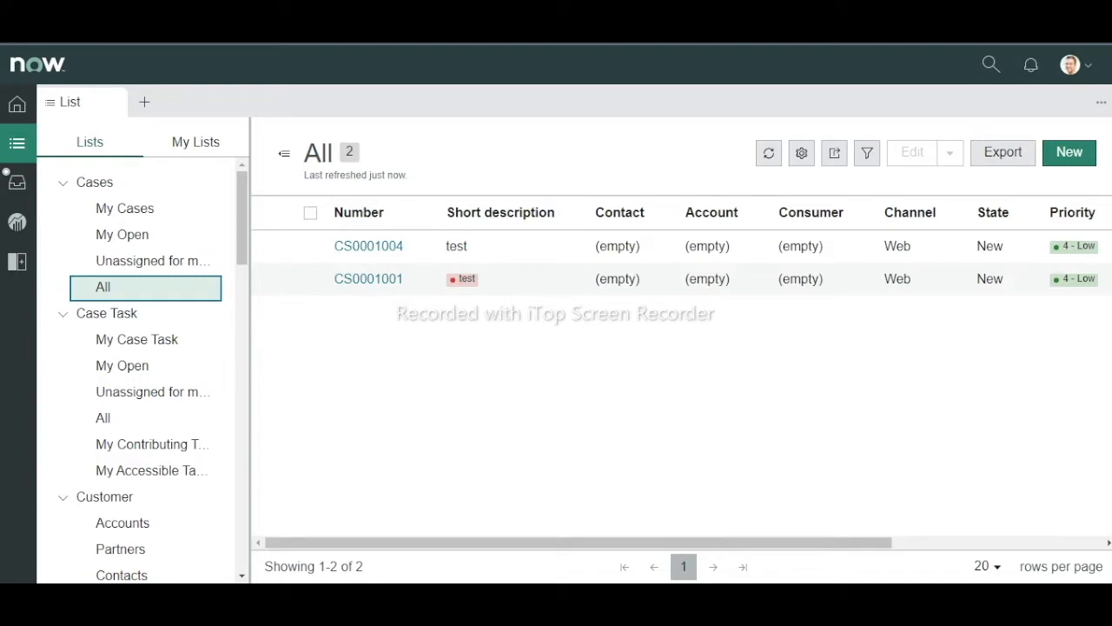
Return to the platform's main page, search the navigator for UI Builder and open it.
click(87, 22)
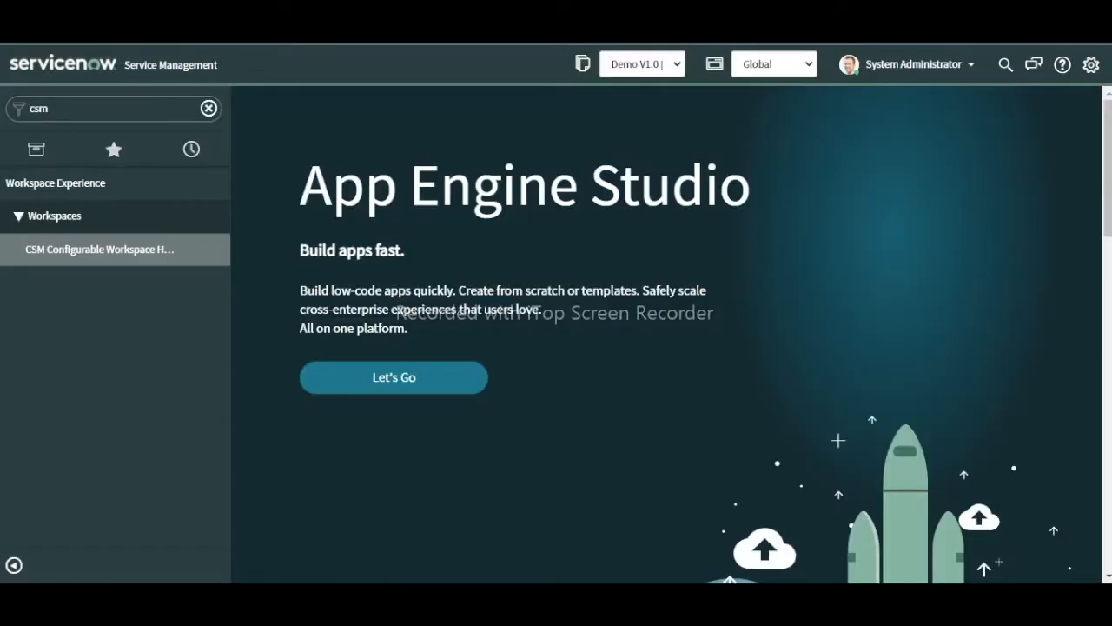
click(93, 109)
text(ui buil)
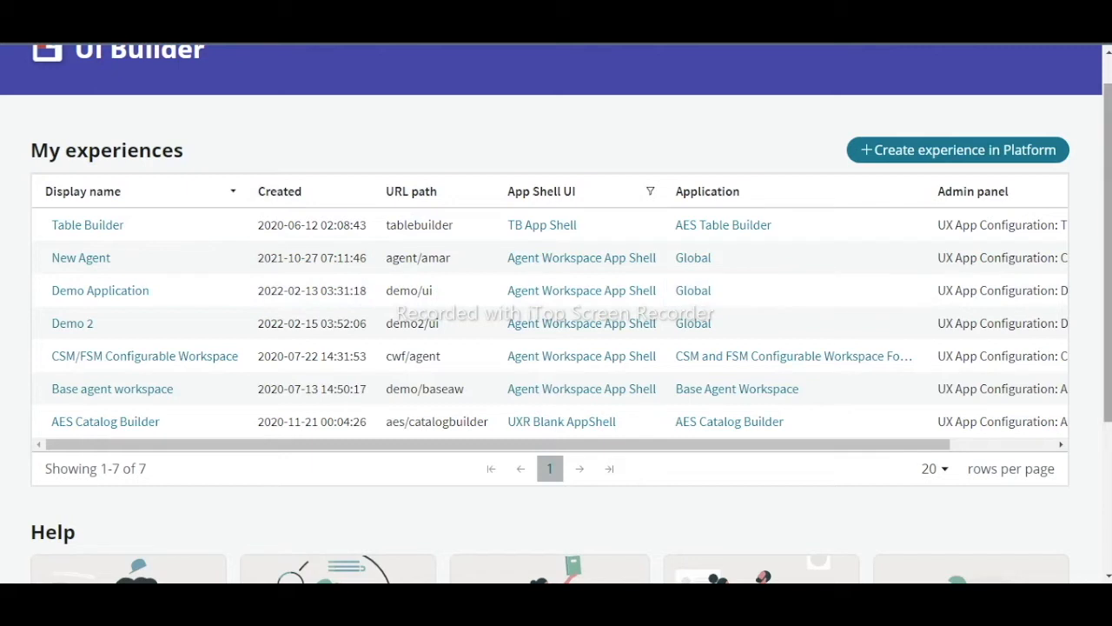
scroll(986, 143, up, 1)
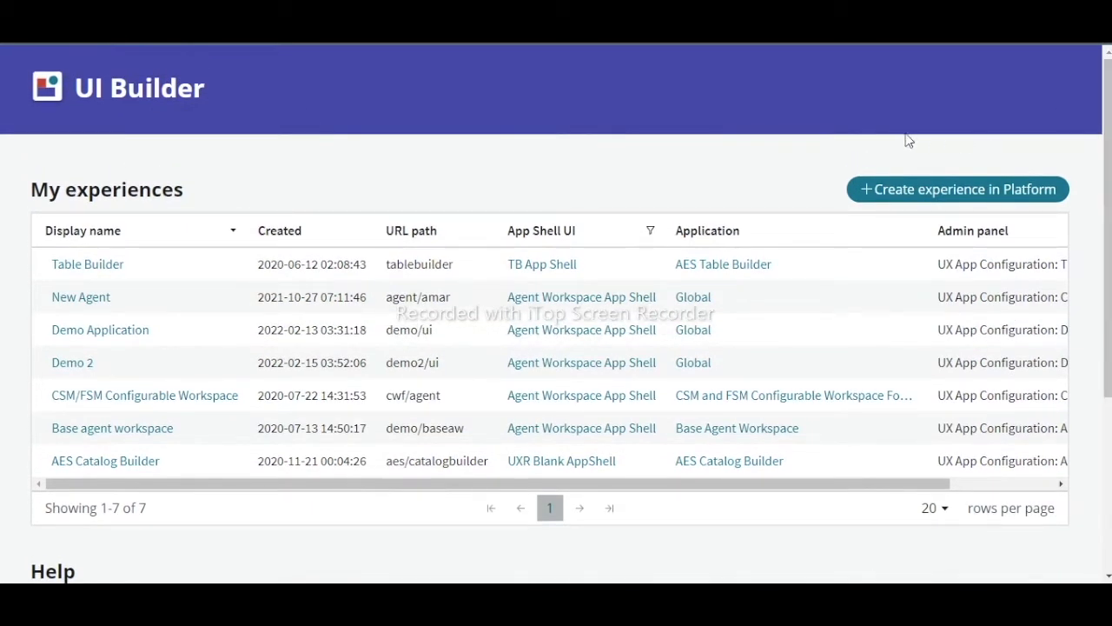
Start a new experience in the platform with the title "Demo UI Builder" and the URL path demo/uibuilder.
click(910, 193)
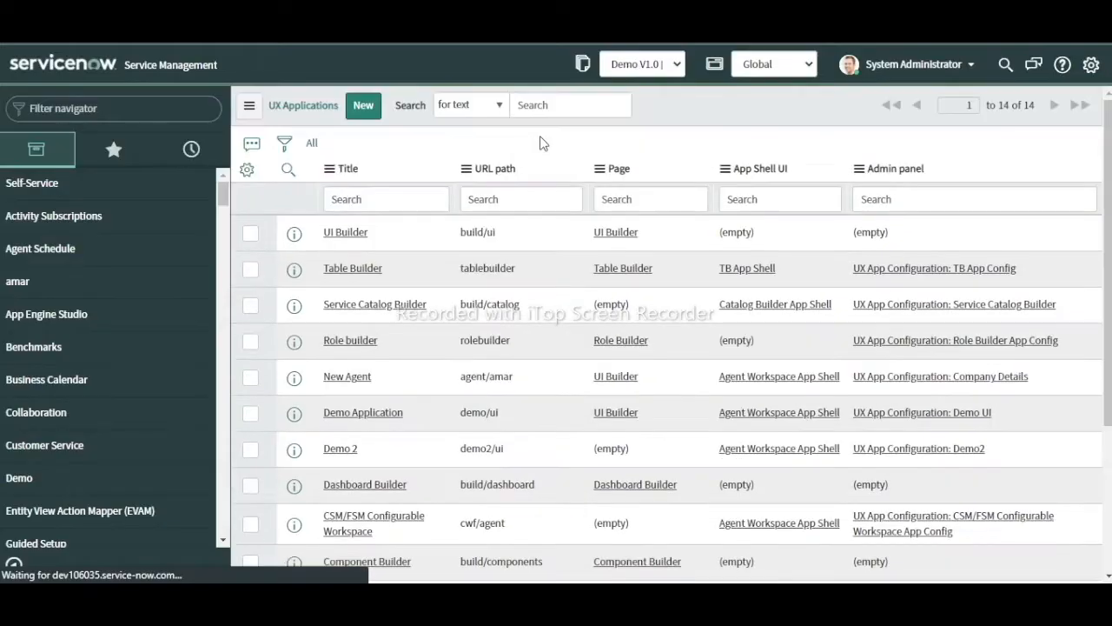
click(365, 108)
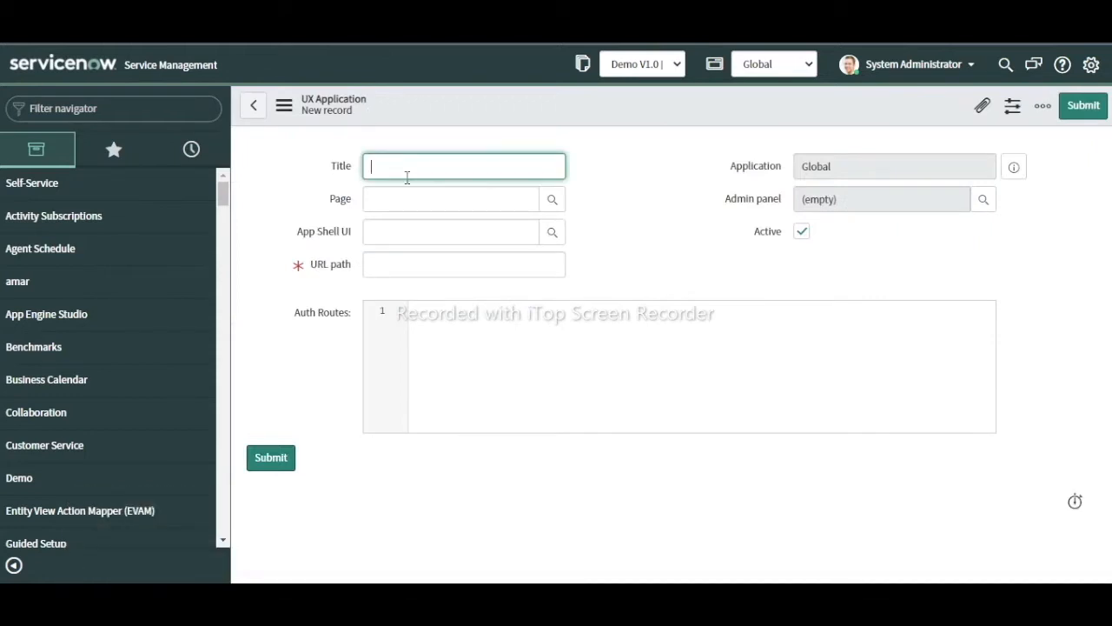
text(Demo UI Builder)
click(428, 263)
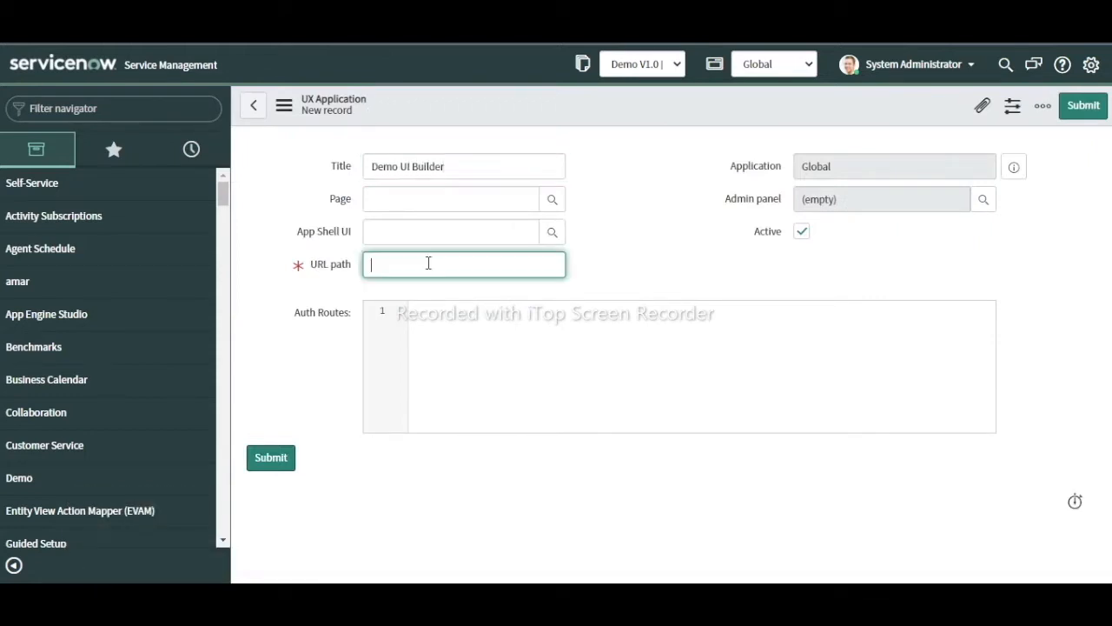
text(demo/uibuilder)
Set the application's App Shell UI to UXR Blank AppShell.
double_click(642, 226)
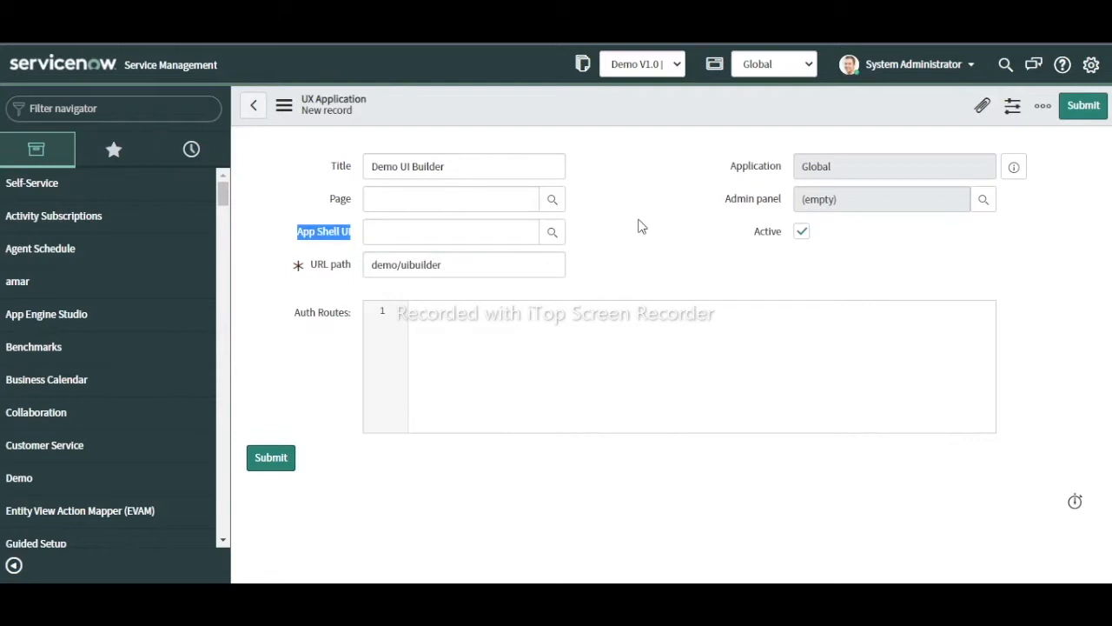
click(552, 234)
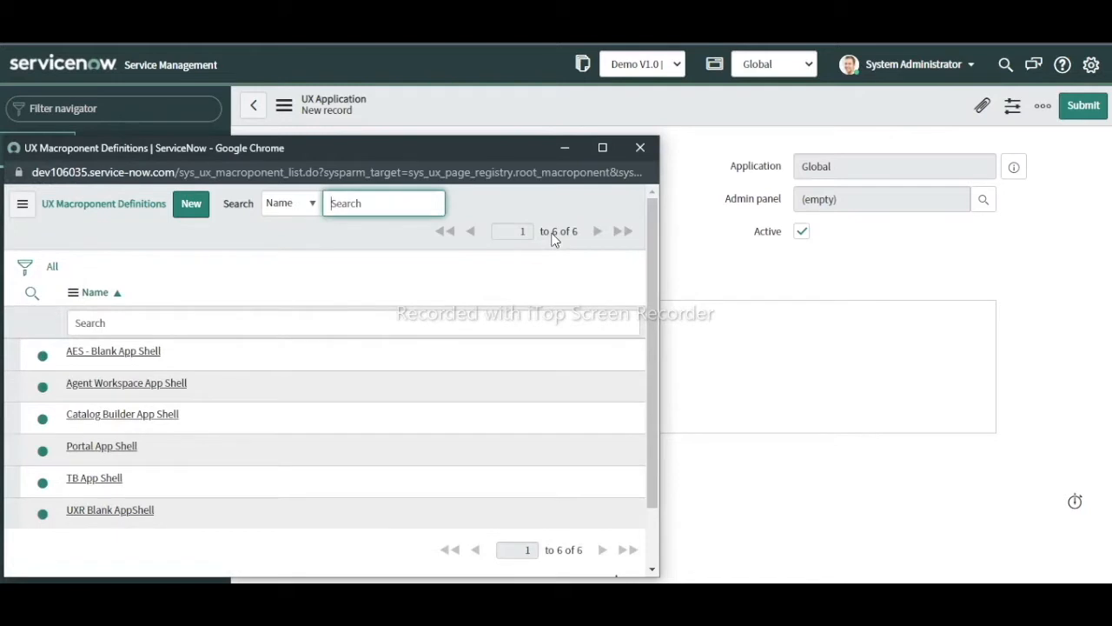
click(110, 511)
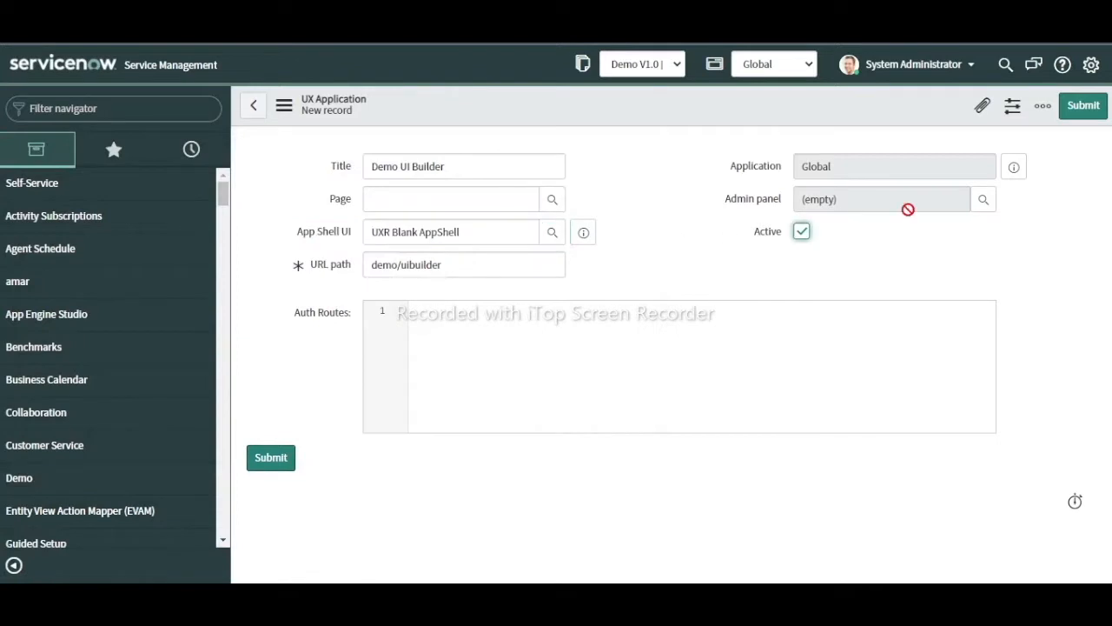
Create a UX App Configuration named "DemoUI" and assign it as the application's admin panel.
click(983, 200)
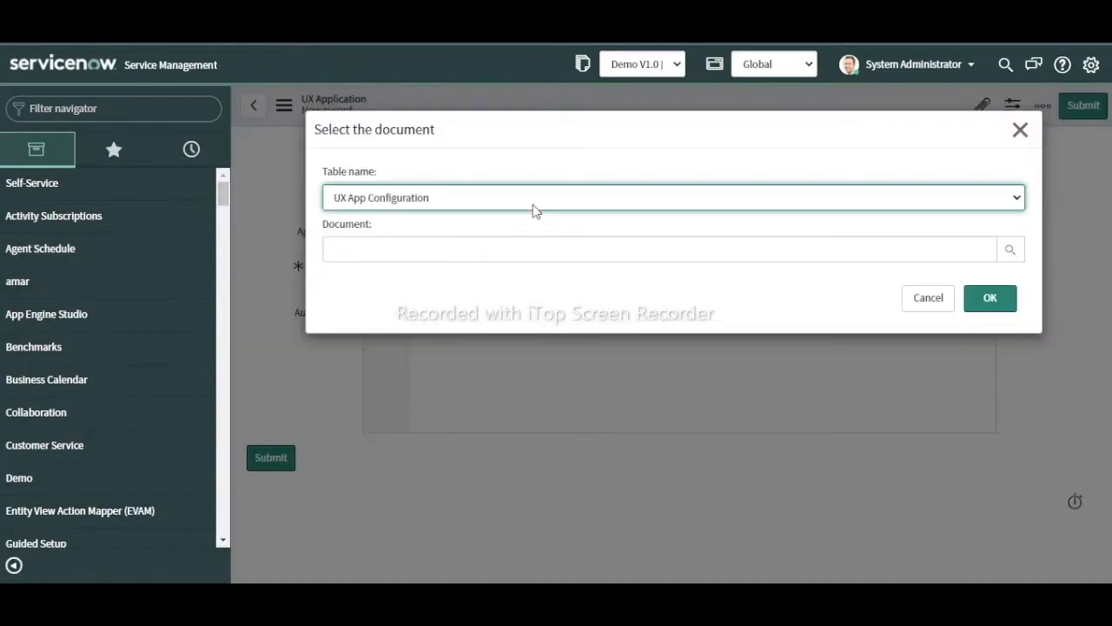
click(1010, 250)
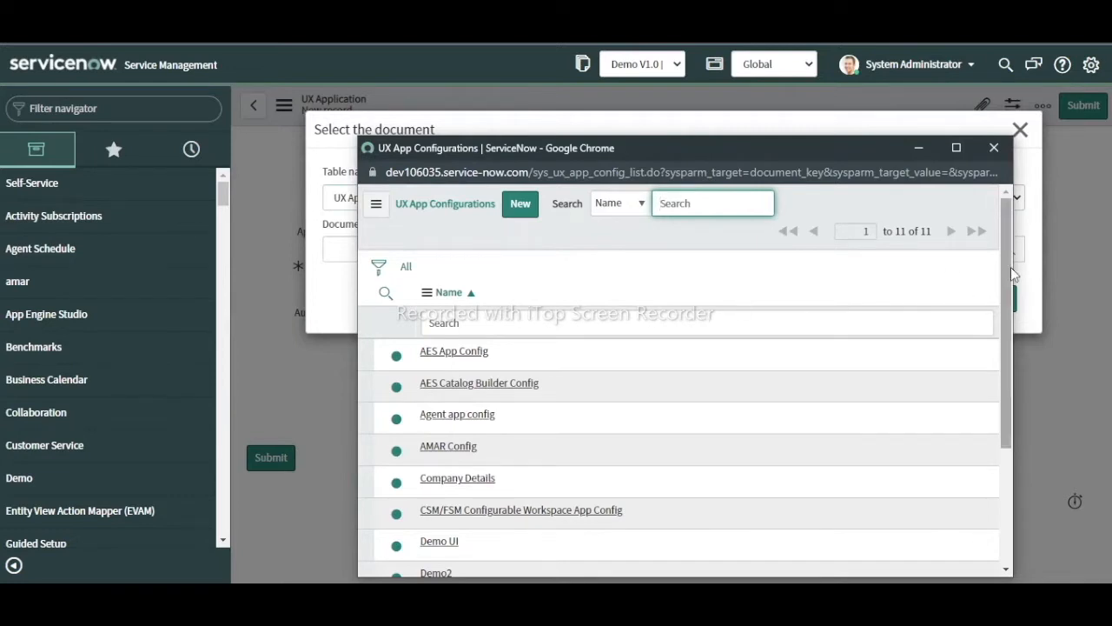
click(520, 203)
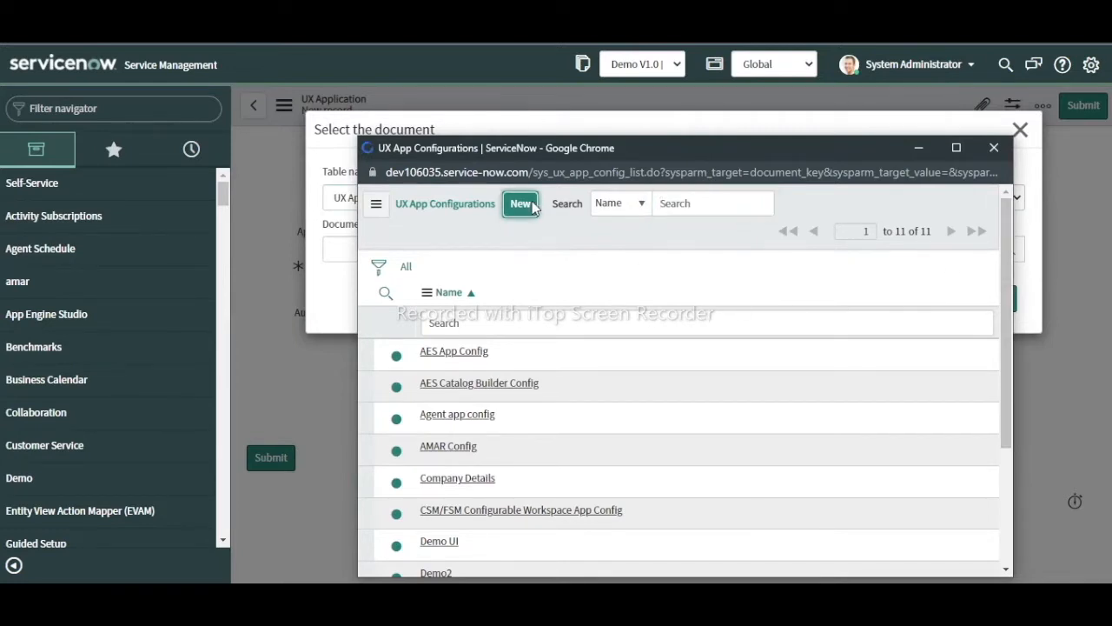
text(Demo)
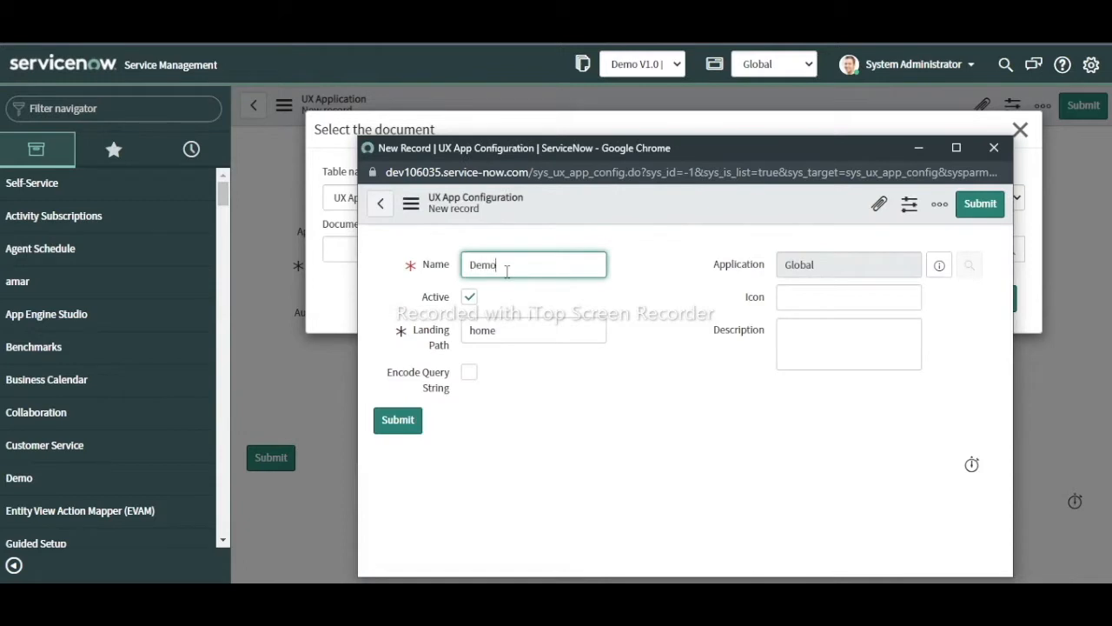
text(UI)
click(401, 421)
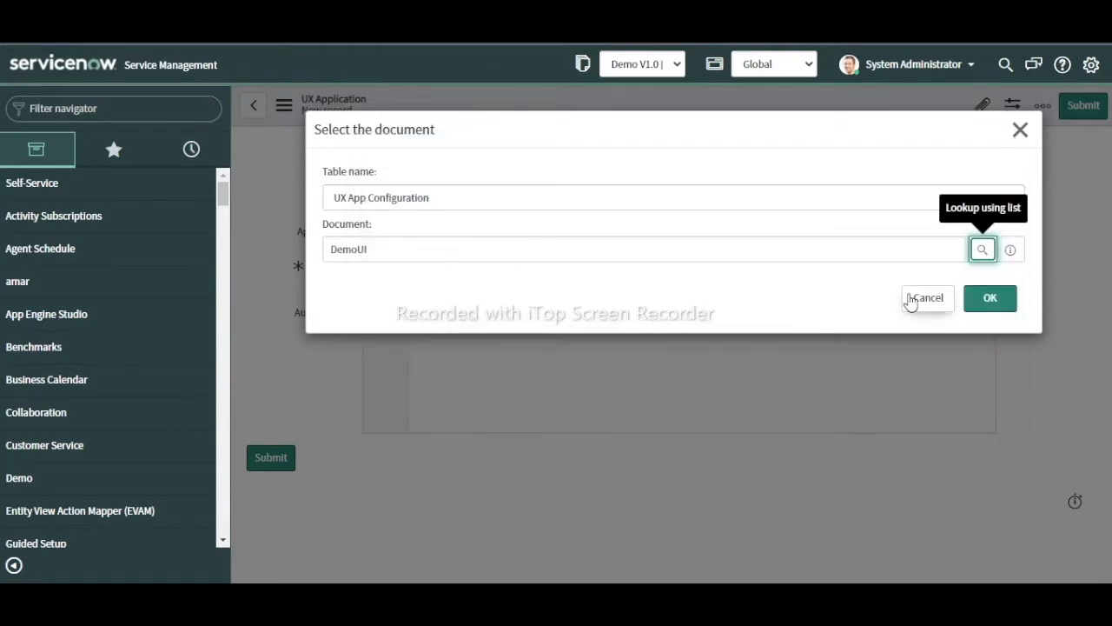
click(991, 300)
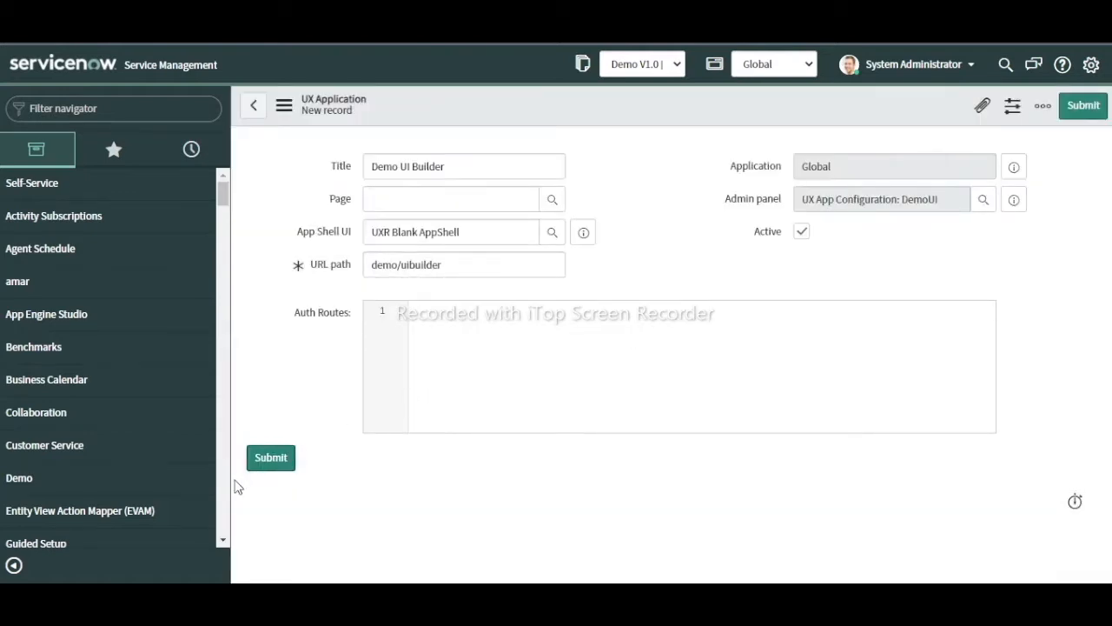
Submit the UX application, refresh the UI Builder experiences list and open the Demo UI Builder experience.
click(270, 458)
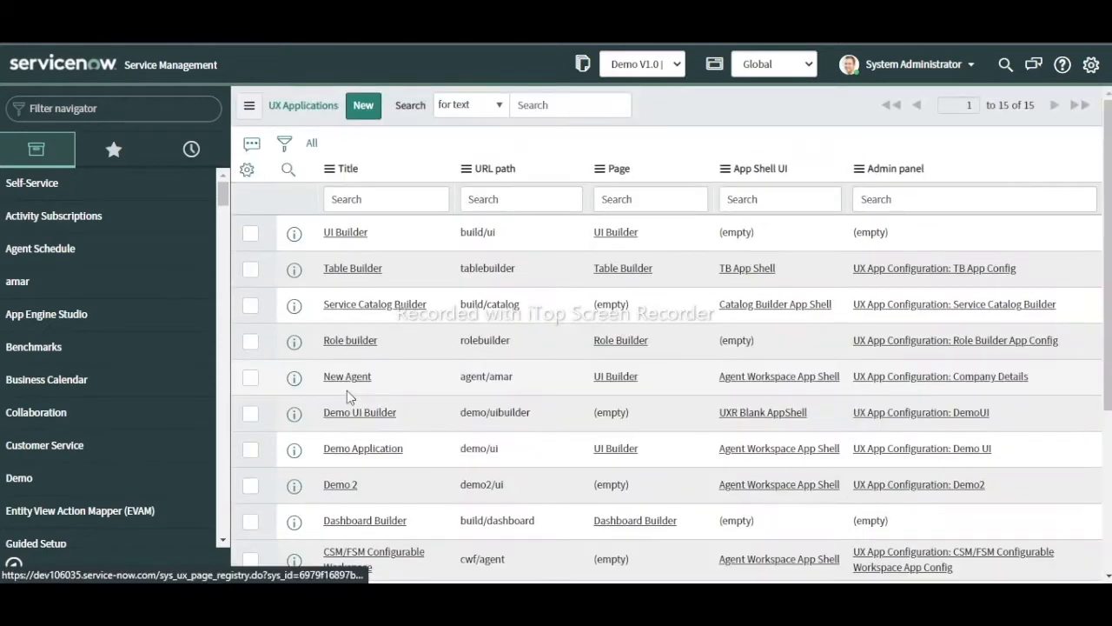
click(226, 18)
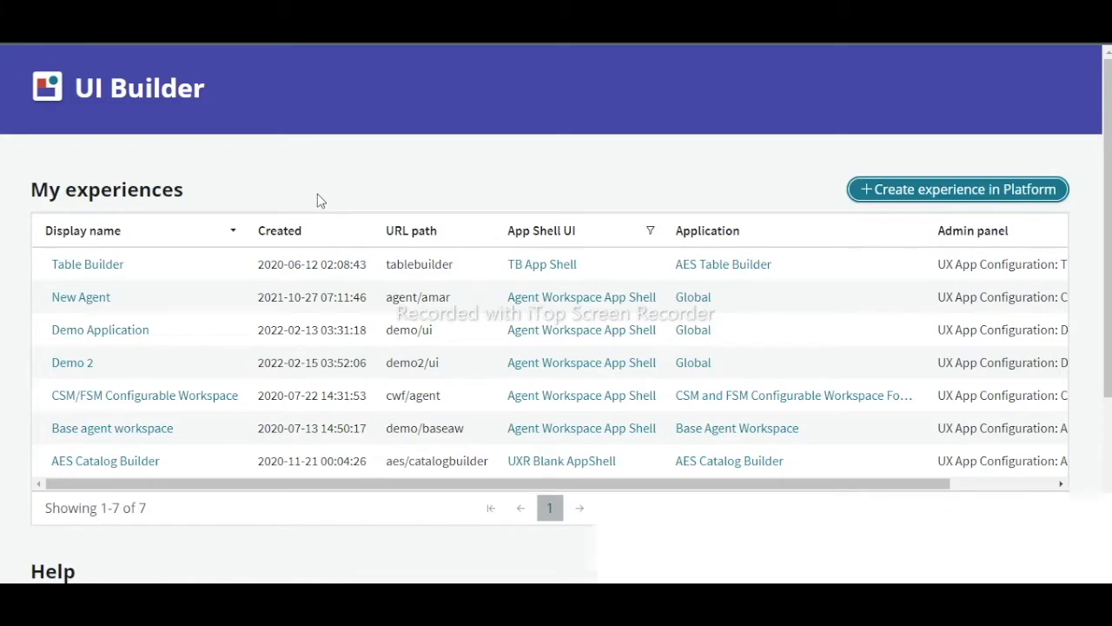
key(F5)
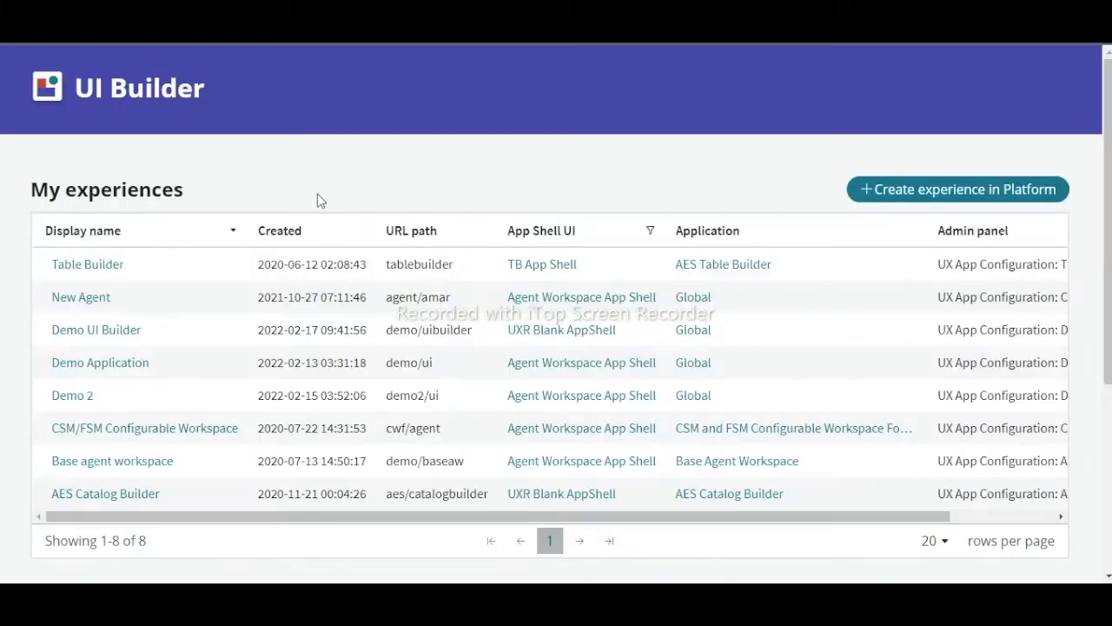
click(95, 331)
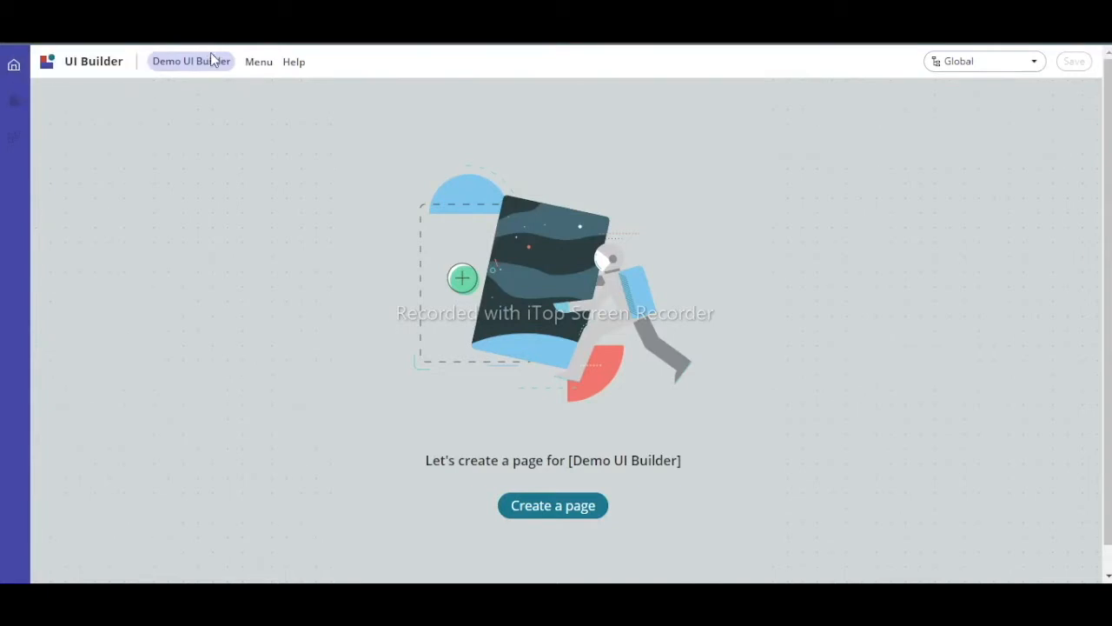
click(266, 66)
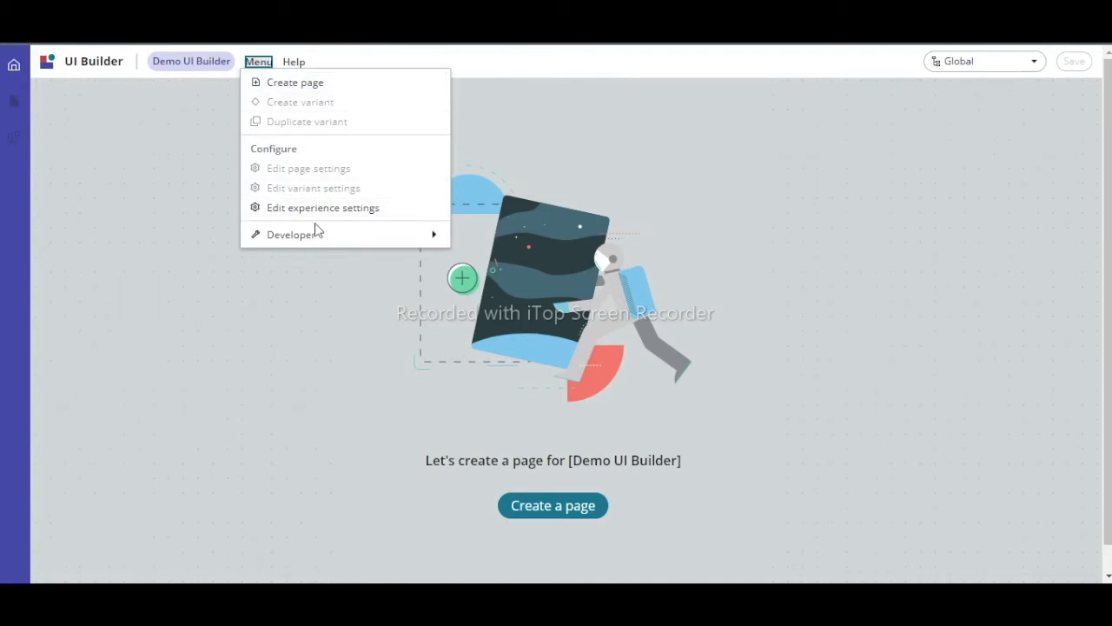
click(665, 126)
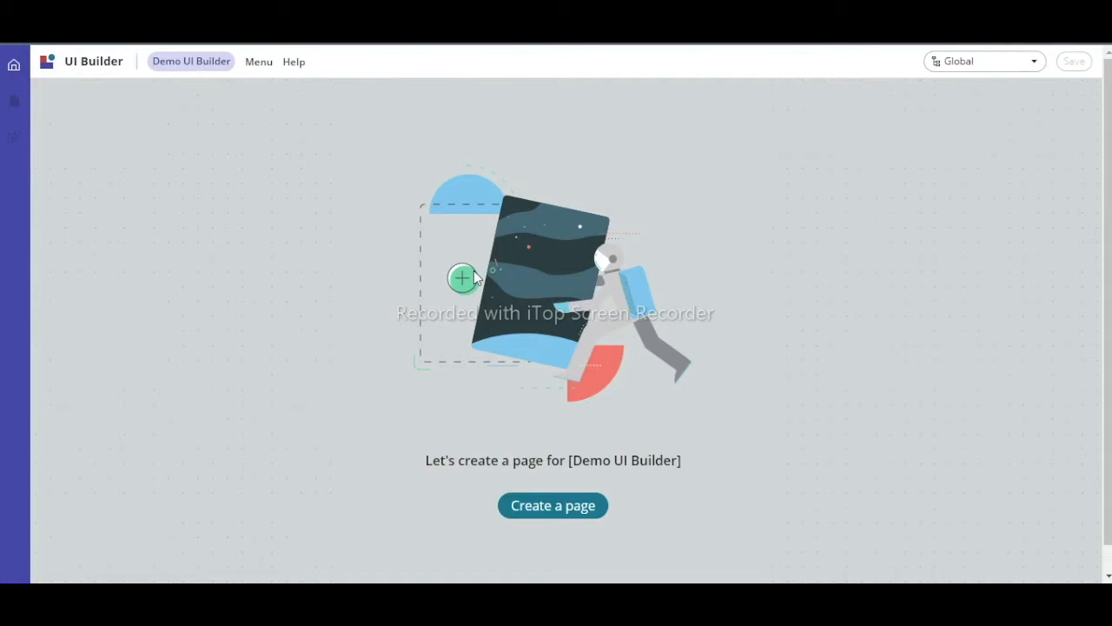
Create a page named "First Page" with the path first-page, leaving the page template at None after browsing the available templates.
click(537, 516)
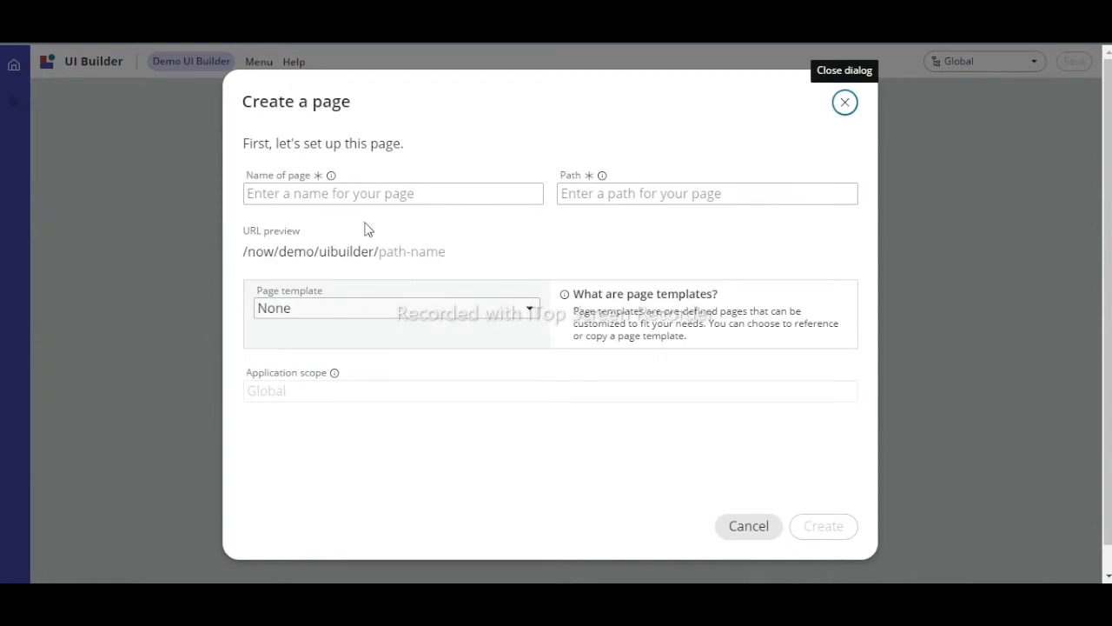
click(352, 191)
text(First Page)
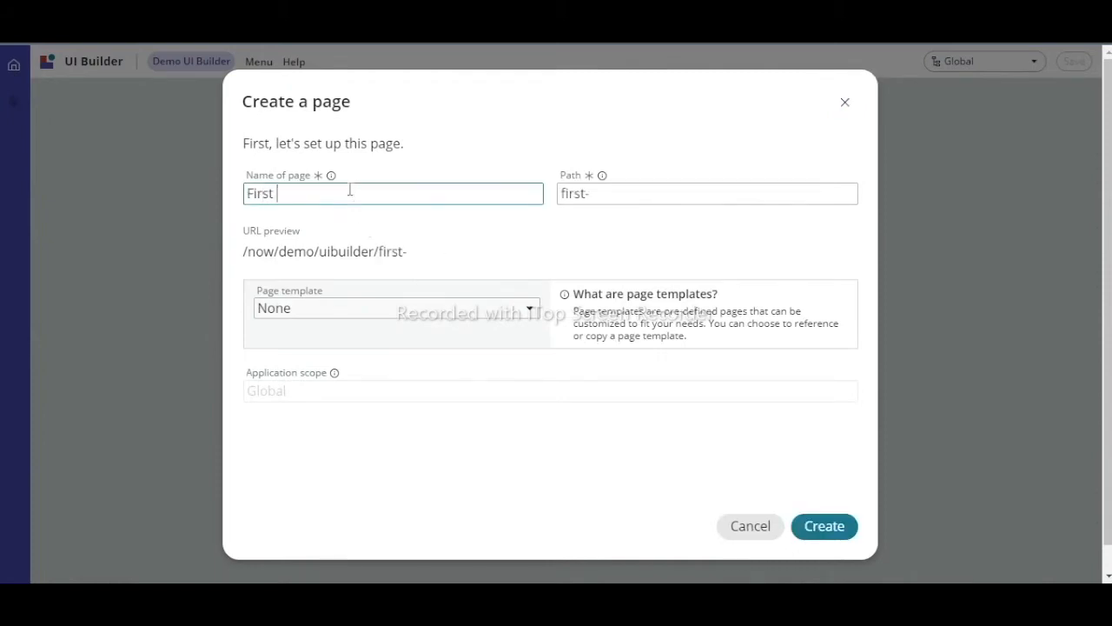
click(347, 317)
drag(539, 395, 535, 373)
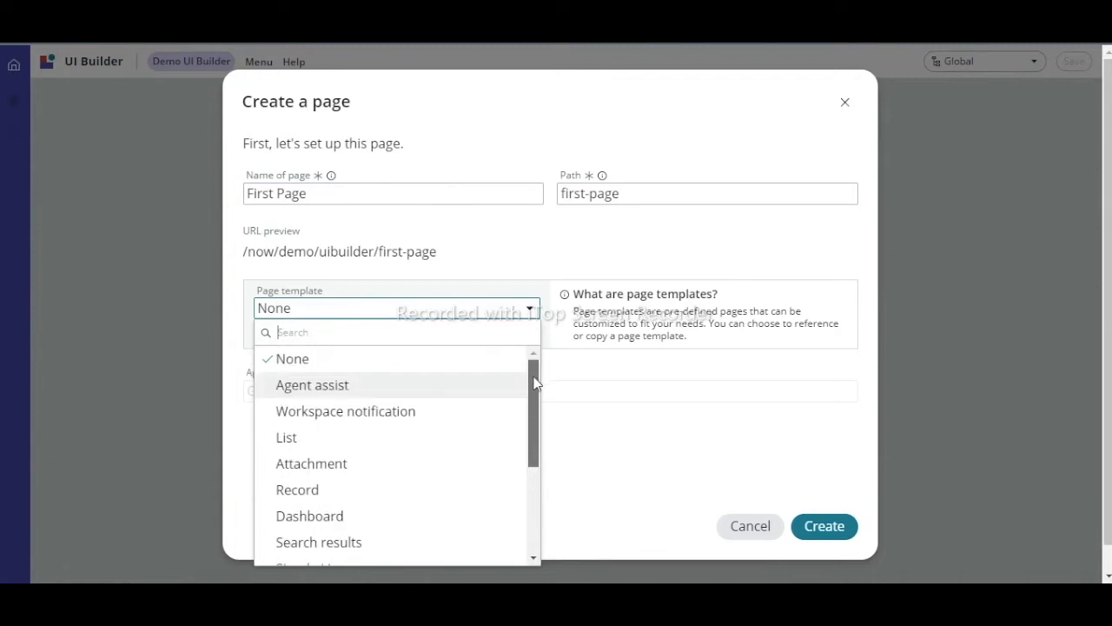
drag(535, 379, 530, 473)
click(584, 424)
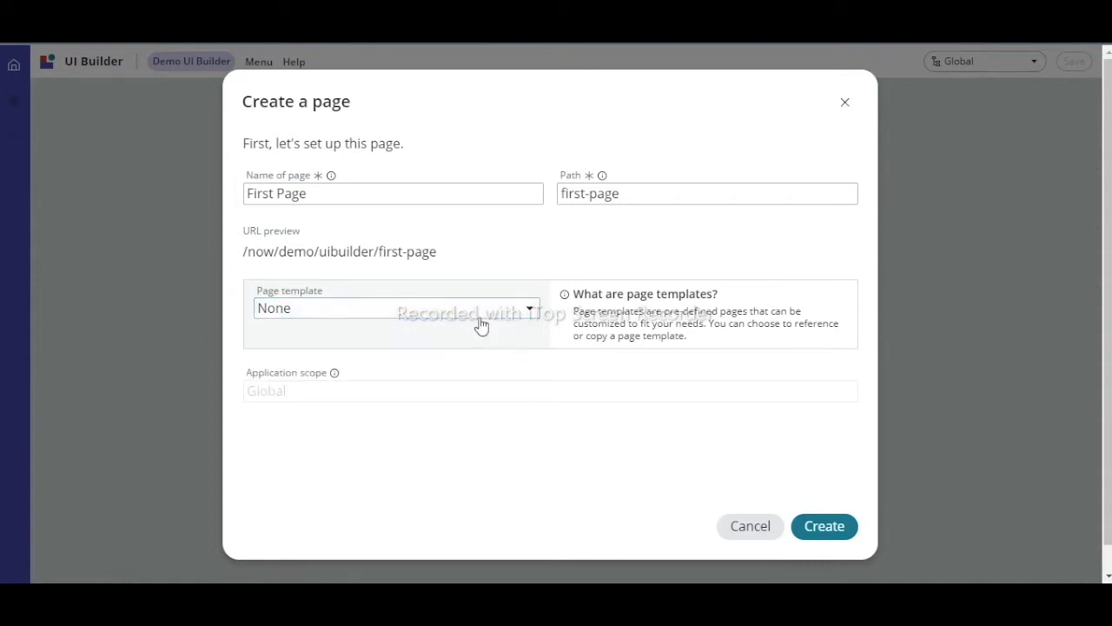
click(814, 536)
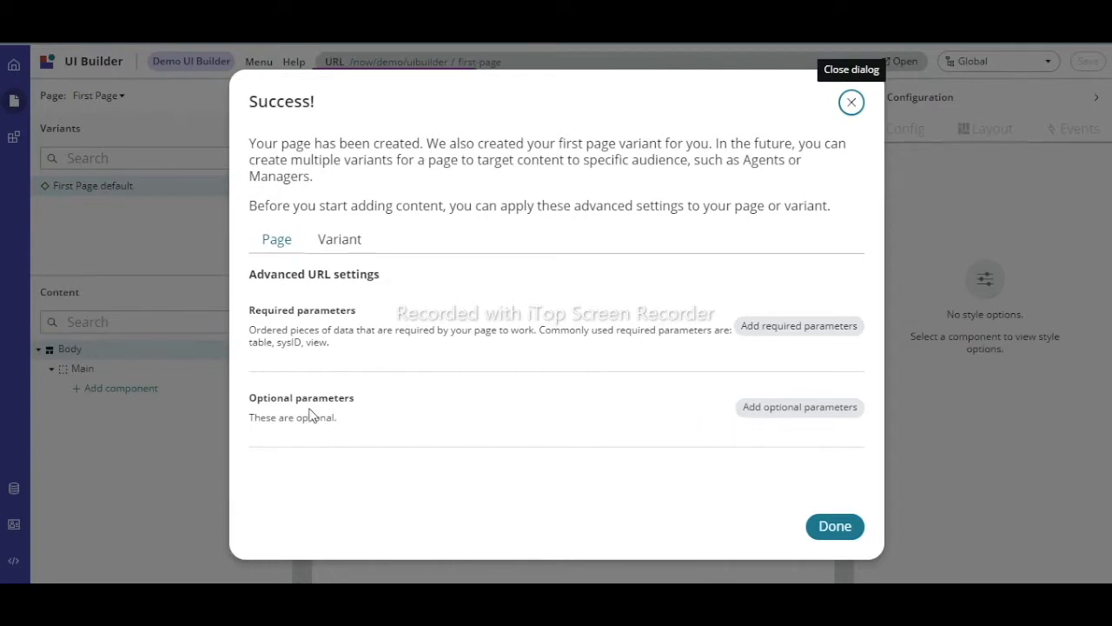
Open a new audience entry in the visibility settings of the page's default variant.
click(328, 246)
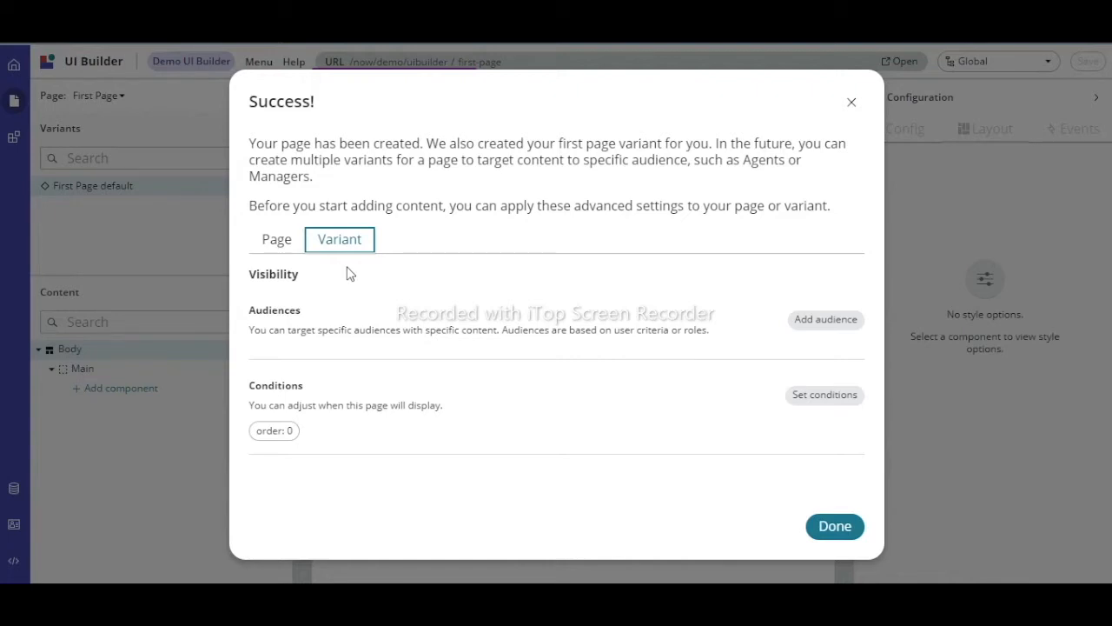
click(825, 328)
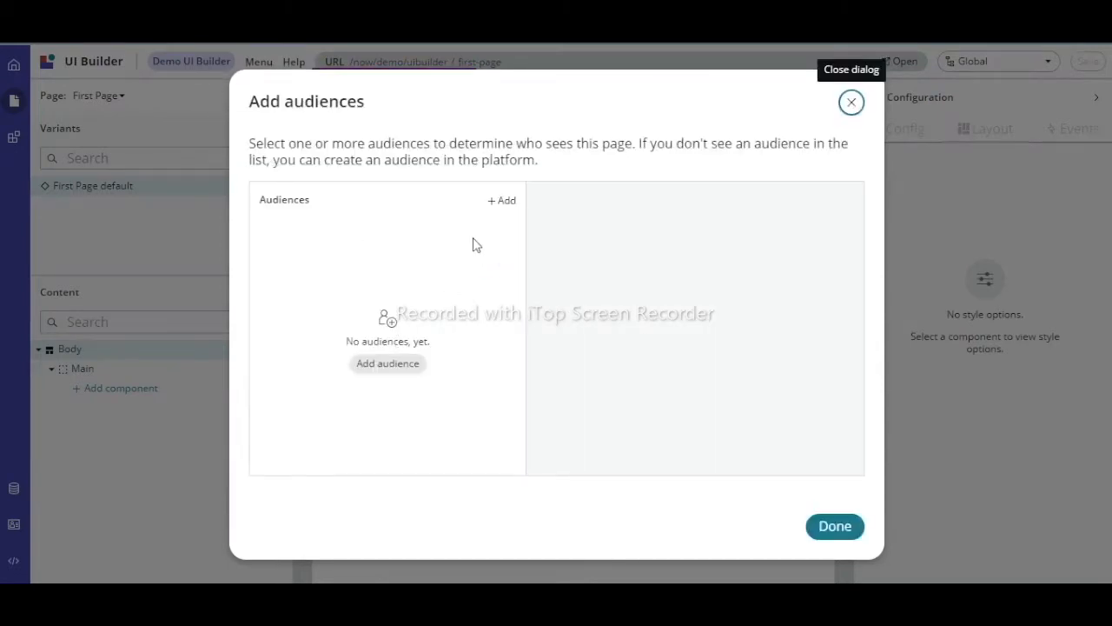
click(502, 202)
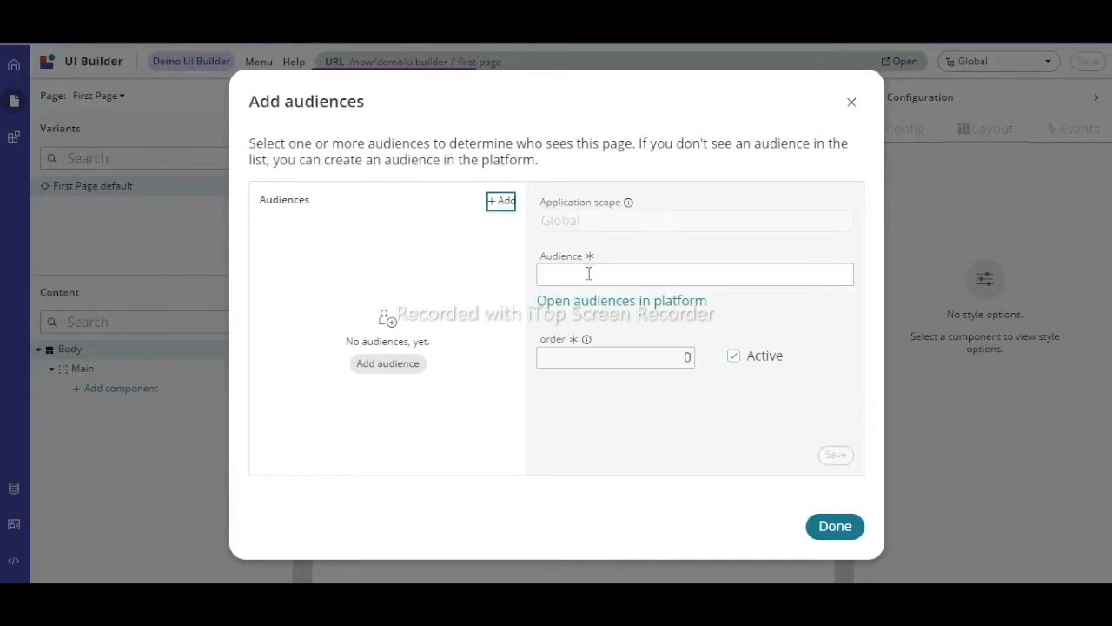
Review the audiences defined in the platform and their roles, and return to the audience entry form.
click(587, 300)
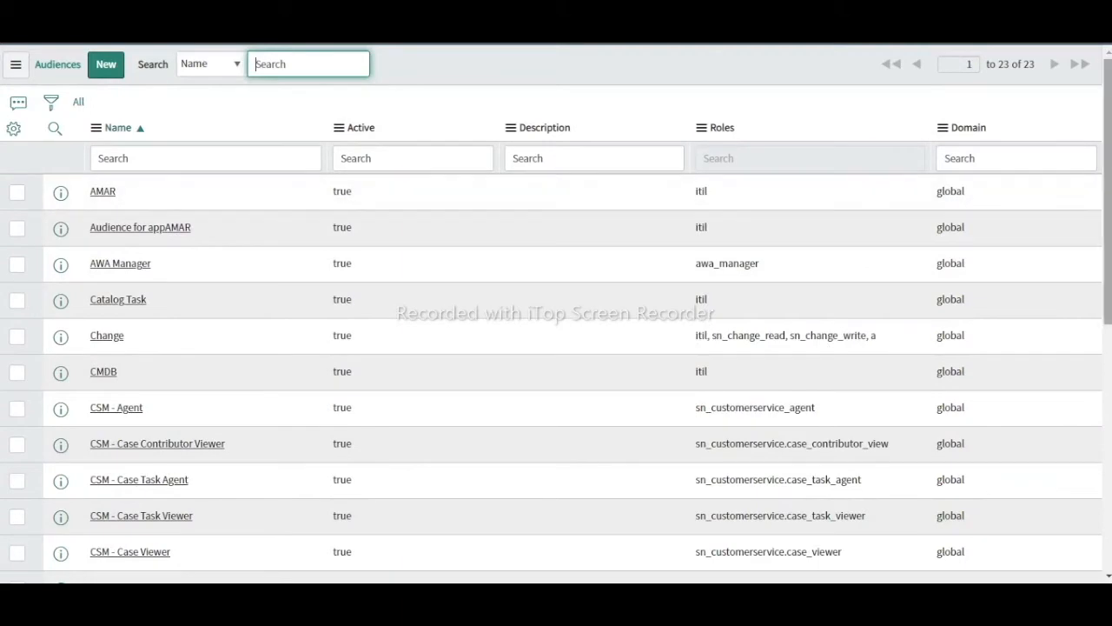
scroll(657, 207, down, 3)
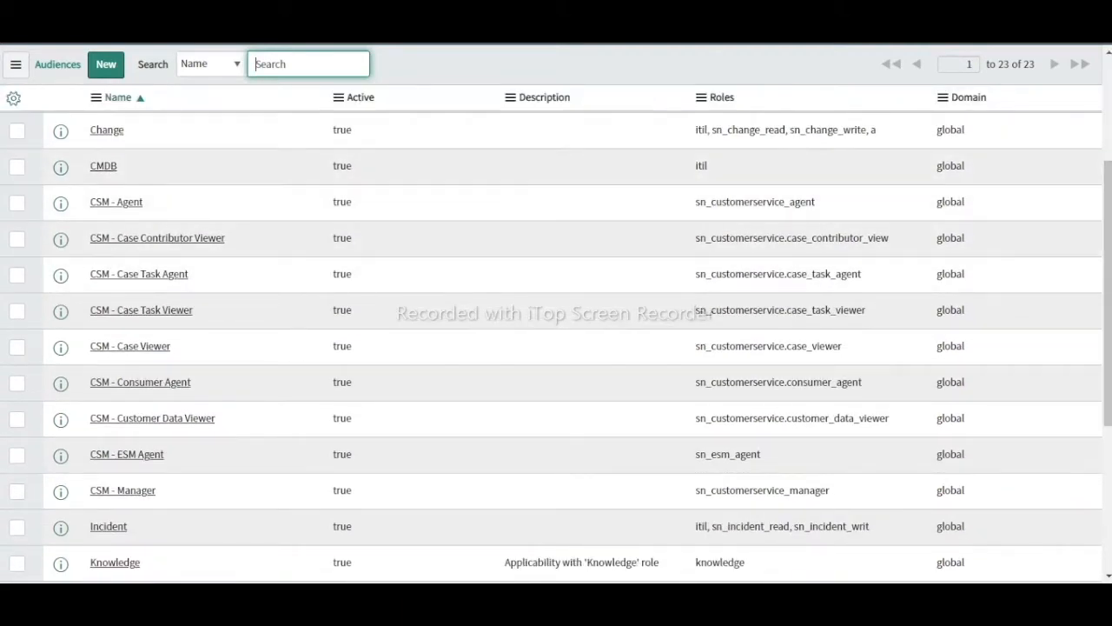
key(ctrl+shift+Tab)
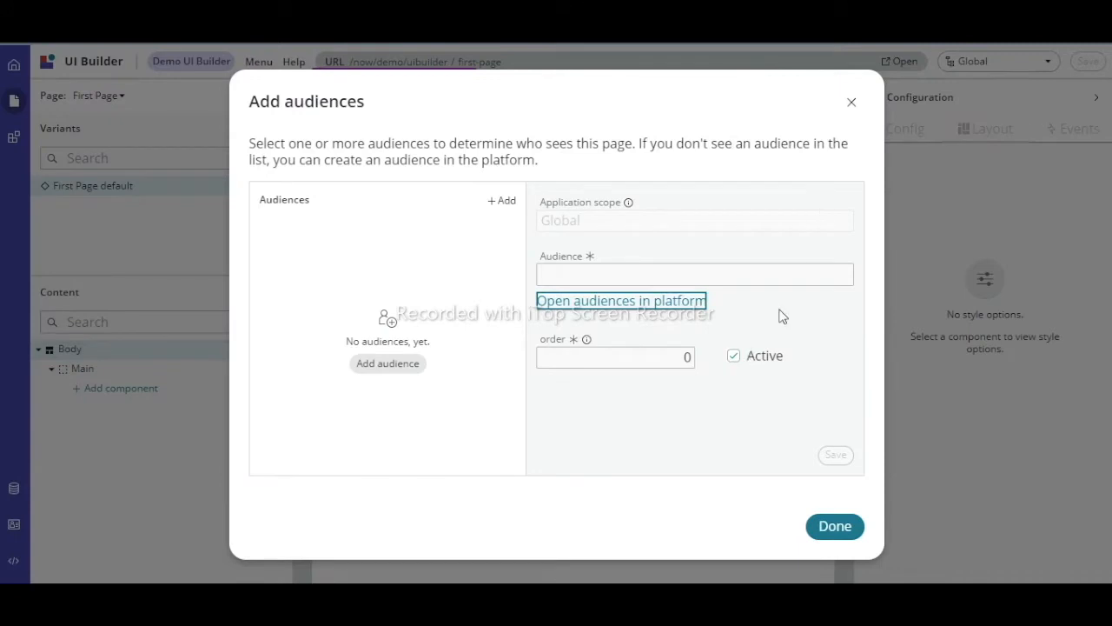
Add a List menu component with the Default configuration to the Main container of First Page and save the page.
click(851, 102)
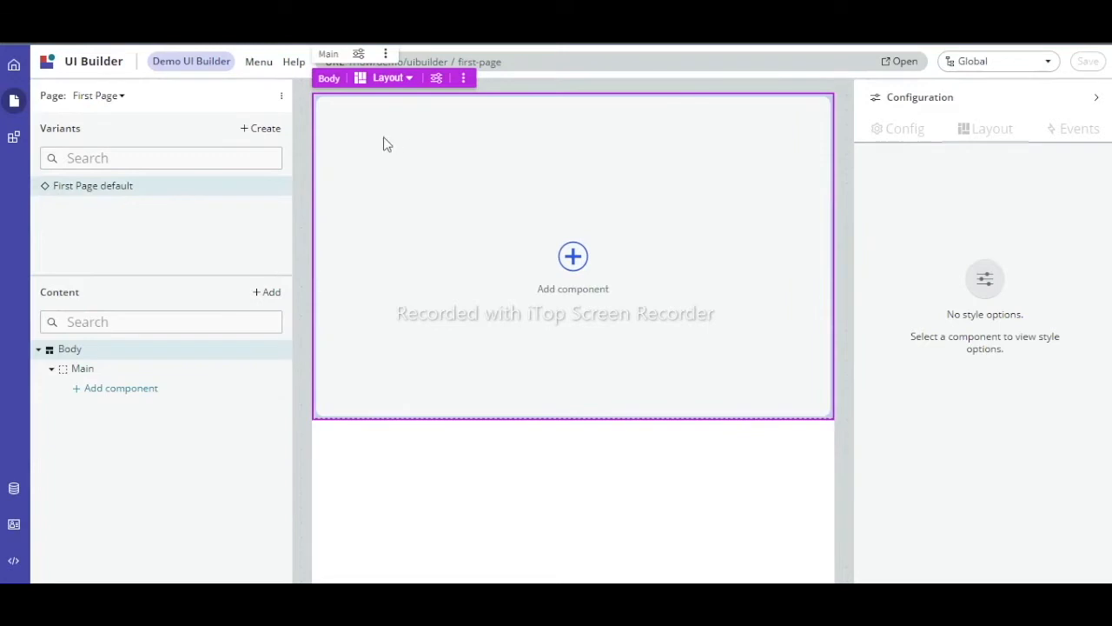
click(128, 372)
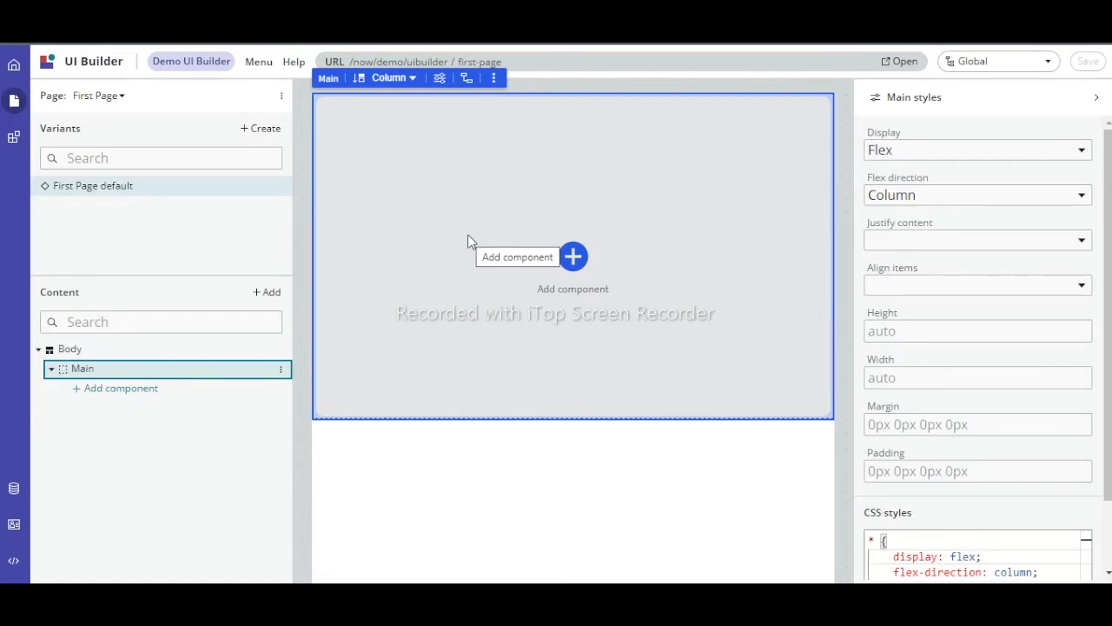
click(189, 396)
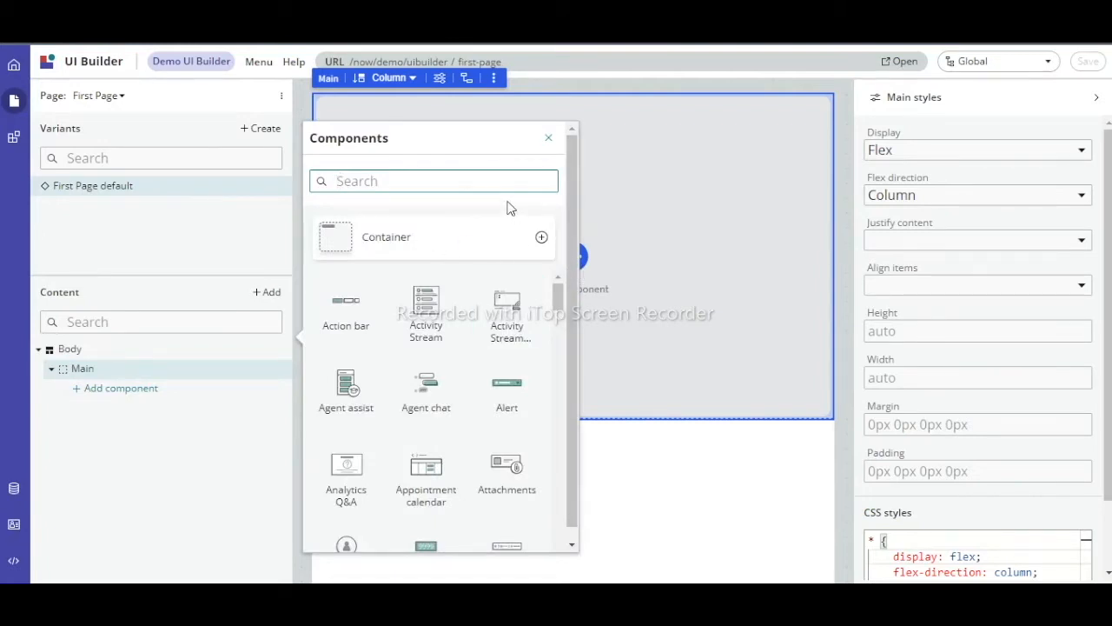
text(list)
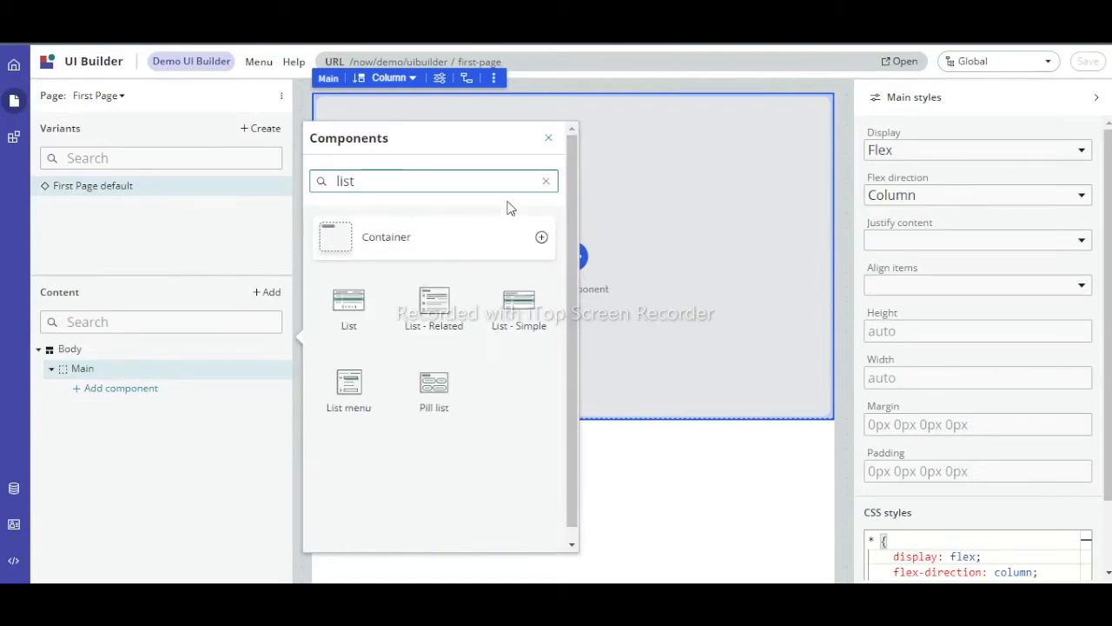
click(348, 387)
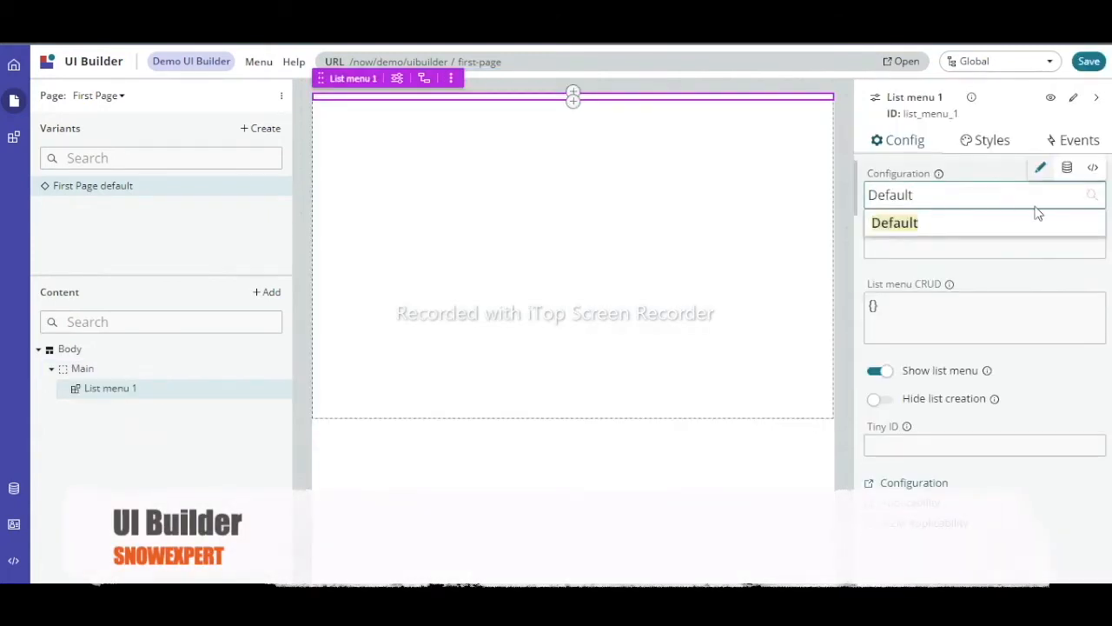
click(1004, 273)
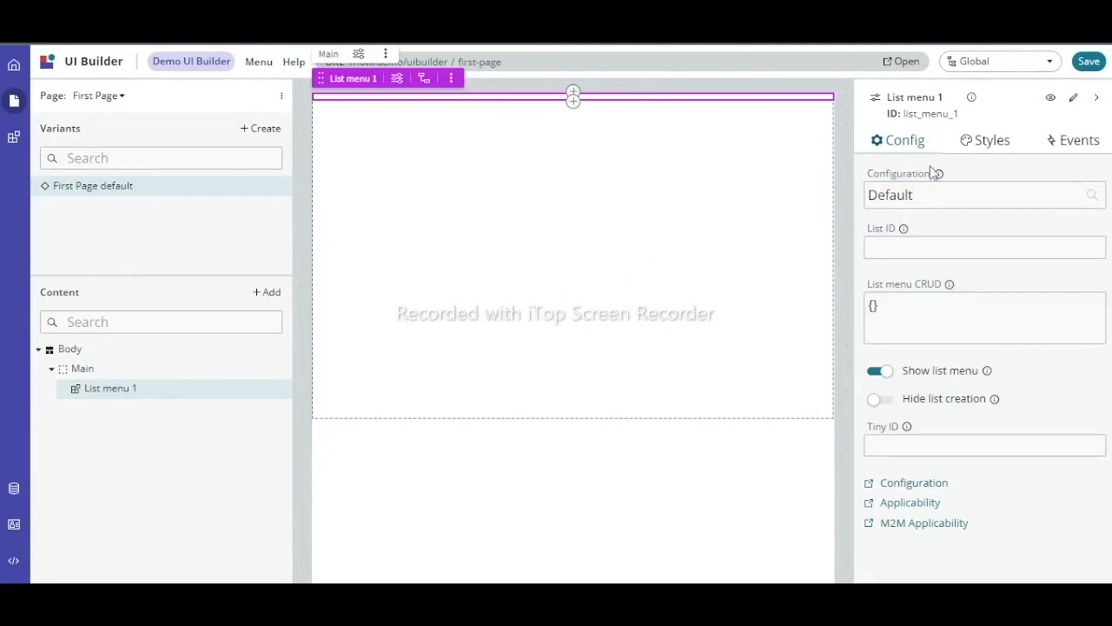
click(1089, 60)
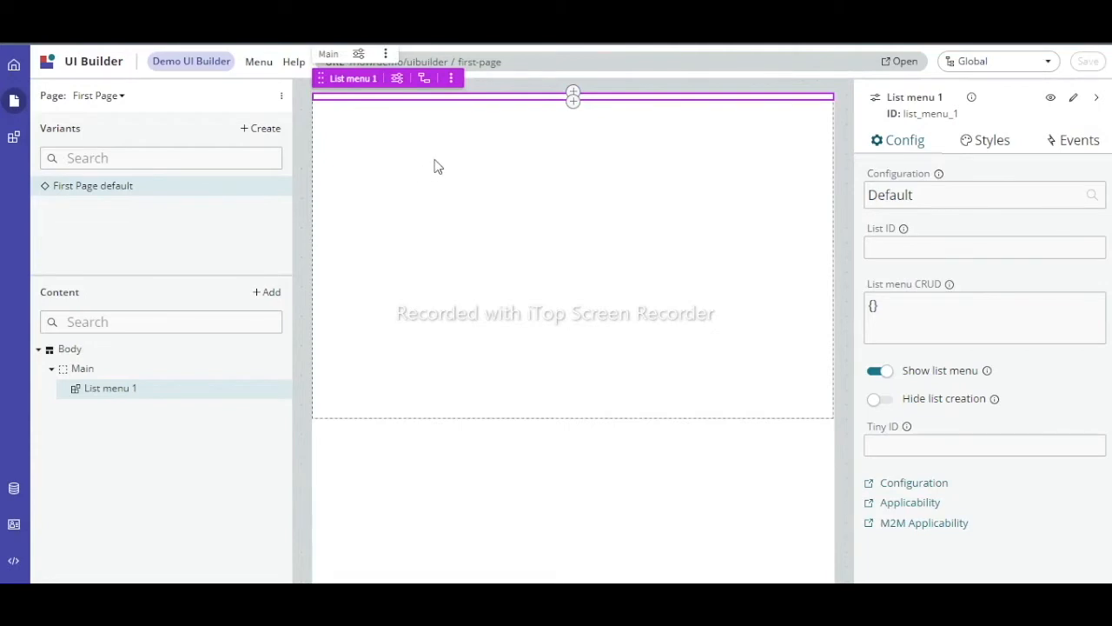
Preview the page as it opens in the browser and check which configurations are available for the list menu.
click(901, 62)
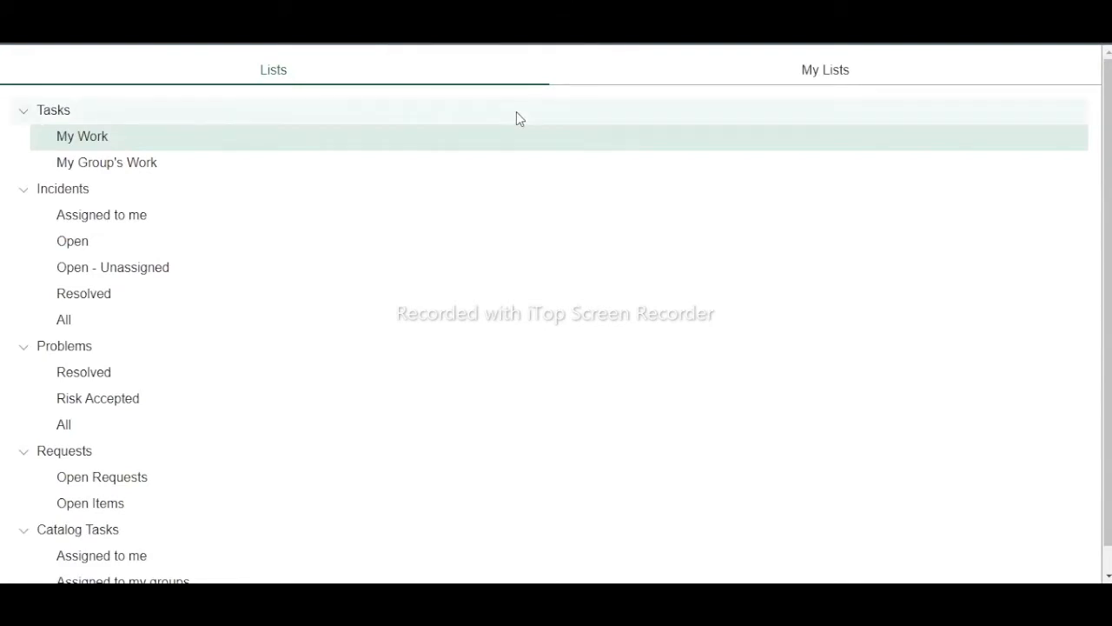
click(478, 14)
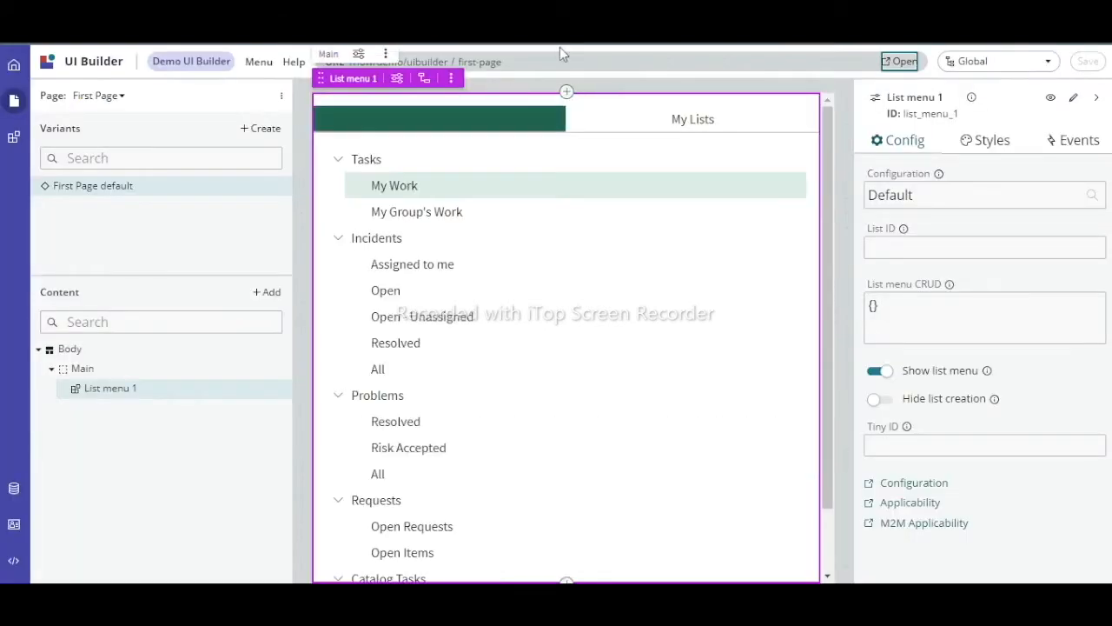
click(599, 13)
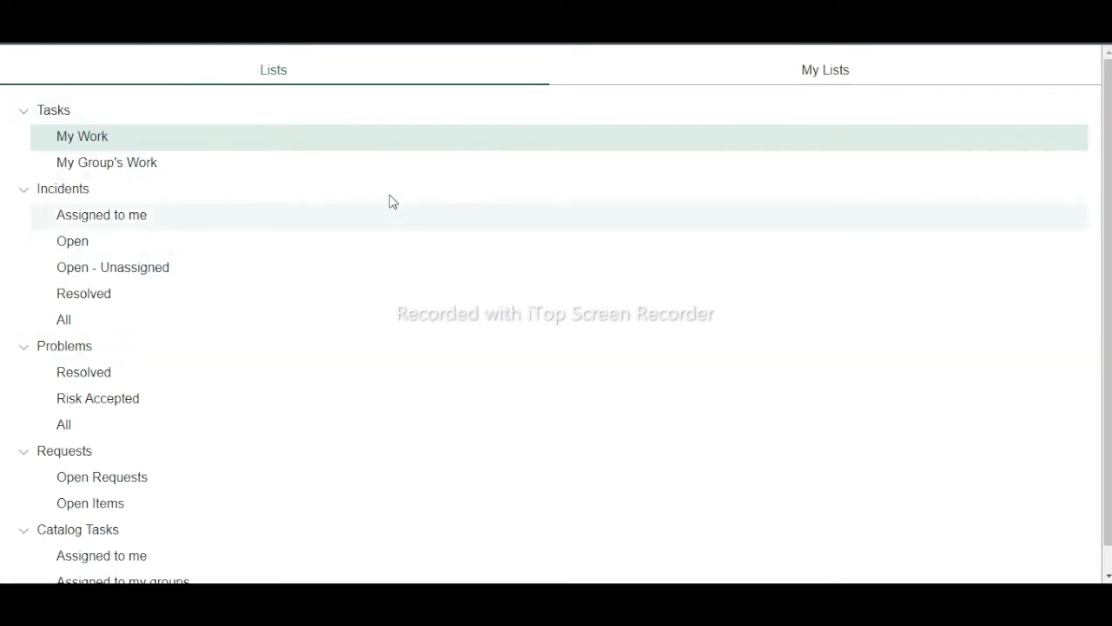
click(478, 14)
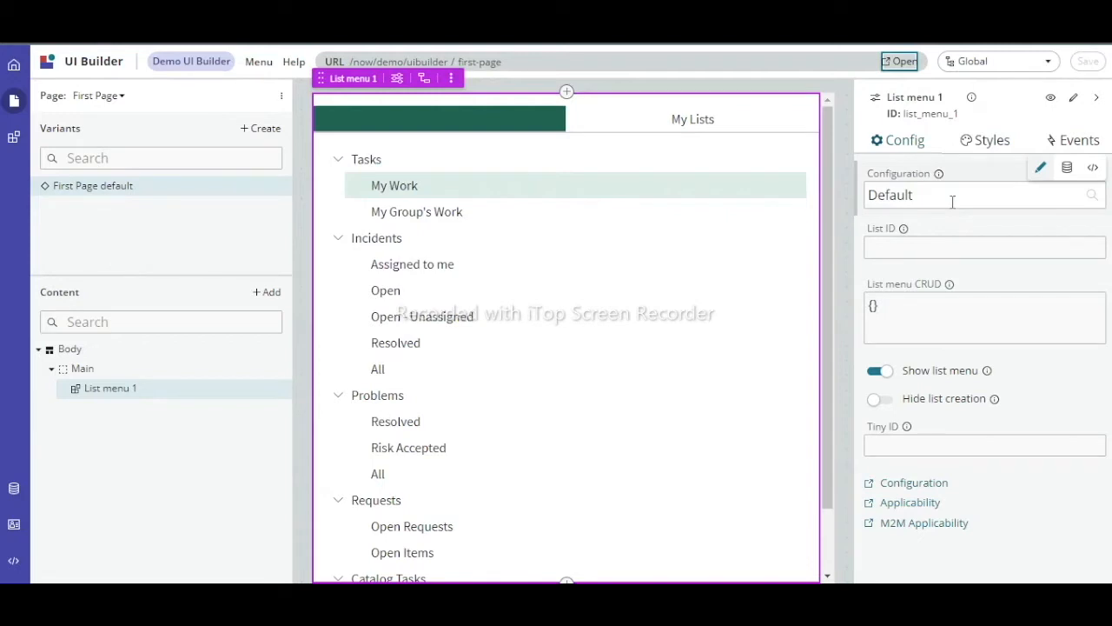
drag(923, 194, 866, 192)
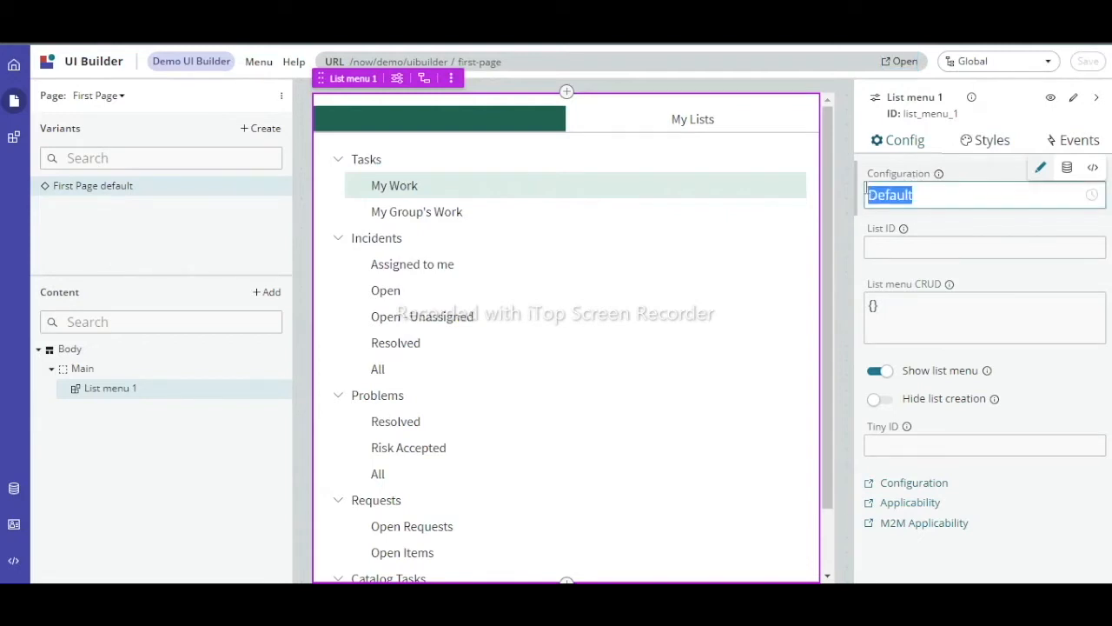
click(938, 199)
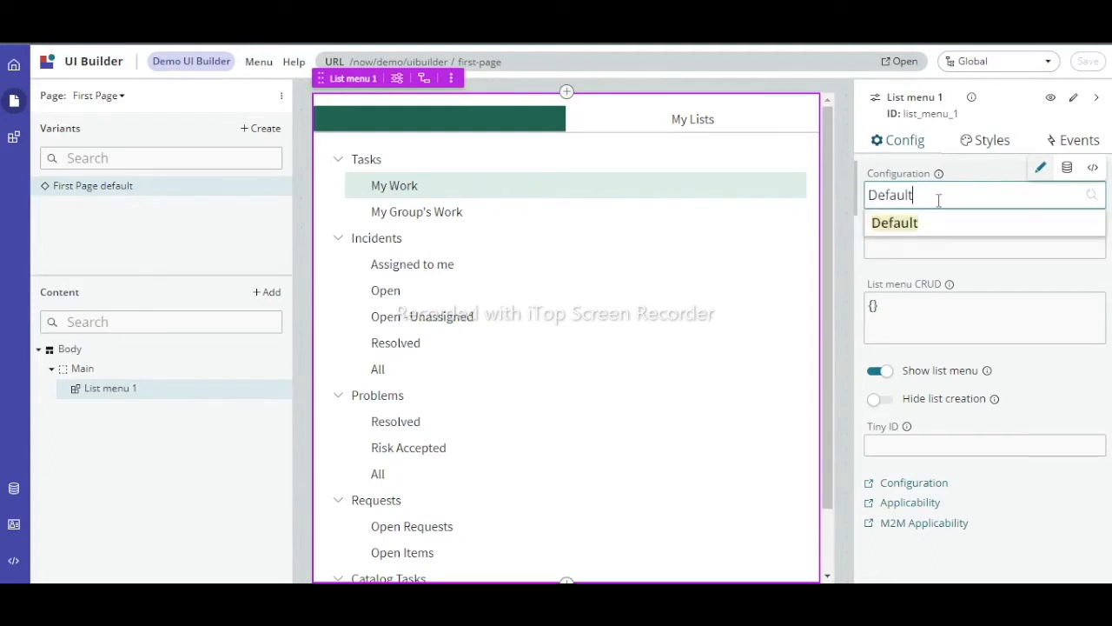
click(985, 323)
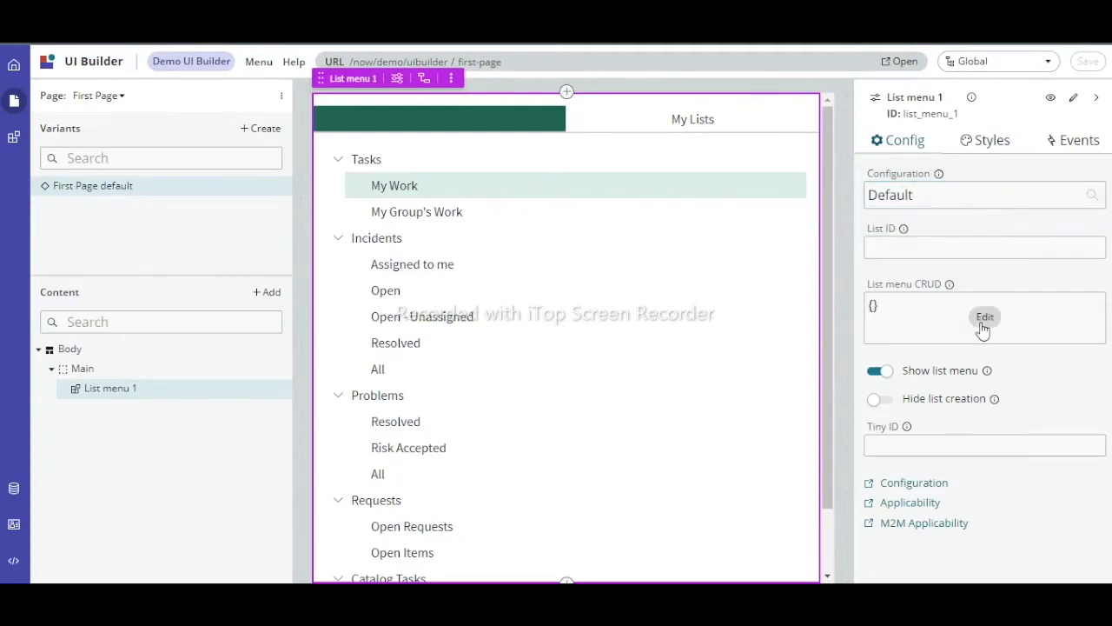
Create a UX list menu configuration named Demo New in the platform and open its record.
click(908, 483)
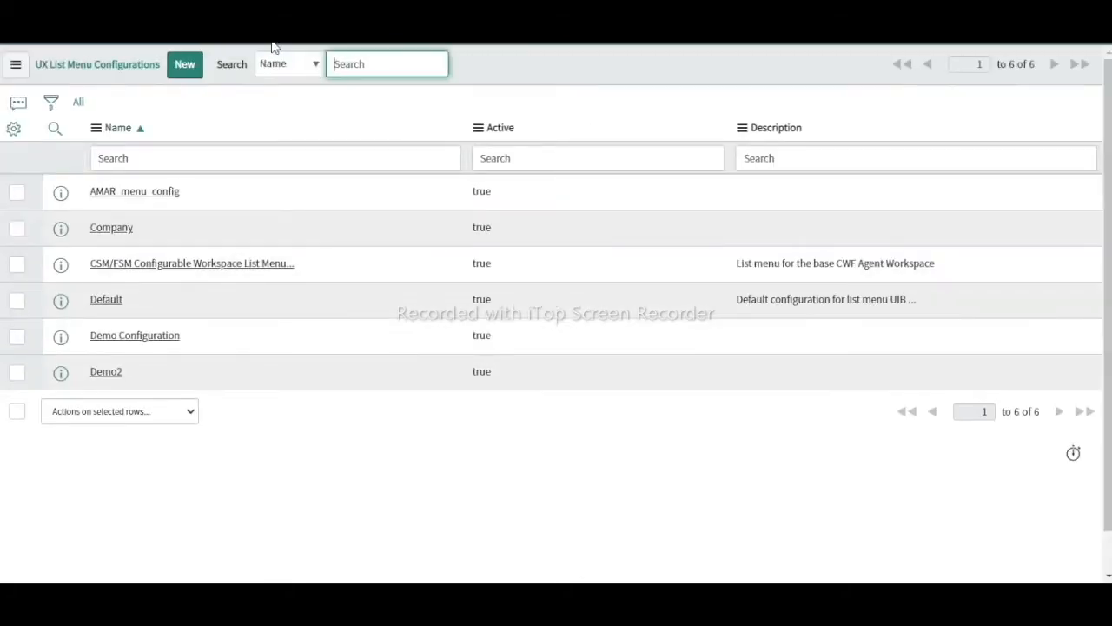
click(182, 68)
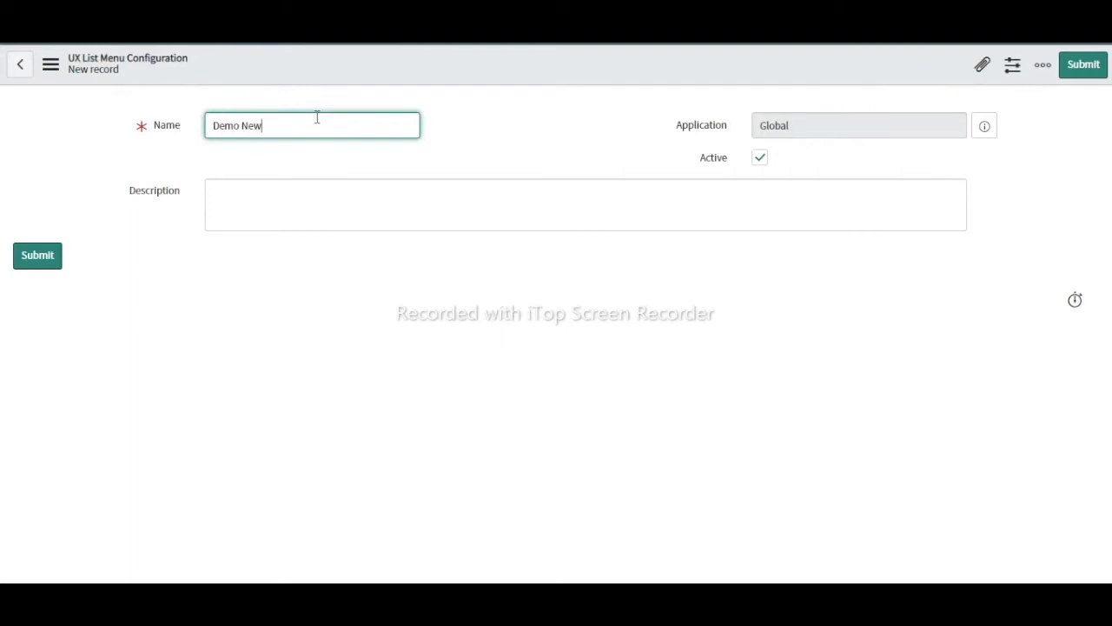
click(39, 258)
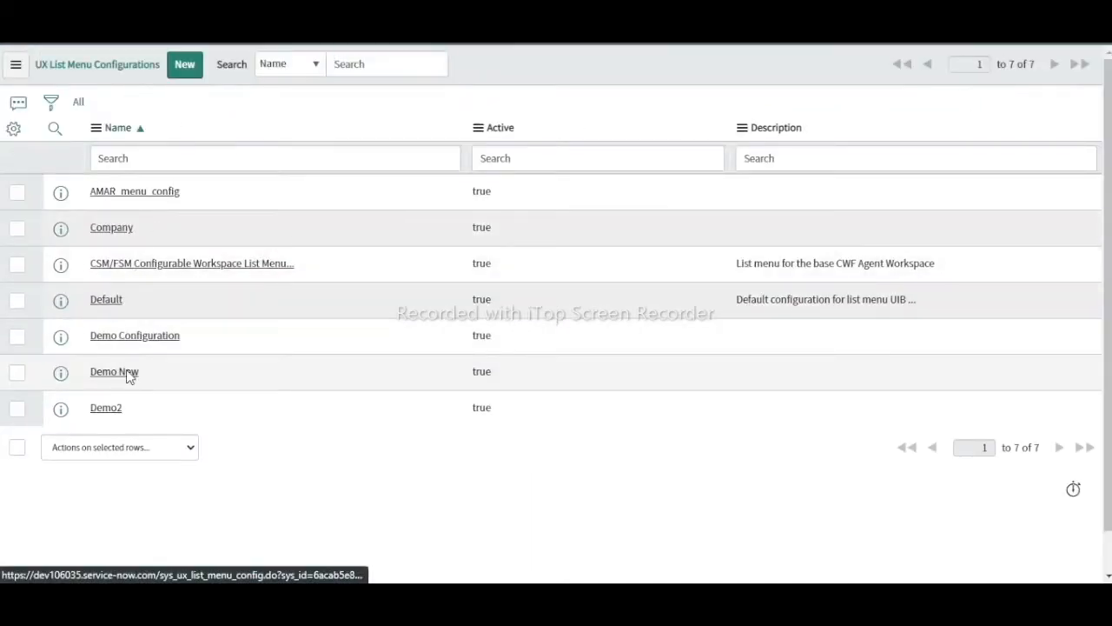
click(128, 376)
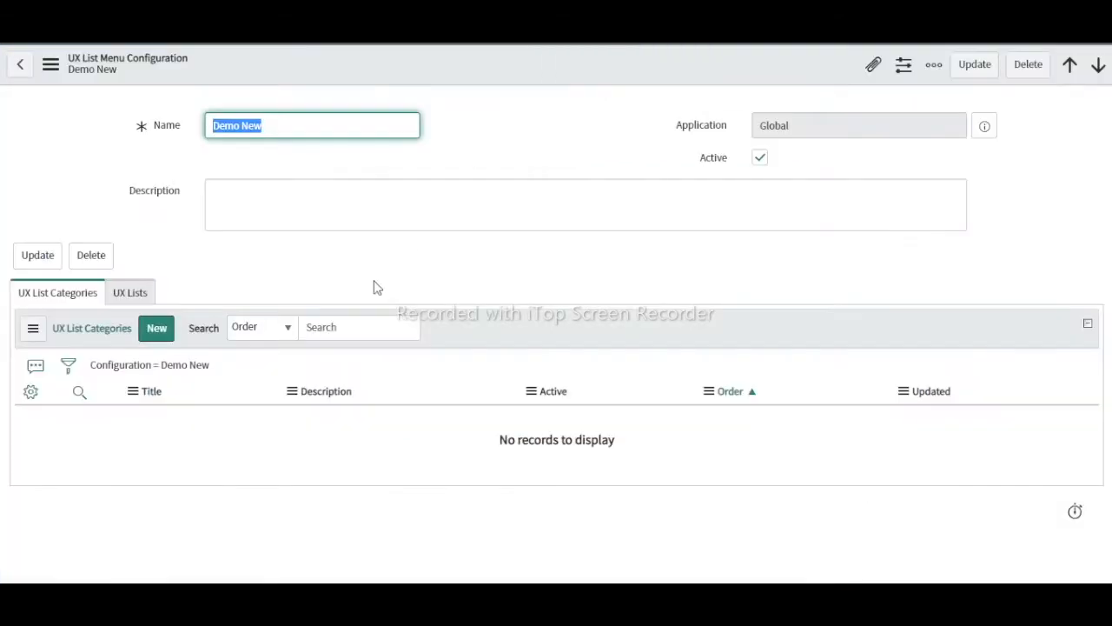
Add a UX list category titled UI Builder with order 100 to the Demo New configuration.
click(156, 330)
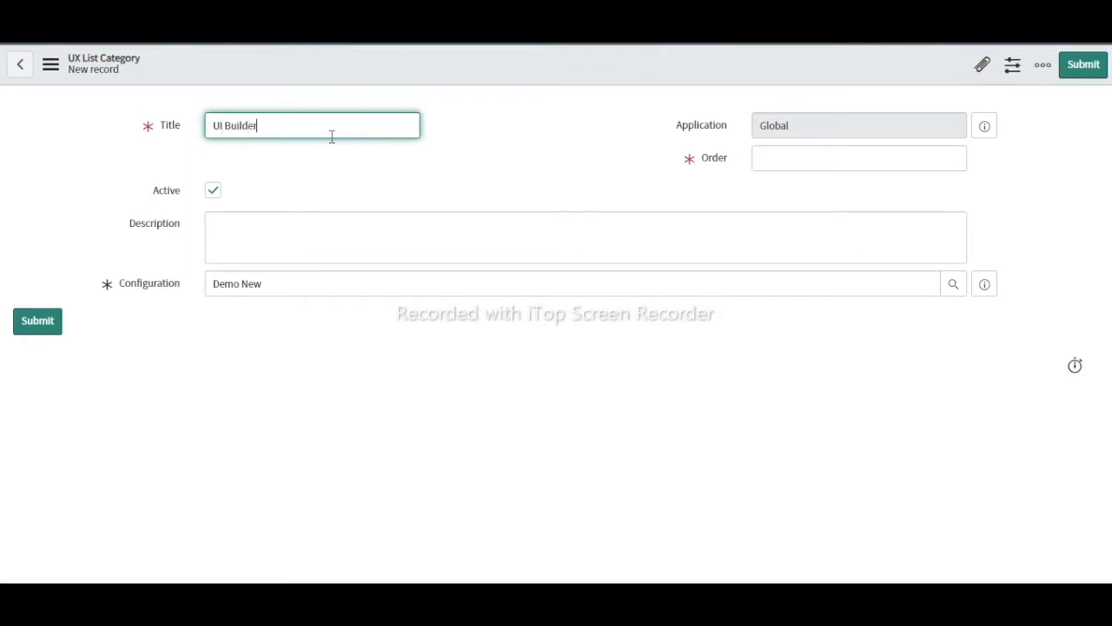
click(38, 321)
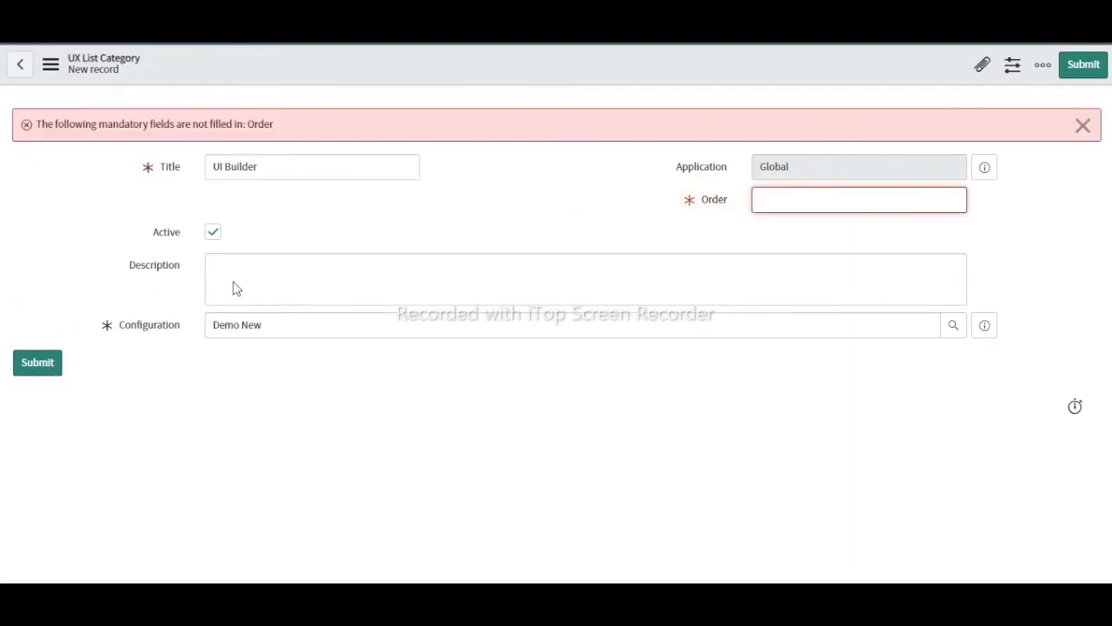
text(100)
click(40, 372)
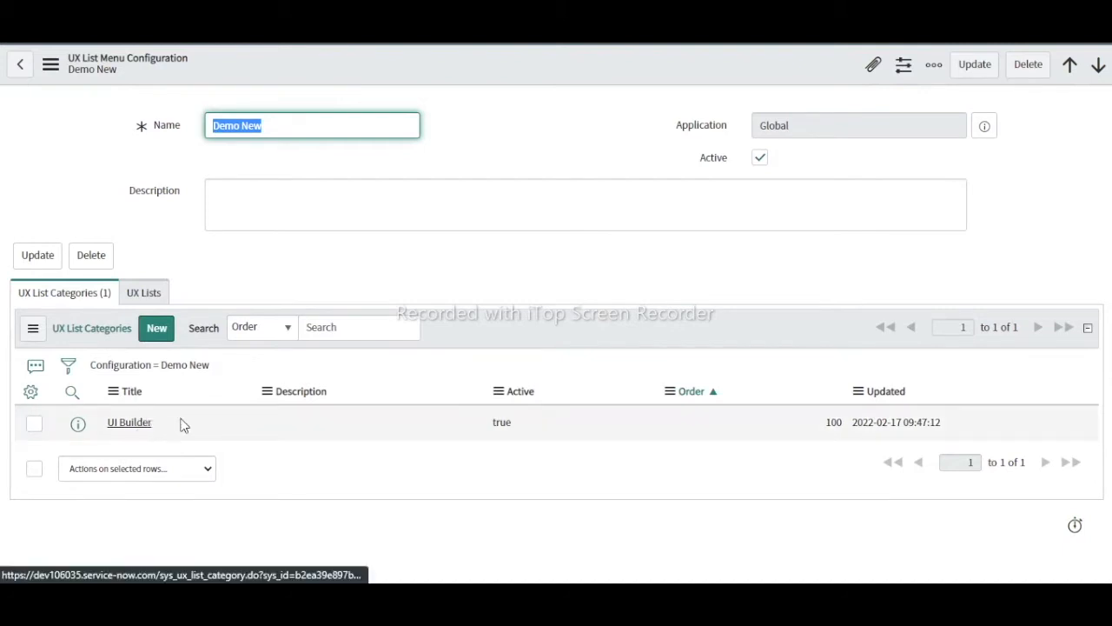
Start a UX list titled Incidents in the UI Builder category, using the Incident [incident] table and the Demo New configuration.
click(128, 424)
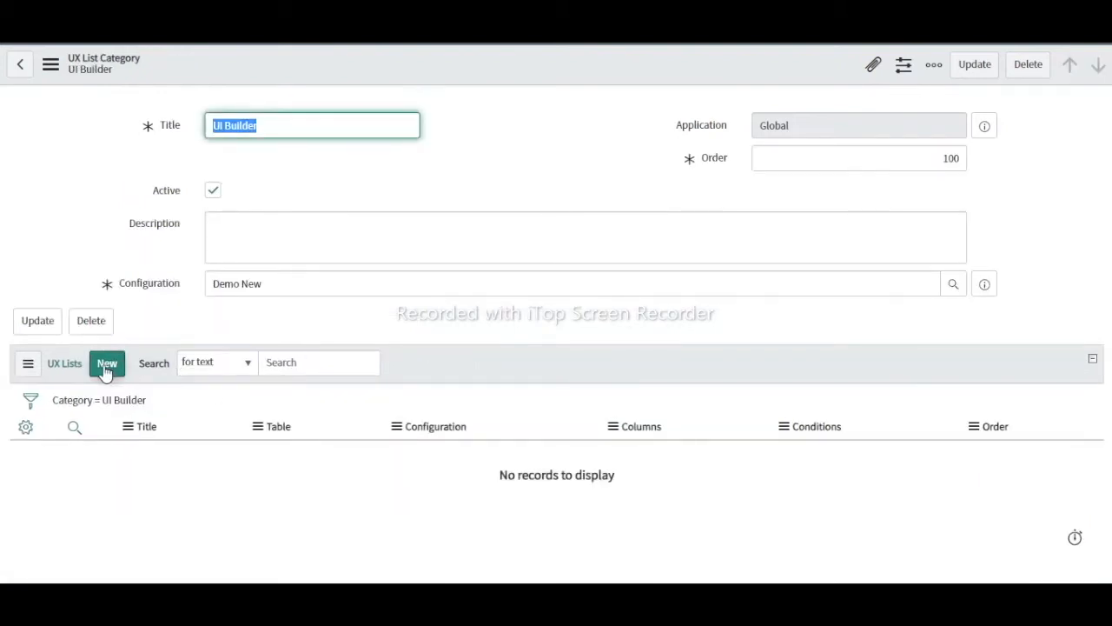
click(106, 365)
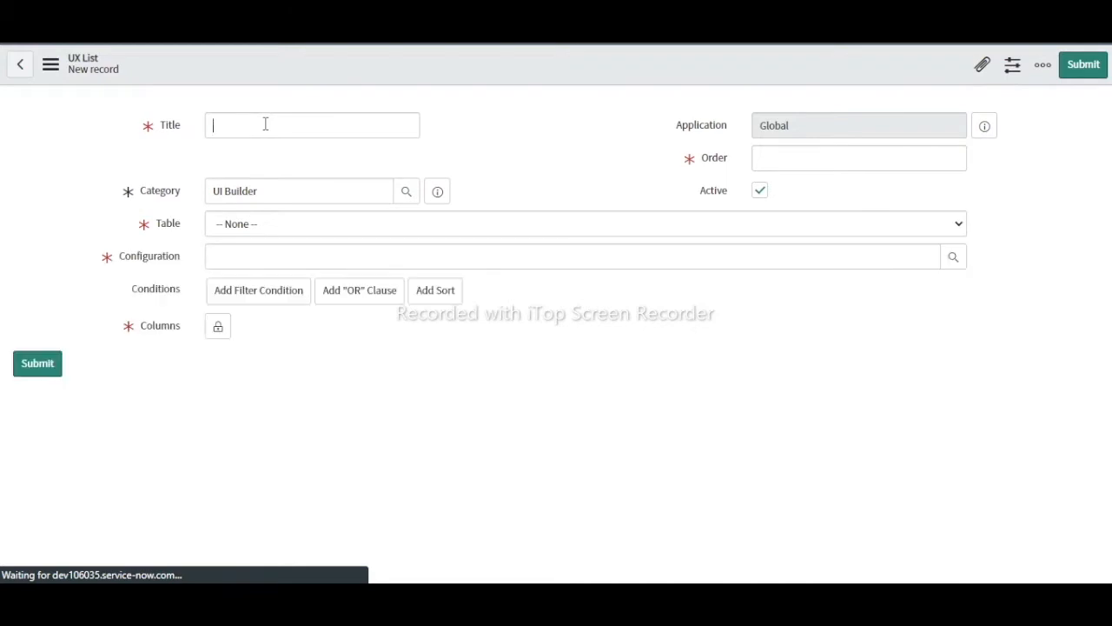
click(265, 123)
text(Incidents)
click(270, 225)
text(incident)
click(261, 285)
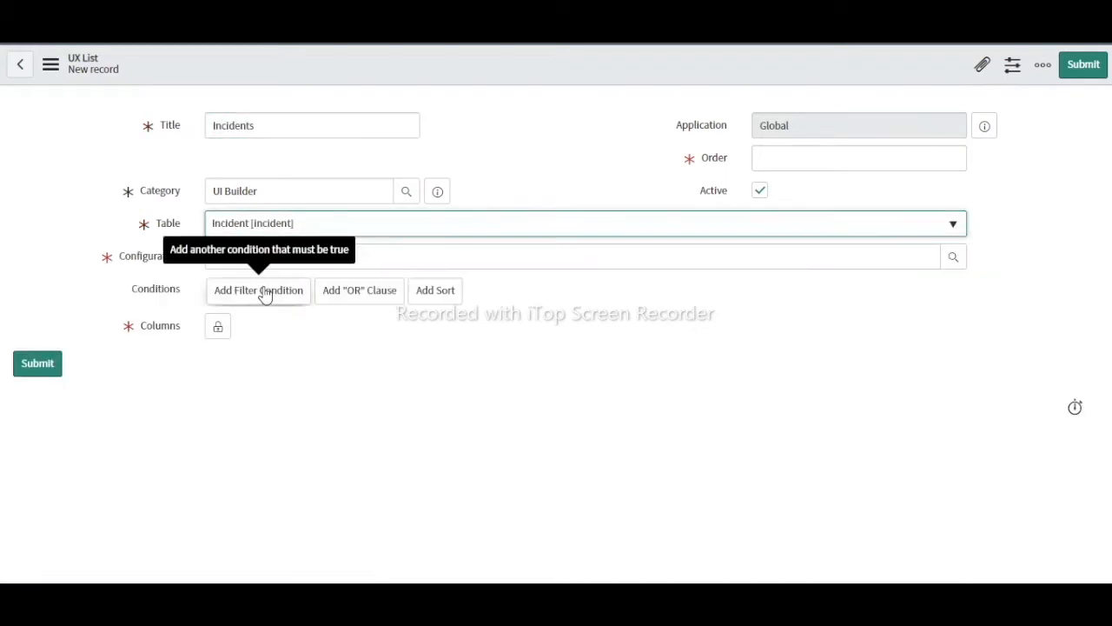
click(954, 257)
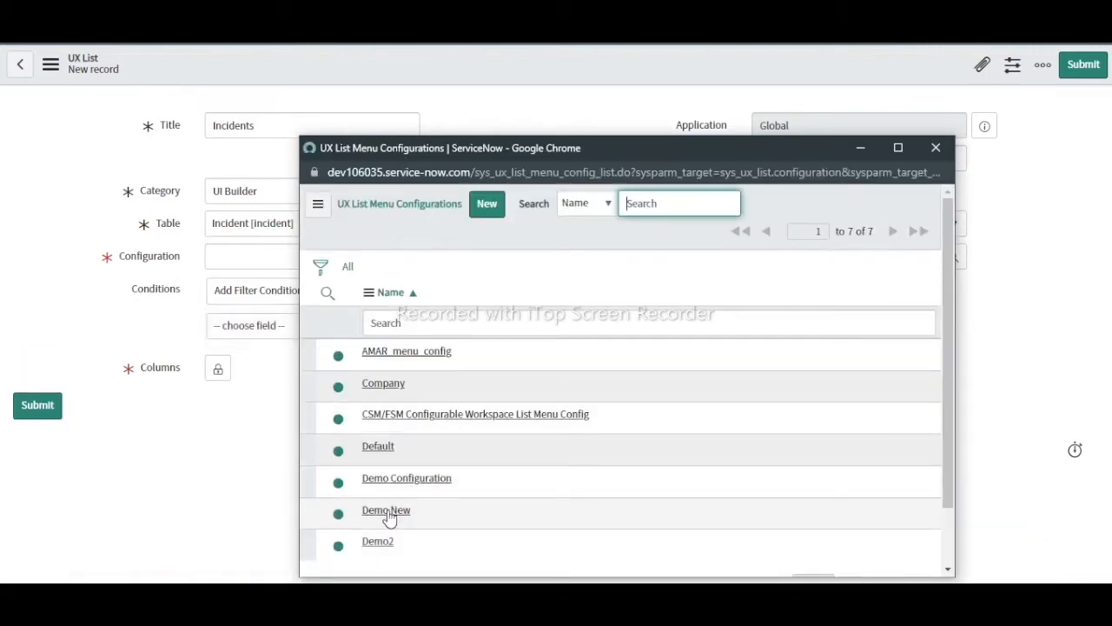
click(387, 512)
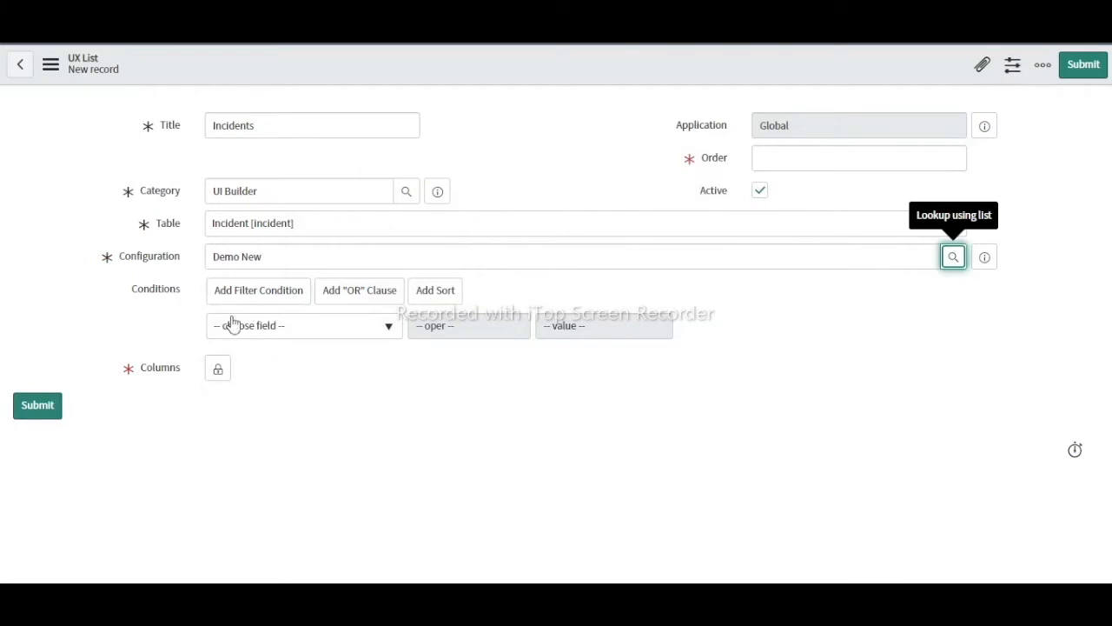
Set the list's filter condition to Active is true.
click(263, 326)
text(act)
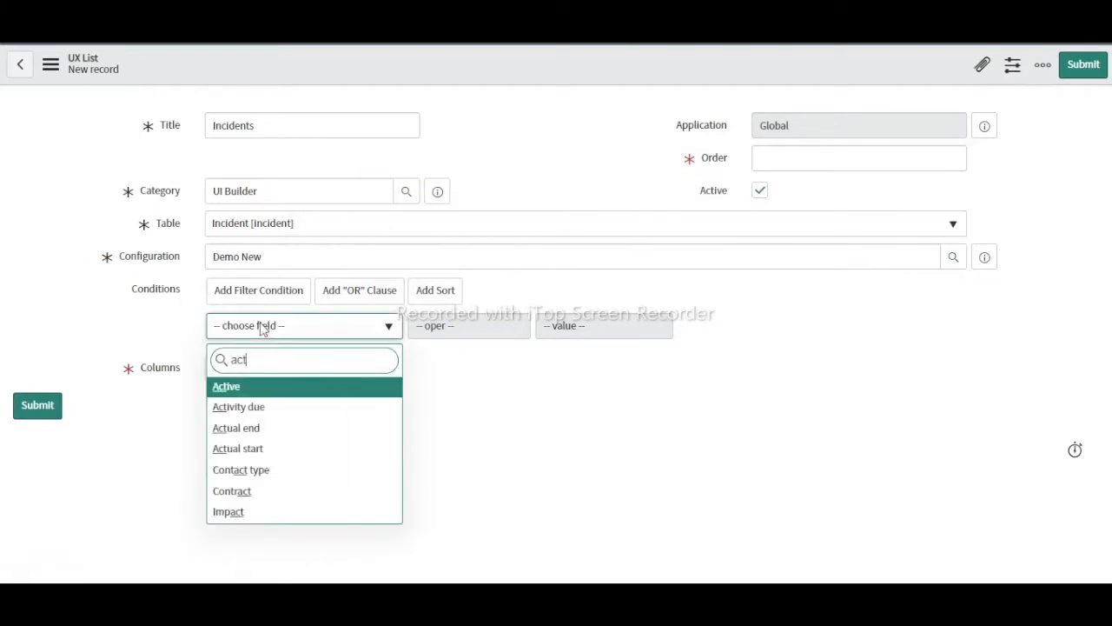
text(i)
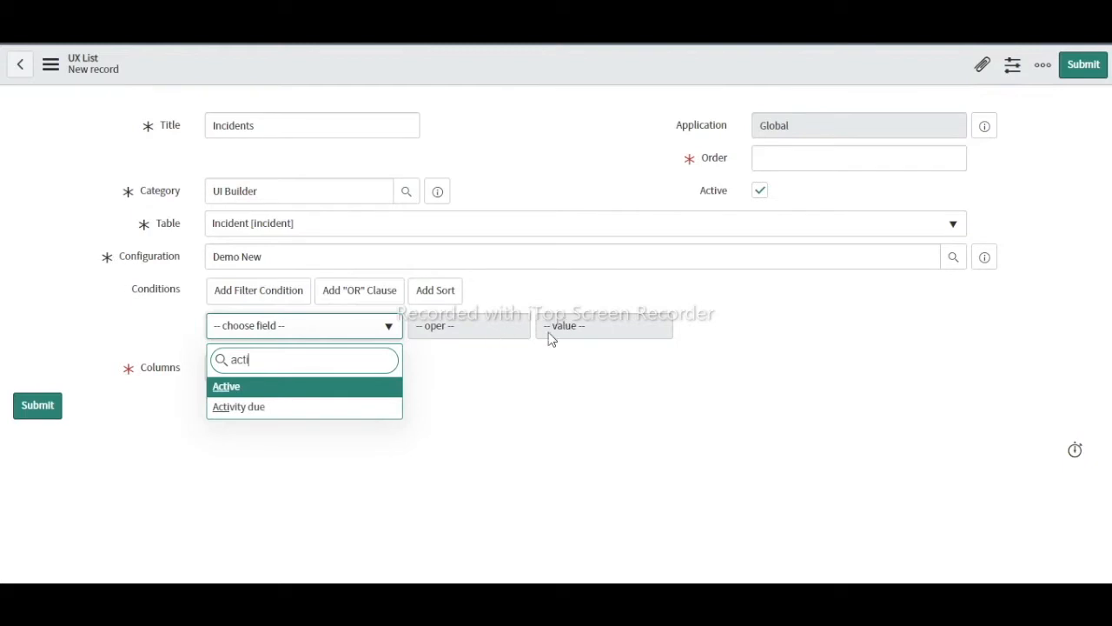
key(Return)
click(576, 334)
click(576, 334)
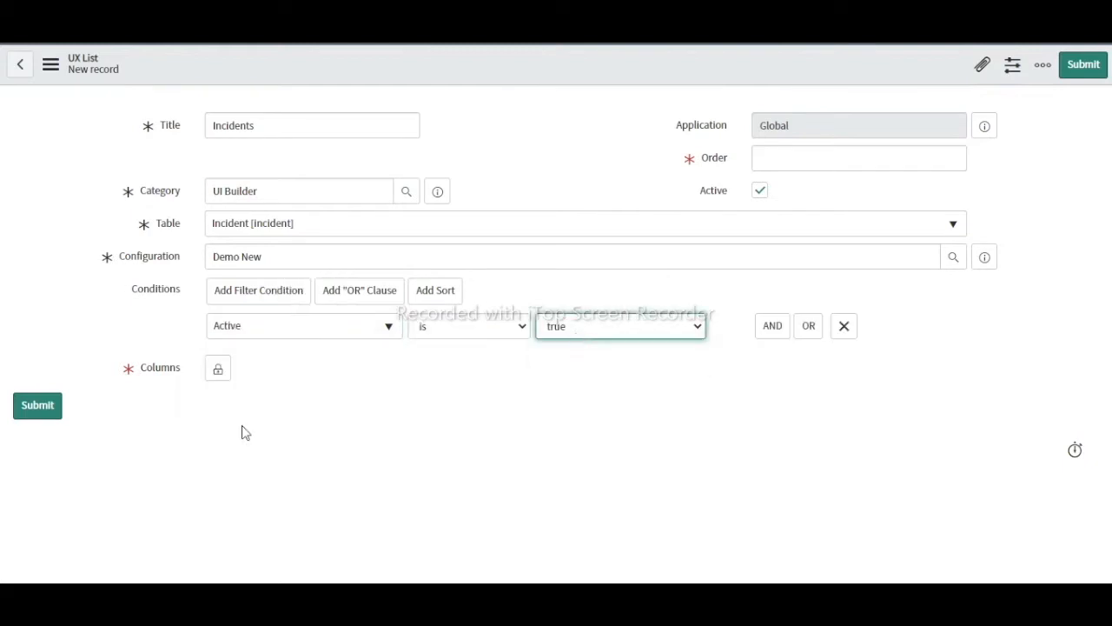
Give the Incidents list the columns Number, Opened, Short description, State and Category, fill in its order and submit the record.
click(217, 369)
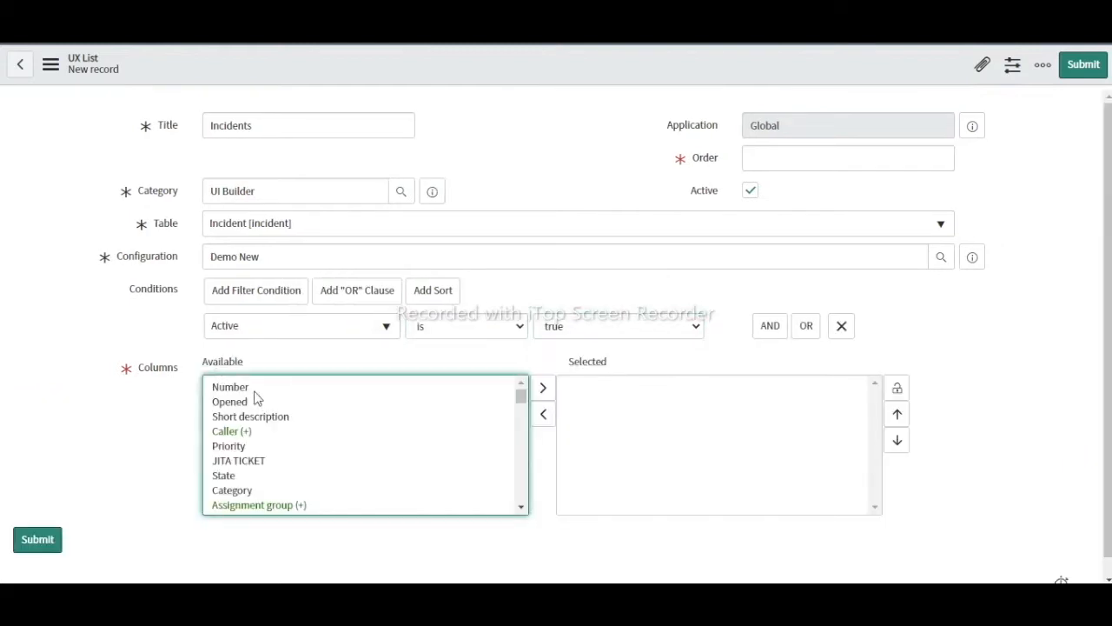
double_click(250, 388)
double_click(252, 390)
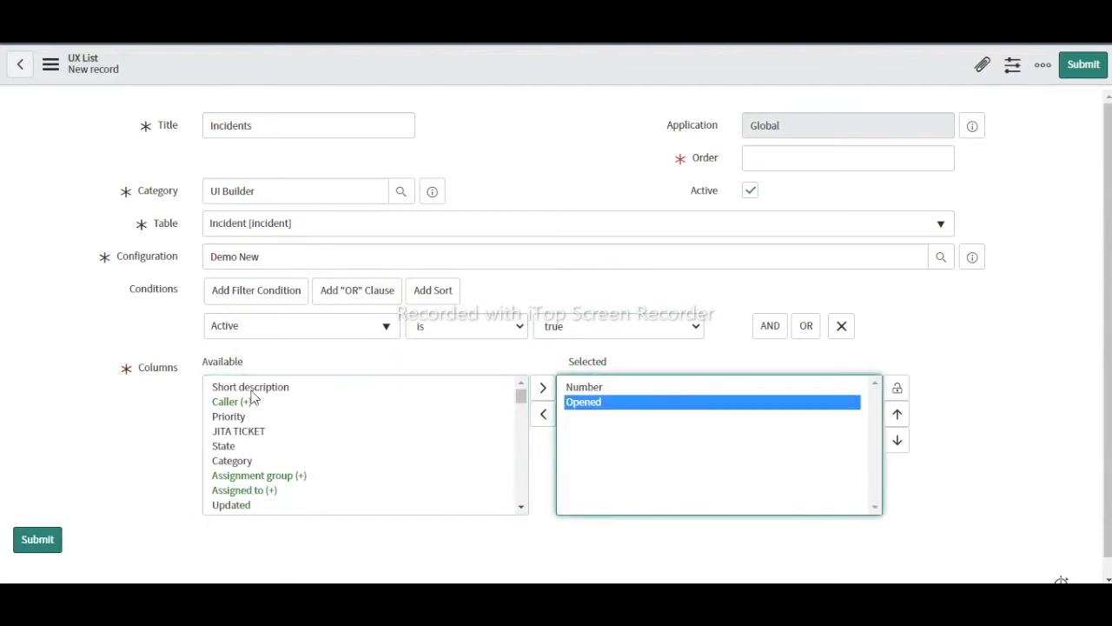
double_click(250, 388)
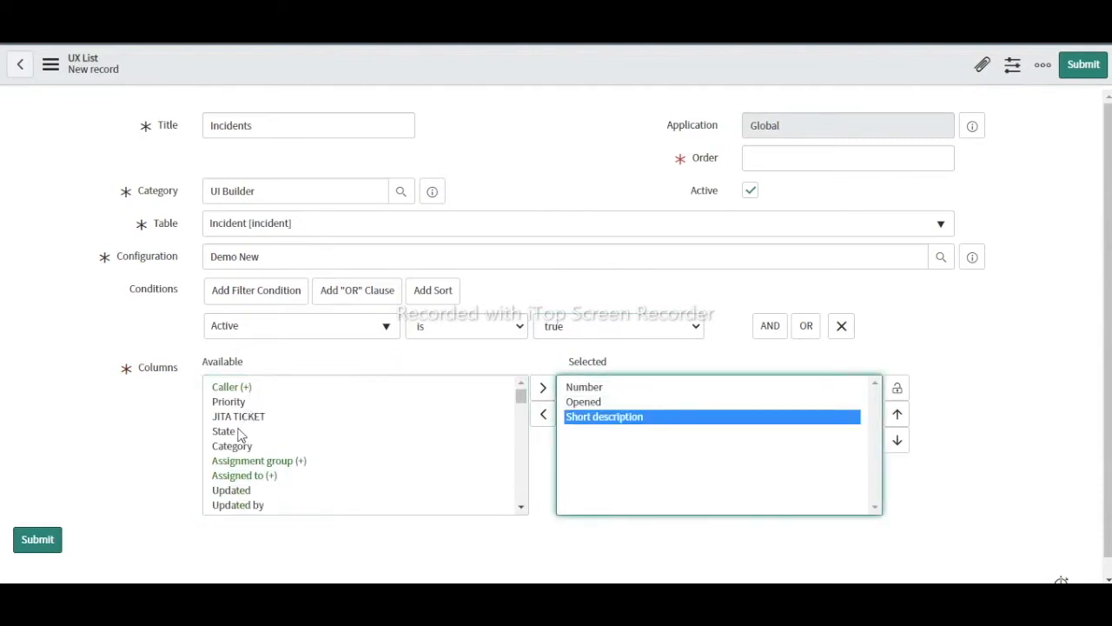
click(236, 434)
double_click(236, 432)
double_click(236, 432)
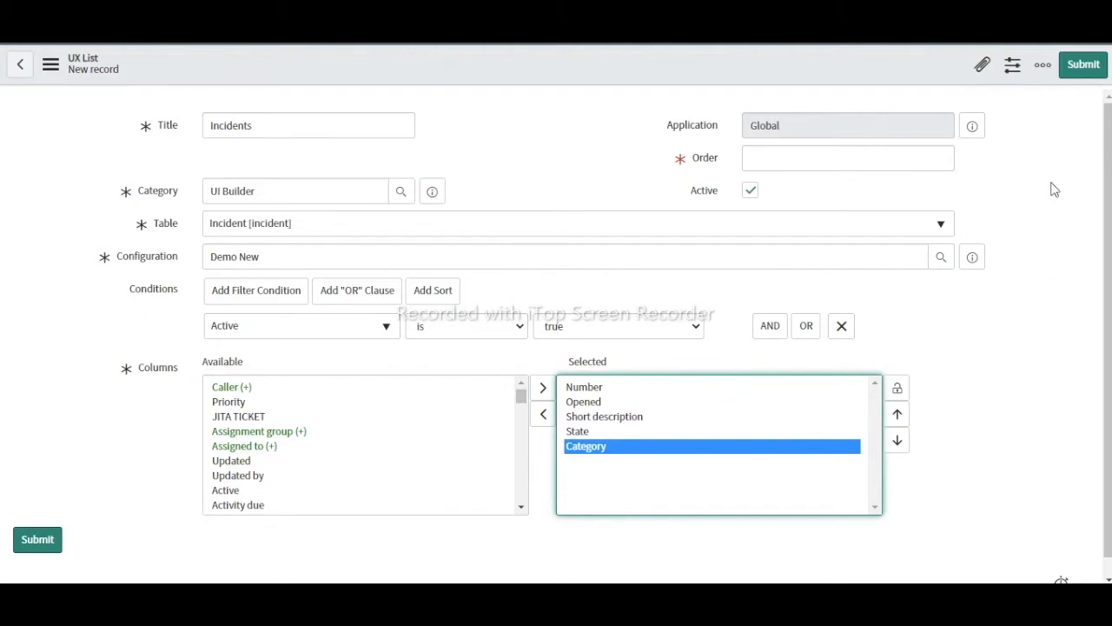
click(924, 161)
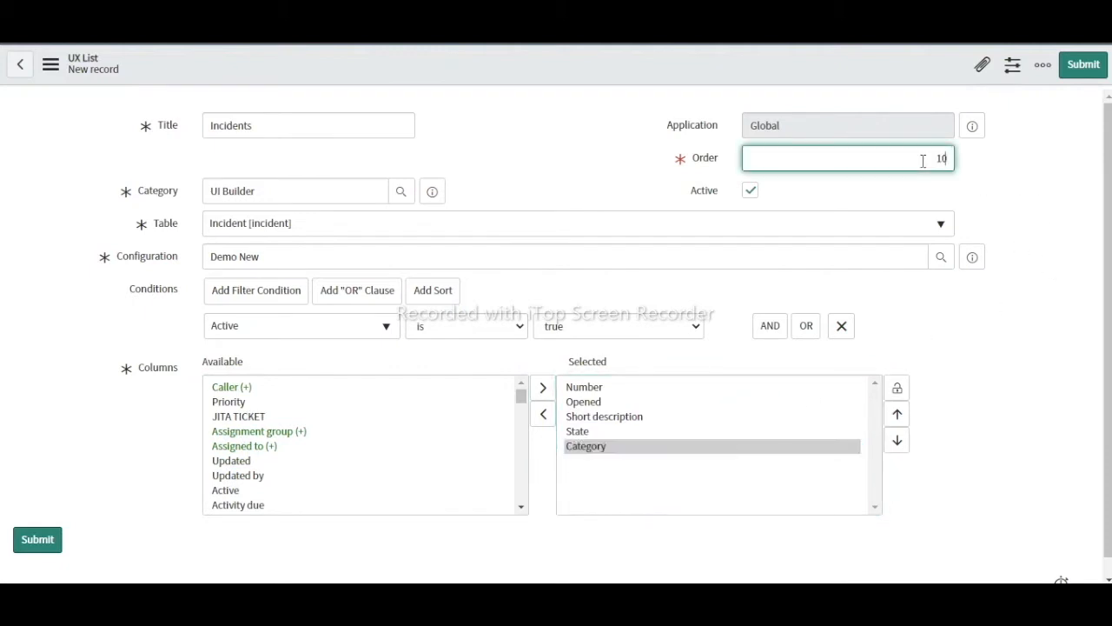
click(1084, 64)
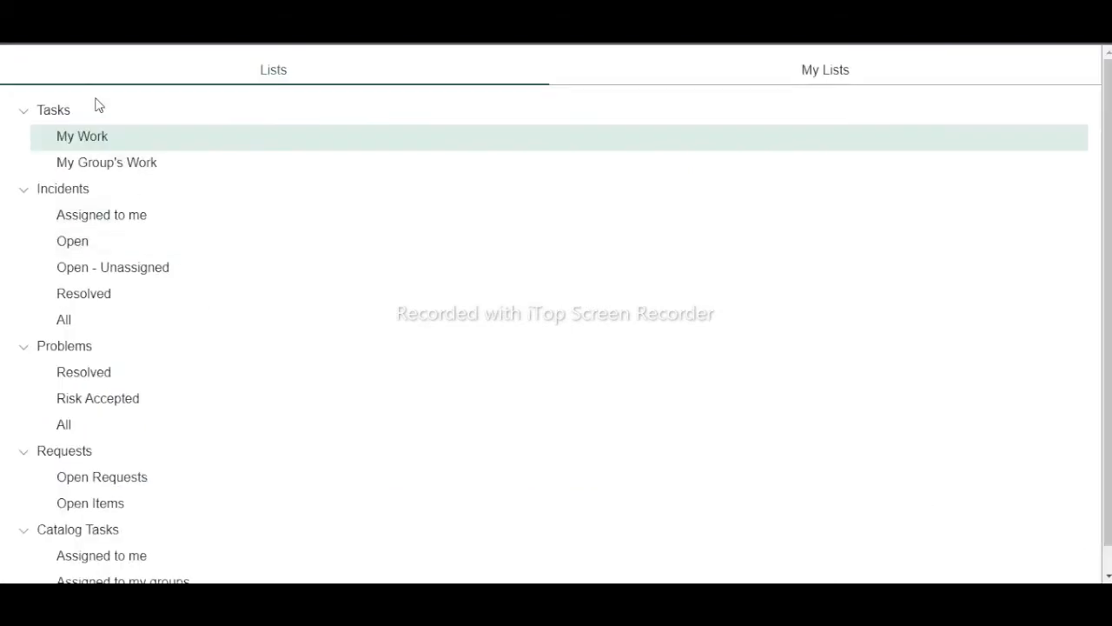
Set List menu 1's configuration to Demo New, save the page and open it for preview.
click(72, 41)
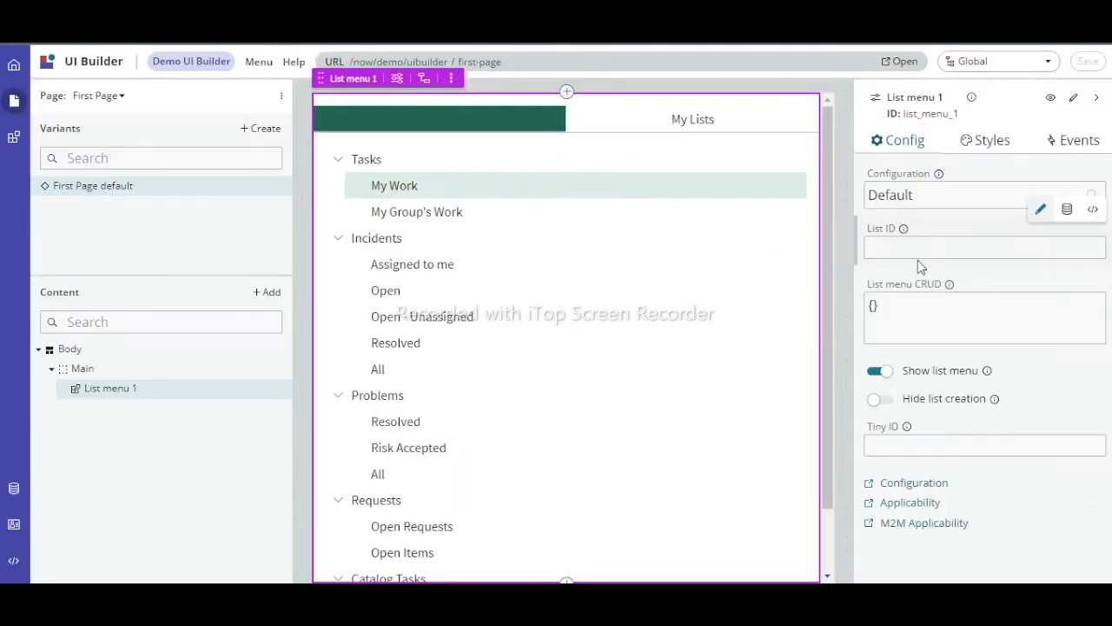
click(943, 195)
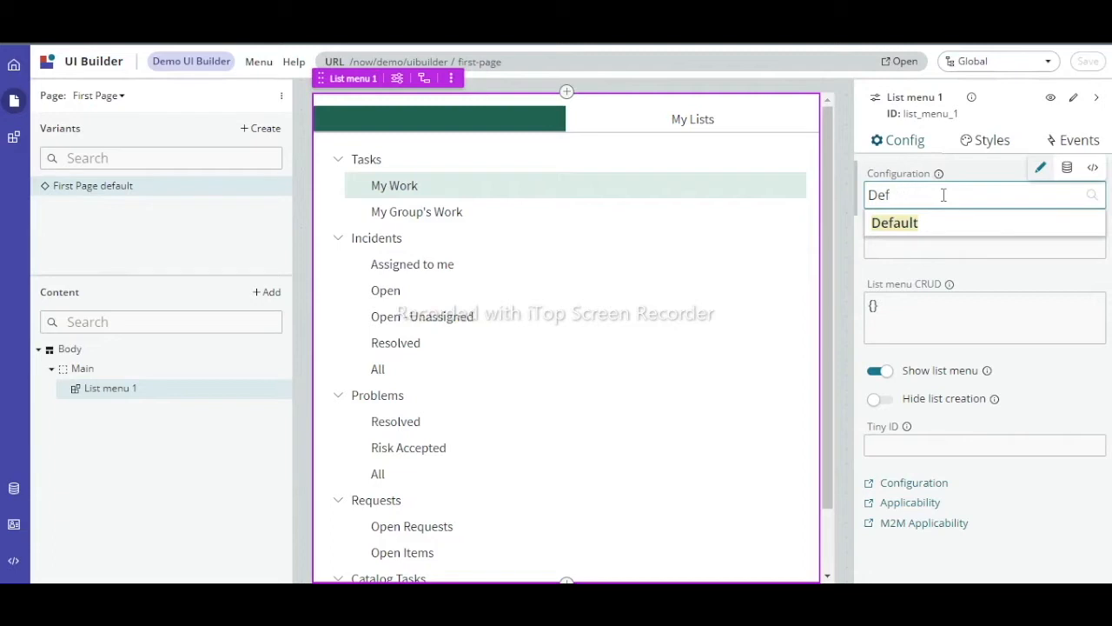
key(BackSpace)
key(BackSpace)
key(BackSpace)
text(demo)
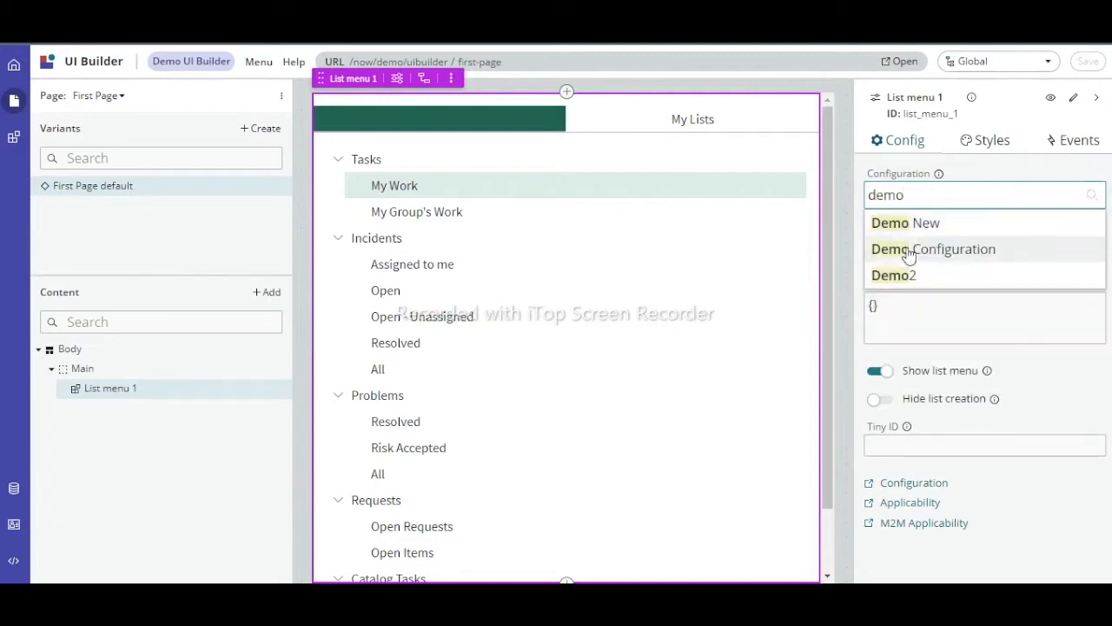
click(906, 228)
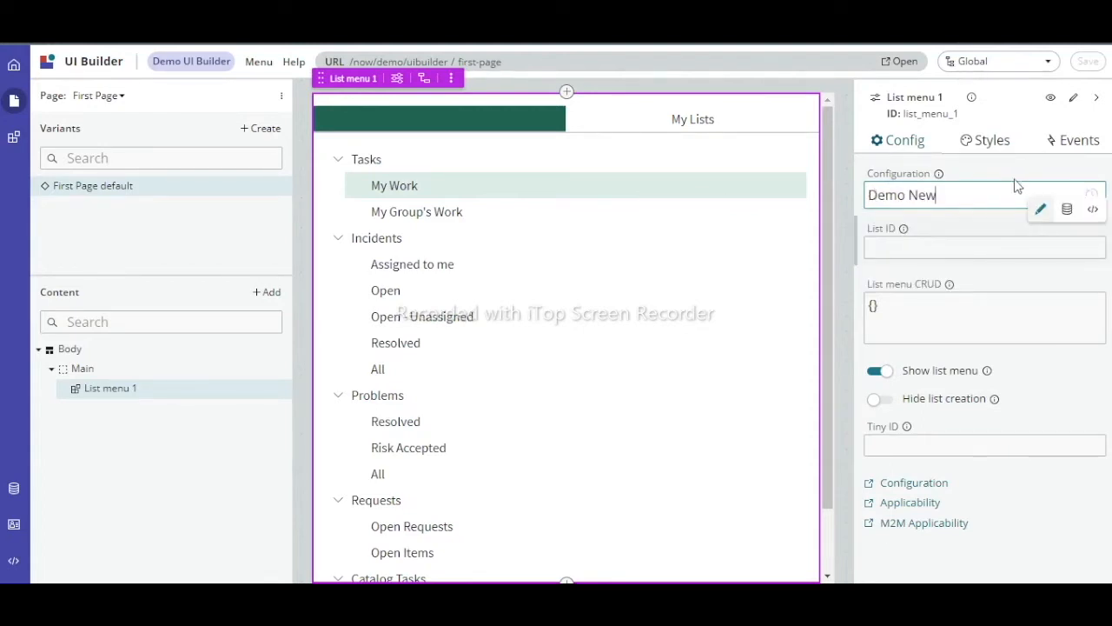
click(1089, 61)
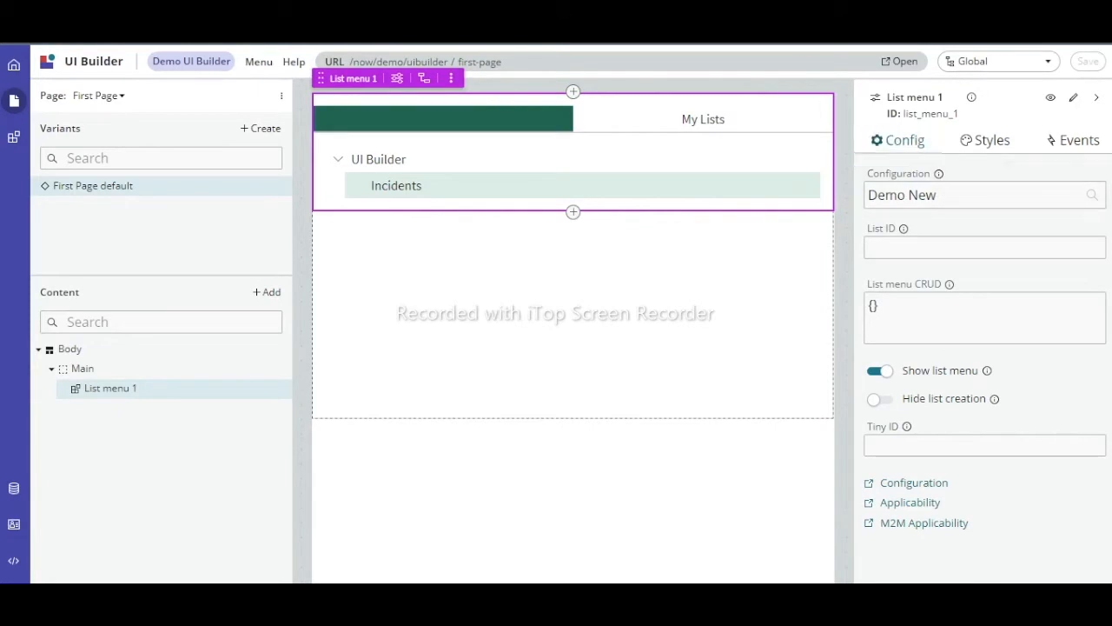
click(900, 61)
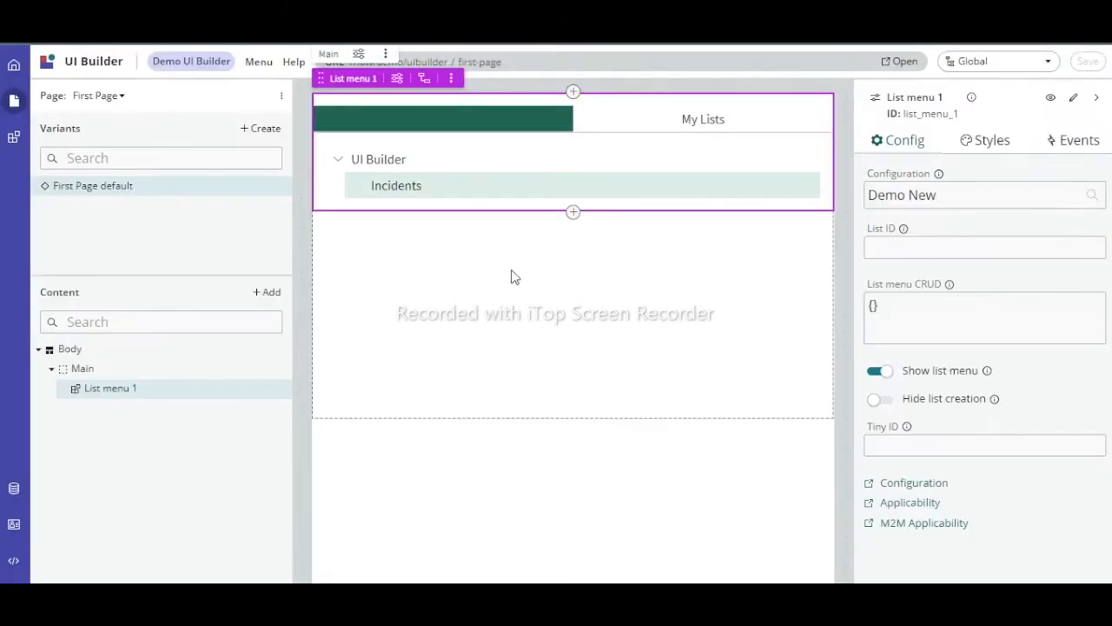
Add a List component to the Main slot alongside List menu 1.
click(282, 372)
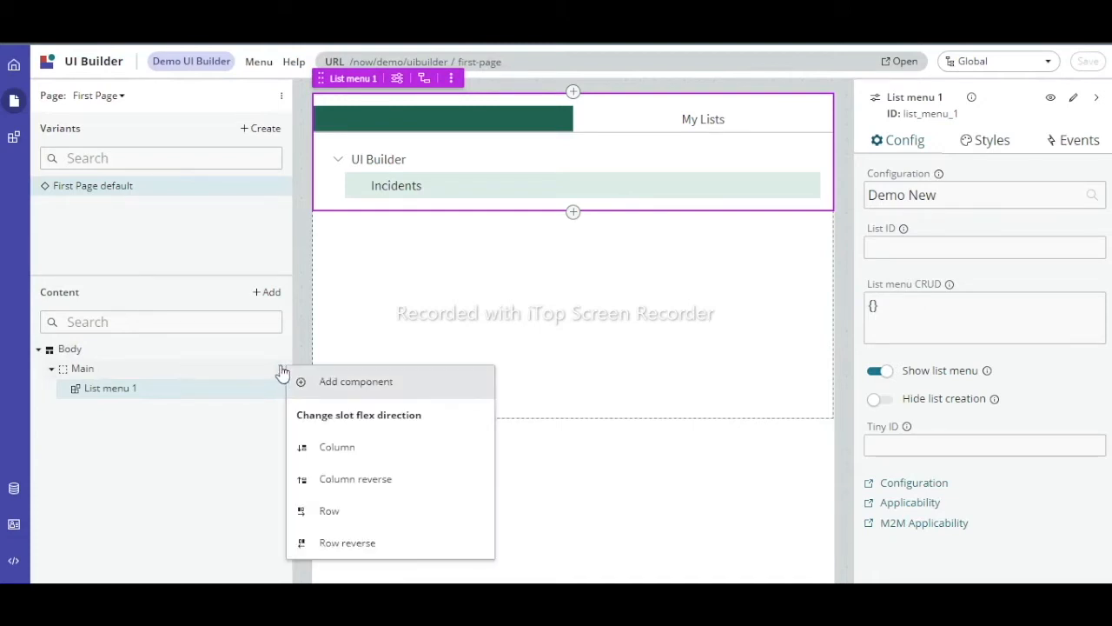
click(330, 391)
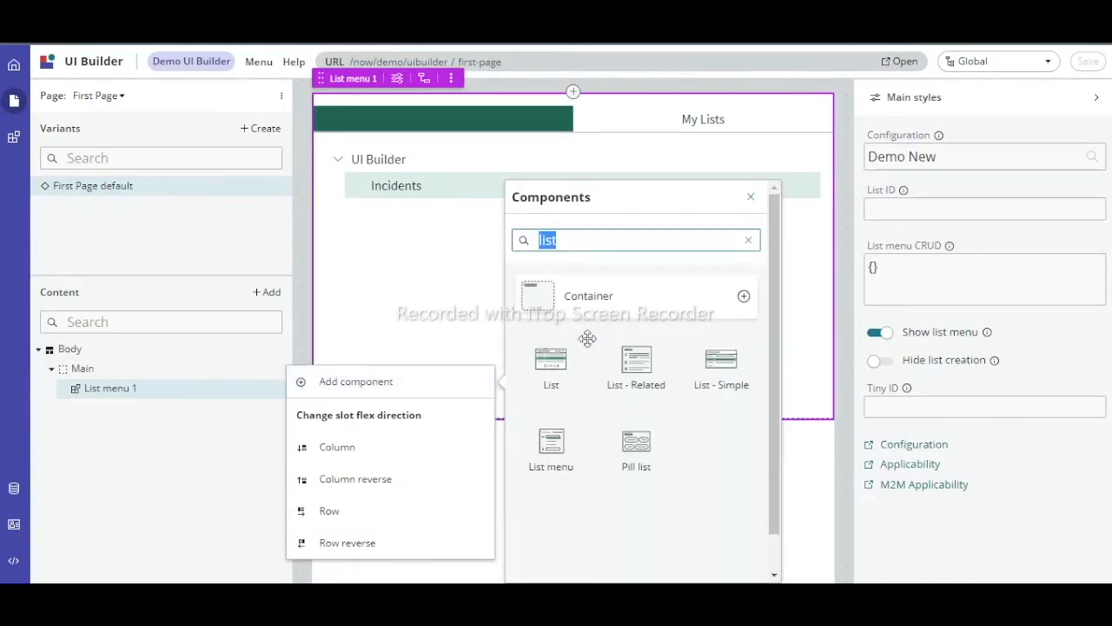
click(552, 361)
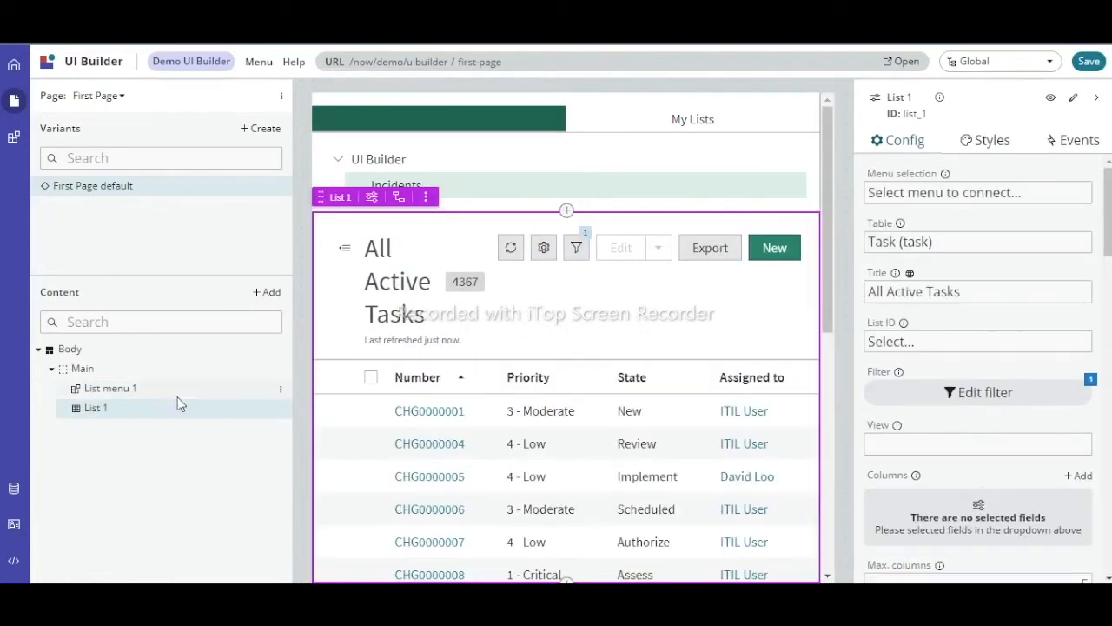
Change the page body's standard layout to a narrow left sidebar beside the main area.
click(122, 373)
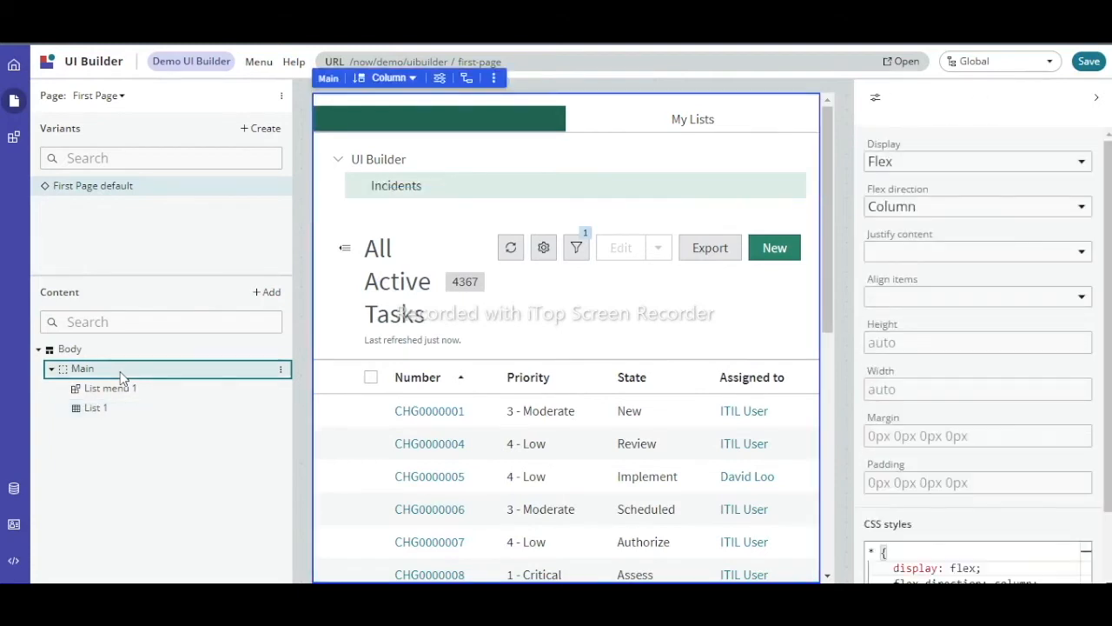
click(112, 348)
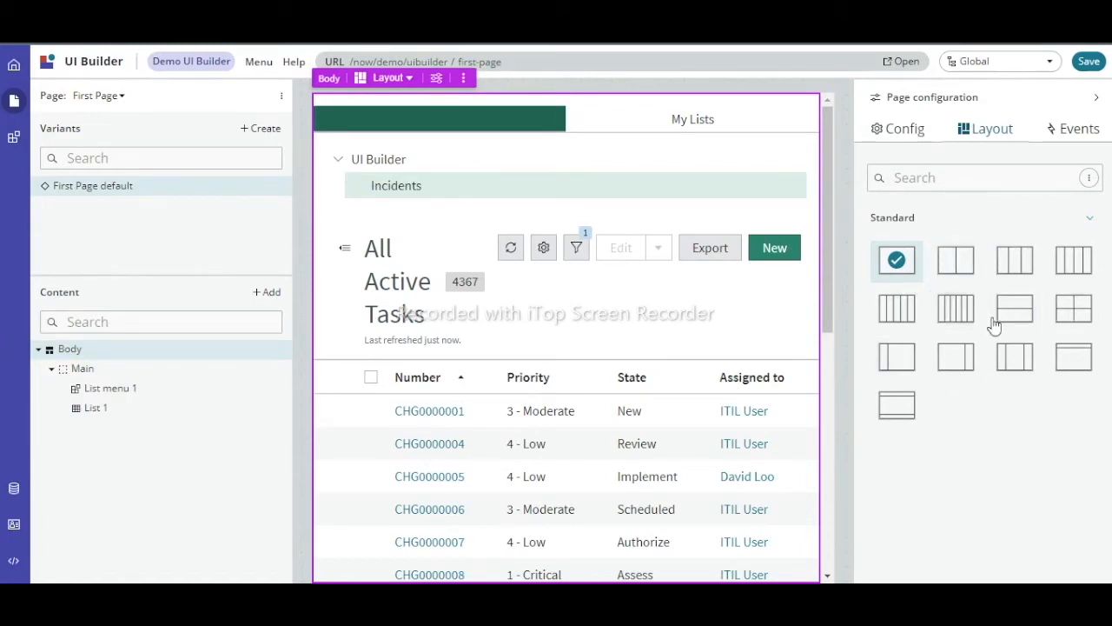
click(897, 356)
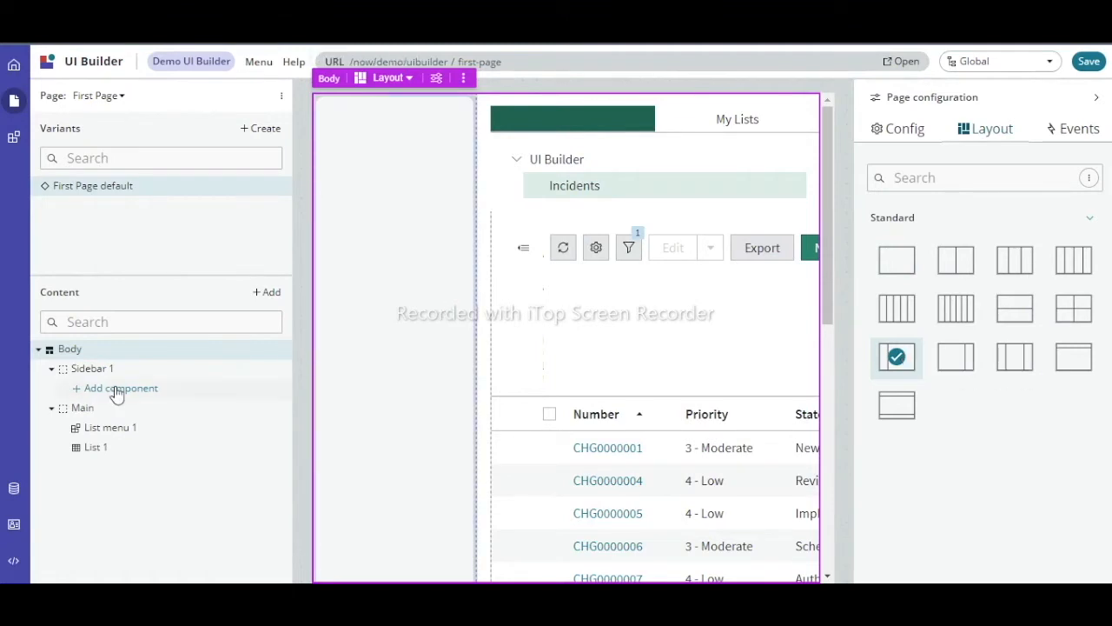
Move List menu 1 from the Main slot into Sidebar 1.
drag(111, 429, 148, 390)
click(118, 429)
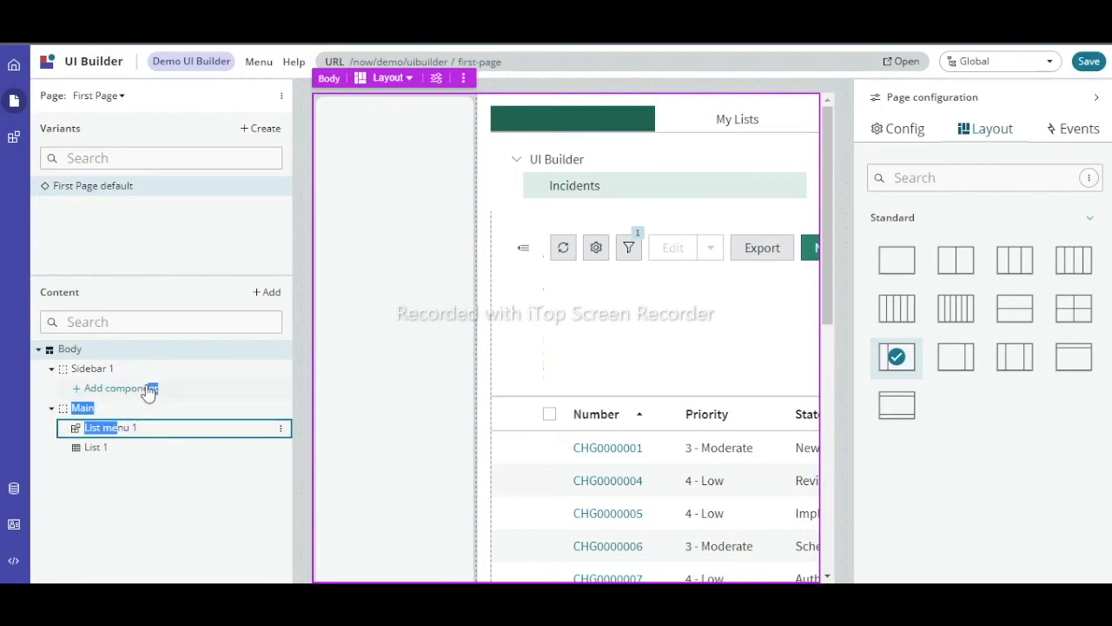
drag(563, 117, 391, 153)
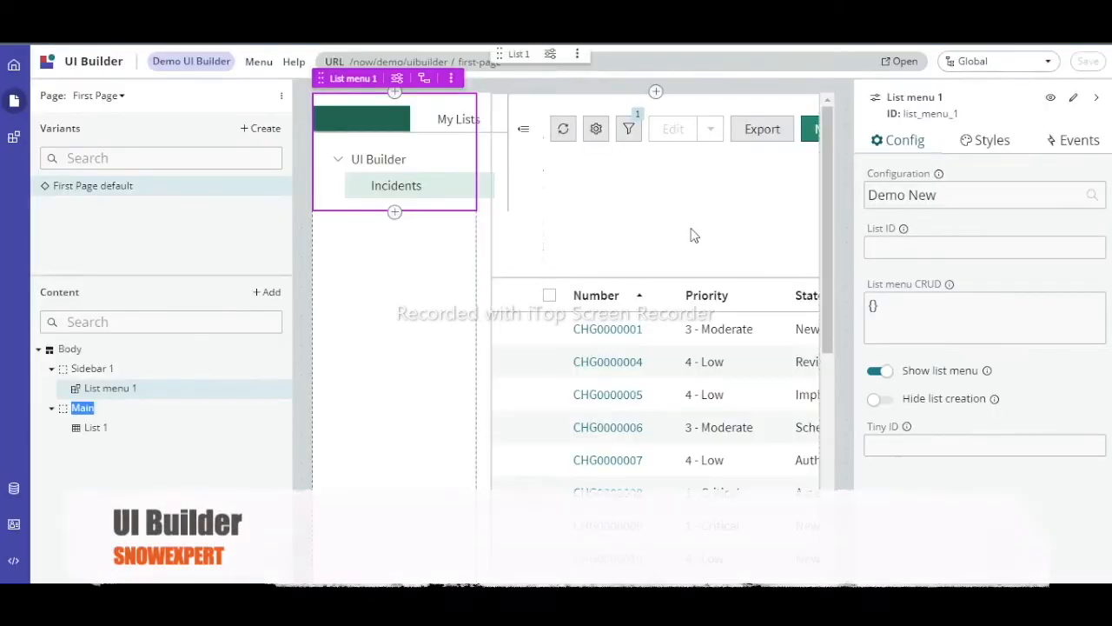
click(79, 431)
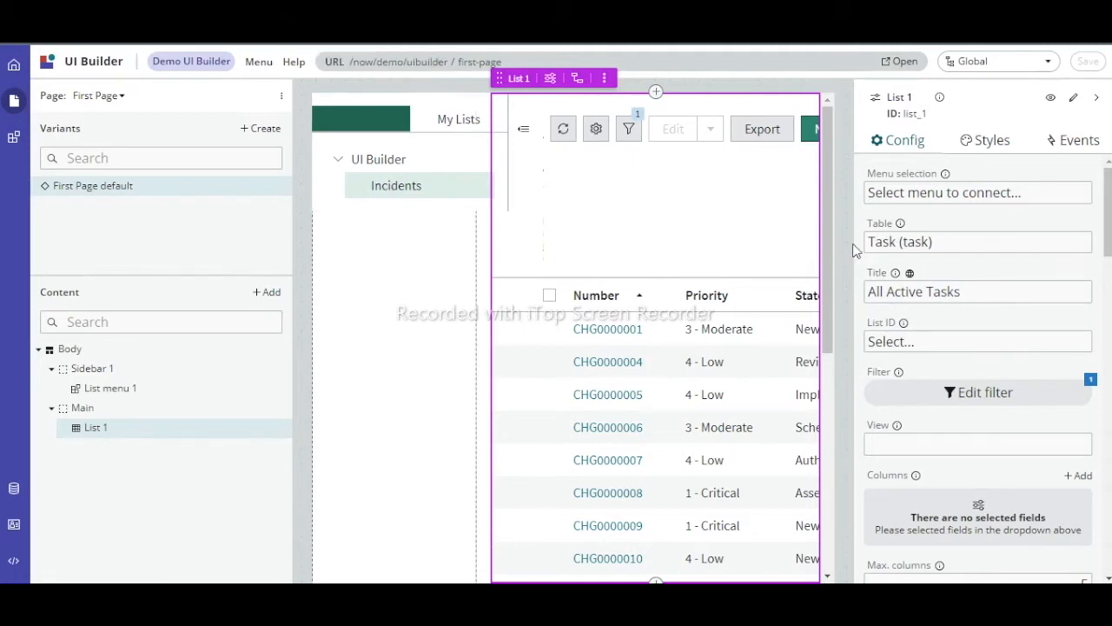
drag(823, 195, 829, 348)
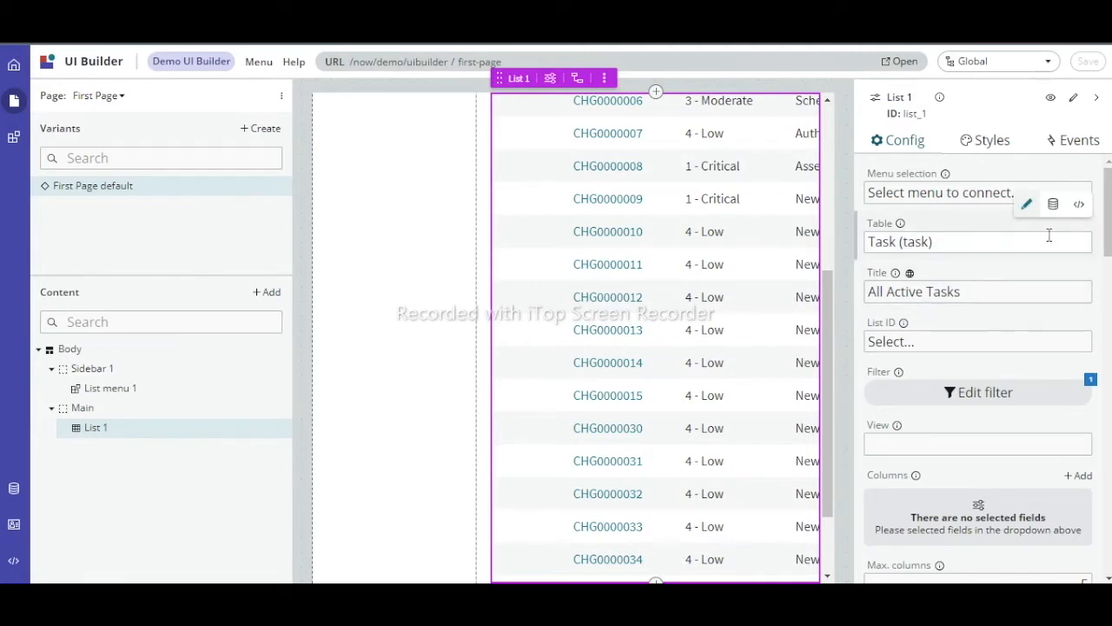
click(1053, 207)
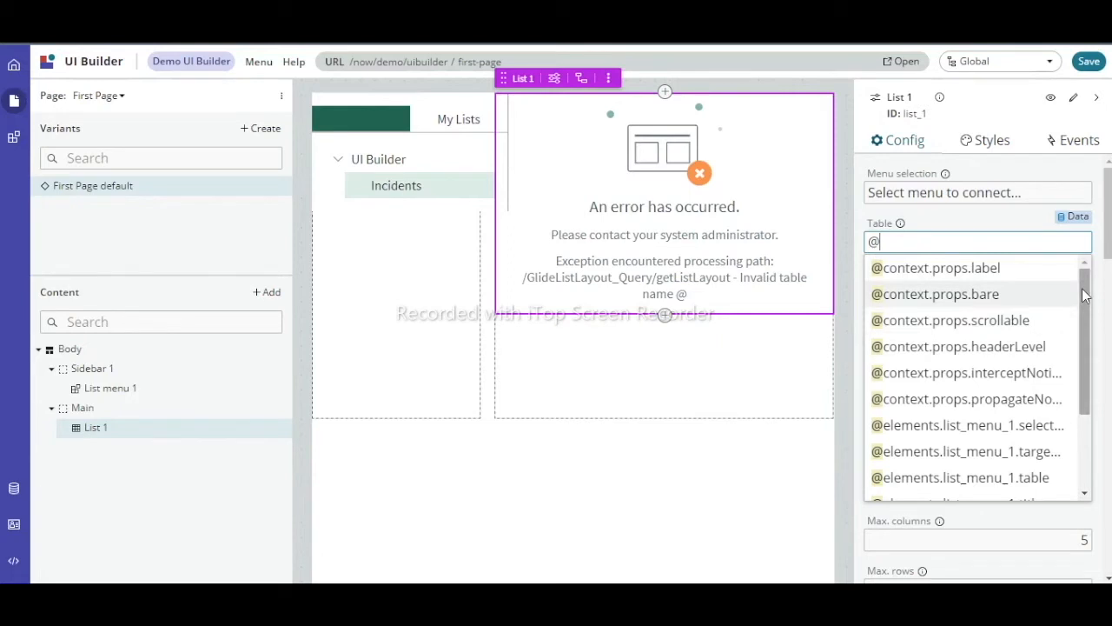
drag(1084, 295, 1075, 327)
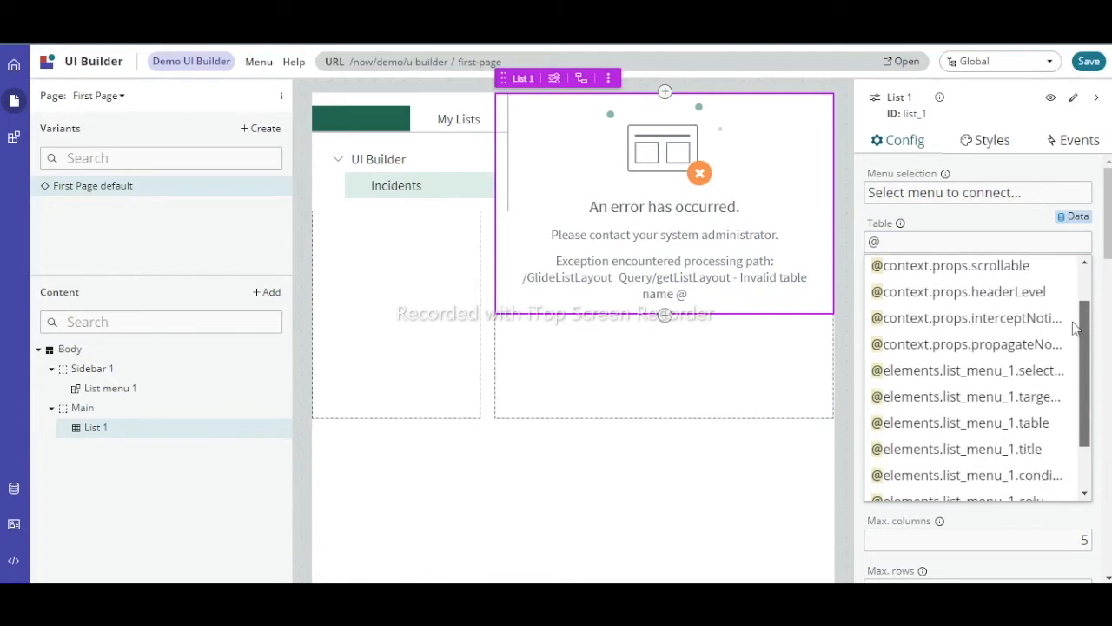
scroll(1012, 365, down, 1)
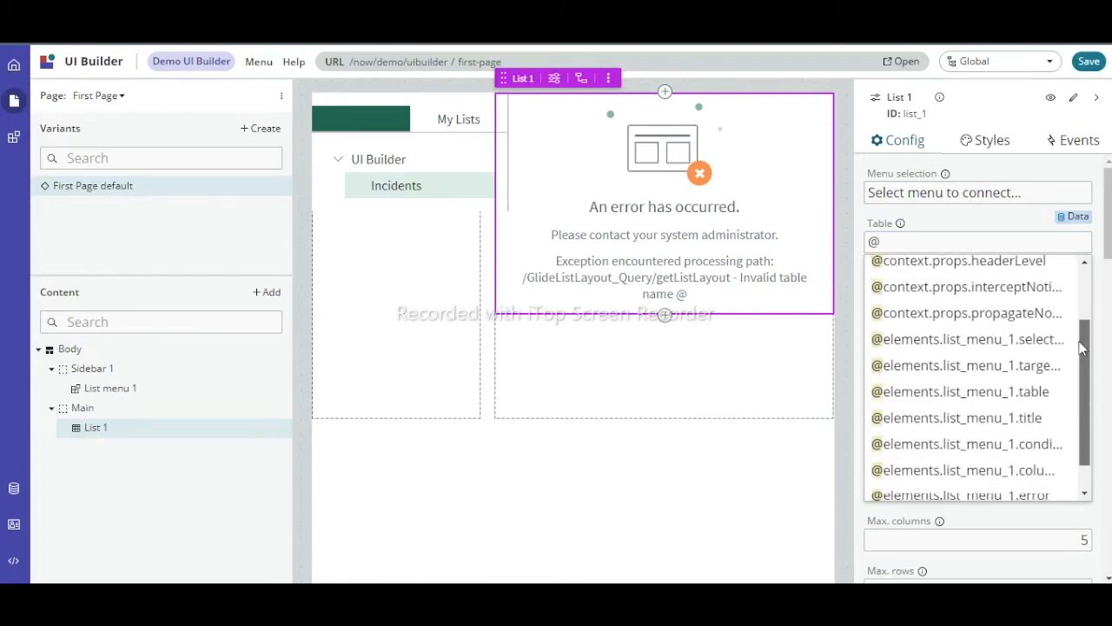
click(991, 365)
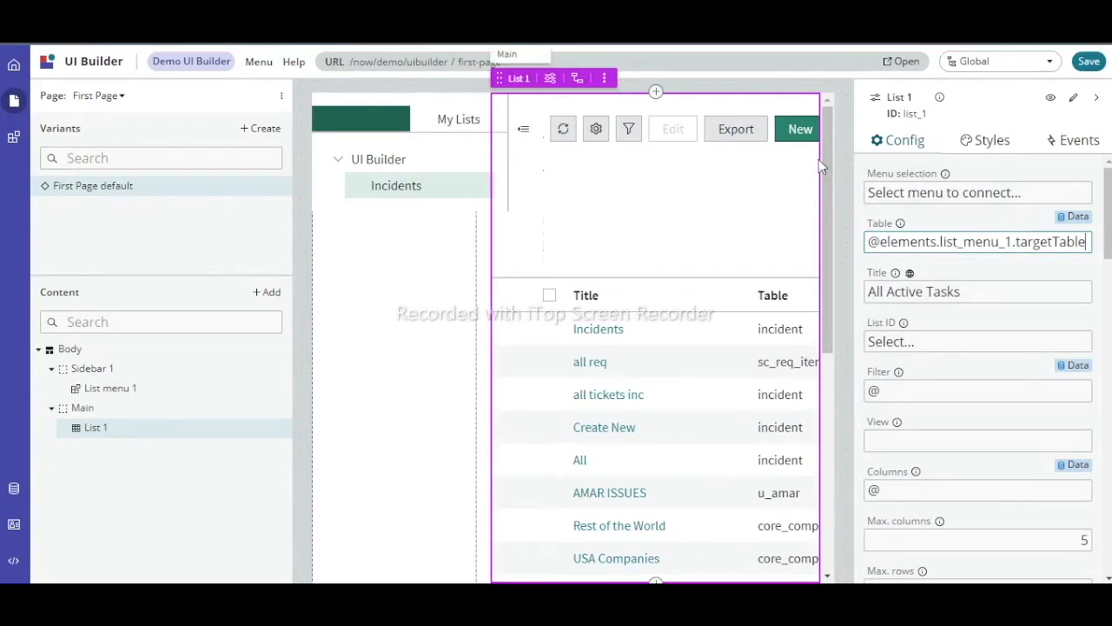
drag(826, 156, 826, 193)
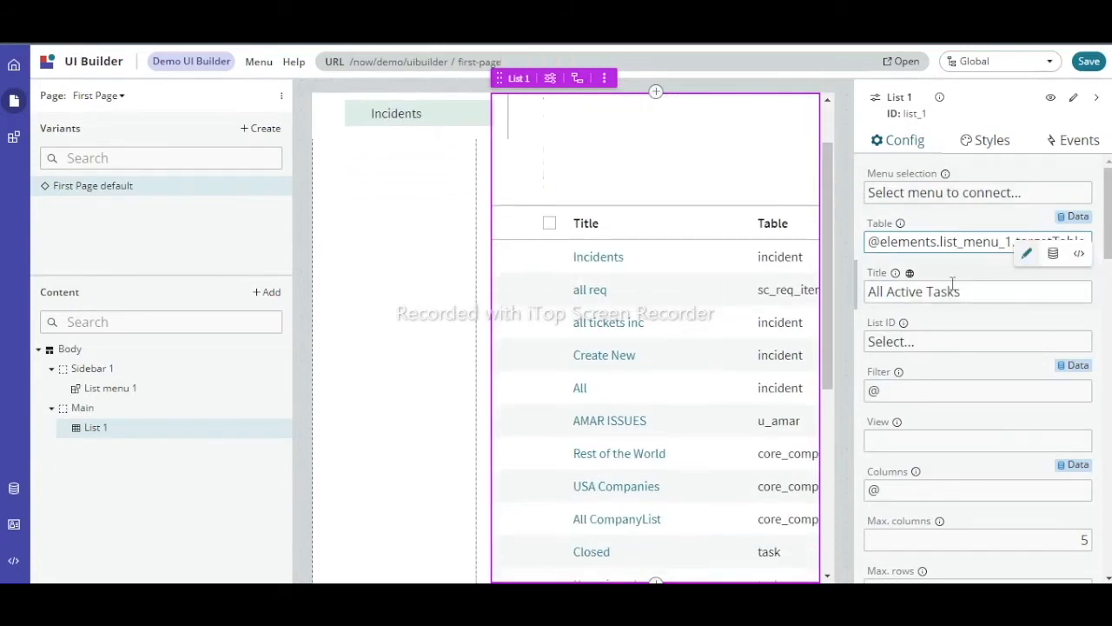
click(1054, 255)
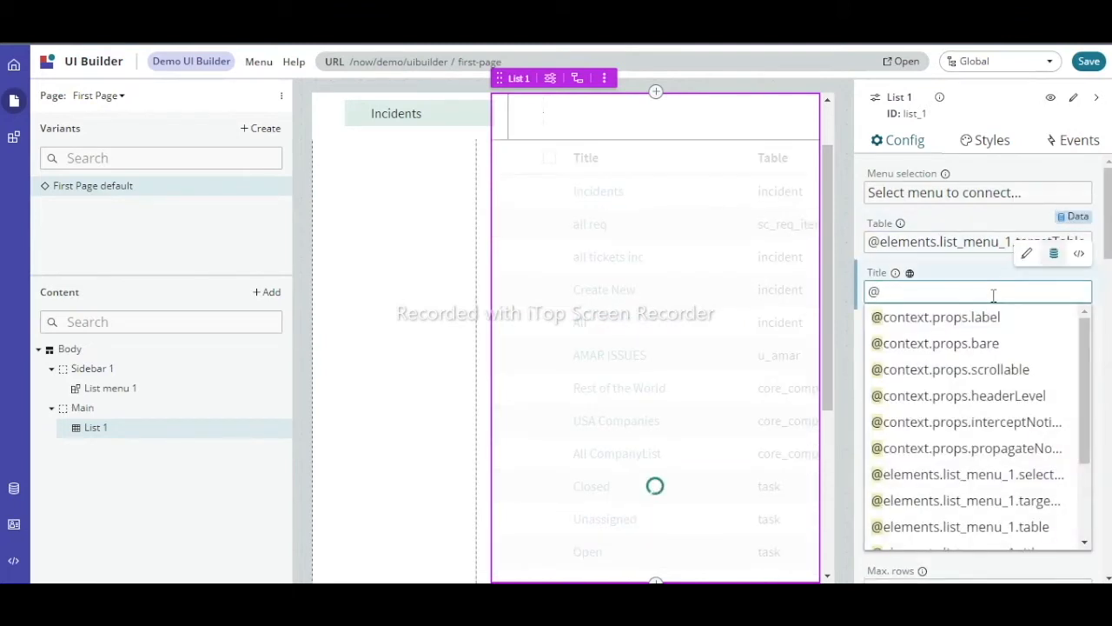
drag(1083, 345, 1091, 423)
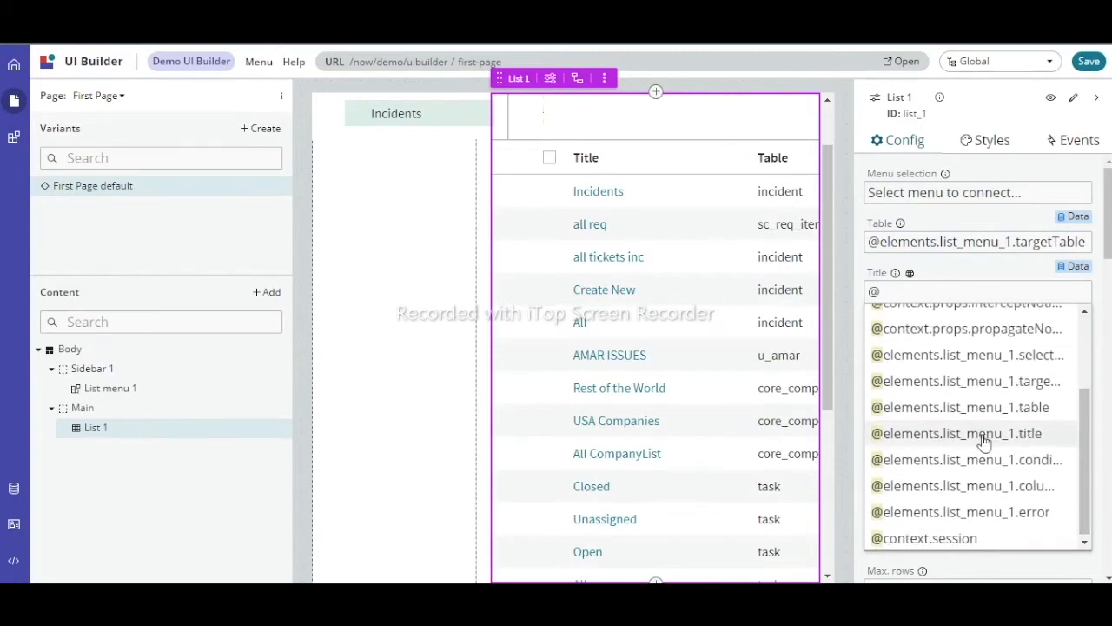
click(984, 442)
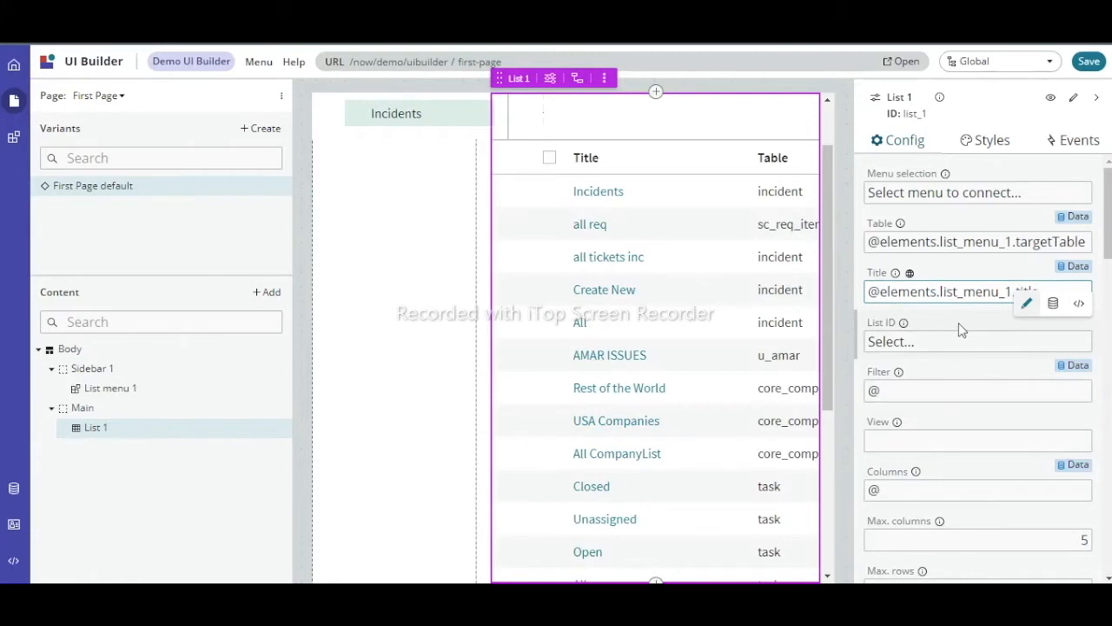
scroll(955, 313, down, 3)
click(939, 249)
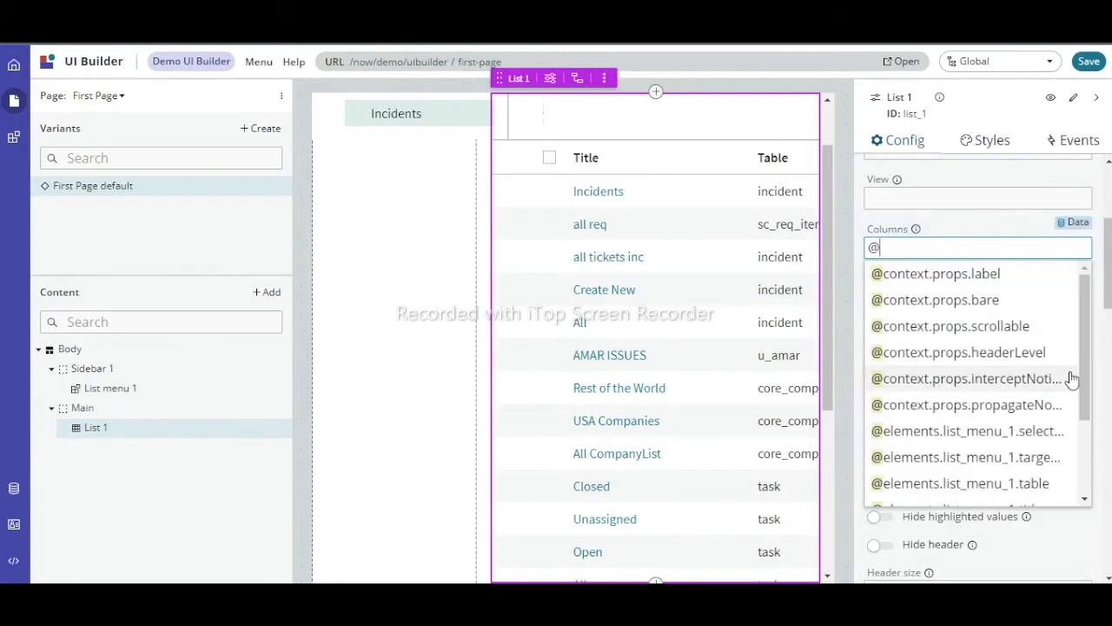
drag(1083, 337, 1090, 421)
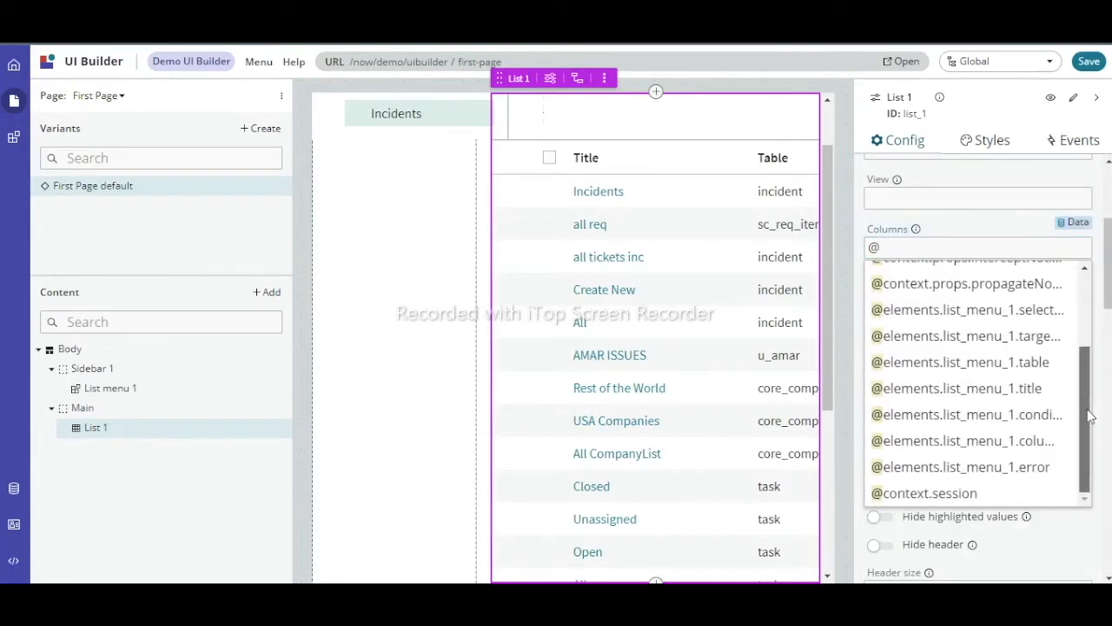
click(1029, 441)
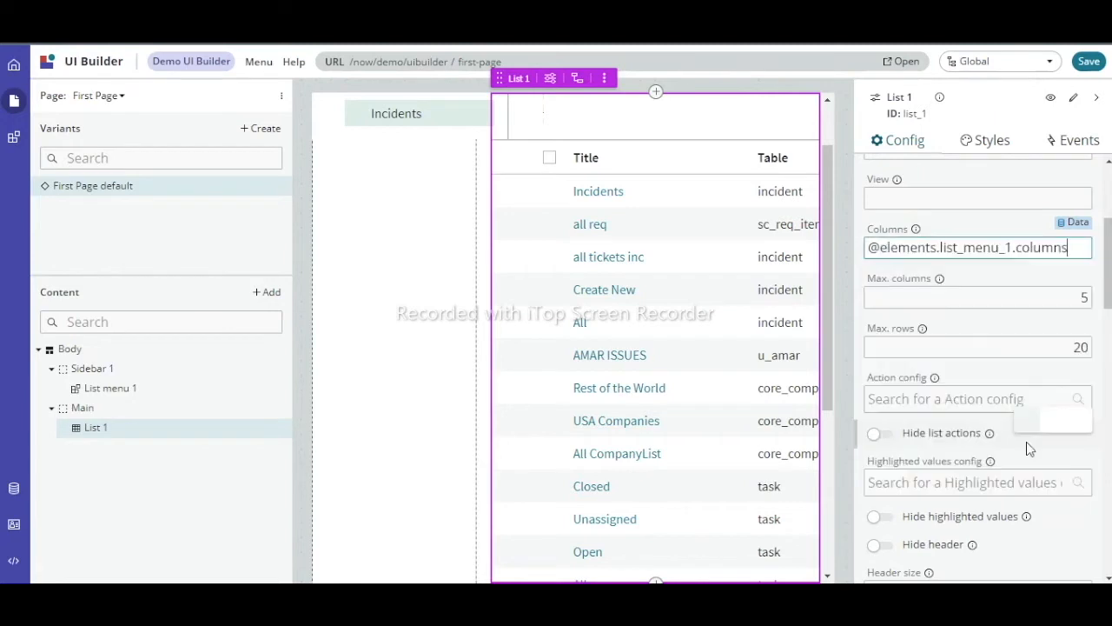
scroll(1109, 272, up, 3)
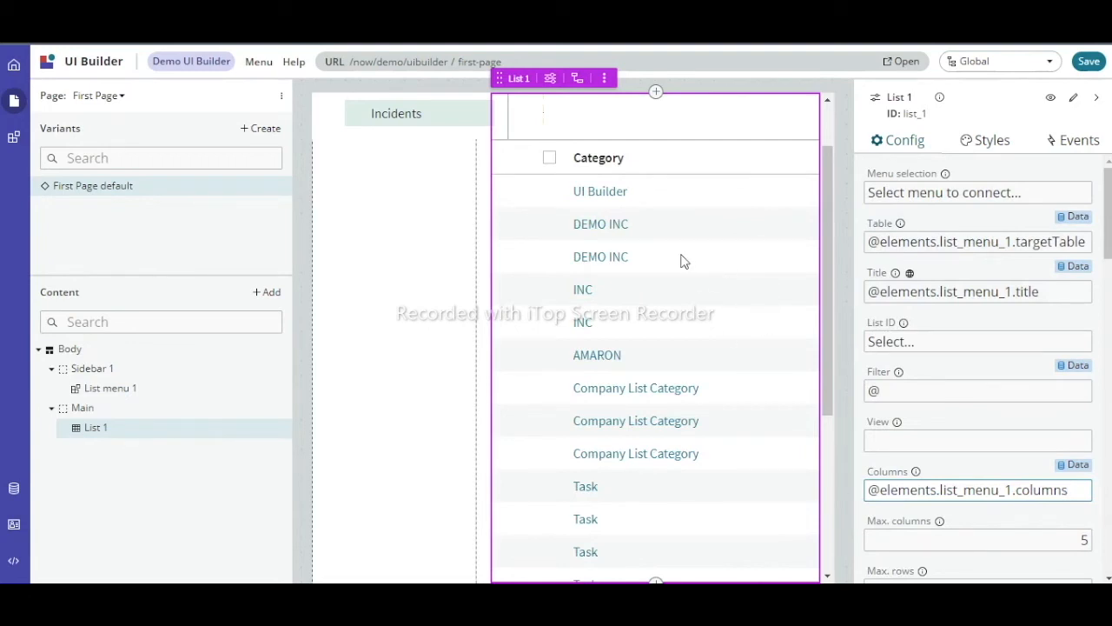
click(1087, 61)
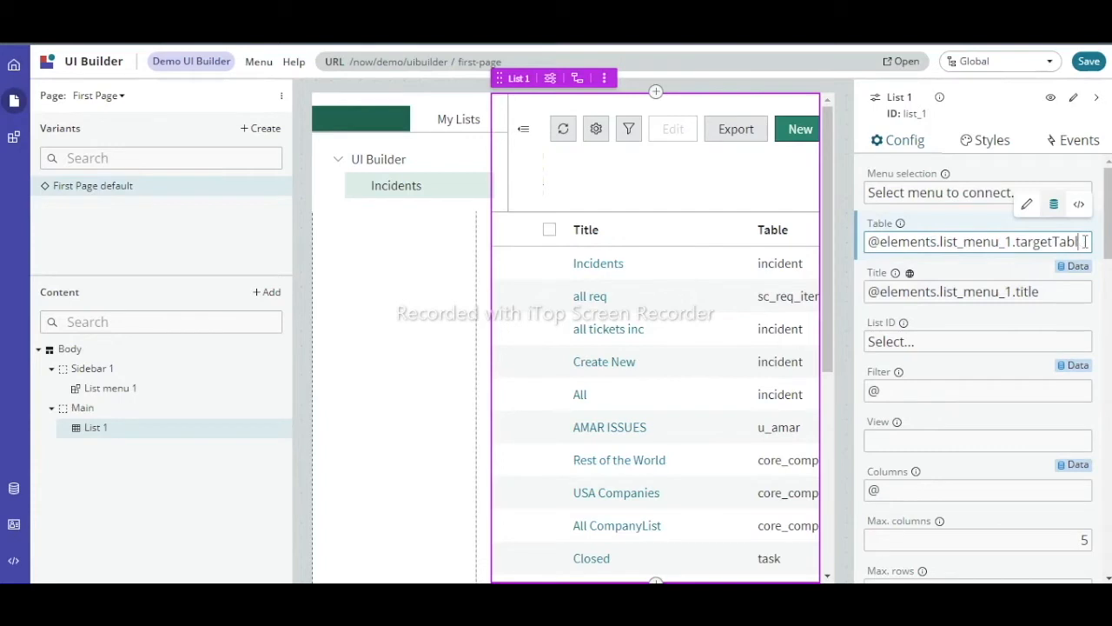
key(BackSpace)
key(BackSpace)
key(BackSpace)
key(BackSpace)
key(BackSpace)
key(BackSpace)
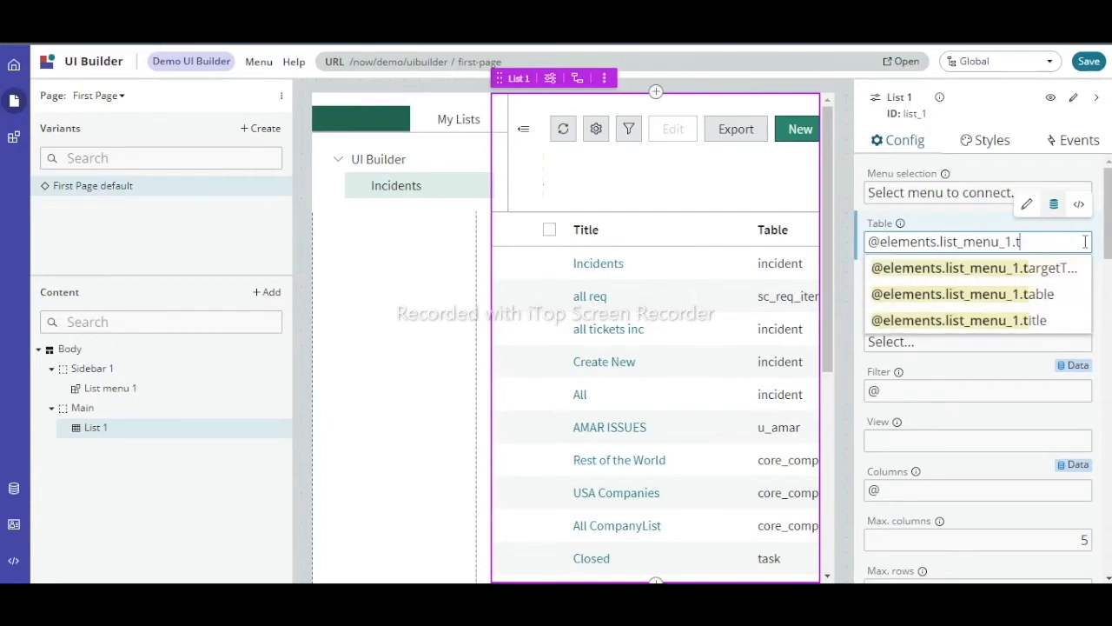
key(Down)
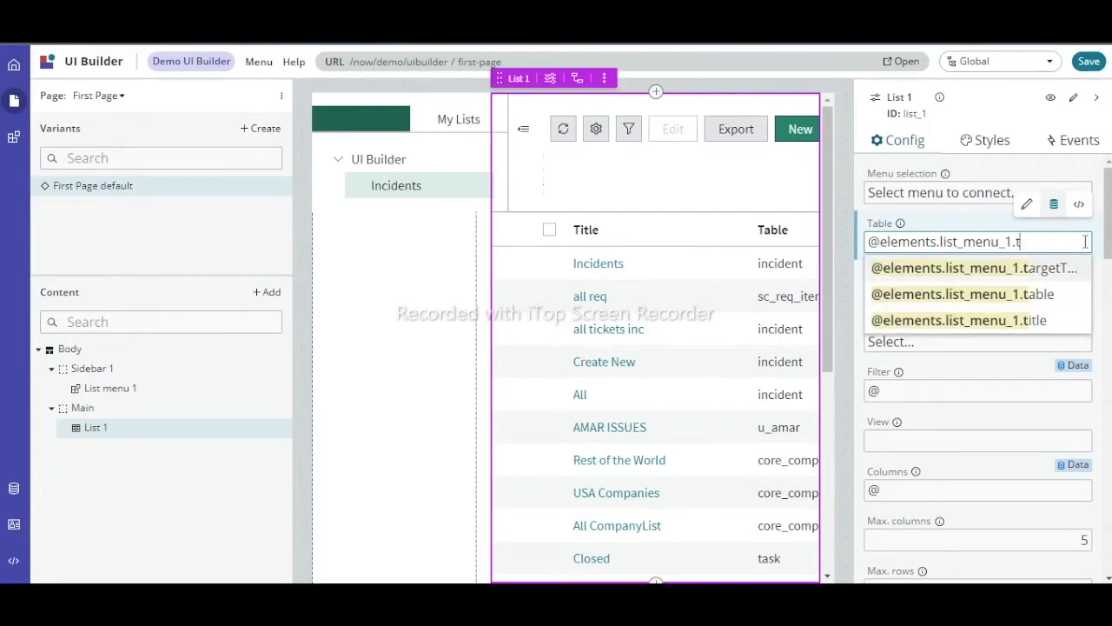
click(1018, 295)
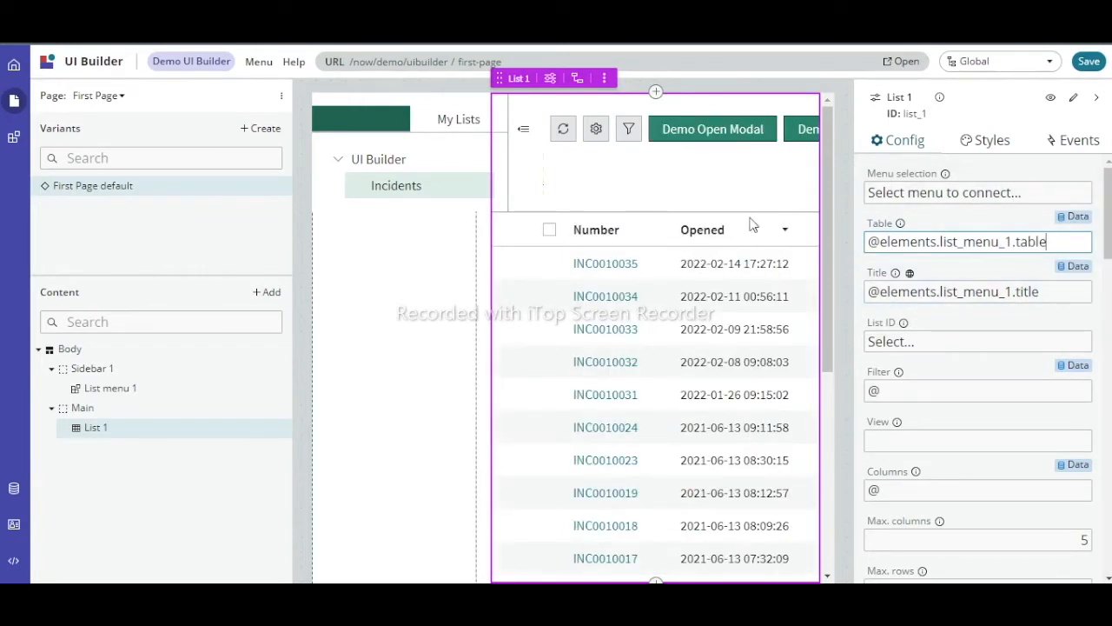
drag(827, 230, 852, 202)
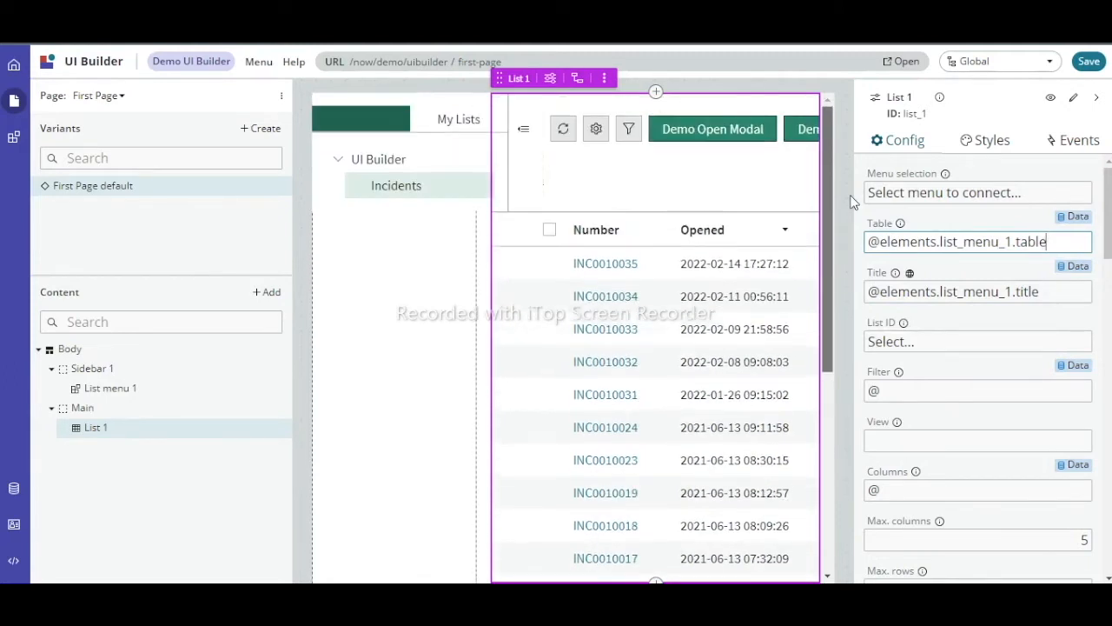
click(1088, 62)
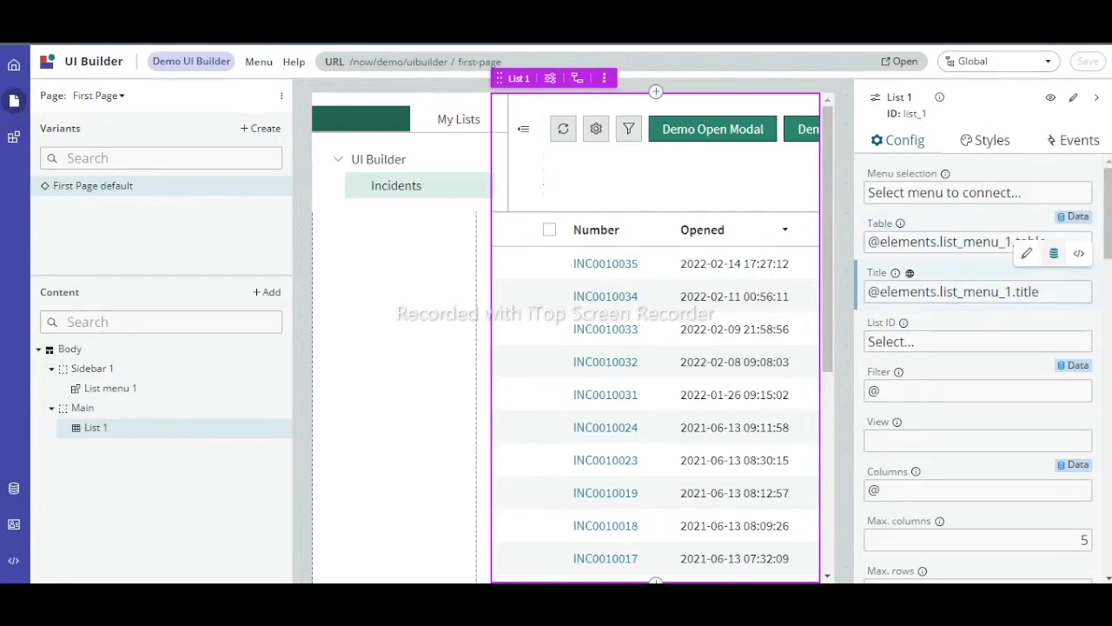
mouse_move(1109, 242)
mouse_down()
mouse_move(1109, 265)
mouse_move(1109, 242)
mouse_up()
click(129, 393)
click(95, 428)
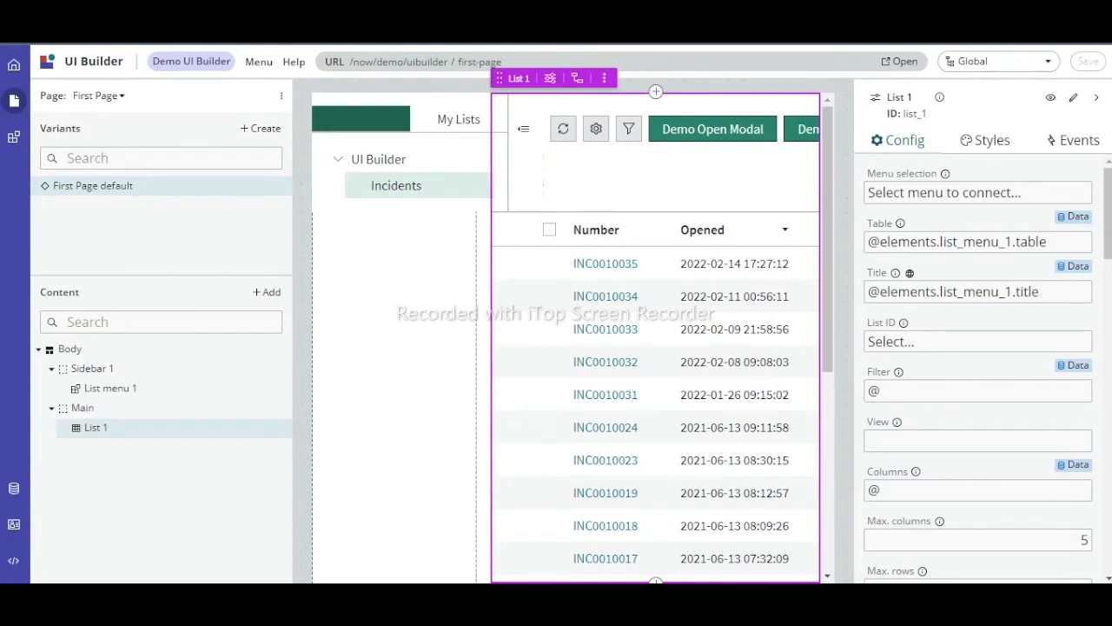
Open the Incidents list on the live first page and compare it with the page layout and List 1 settings in UI Builder.
key(ctrl+Tab)
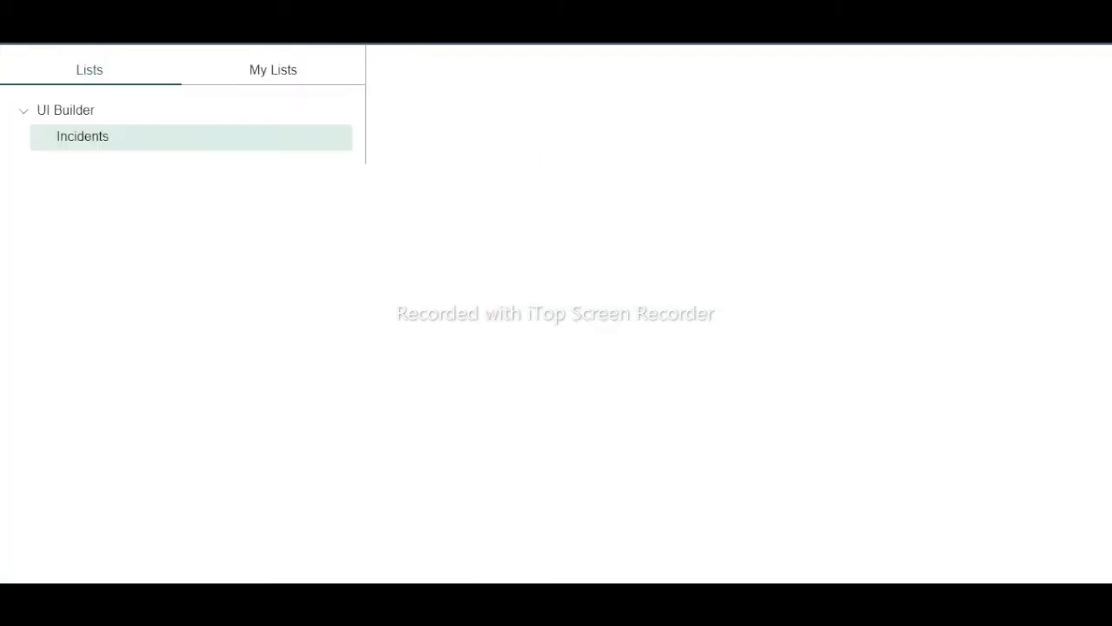
click(209, 147)
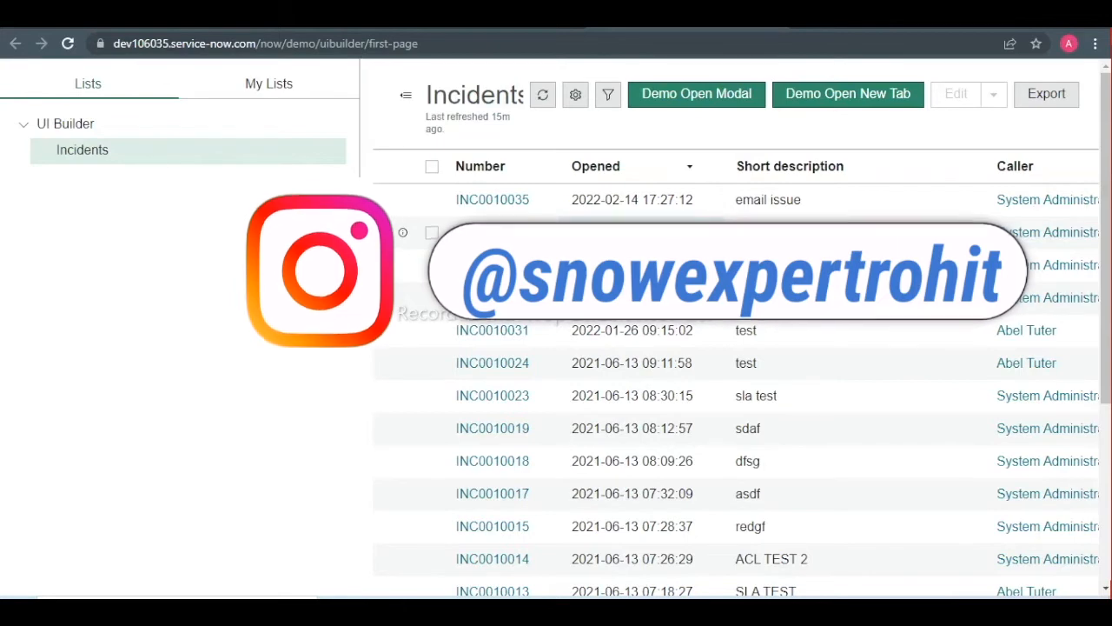
click(469, 29)
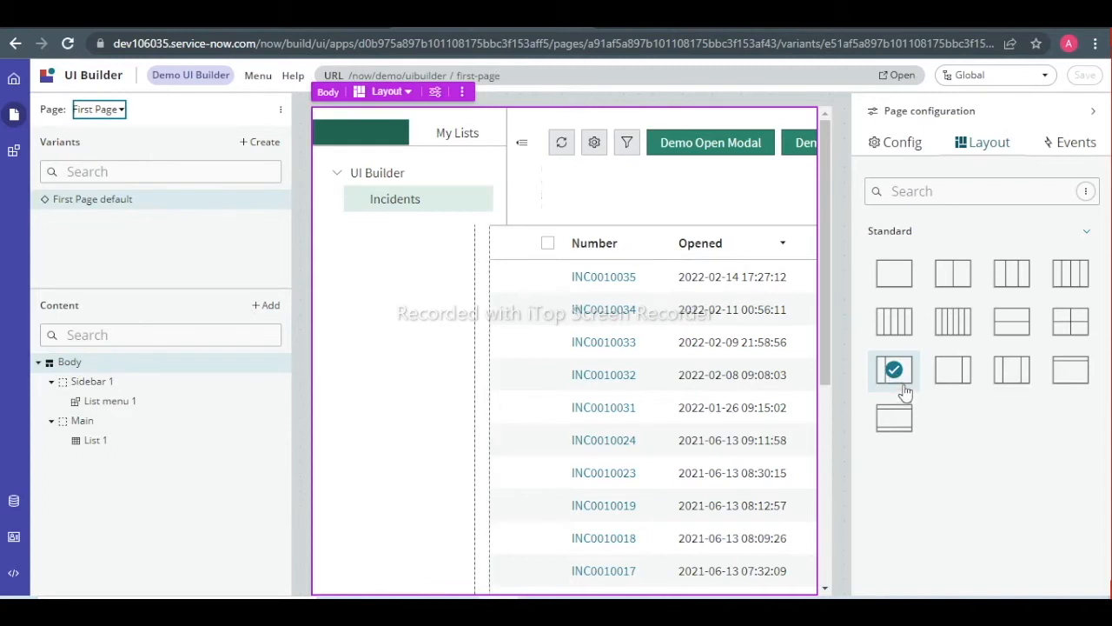
click(401, 280)
click(640, 286)
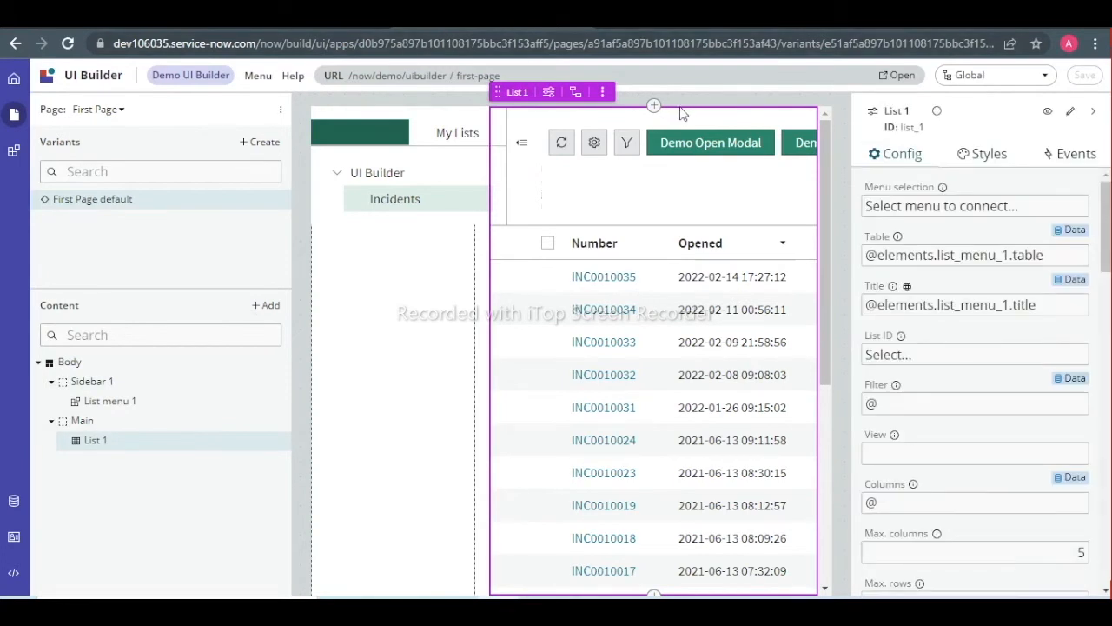
click(676, 16)
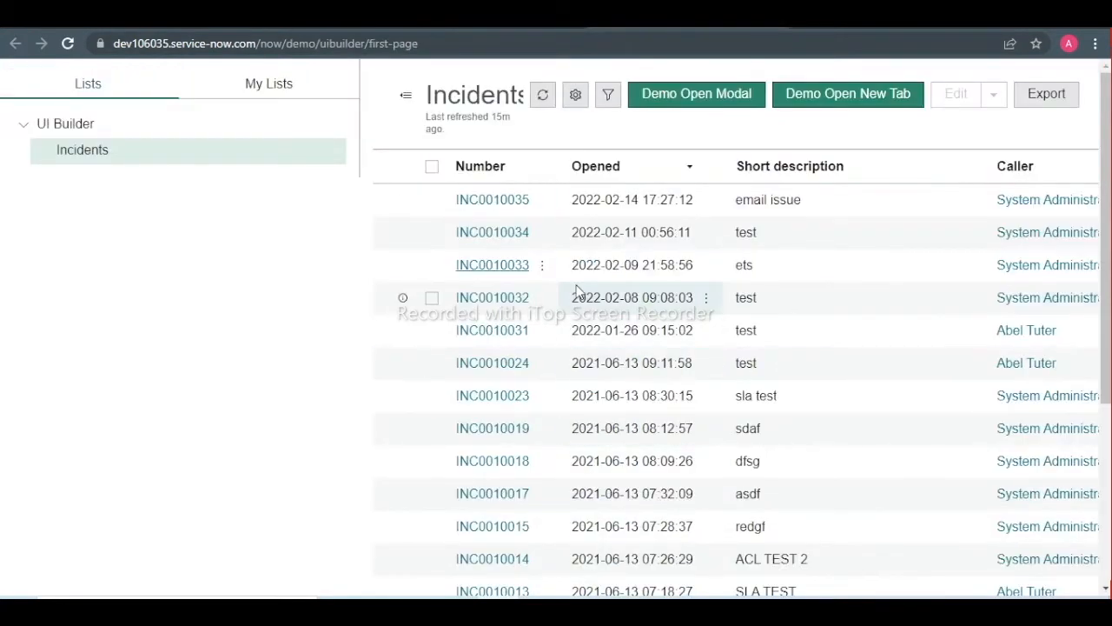
click(152, 153)
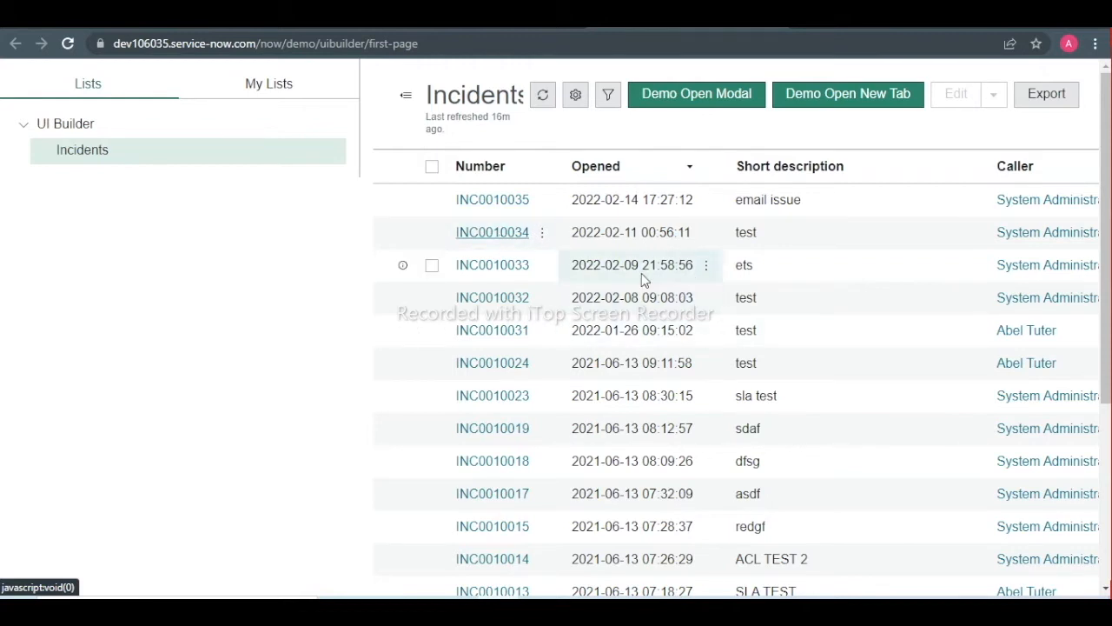
Return to UI Builder and create a new page named INC Form with the path inc-form and no page template.
click(473, 29)
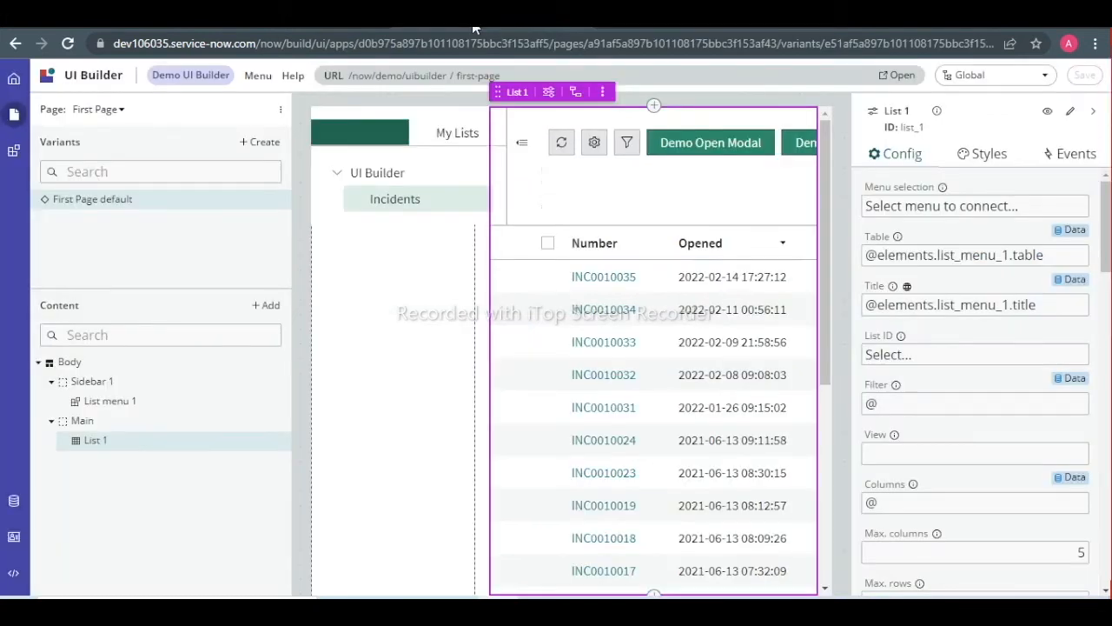
click(109, 111)
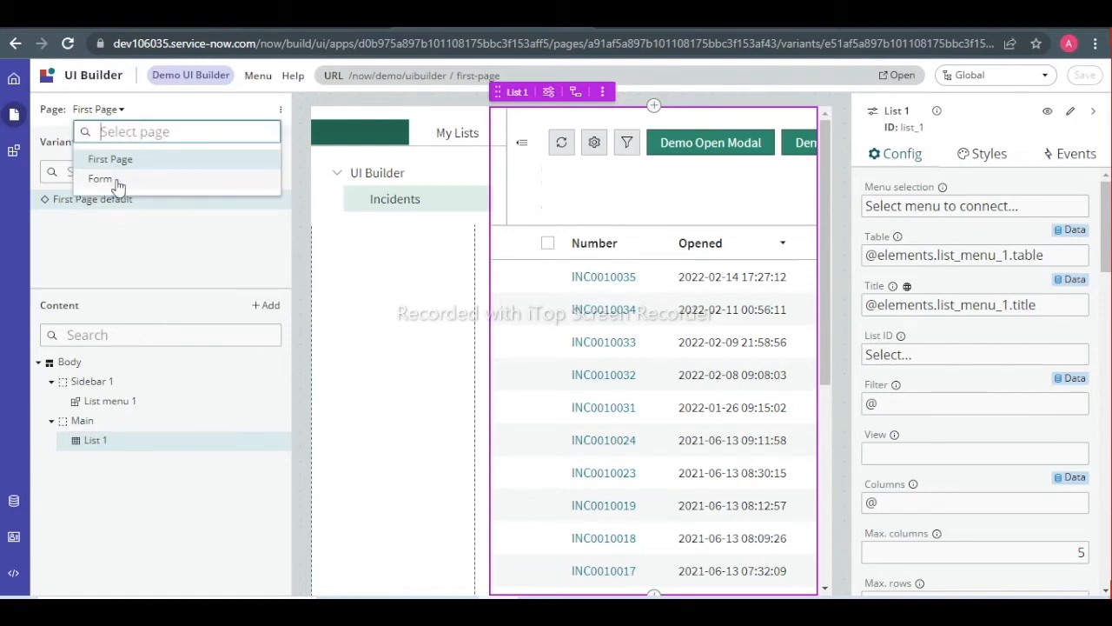
click(280, 111)
click(311, 224)
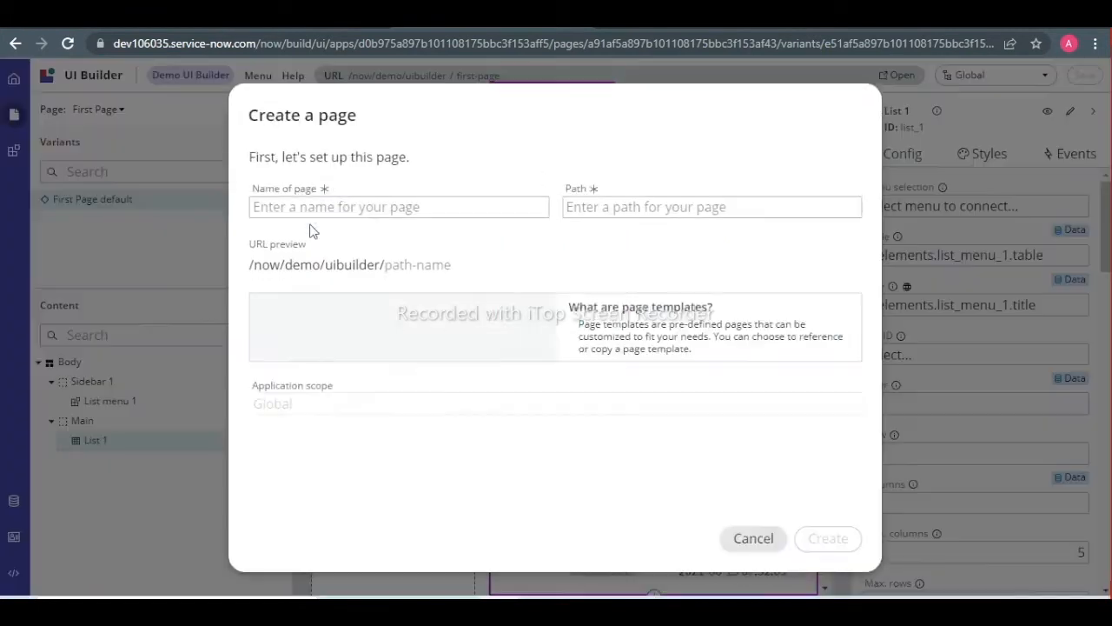
click(385, 206)
text(INC Form)
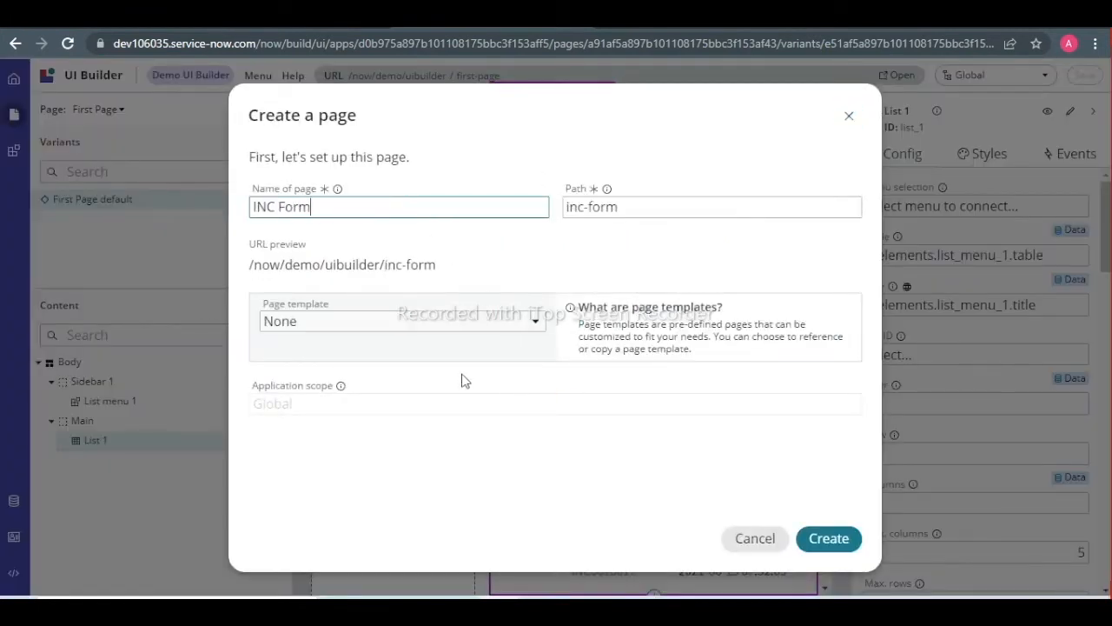
click(824, 538)
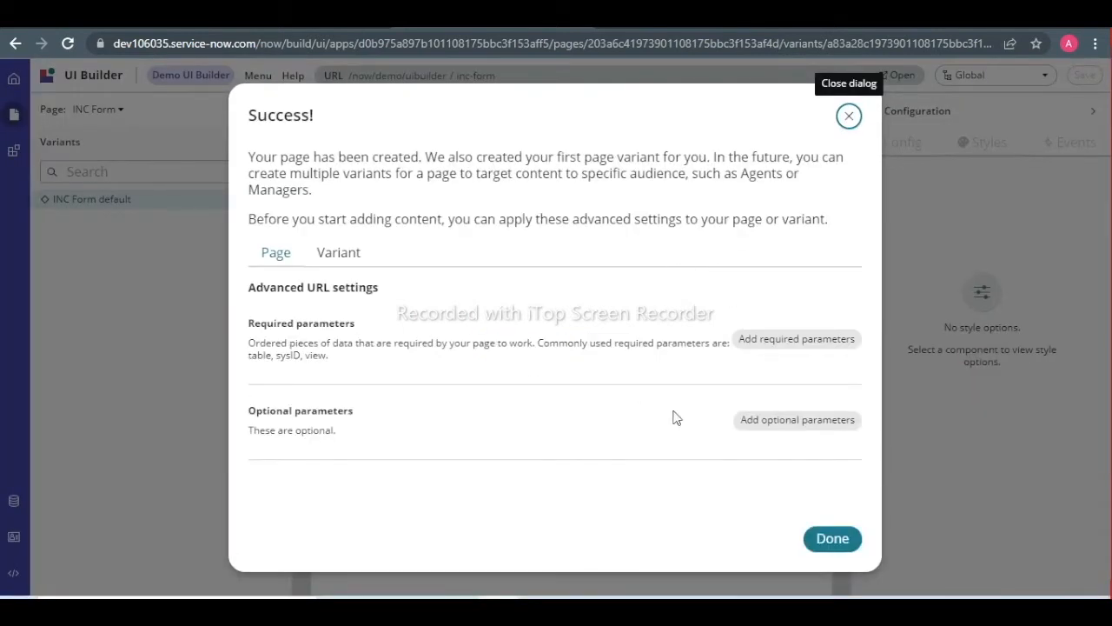
Add the required URL parameters tablename and recordsysid to the INC Form page, save them and finish the page setup.
click(789, 344)
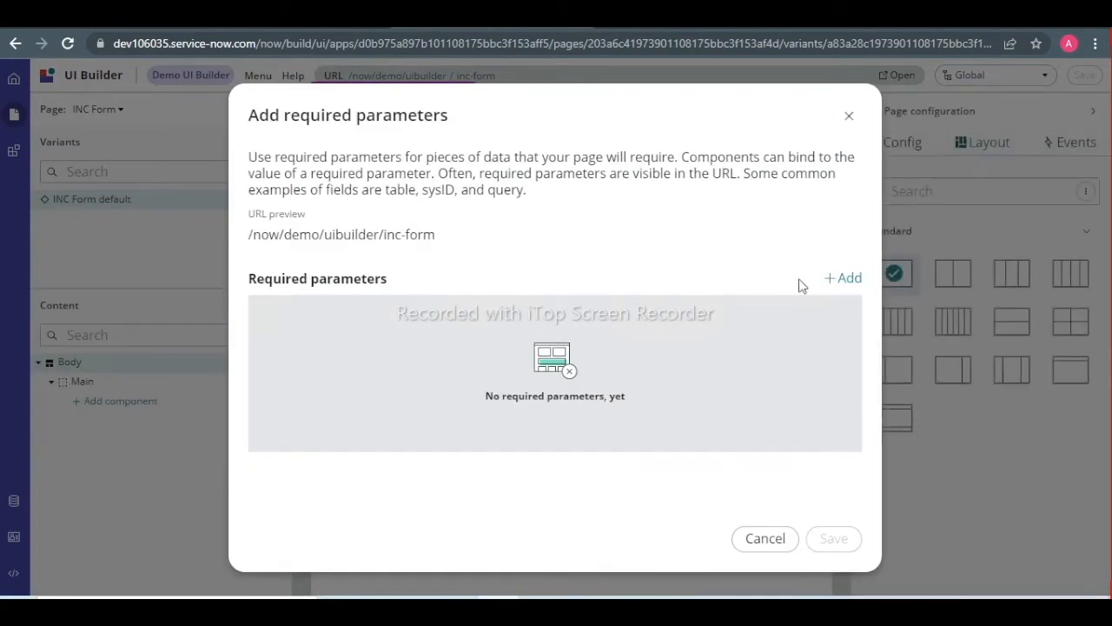
click(847, 279)
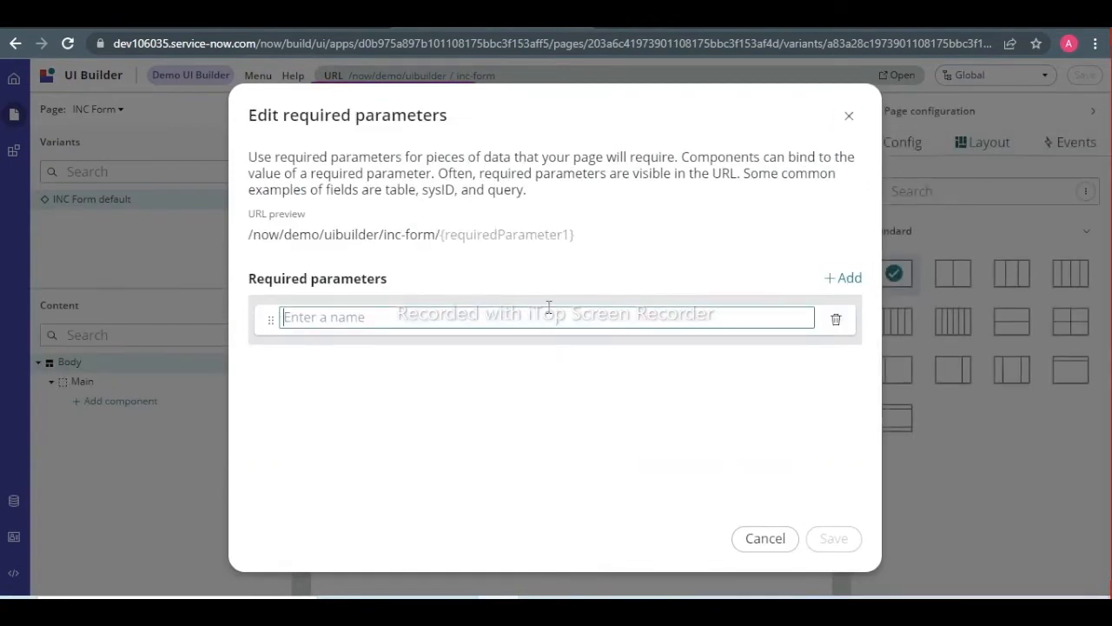
text(tablename)
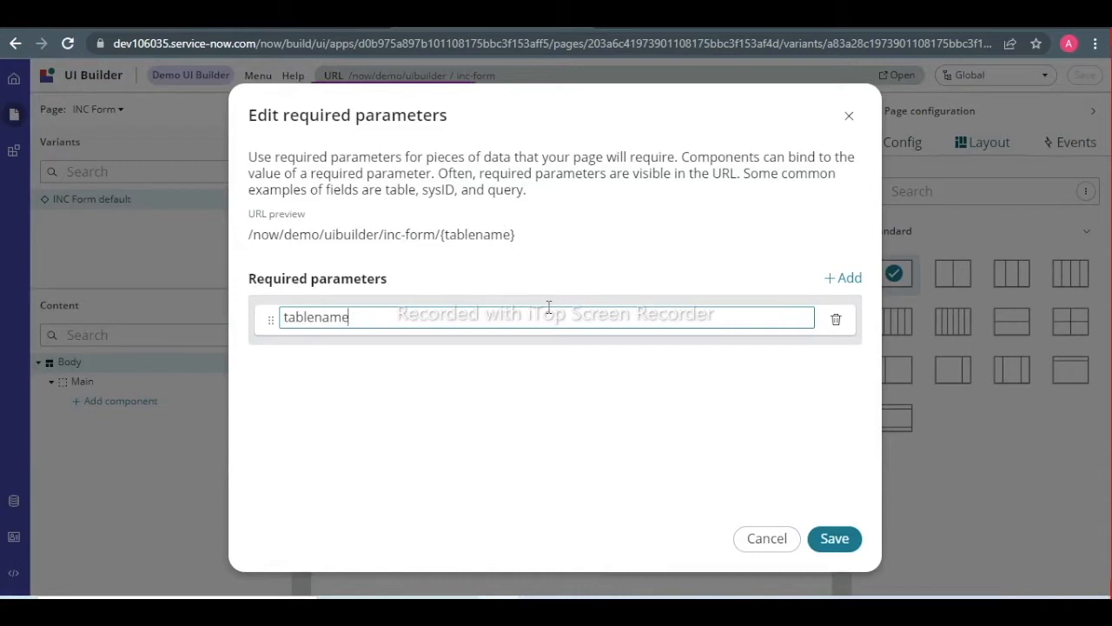
click(847, 279)
text(rec)
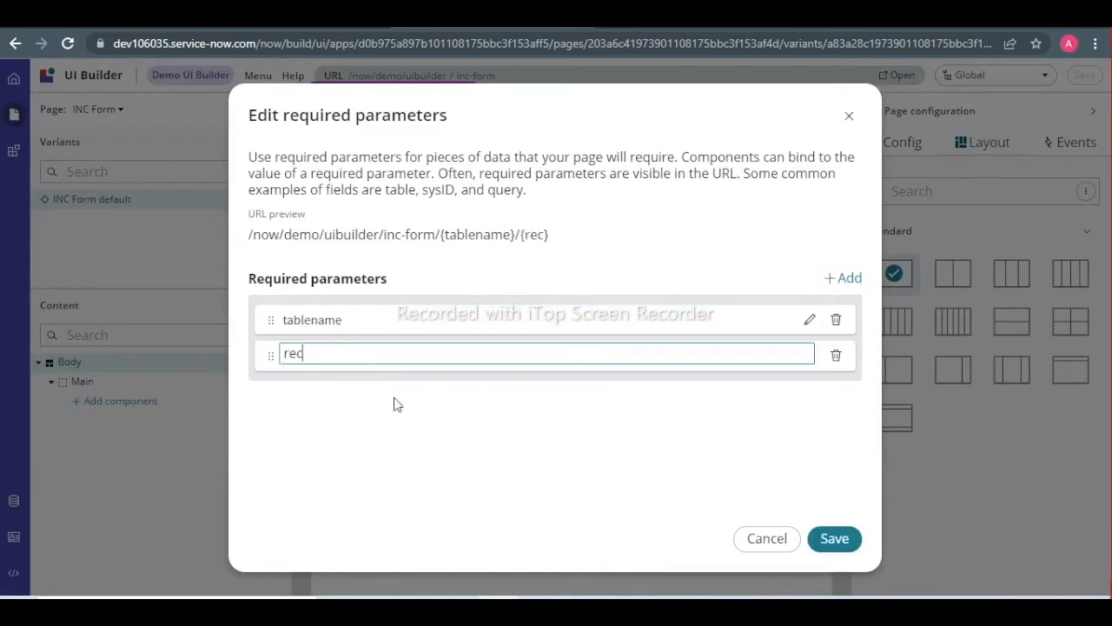
text(ordsy)
key(BackSpace)
text(sysid)
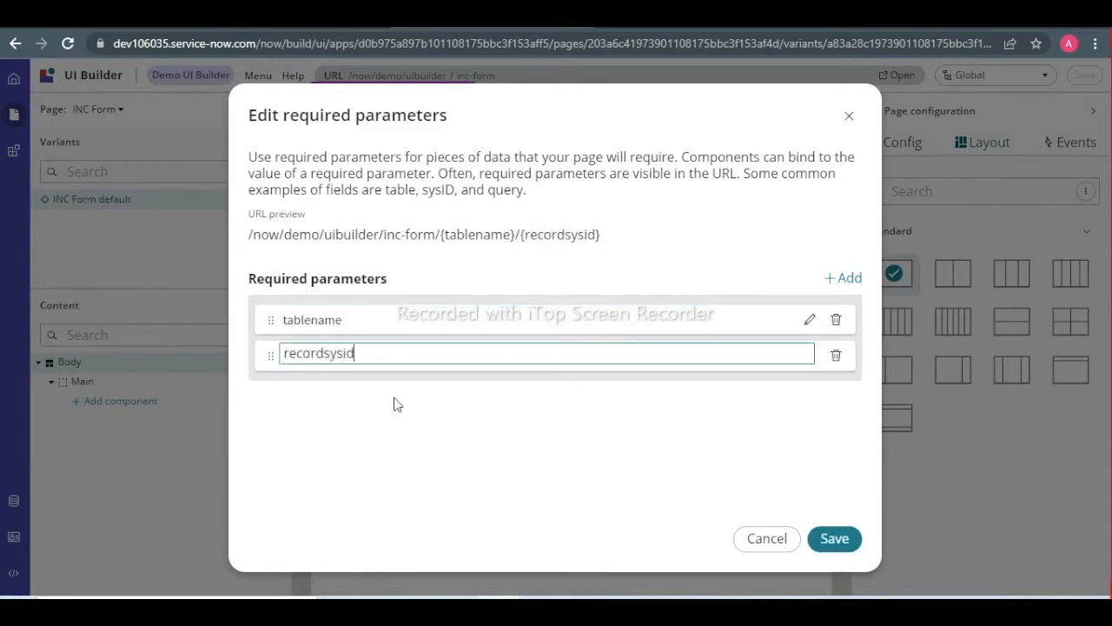
click(844, 278)
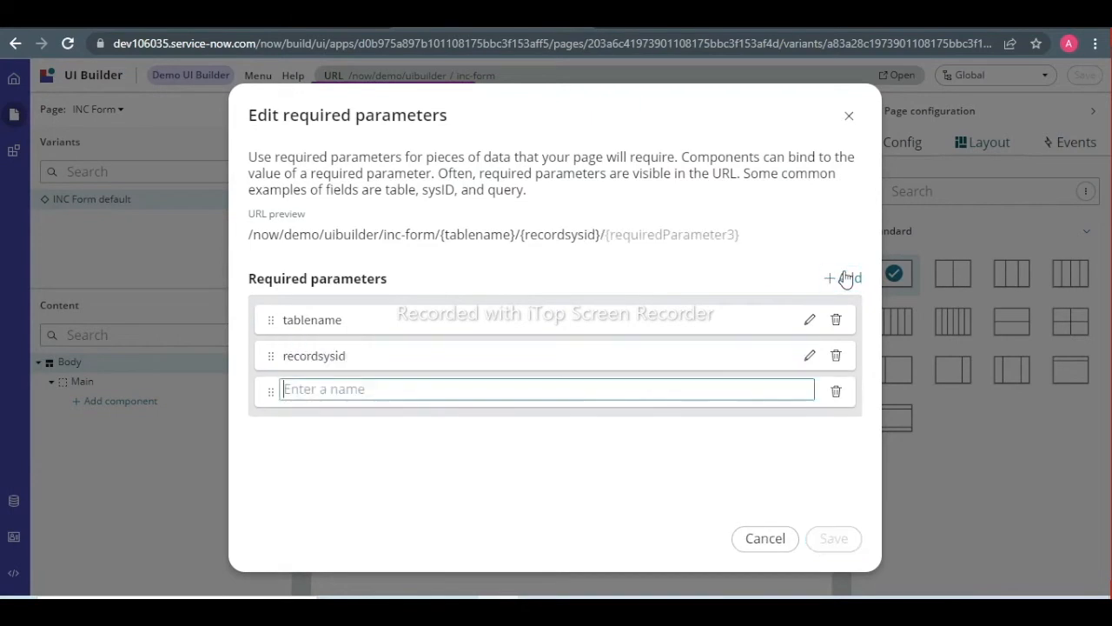
click(836, 390)
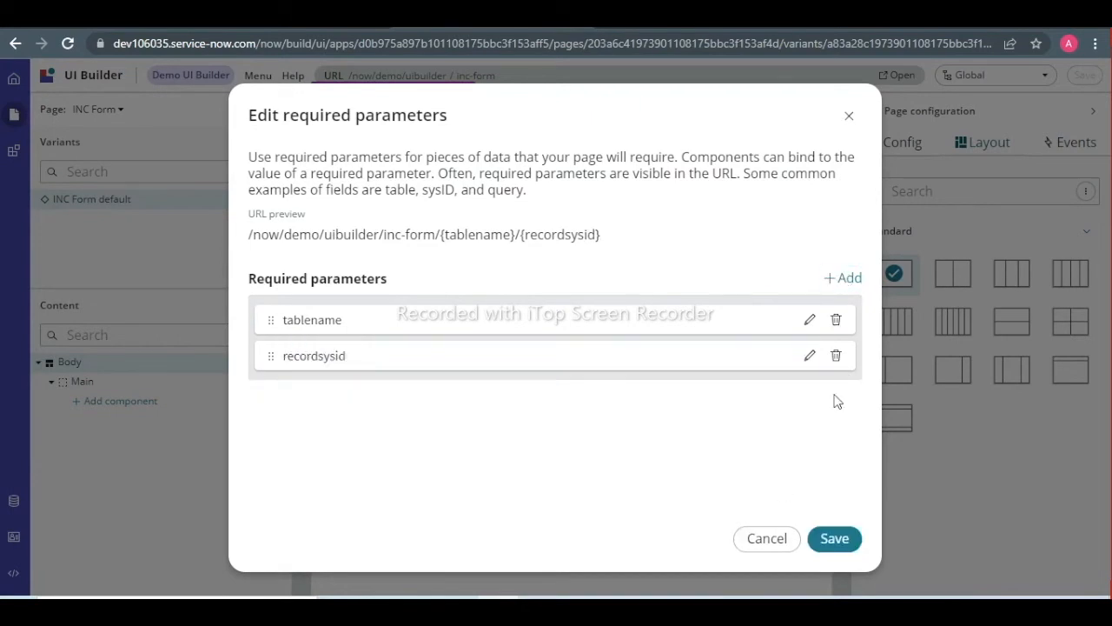
click(834, 538)
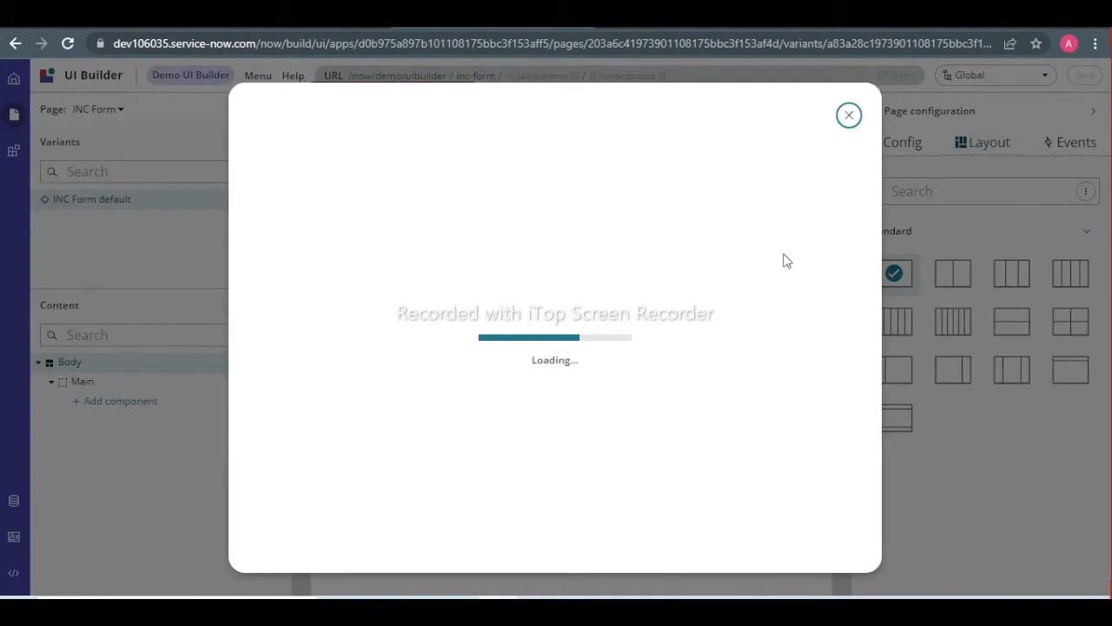
click(827, 539)
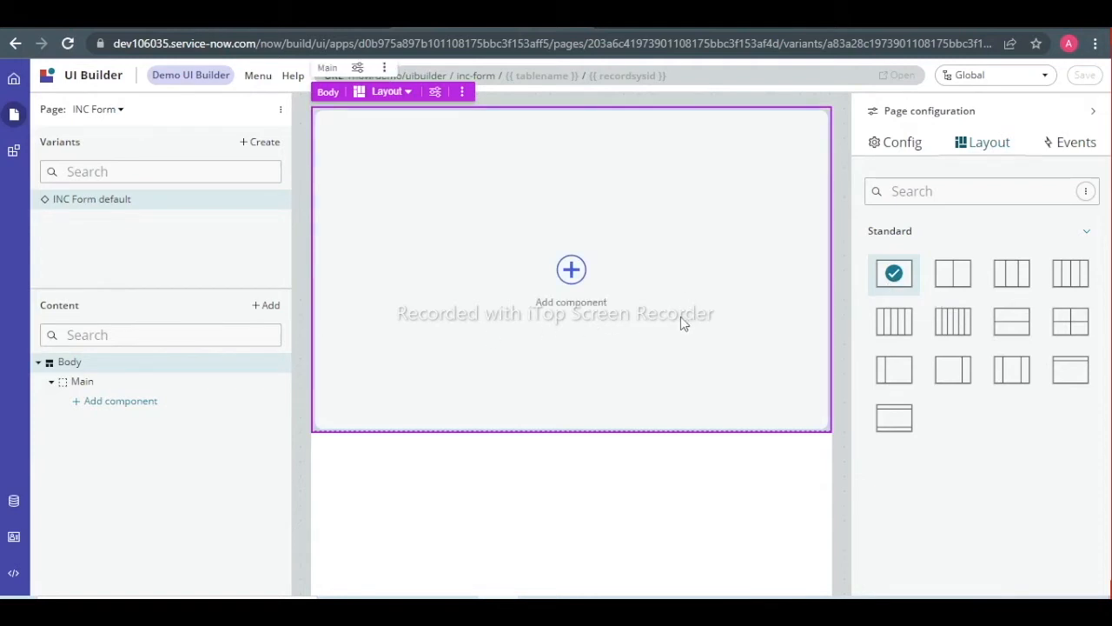
Search the components for the Form component and add it to the Main area of the INC Form page.
click(567, 269)
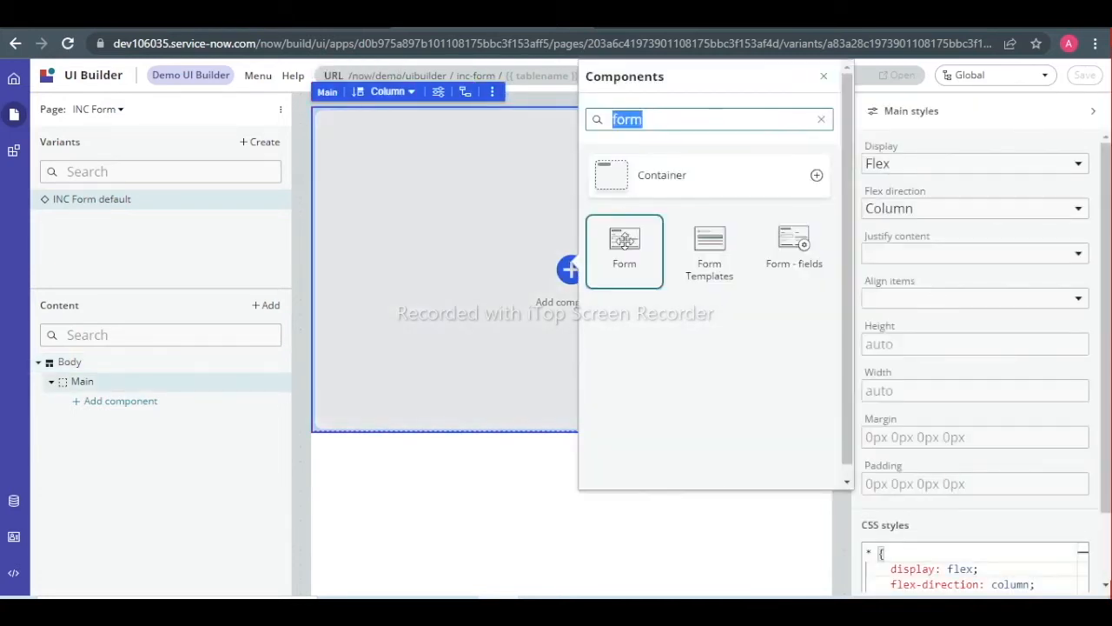
key(BackSpace)
text(fo)
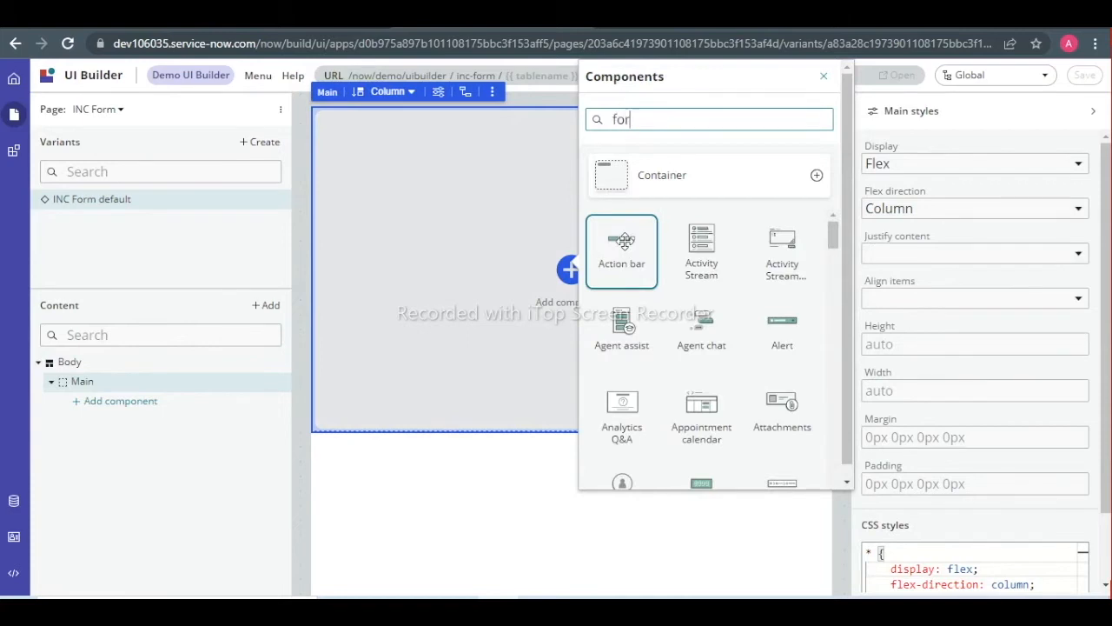
click(622, 246)
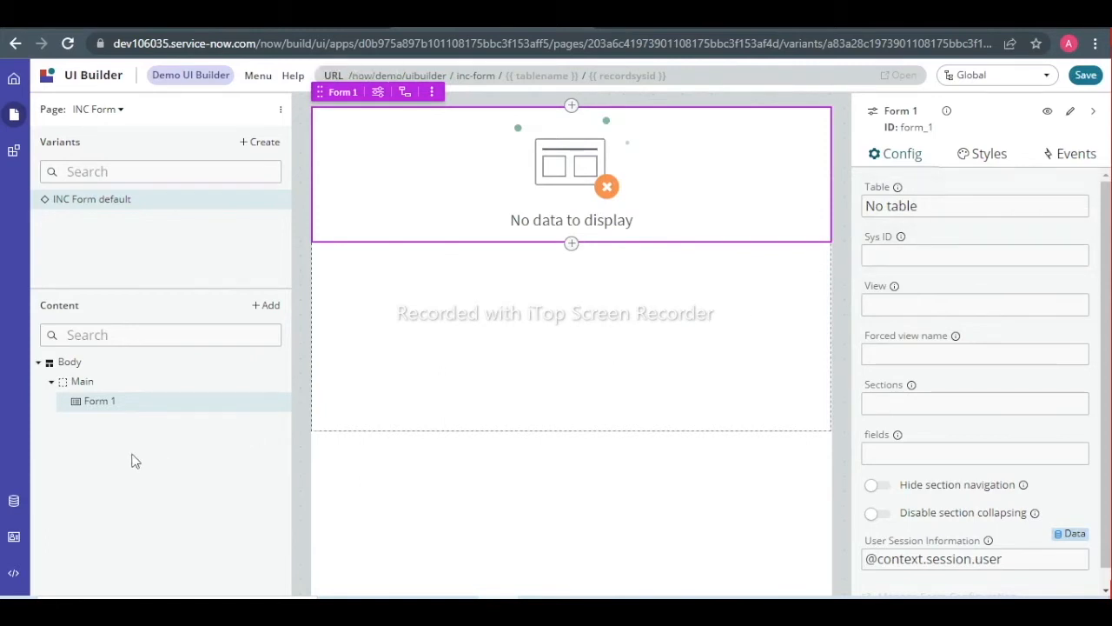
click(12, 502)
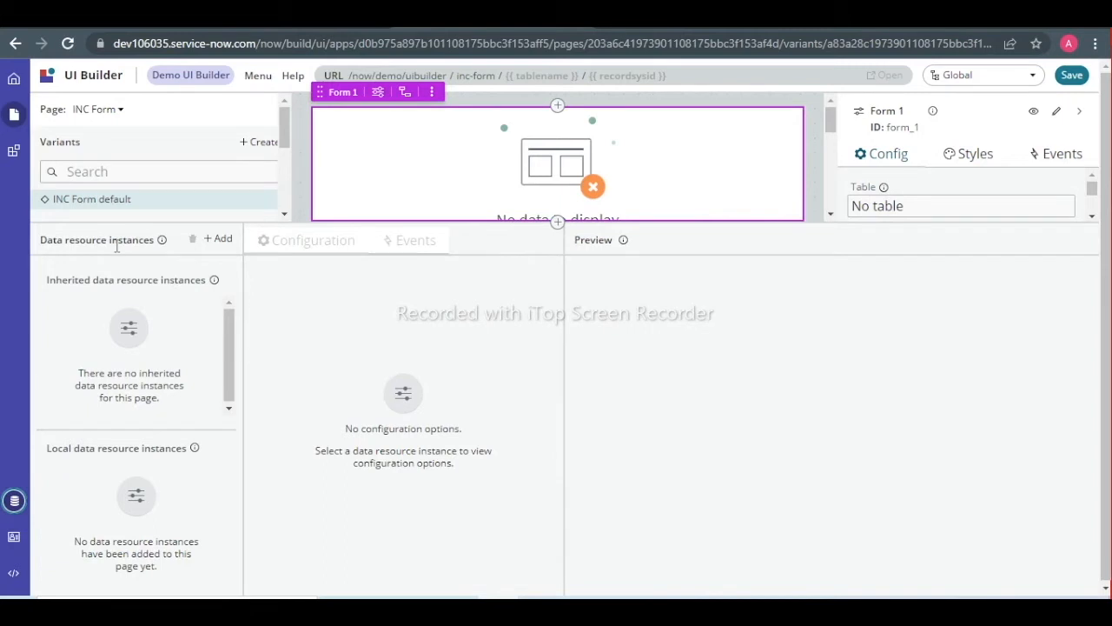
click(220, 239)
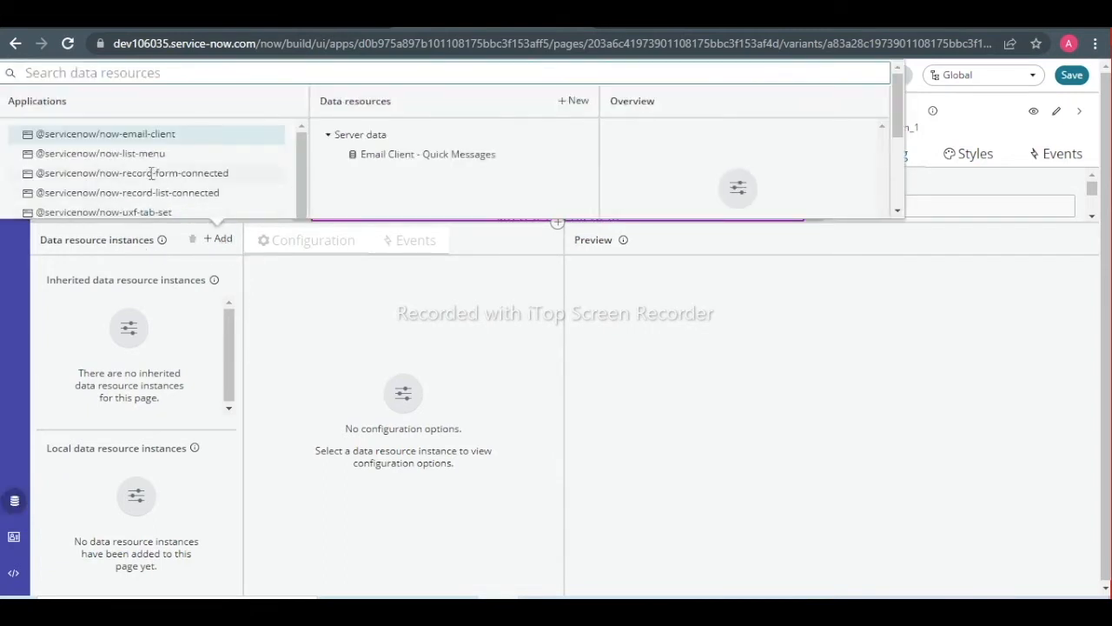
click(139, 176)
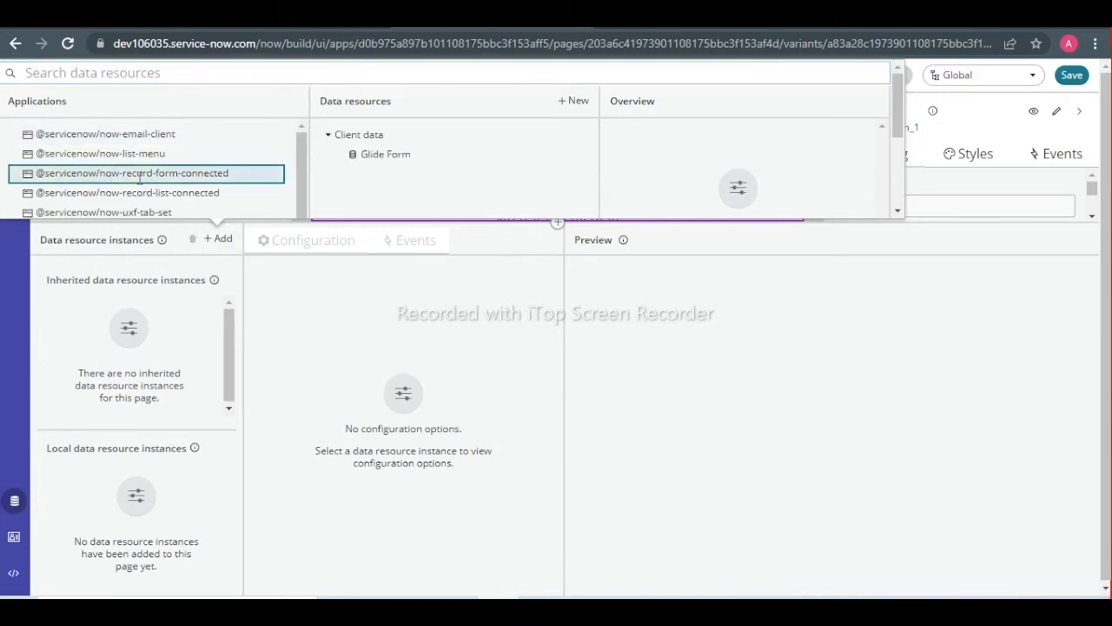
click(377, 156)
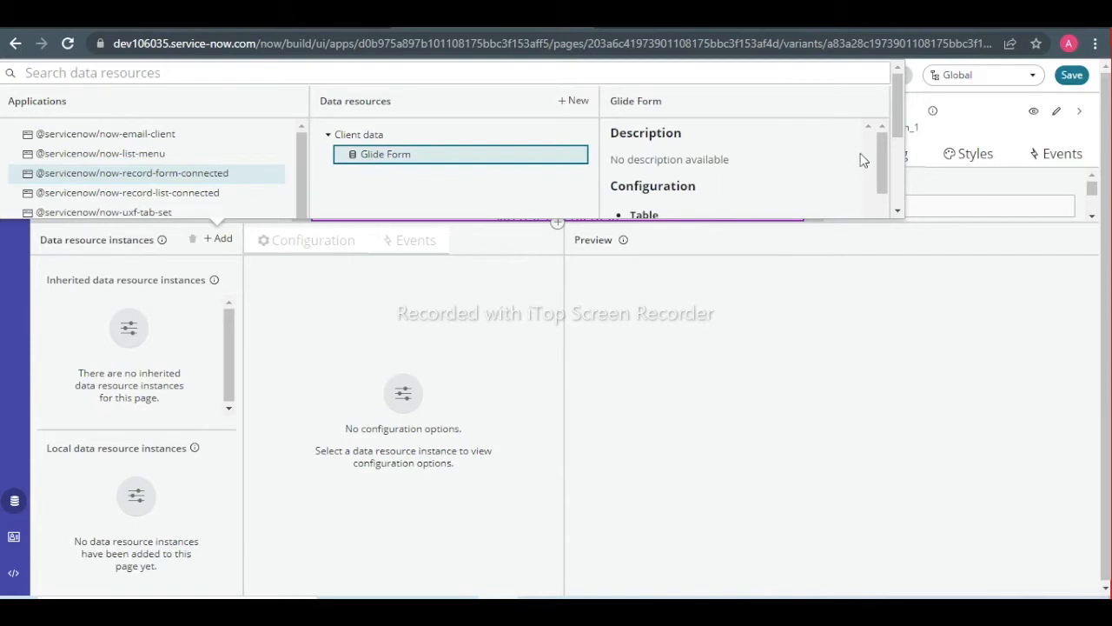
drag(897, 103, 898, 178)
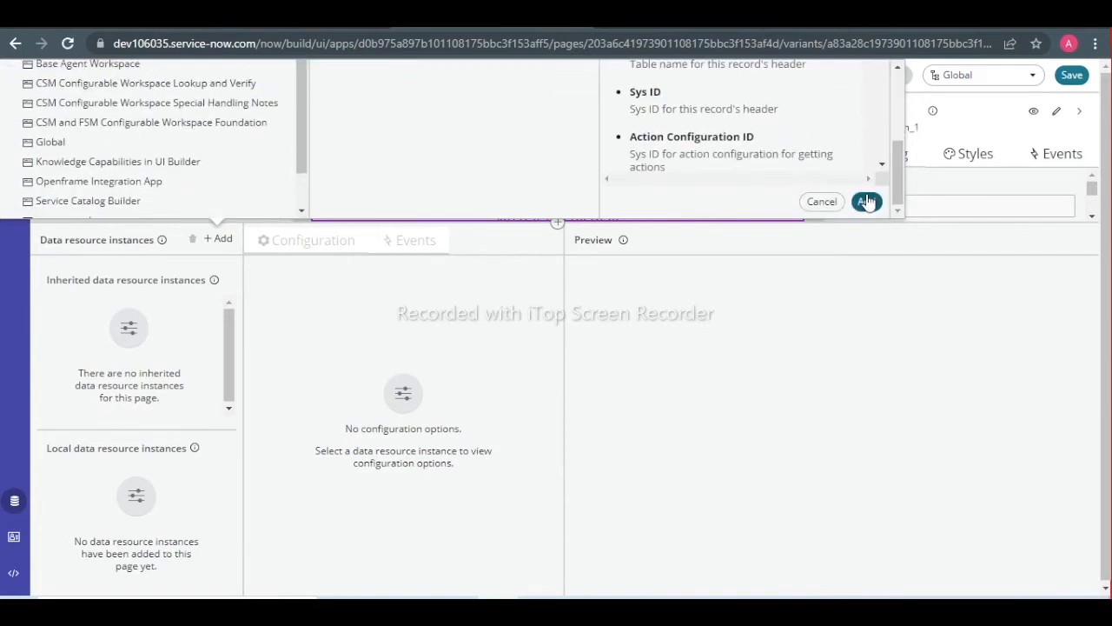
click(866, 203)
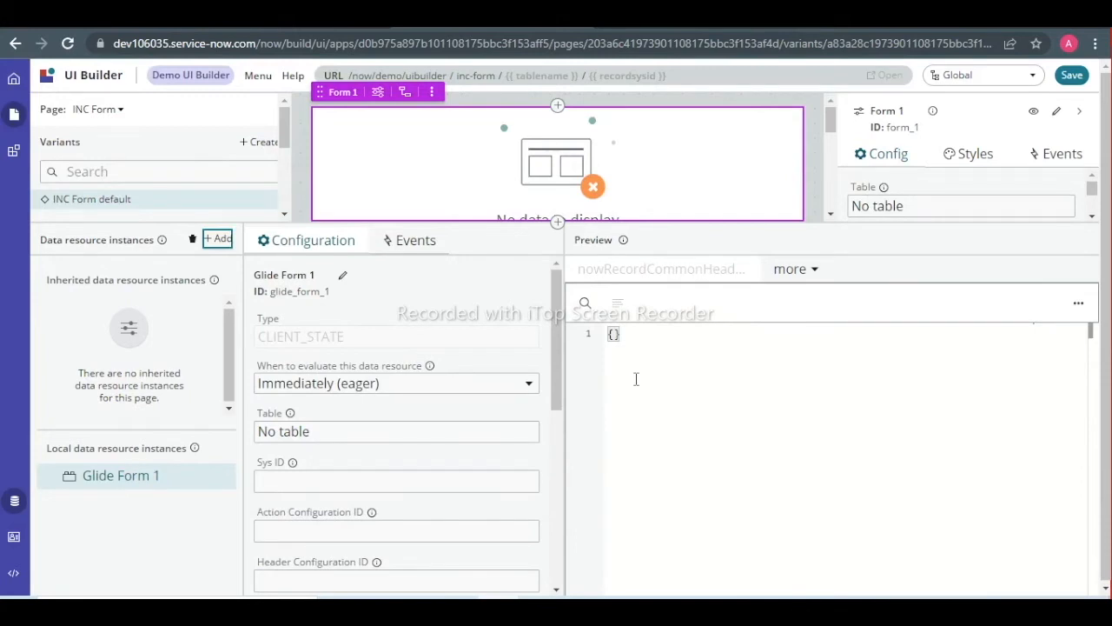
click(341, 433)
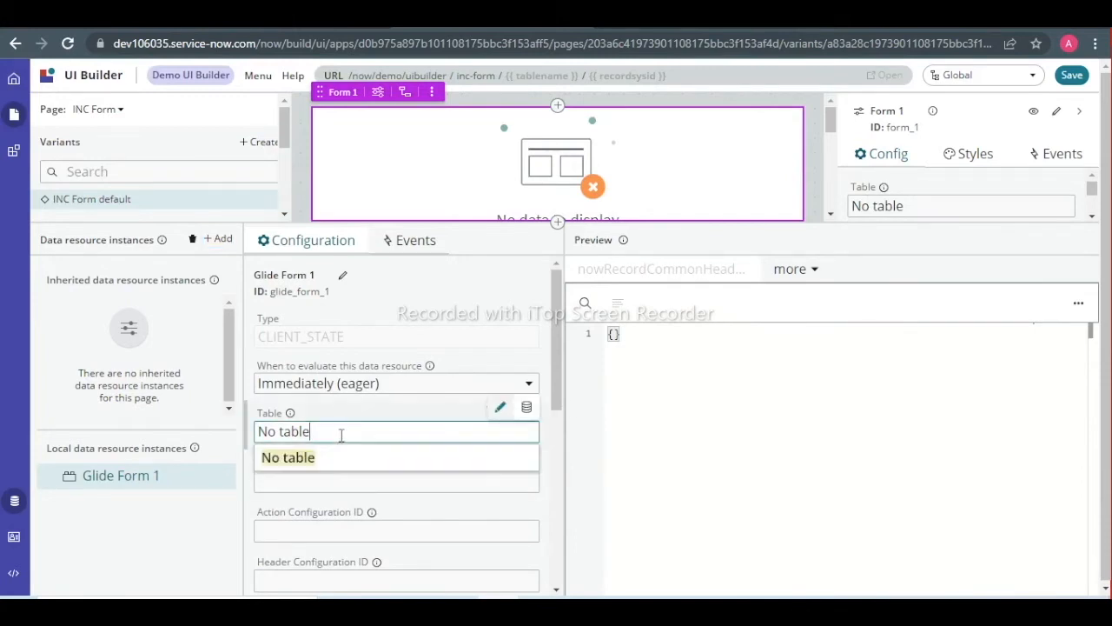
key(BackSpace)
key(BackSpace)
key(BackSpace)
key(BackSpace)
key(BackSpace)
key(BackSpace)
key(BackSpace)
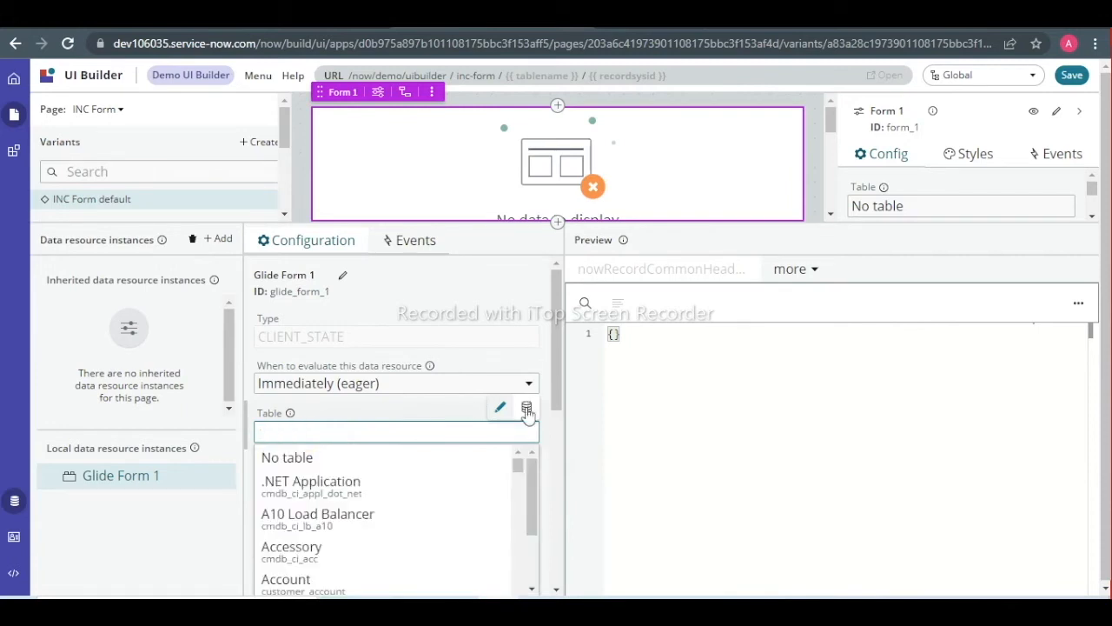
click(527, 409)
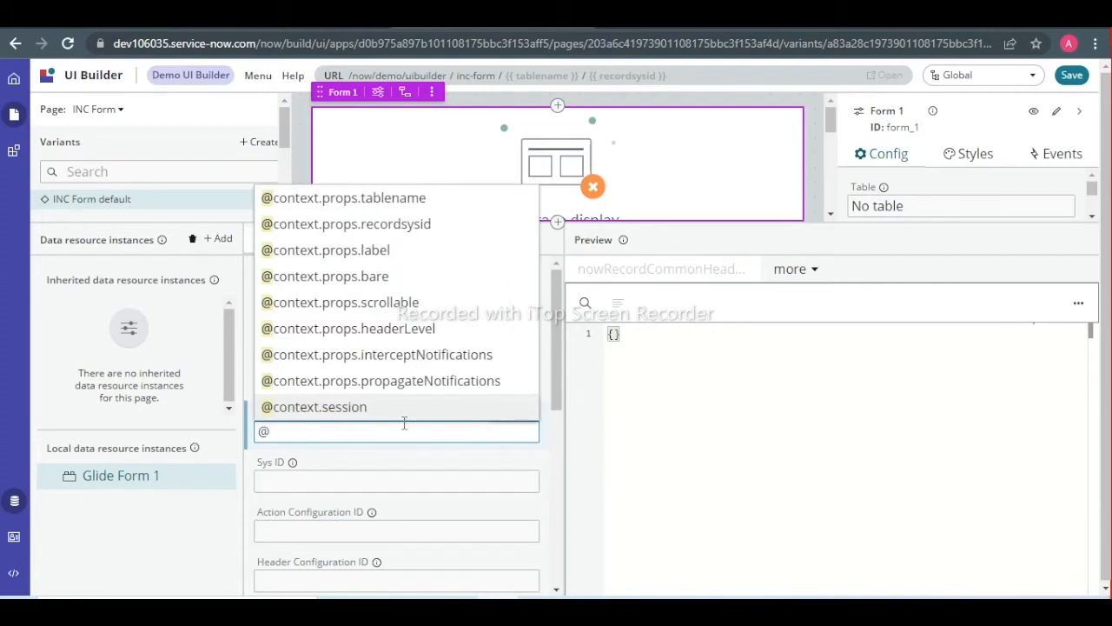
click(329, 199)
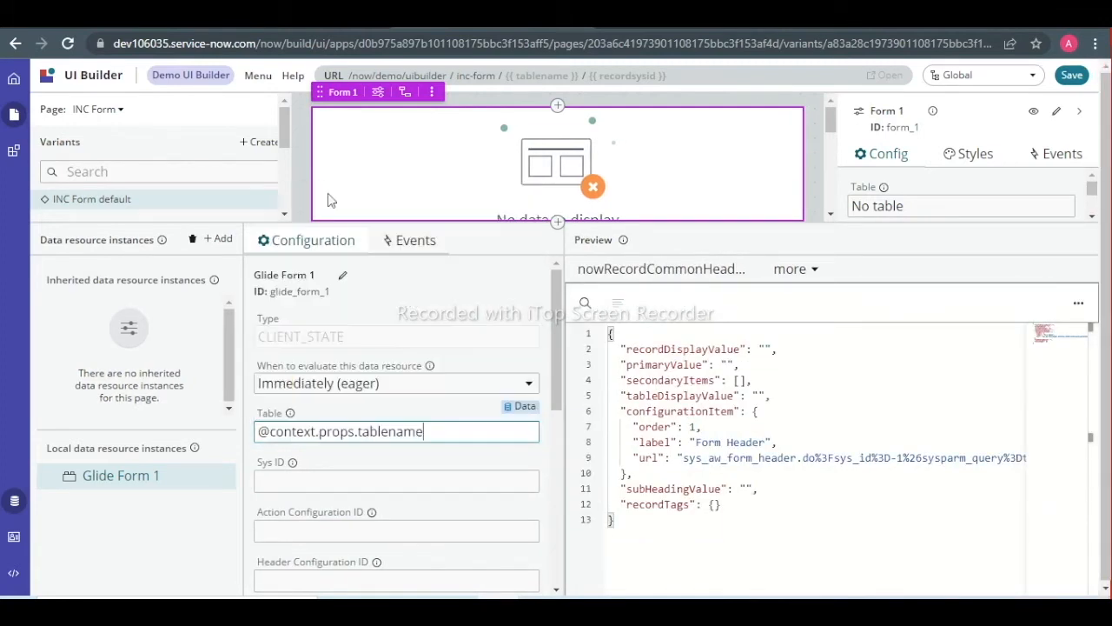
click(398, 482)
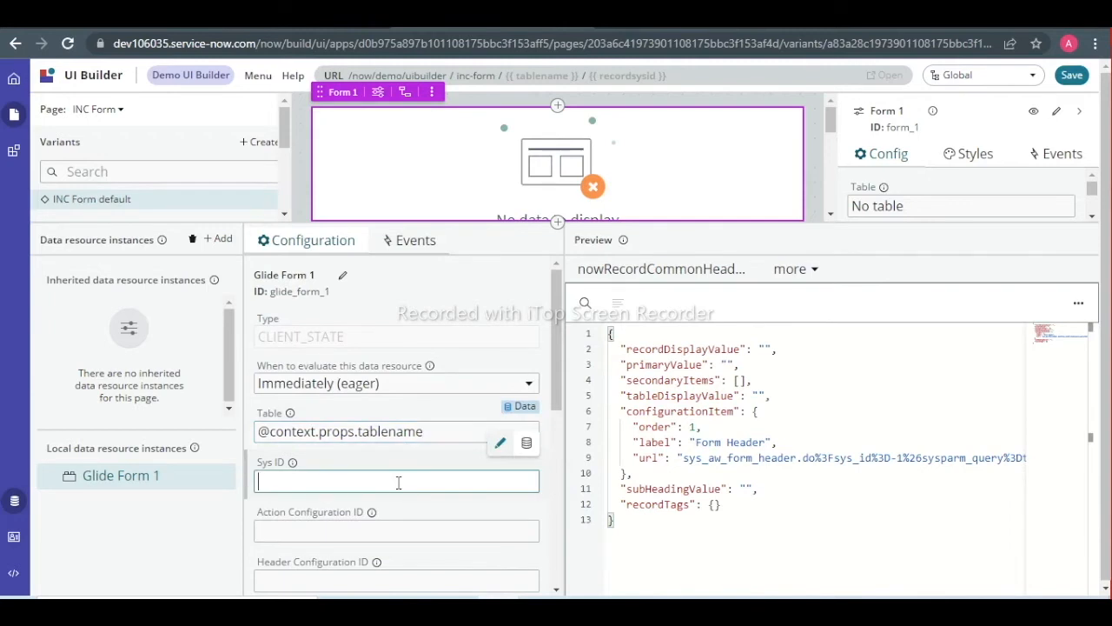
click(526, 443)
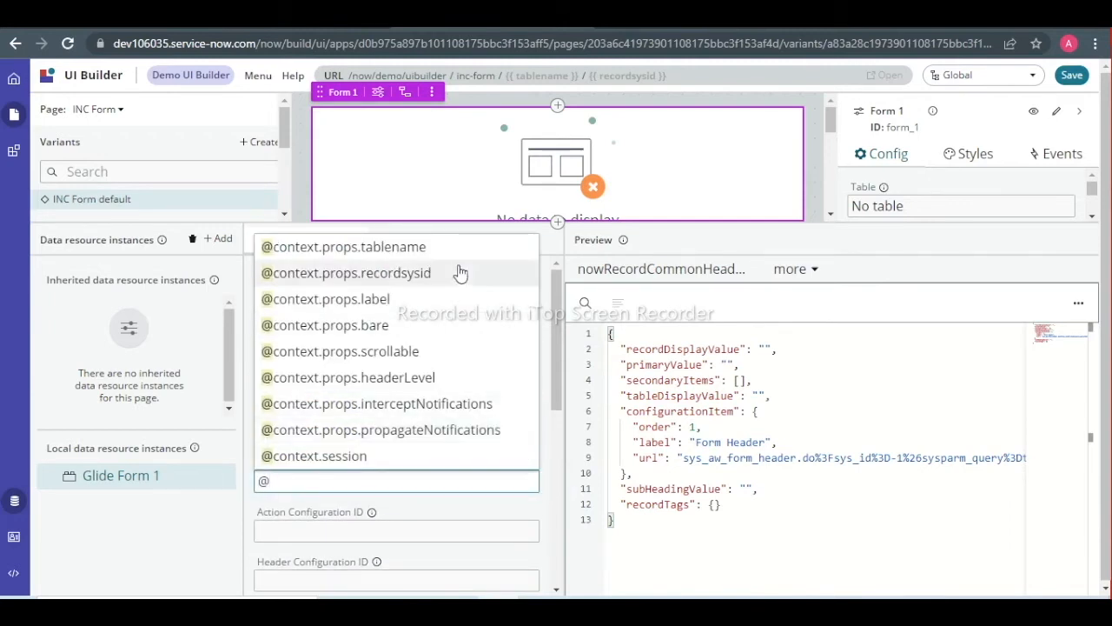
click(412, 273)
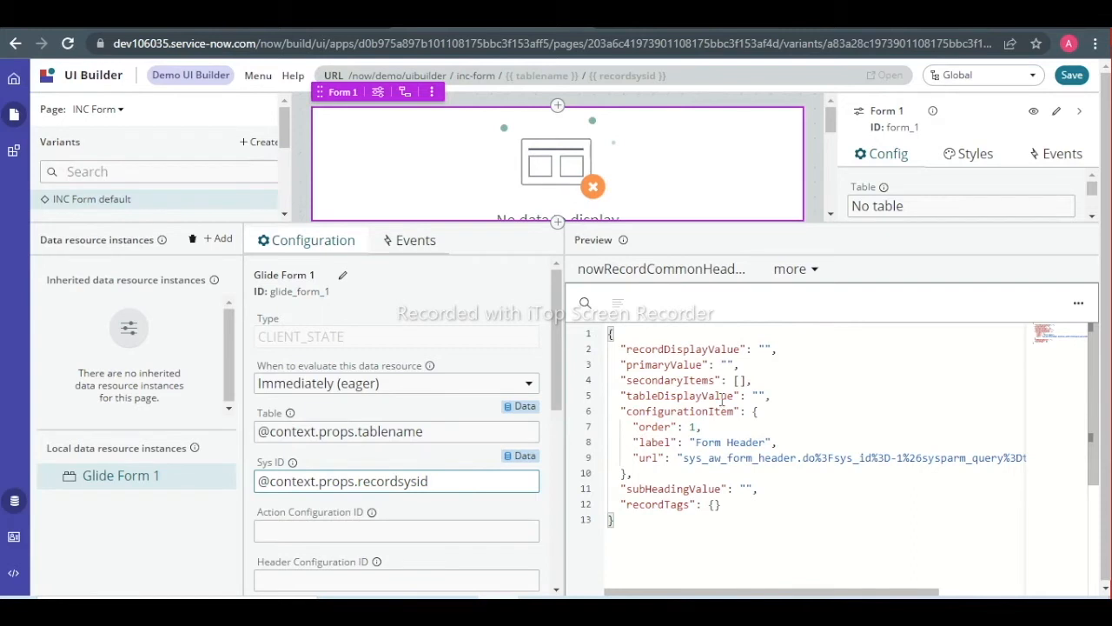
click(14, 504)
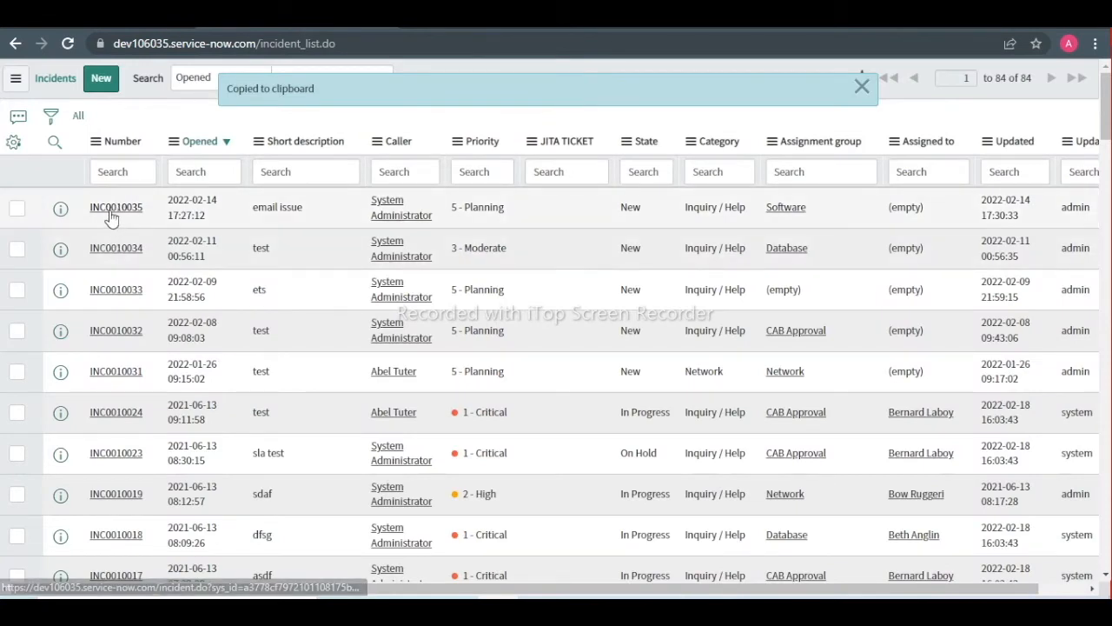
Copy the sys_id of incident INC0010035 from the incident list.
right_click(113, 210)
mouse_move(158, 318)
click(151, 288)
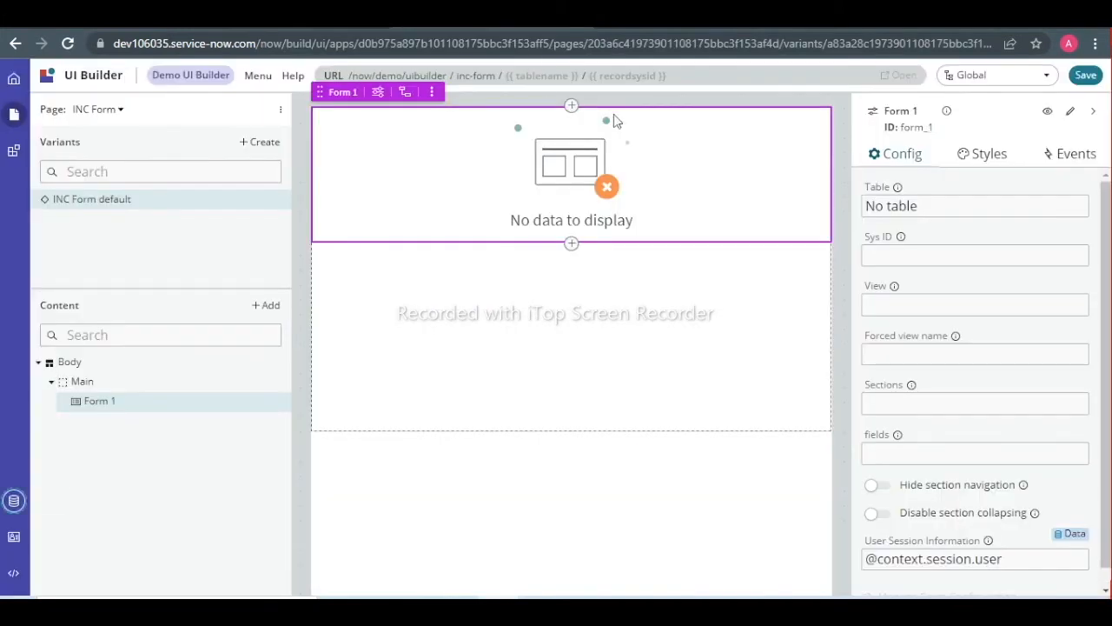
Set the INC Form page's test values to incident for tablename and the copied sys_id for recordsysid.
click(532, 76)
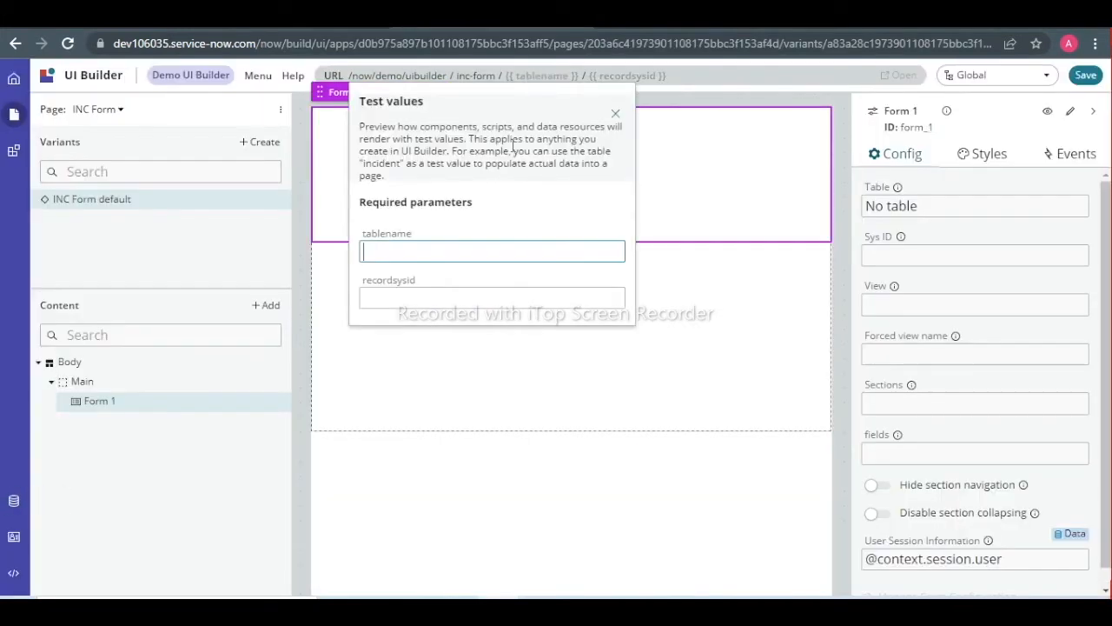
text(in)
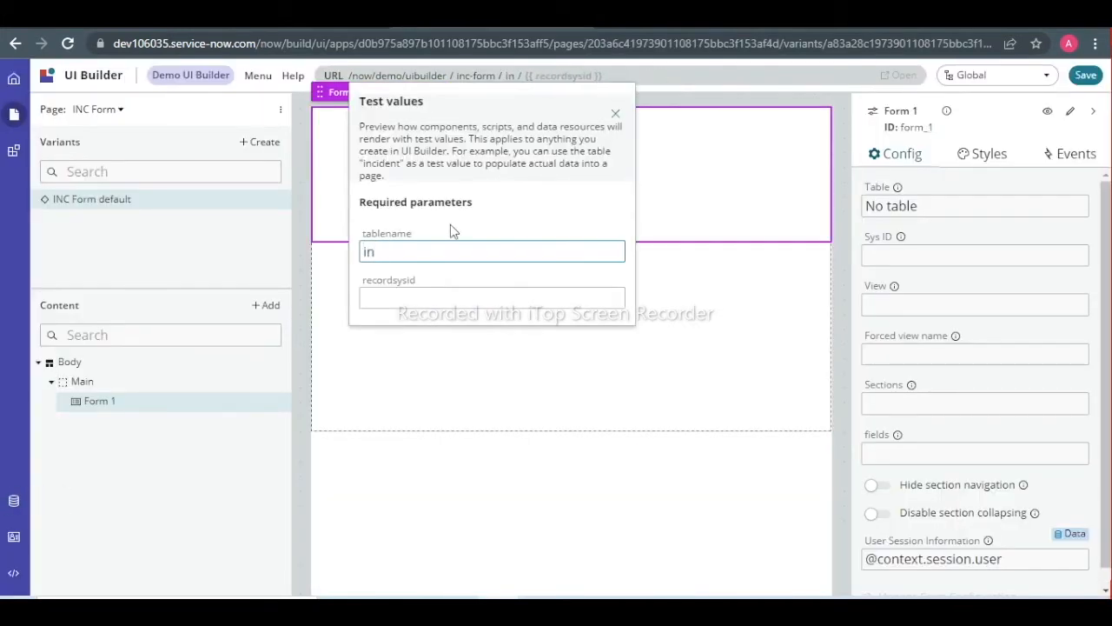
text(cident)
click(419, 292)
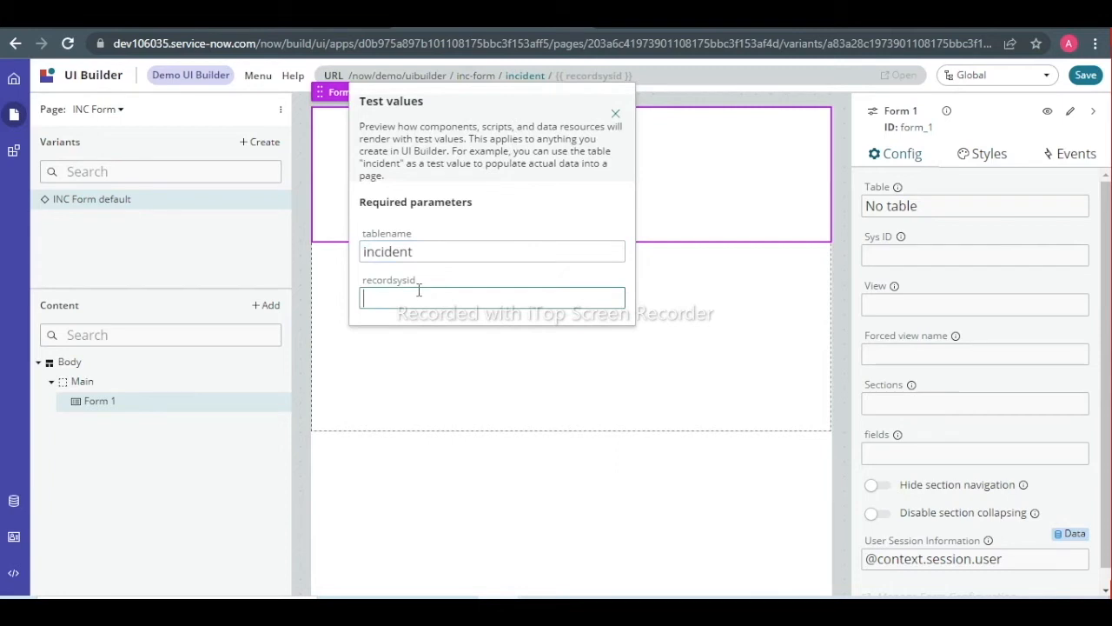
key(ctrl+v)
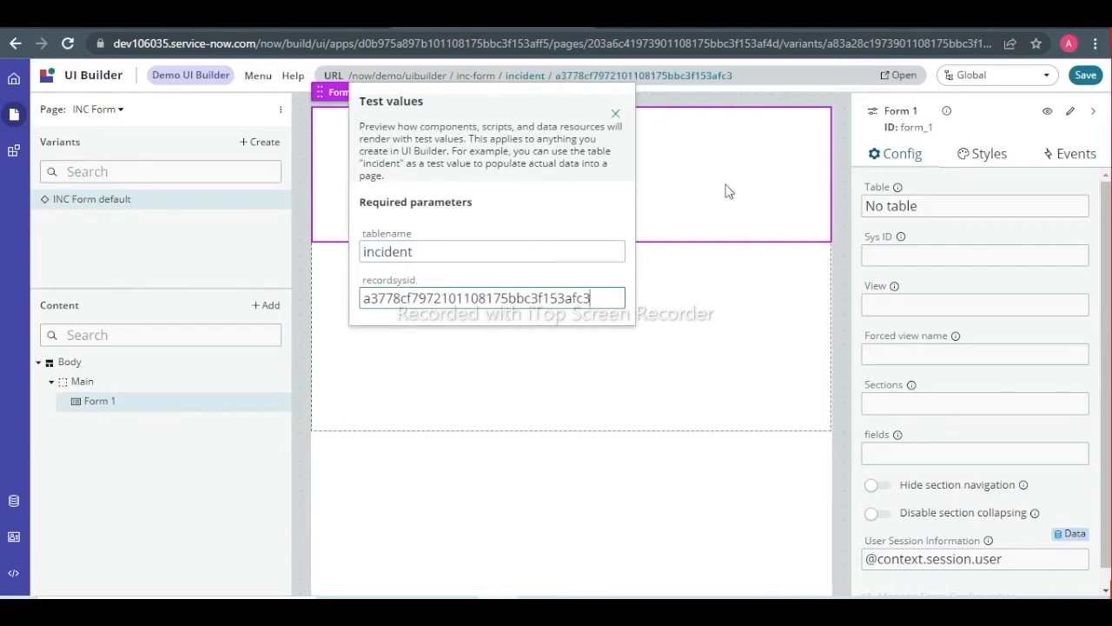
click(713, 293)
Preview the INC Form page with the test values, then inspect the Glide Form data resource's output for the record display value.
click(900, 76)
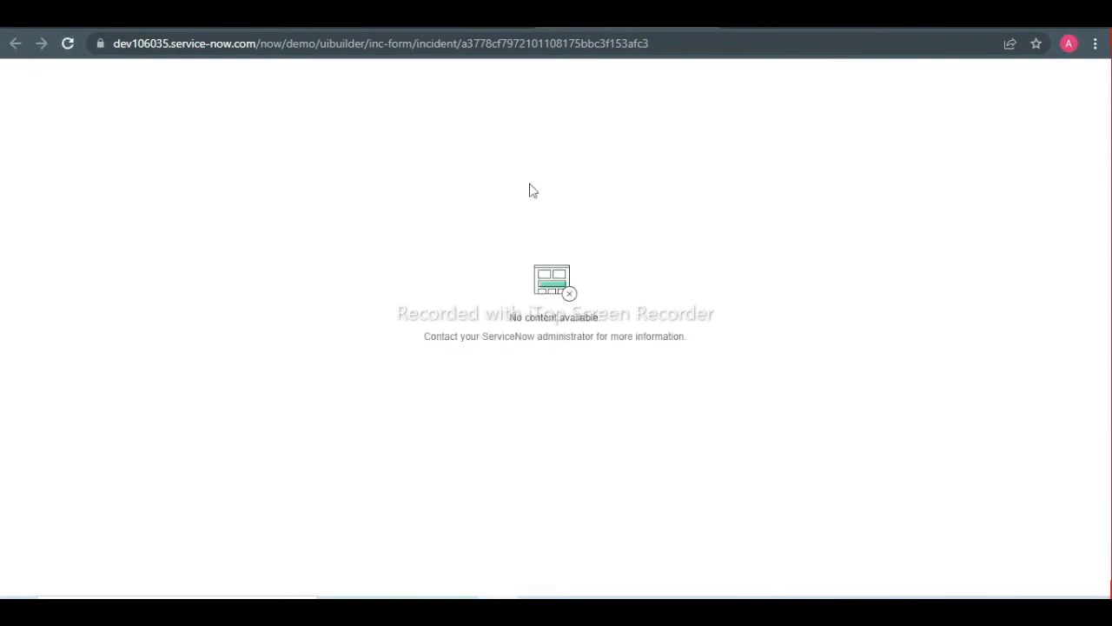
key(ctrl+w)
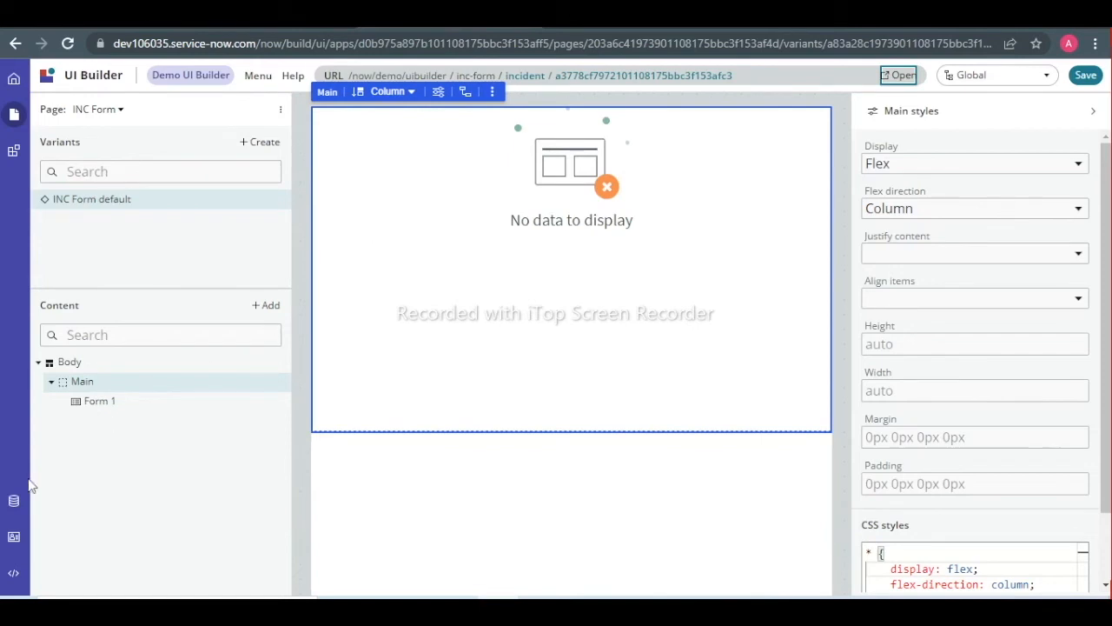
click(14, 502)
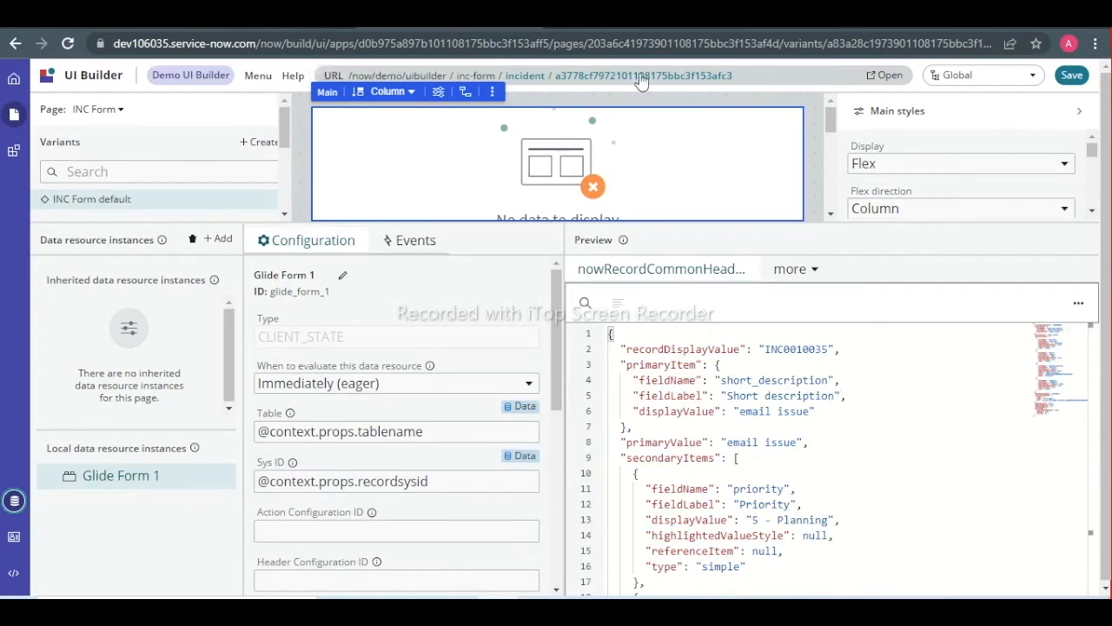
double_click(787, 351)
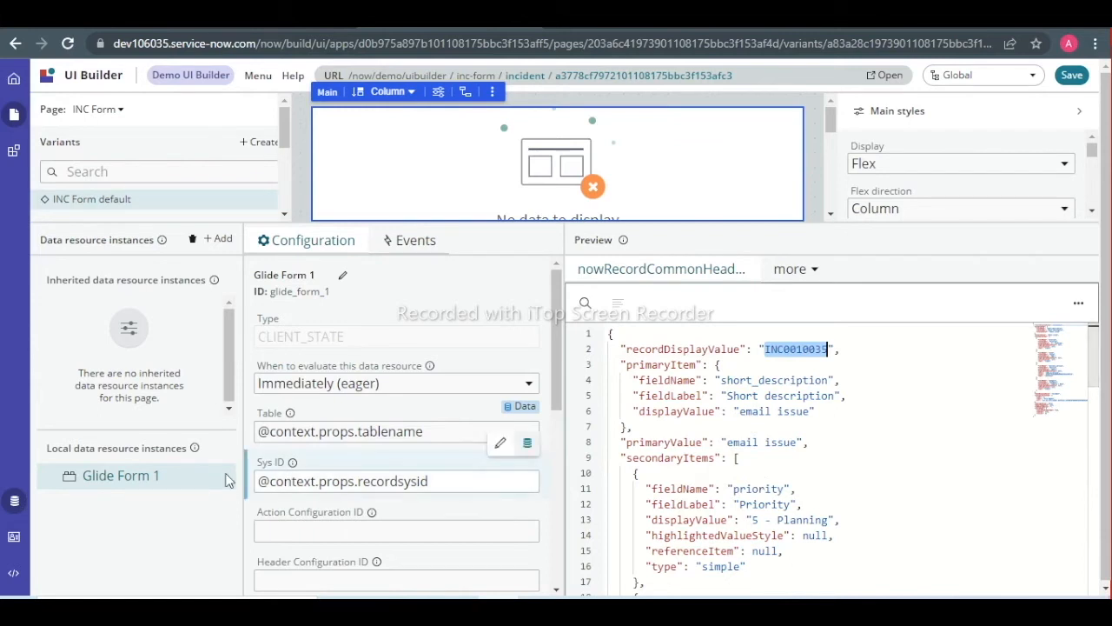
click(15, 505)
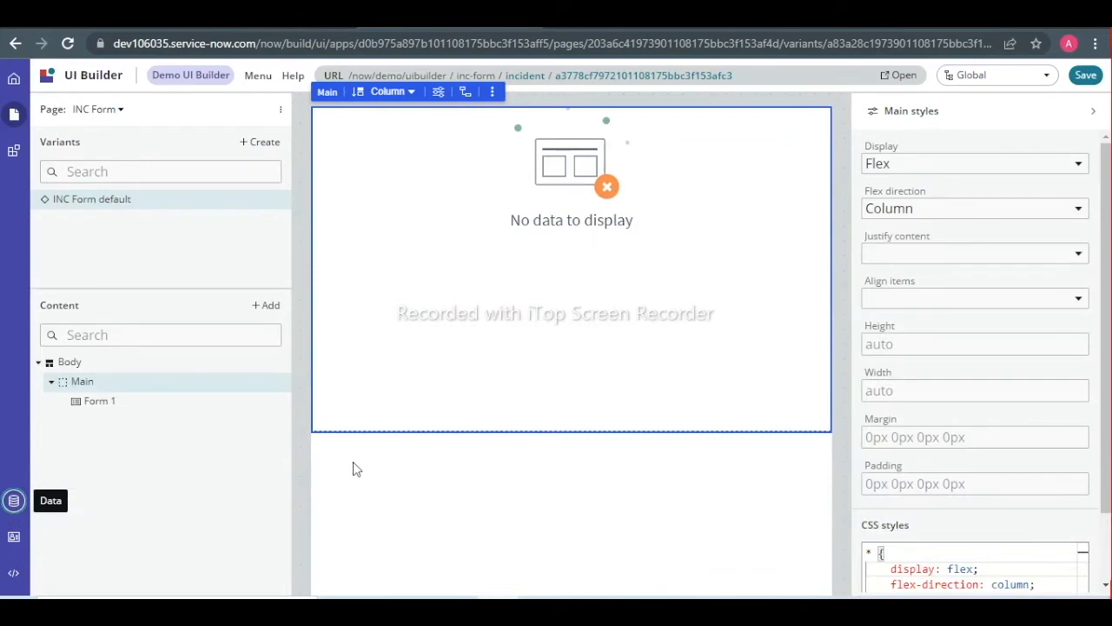
click(114, 406)
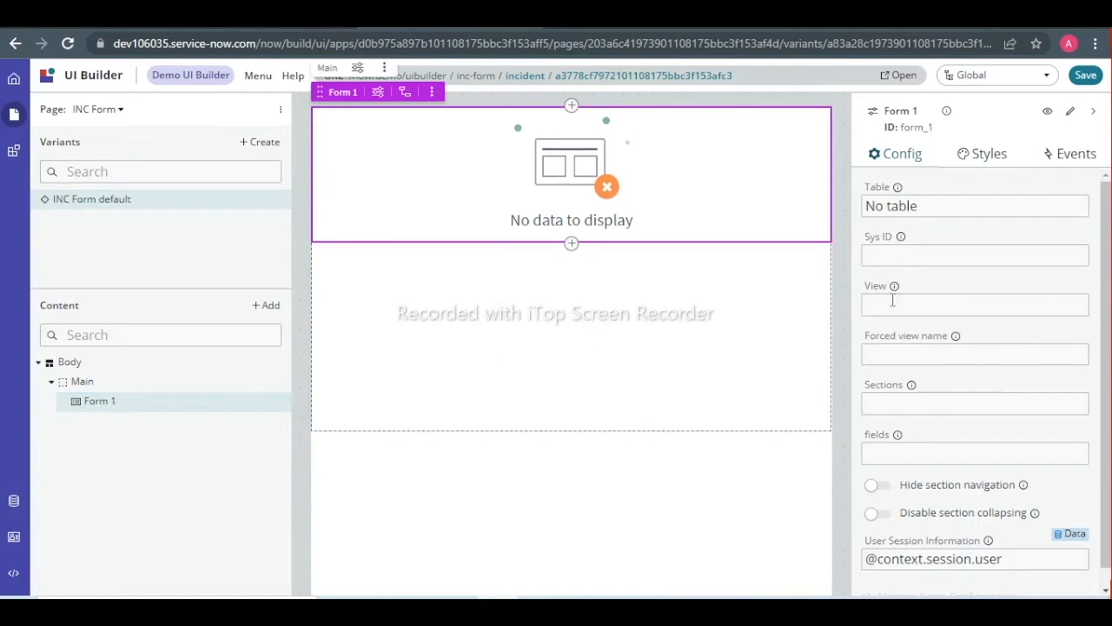
click(928, 203)
key(BackSpace)
key(BackSpace)
key(BackSpace)
key(BackSpace)
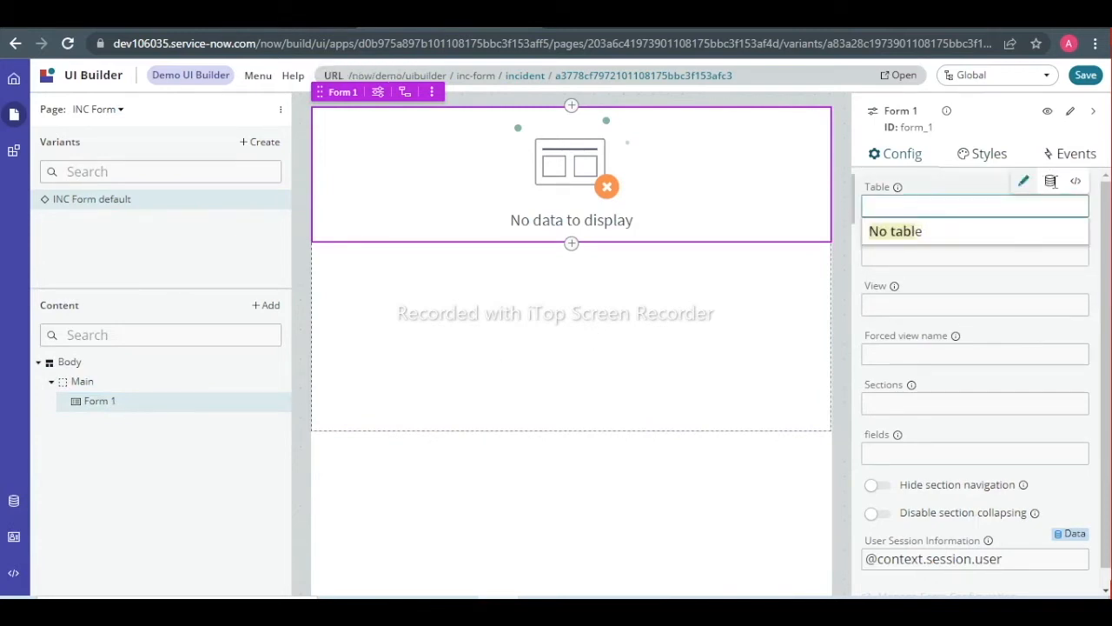
click(1051, 183)
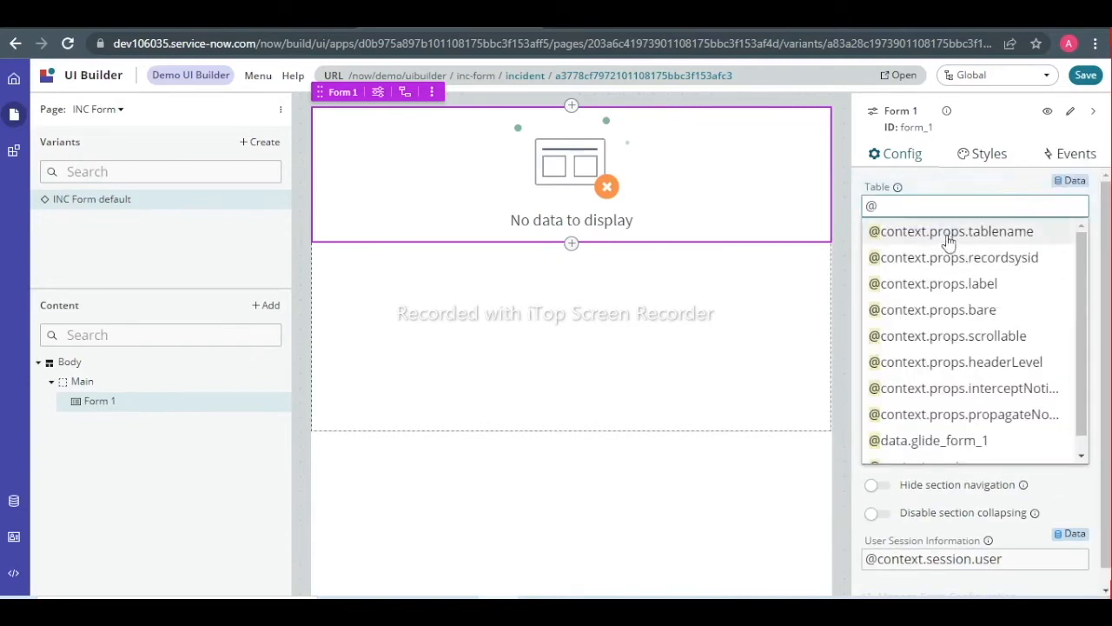
click(949, 237)
click(937, 260)
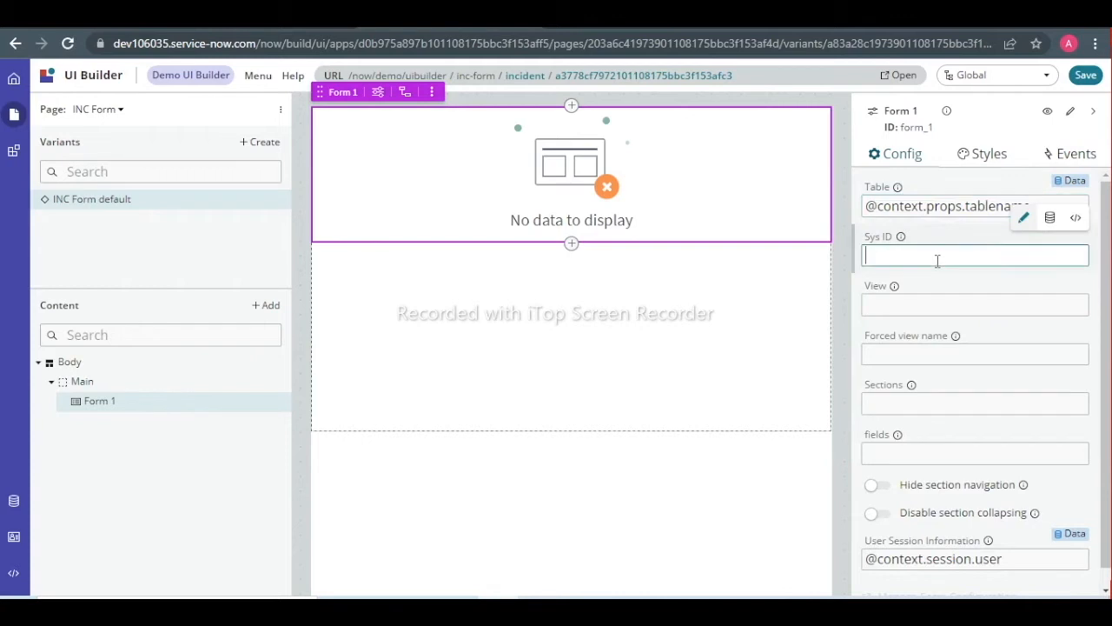
click(1051, 218)
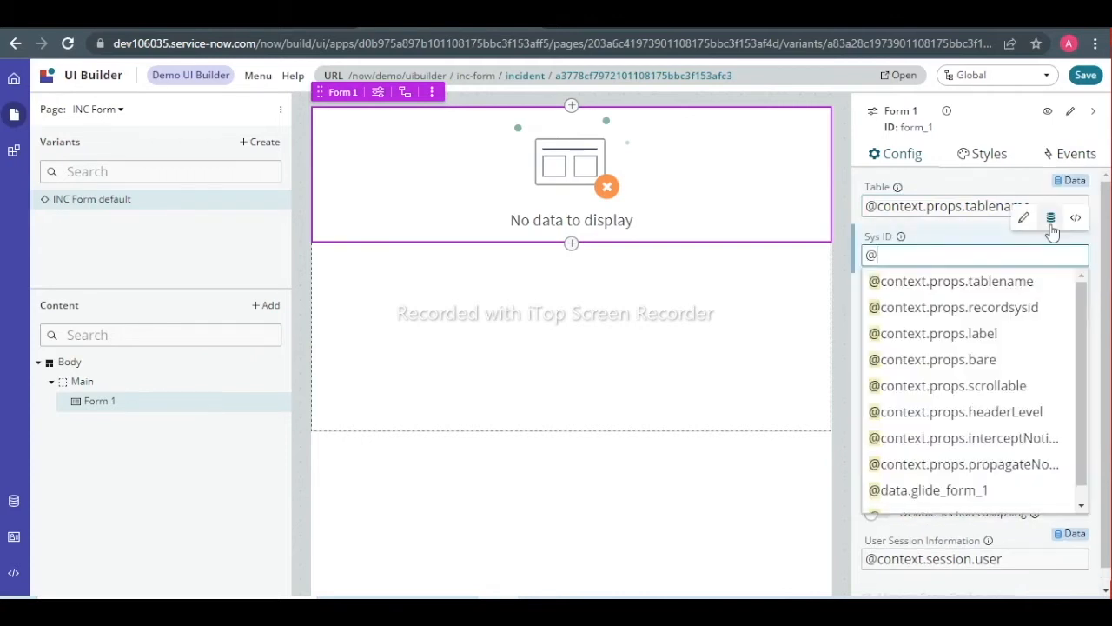
click(973, 309)
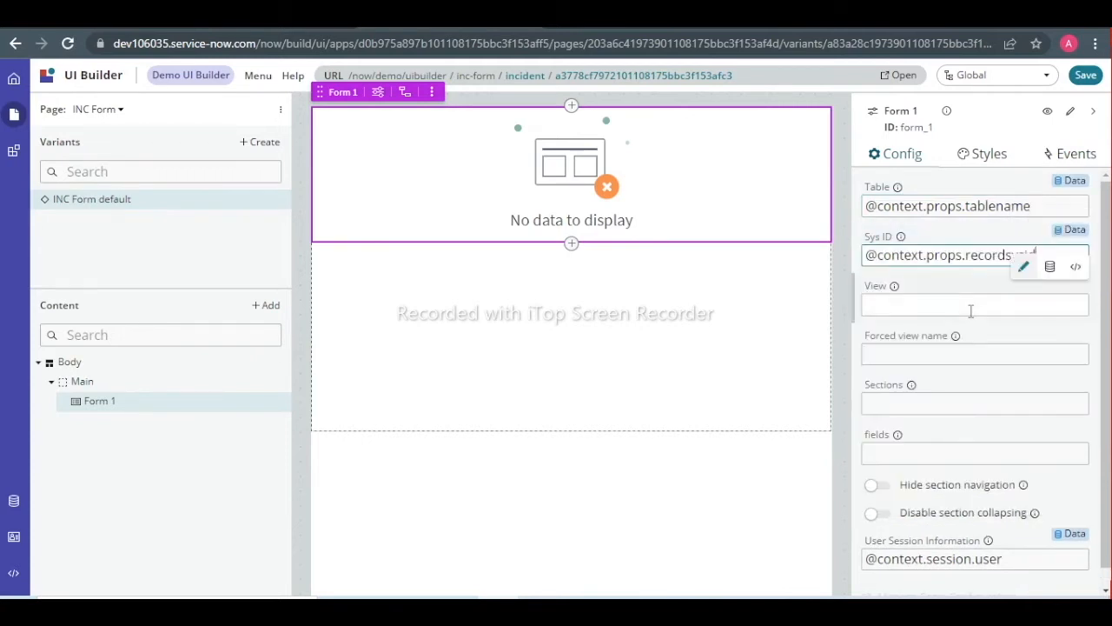
click(894, 304)
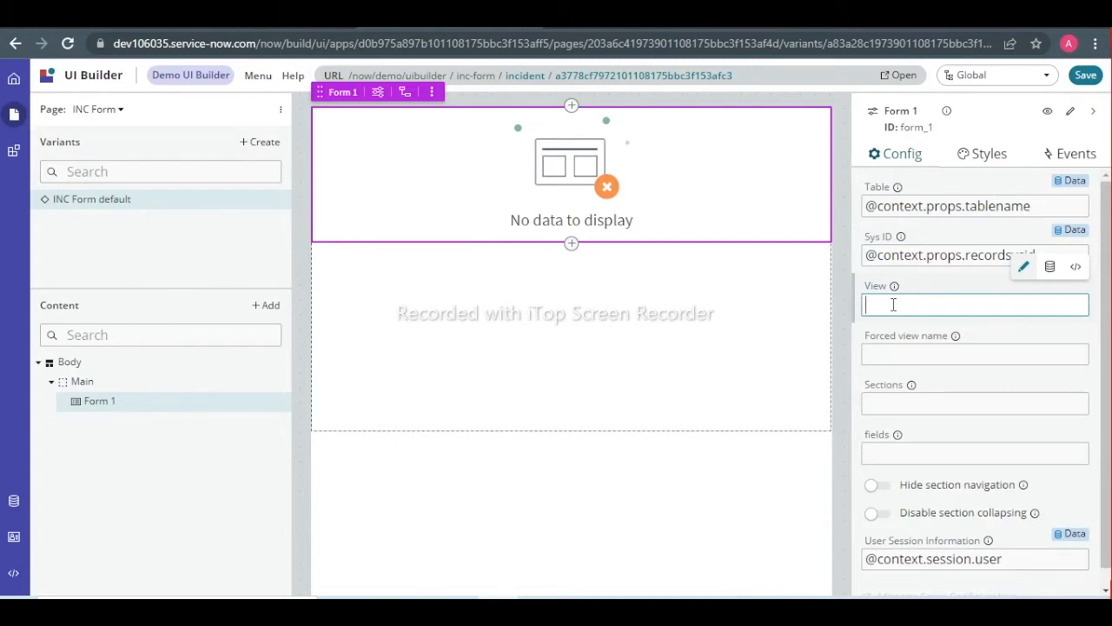
click(1050, 268)
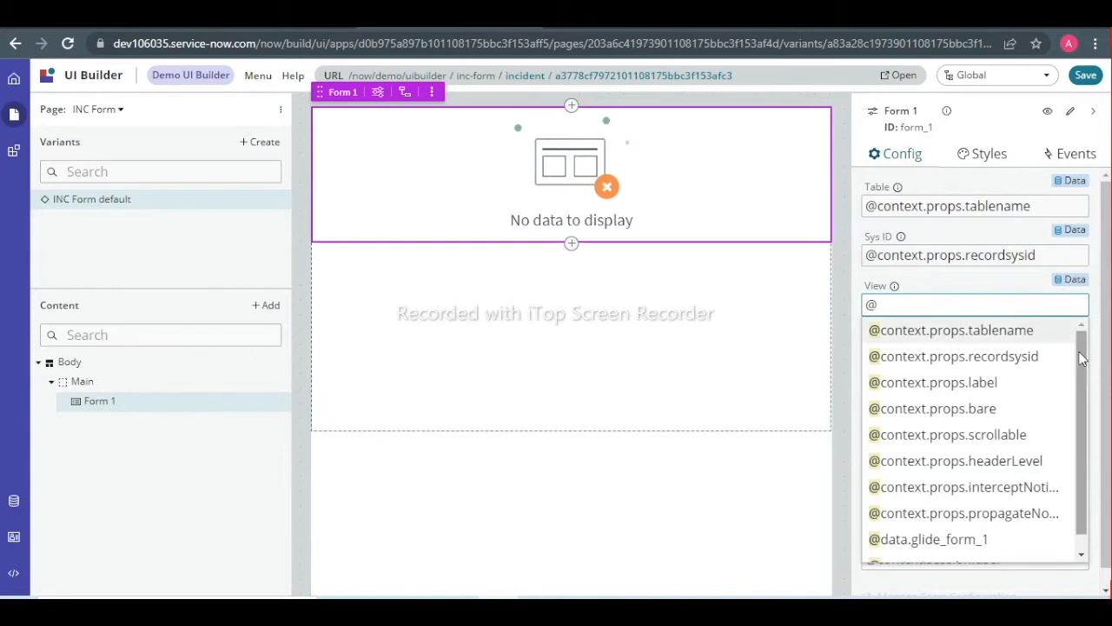
scroll(1084, 403, down, 1)
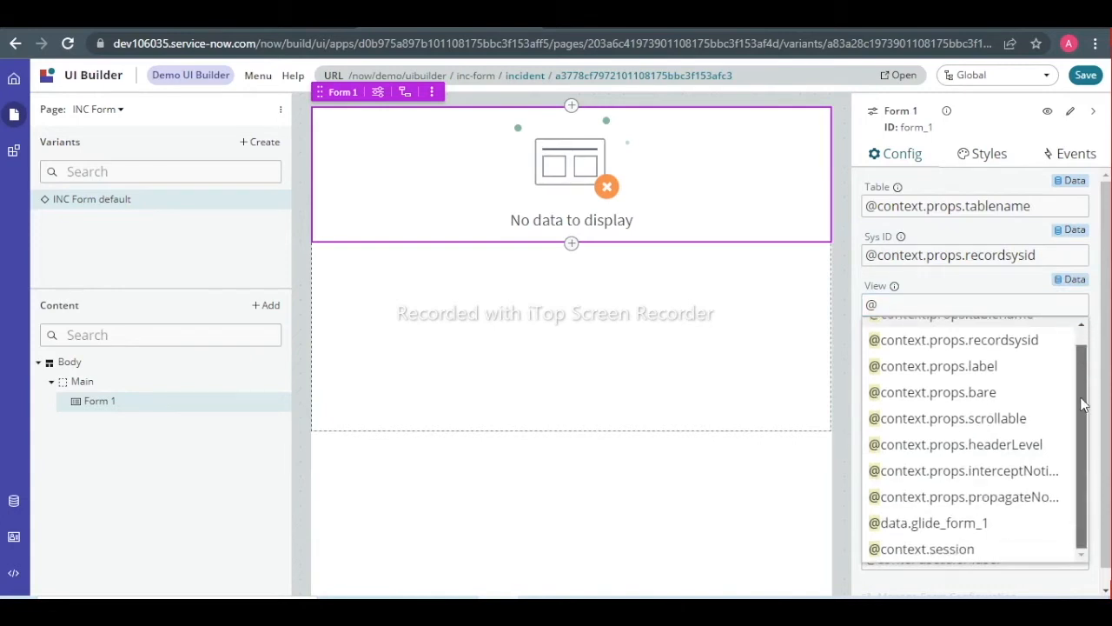
scroll(1083, 365, up, 1)
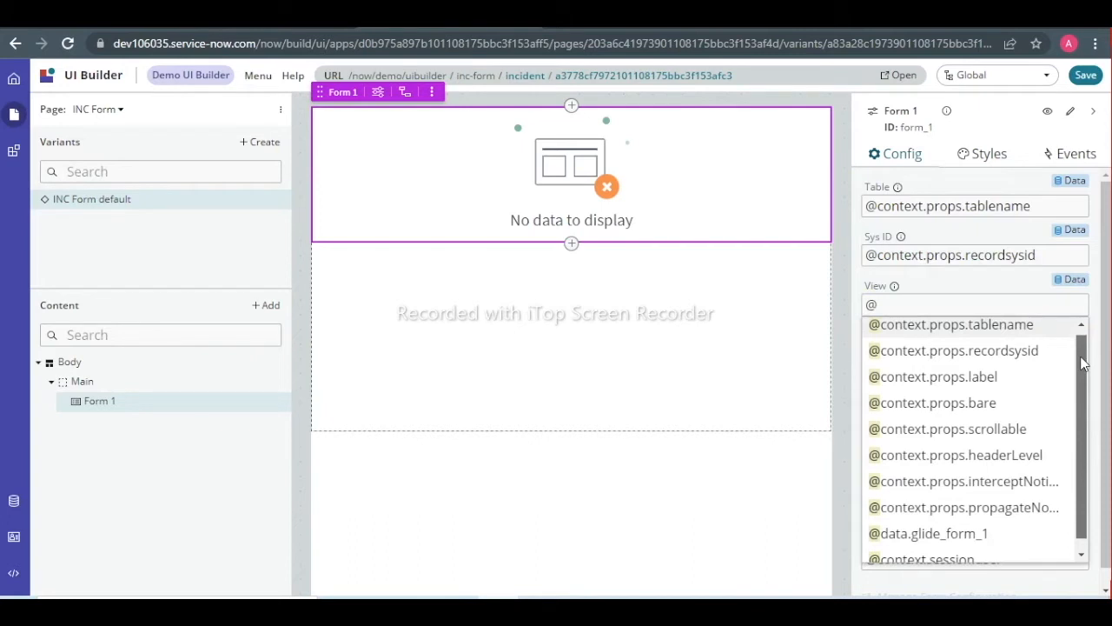
scroll(1083, 363, down, 1)
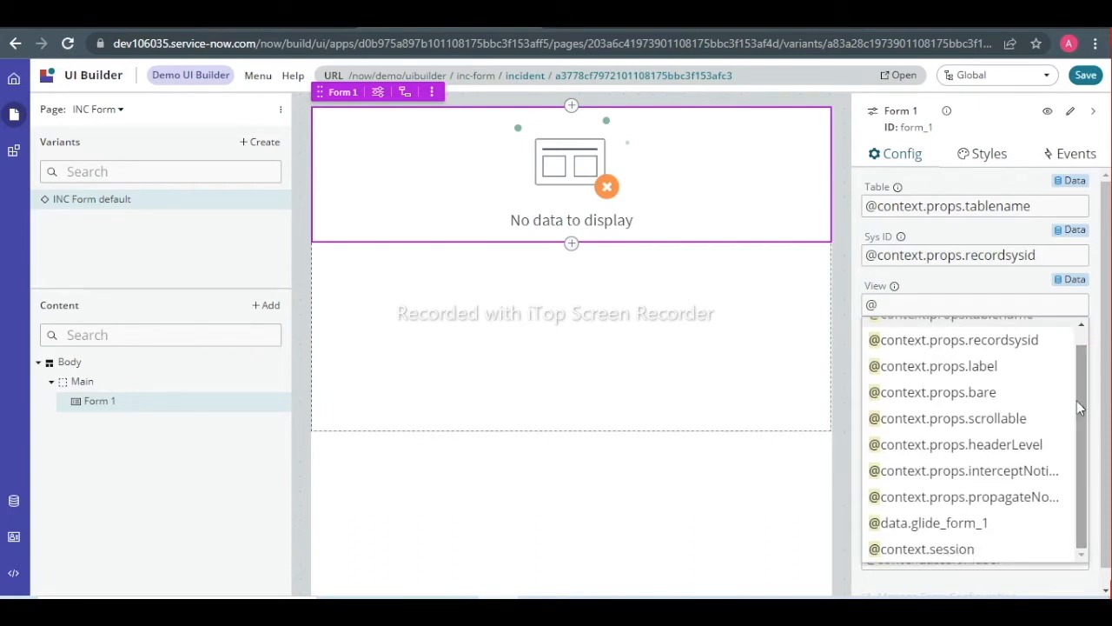
click(930, 526)
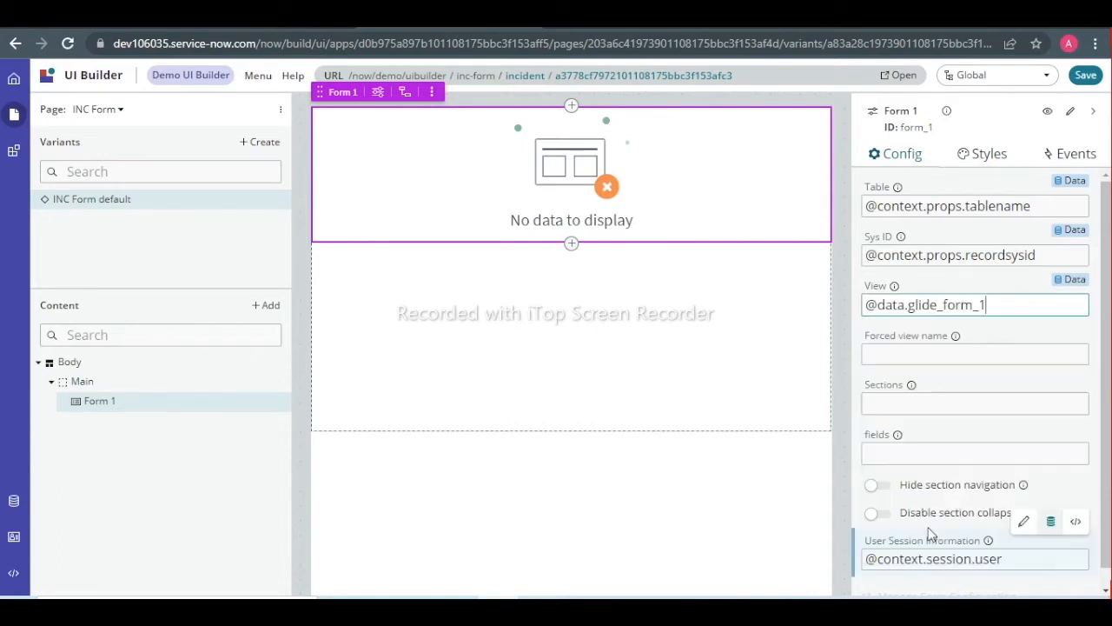
text(.)
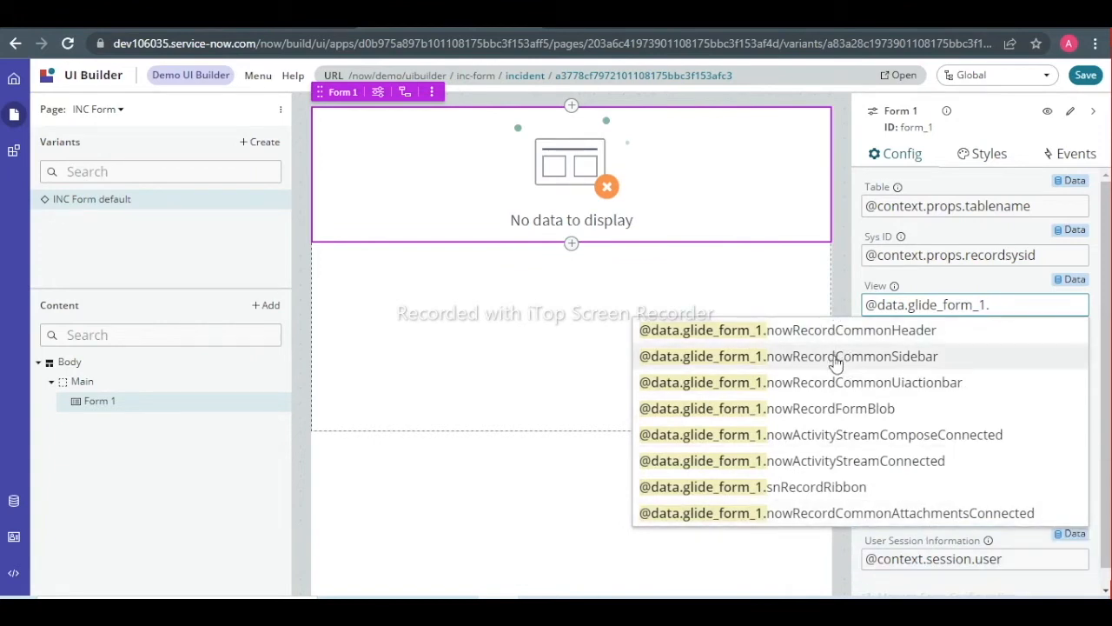
click(832, 408)
text(.)
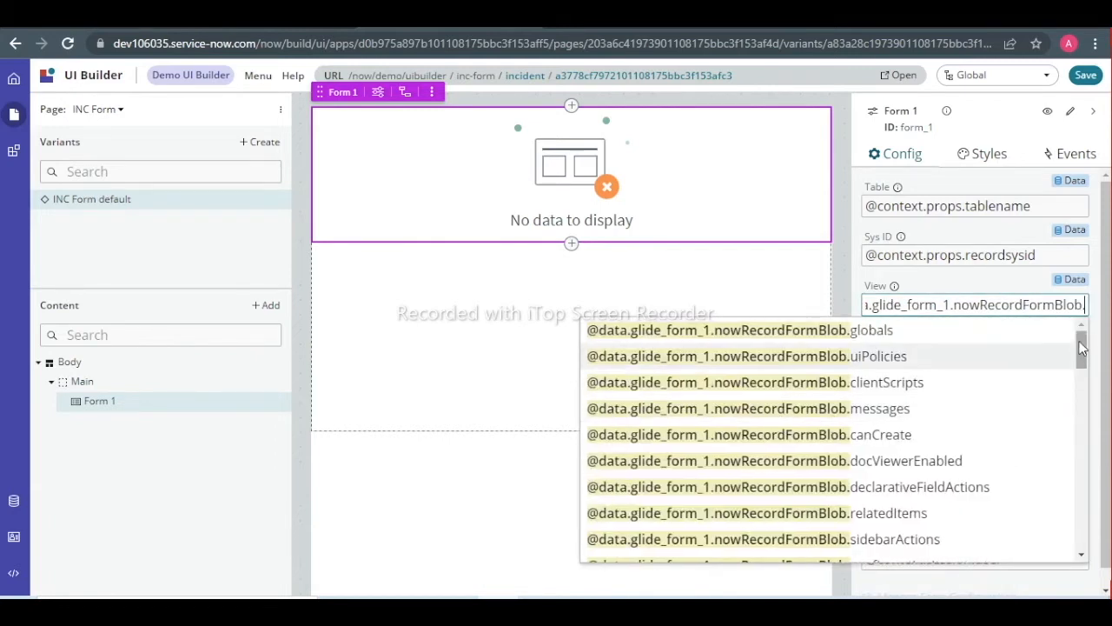
drag(1081, 348, 1020, 533)
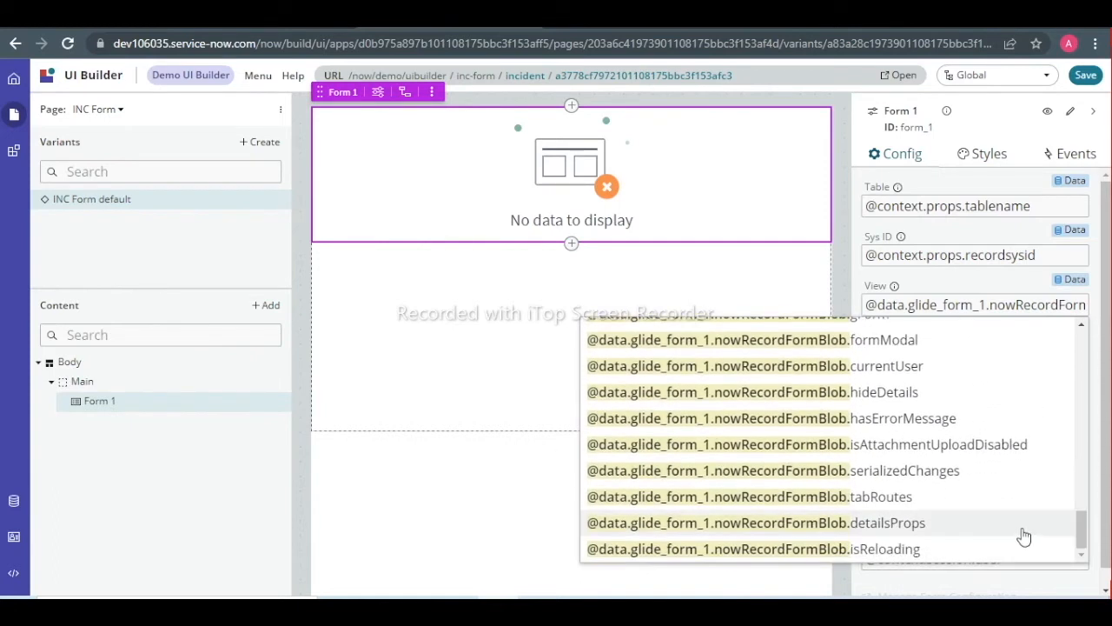
click(960, 526)
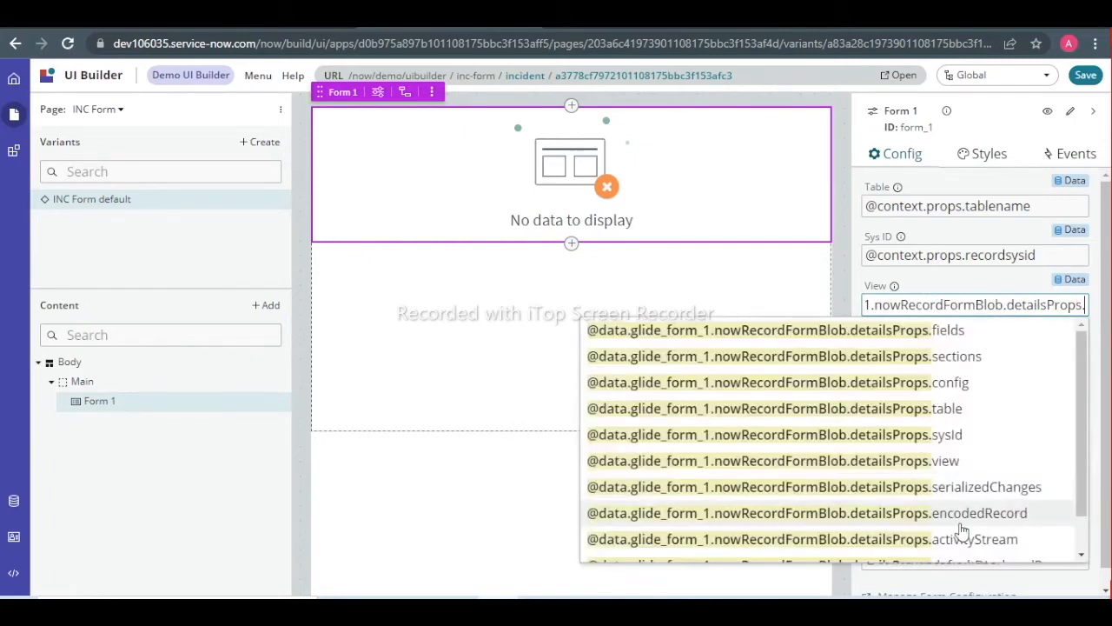
click(893, 466)
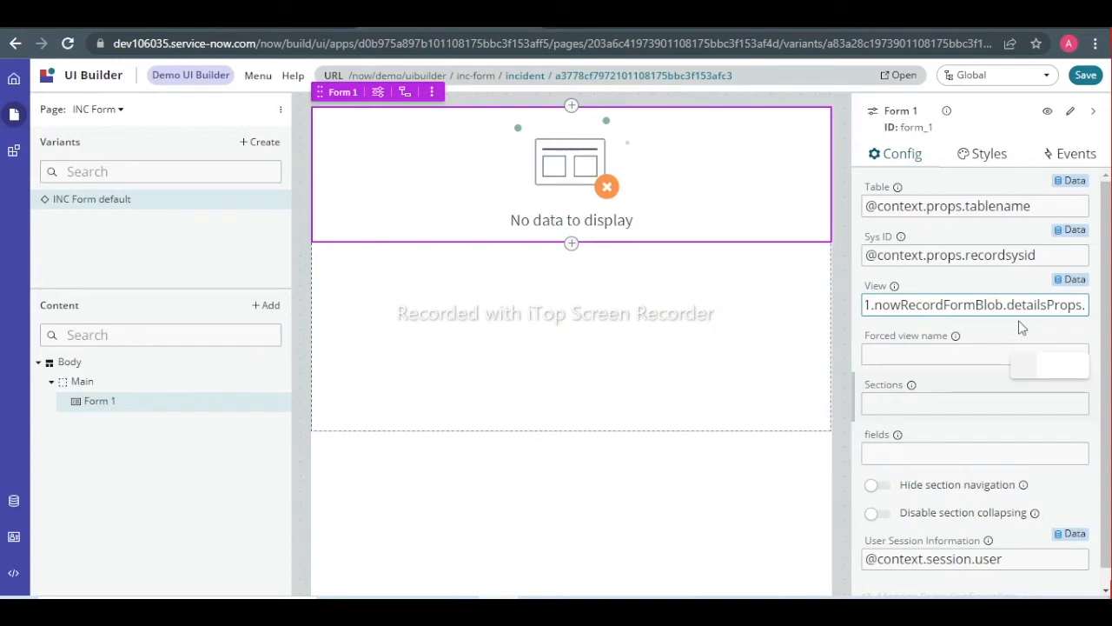
click(930, 405)
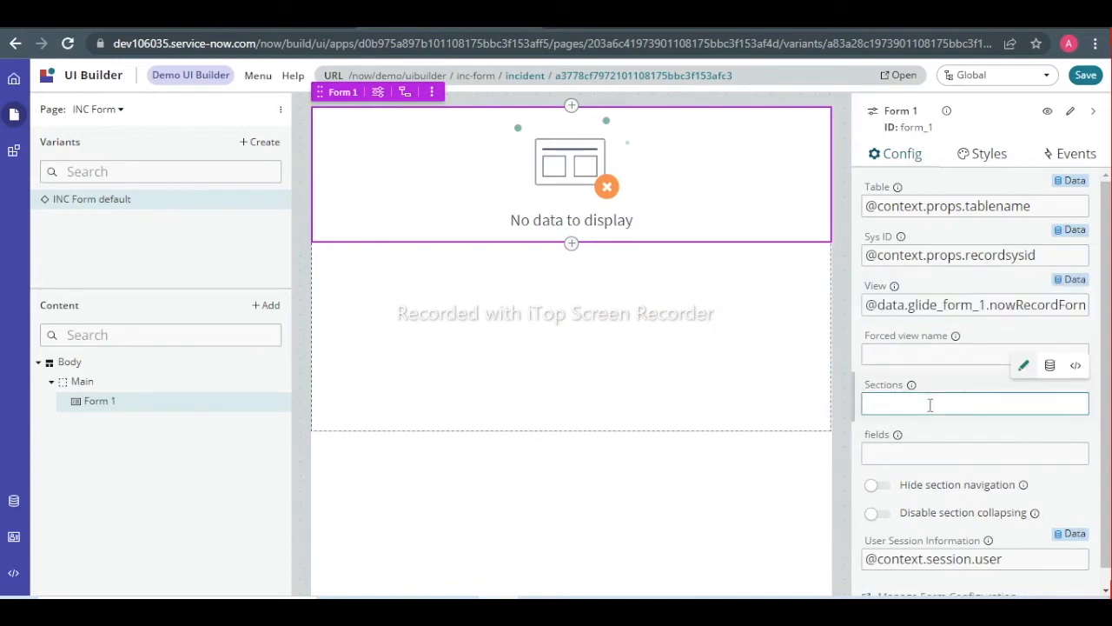
text(@dat)
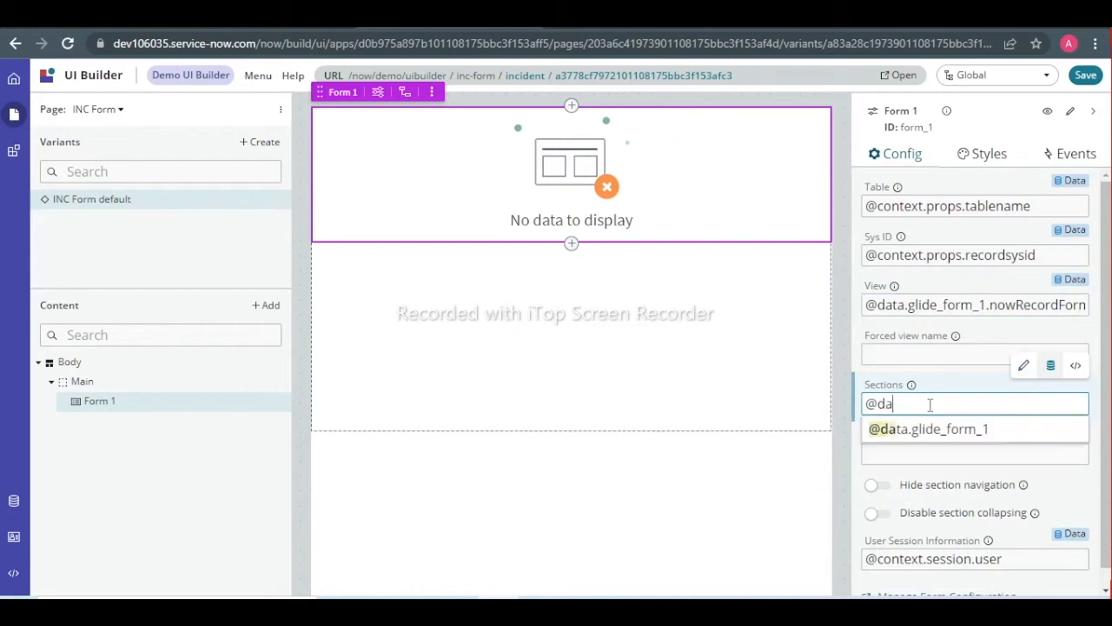
click(934, 434)
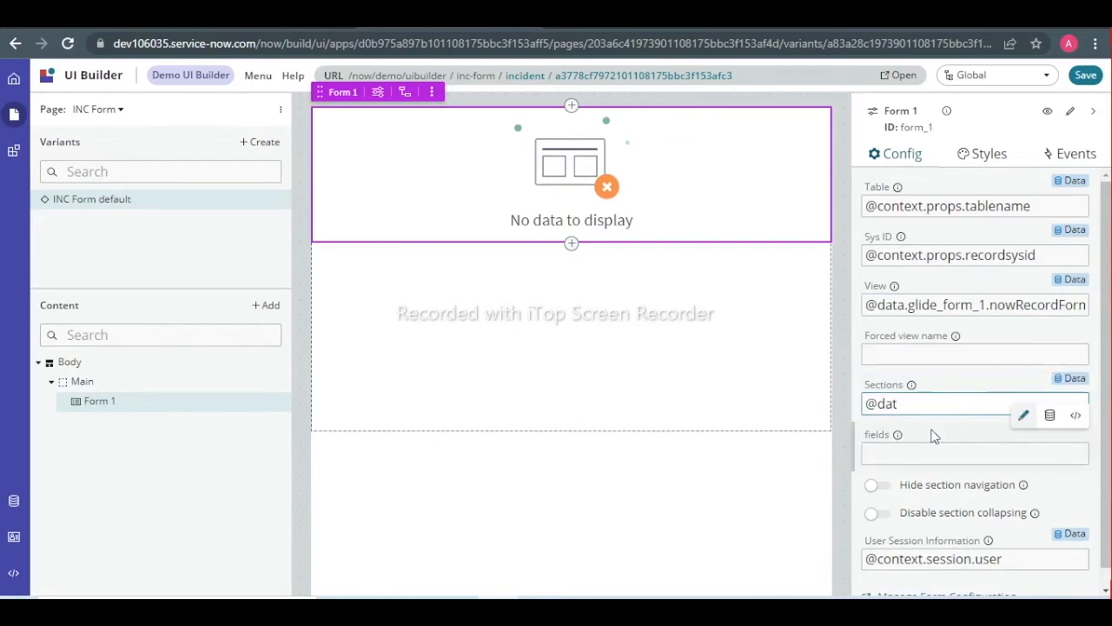
key(BackSpace)
key(BackSpace)
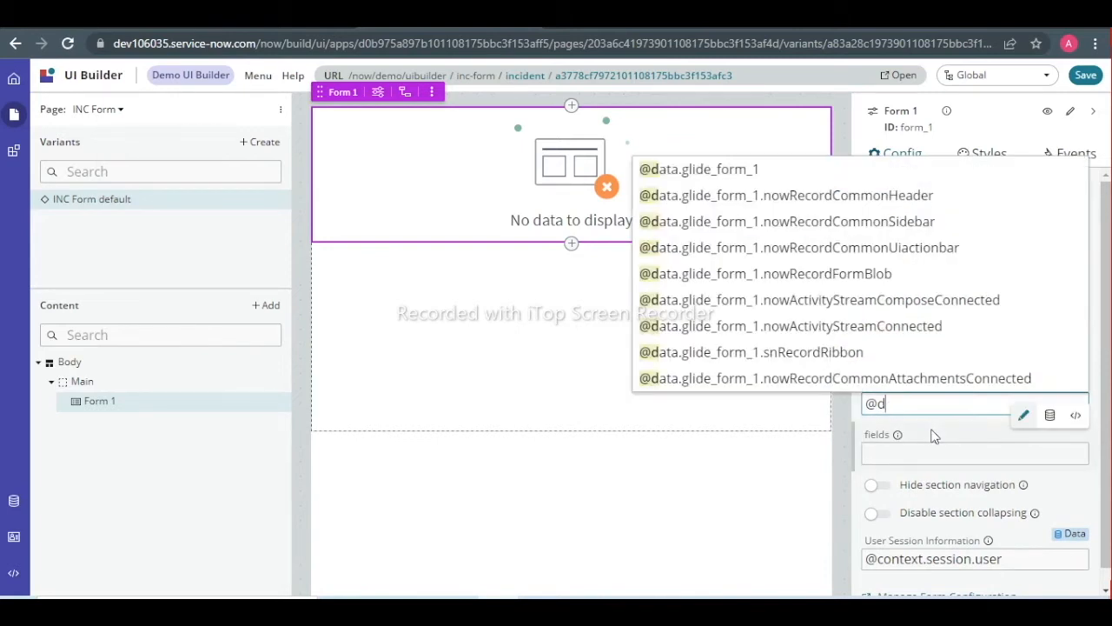
click(883, 275)
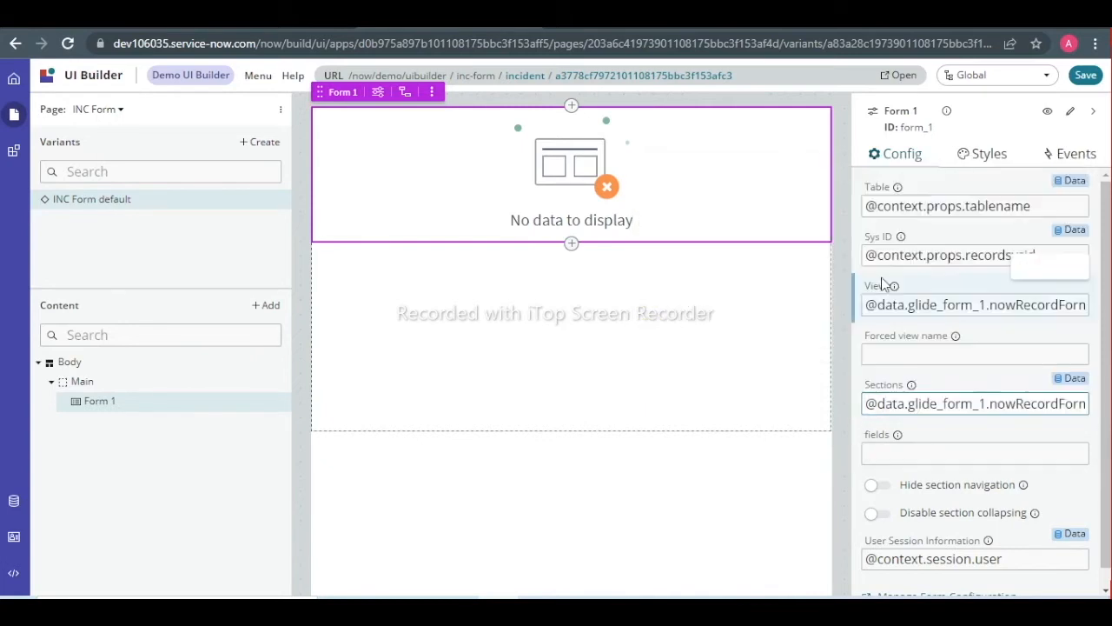
text(.)
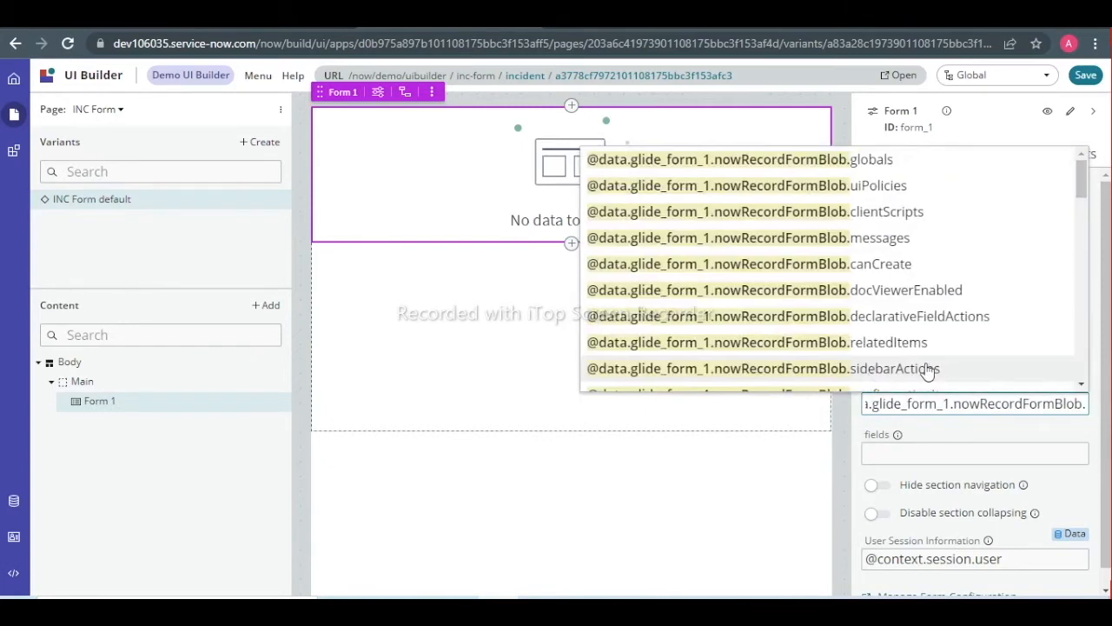
drag(1083, 179, 1074, 273)
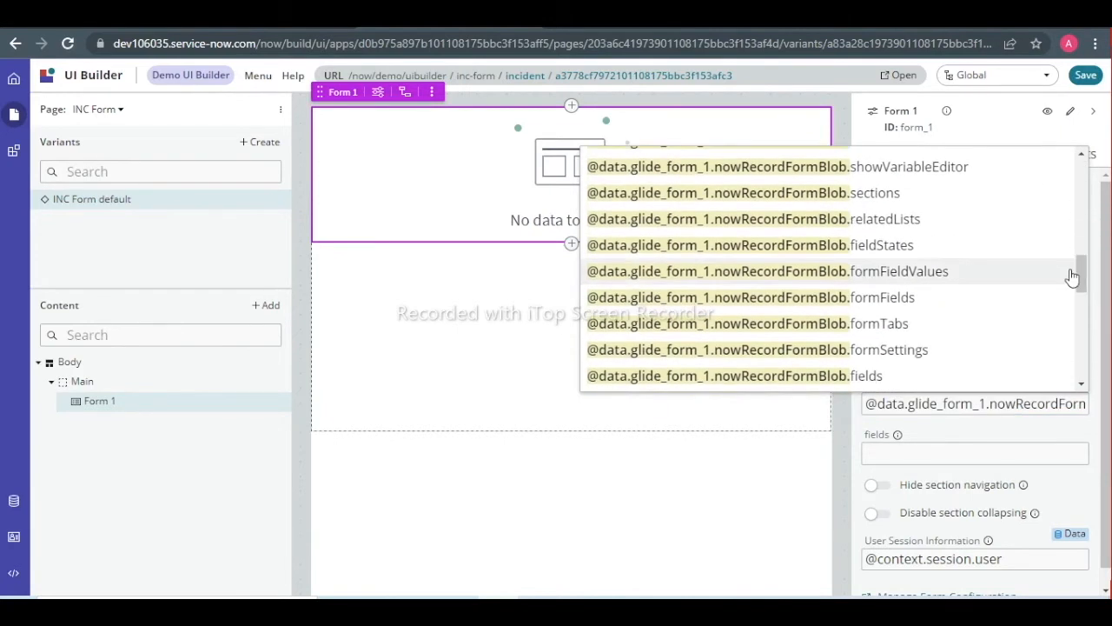
click(896, 194)
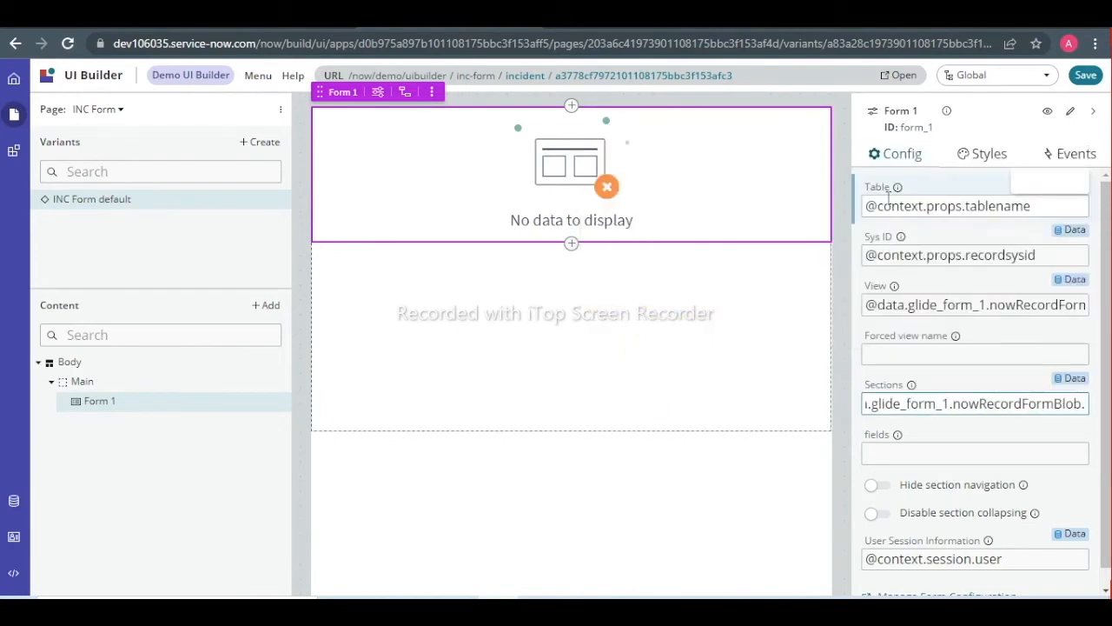
click(940, 436)
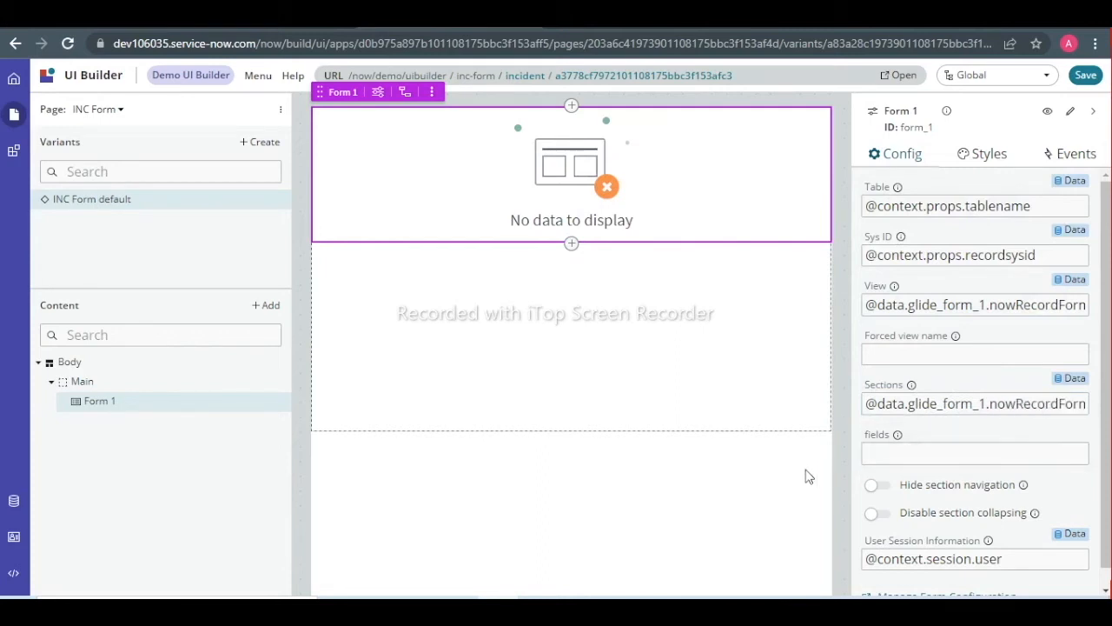
click(880, 462)
text(@)
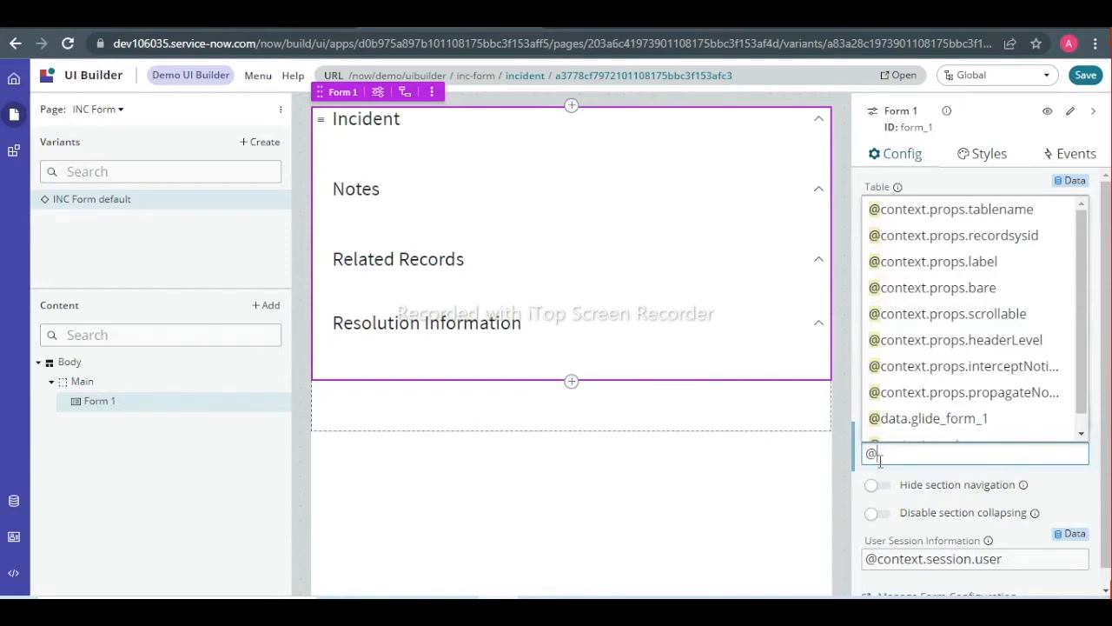
text(data)
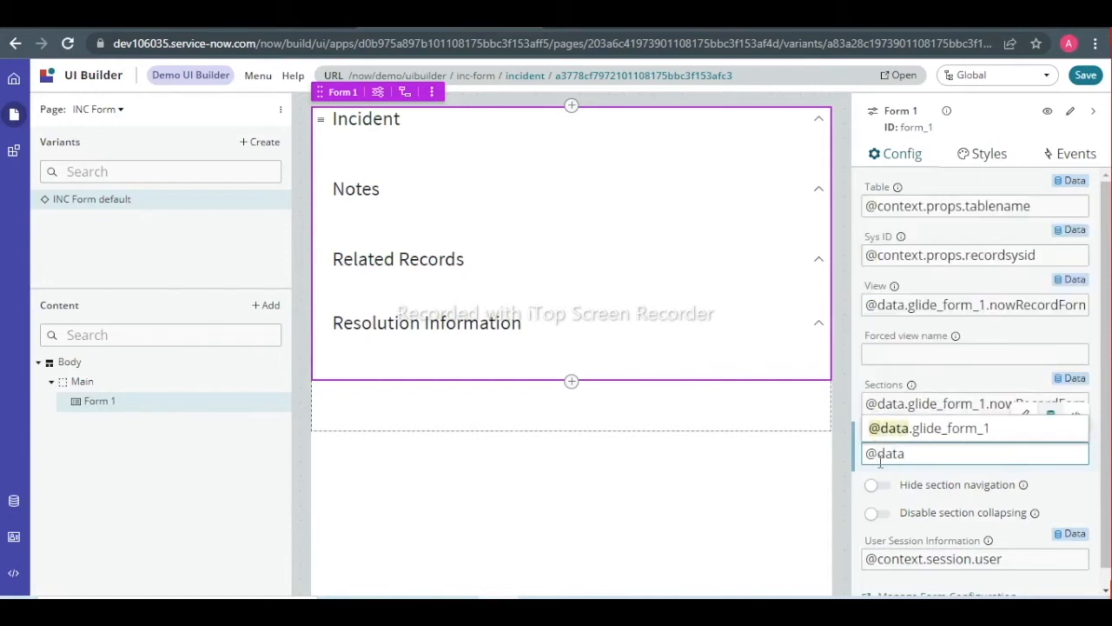
click(929, 430)
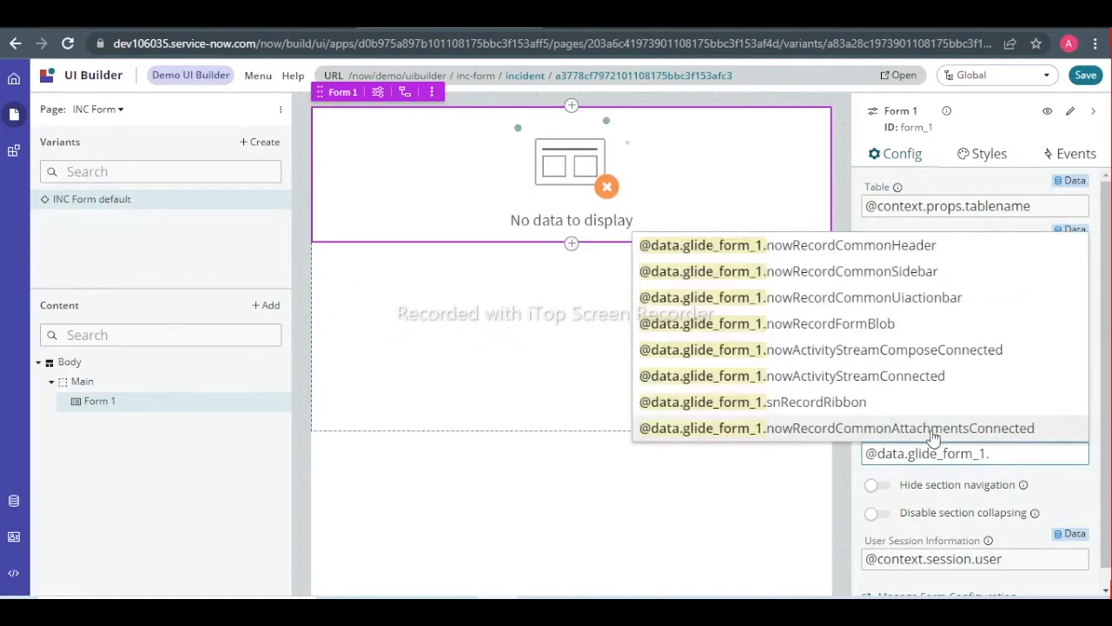
click(878, 326)
text(.)
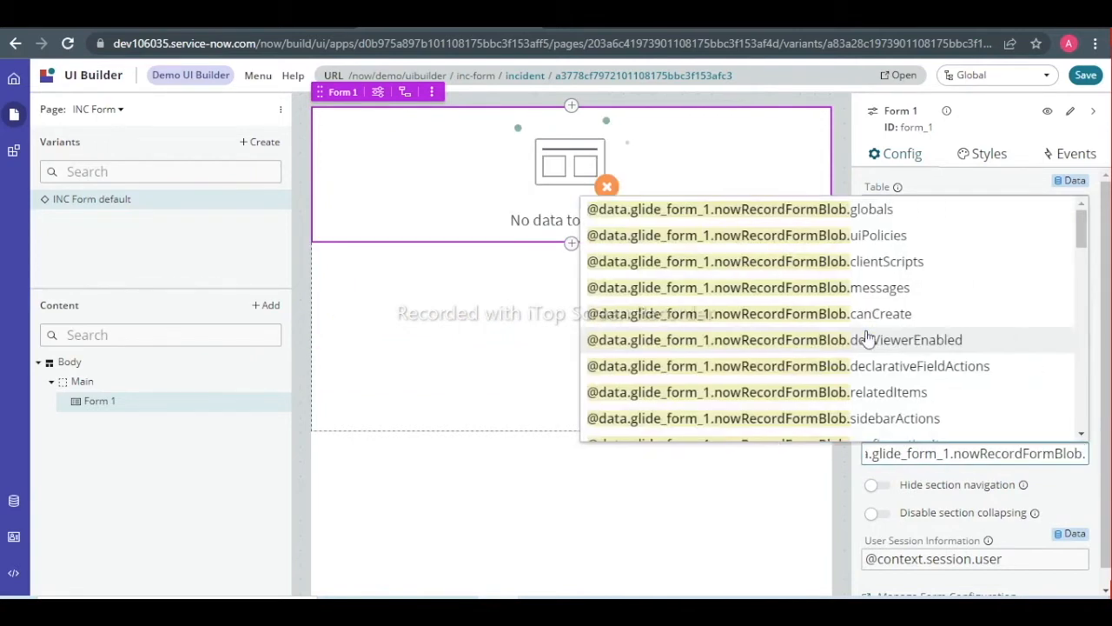
drag(1081, 231, 1074, 323)
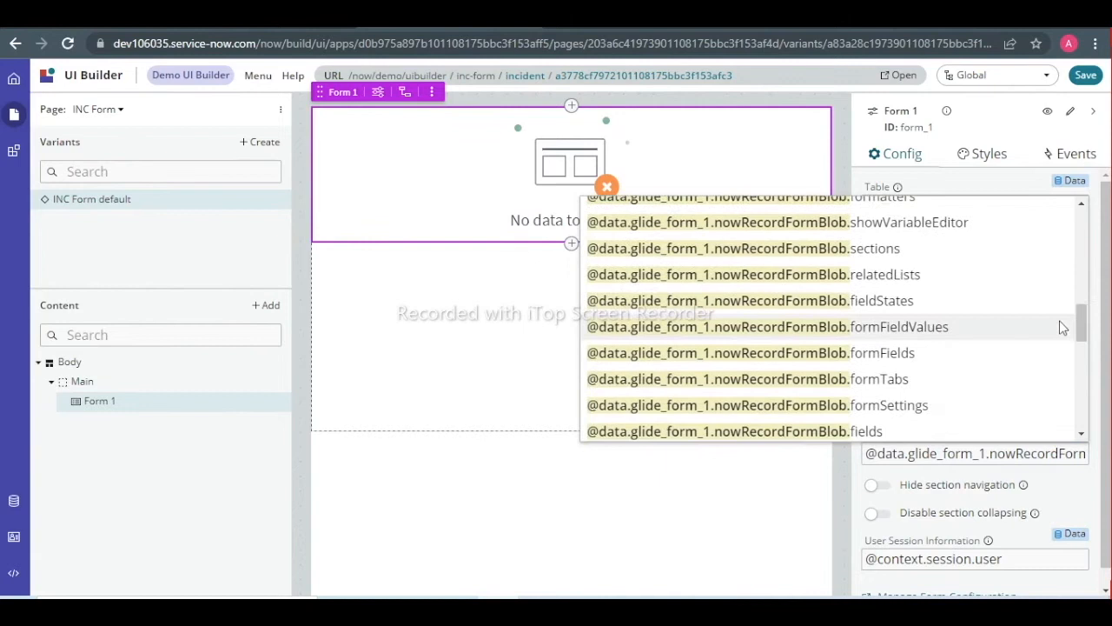
click(879, 433)
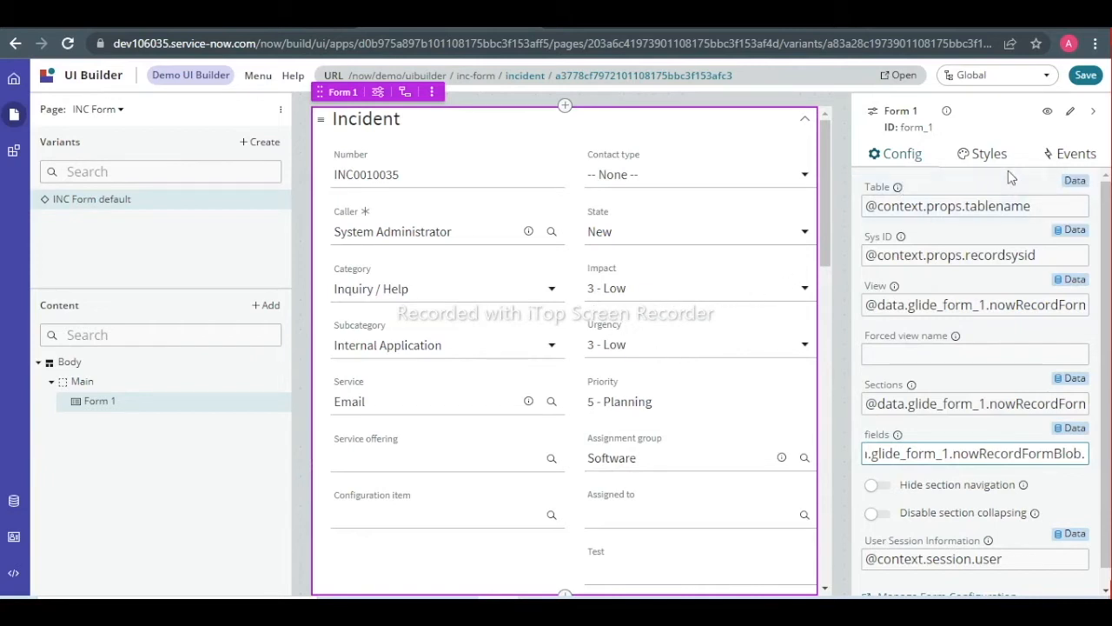
click(1086, 76)
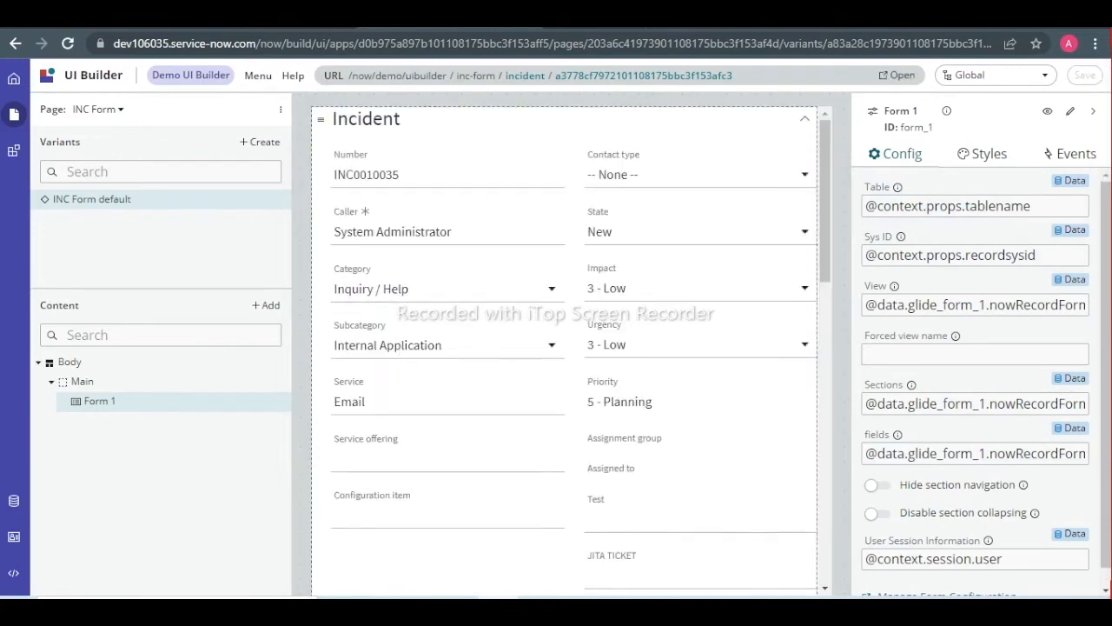
Reload the live INC Form page and review the incident form's fields and sections.
click(642, 16)
click(67, 44)
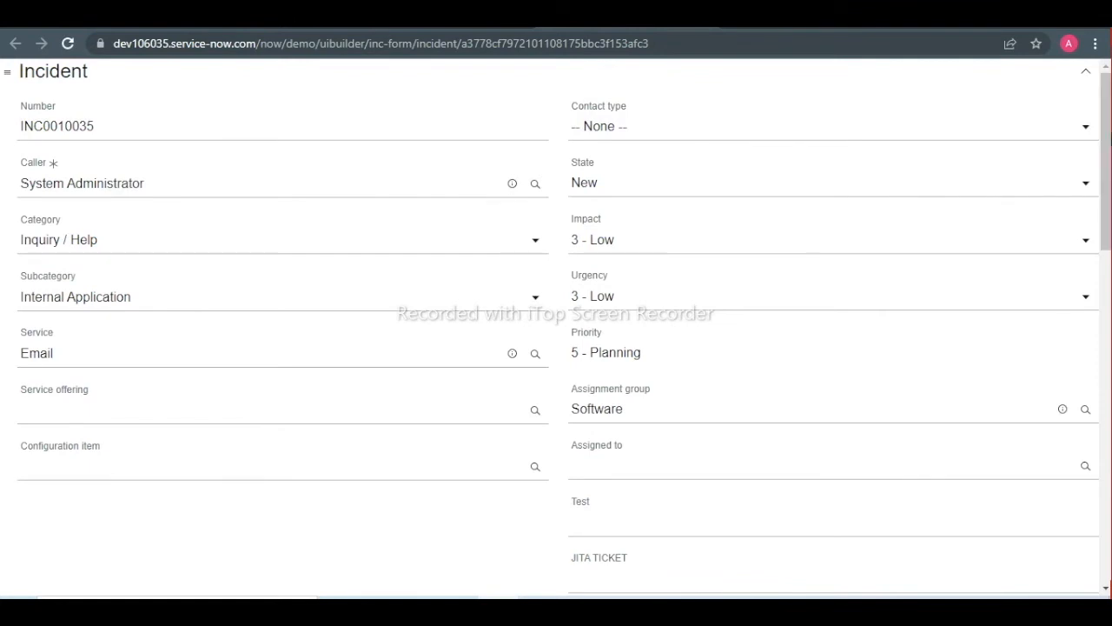
scroll(556, 330, down, 8)
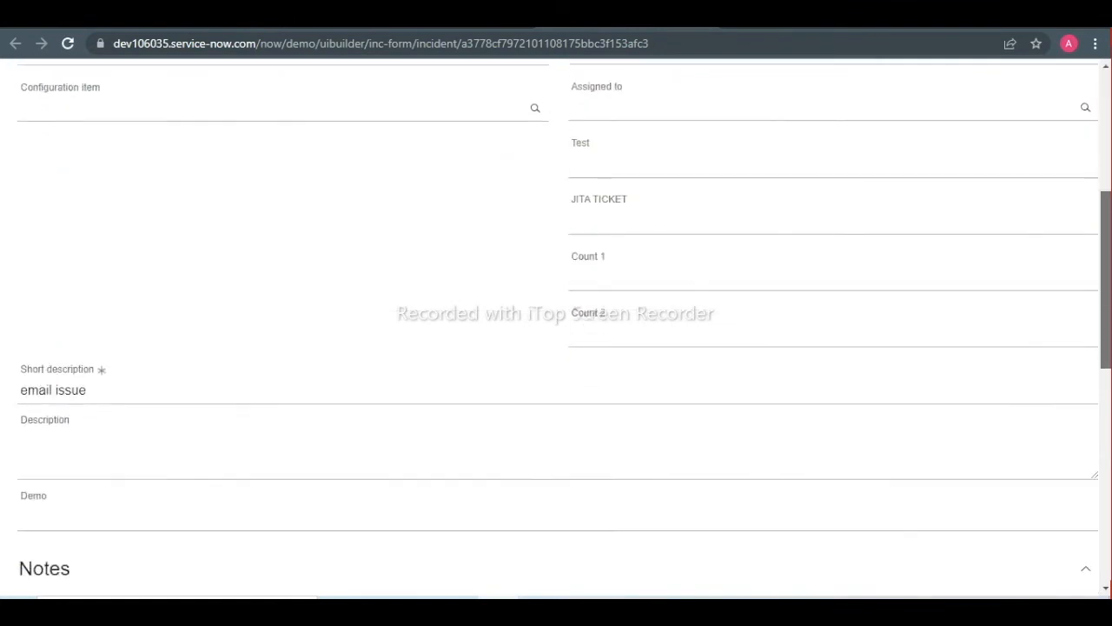
drag(1107, 411, 1108, 177)
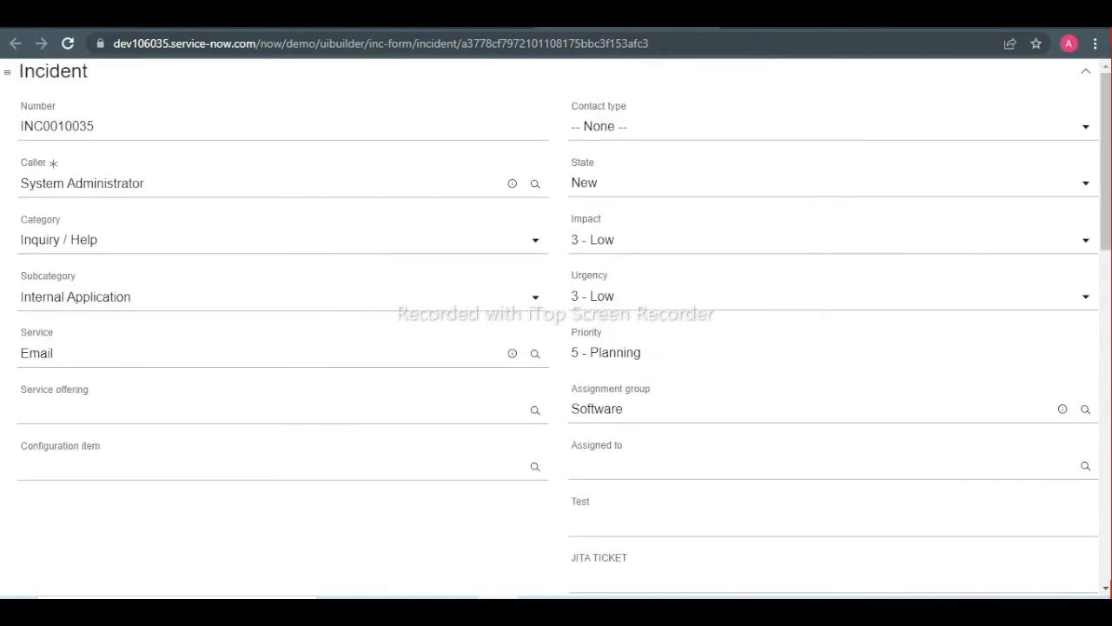
click(452, 15)
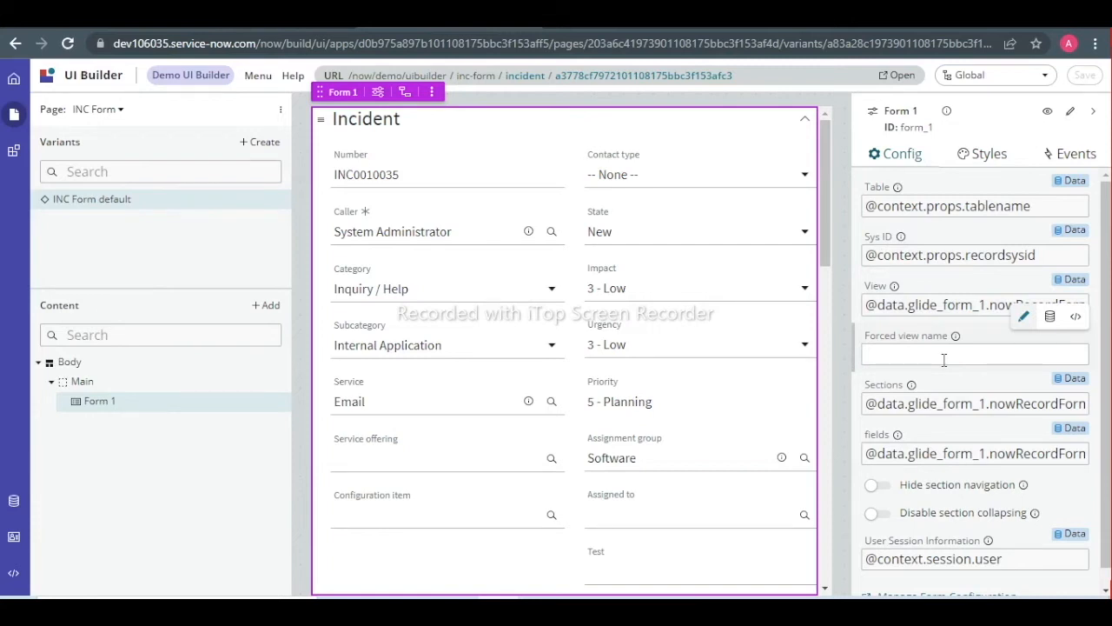
Switch the editor to First Page and check incident INC0010035 in the live list and on the live INC Form page.
click(111, 113)
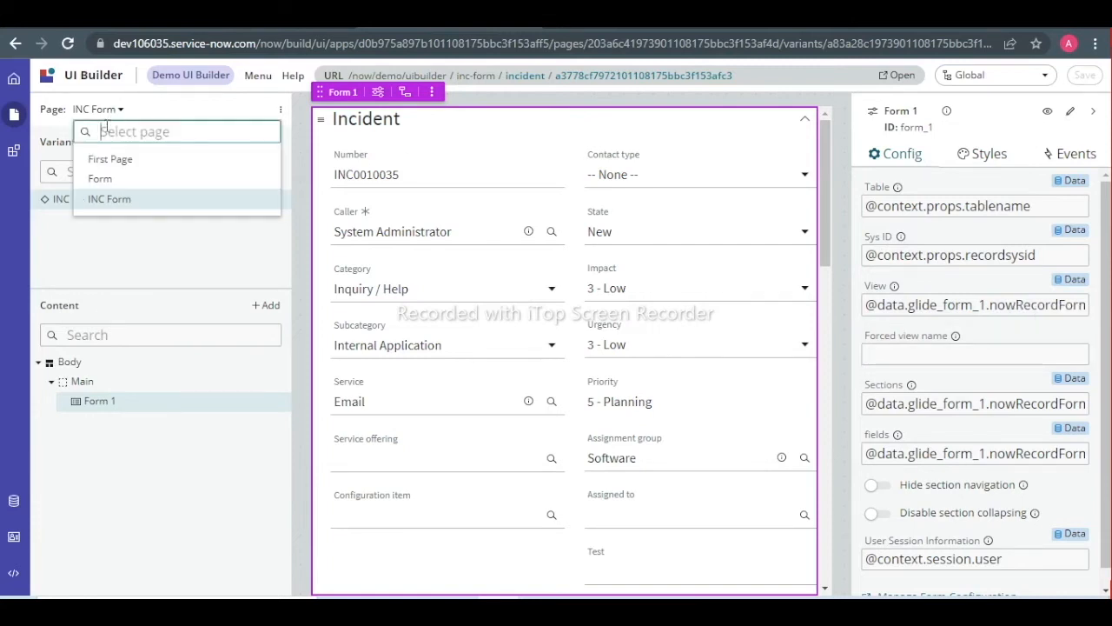
click(96, 159)
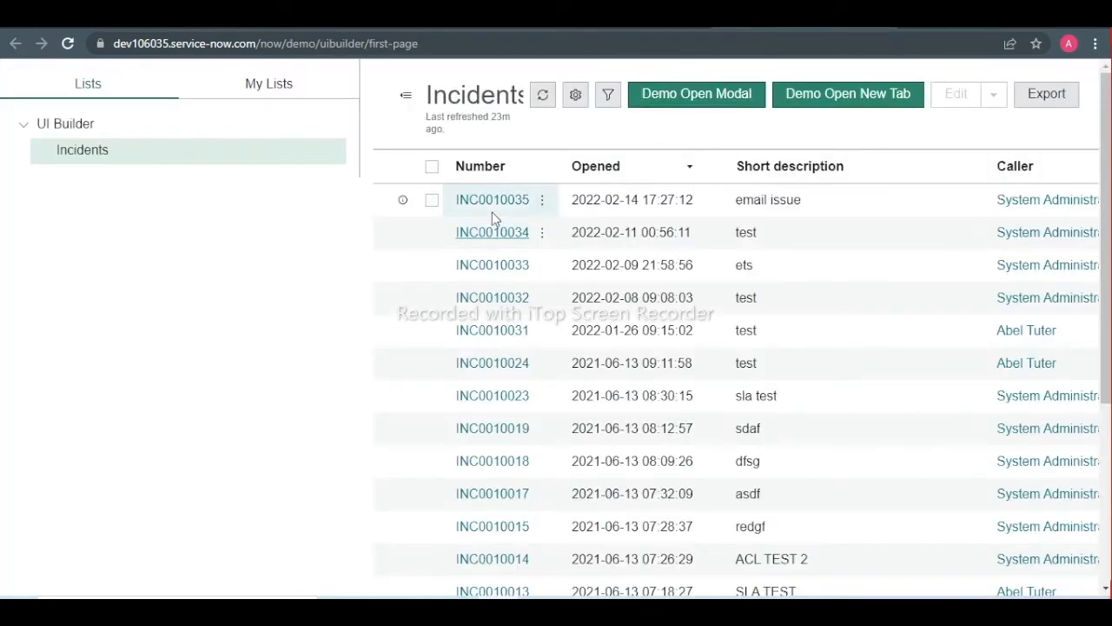
click(491, 199)
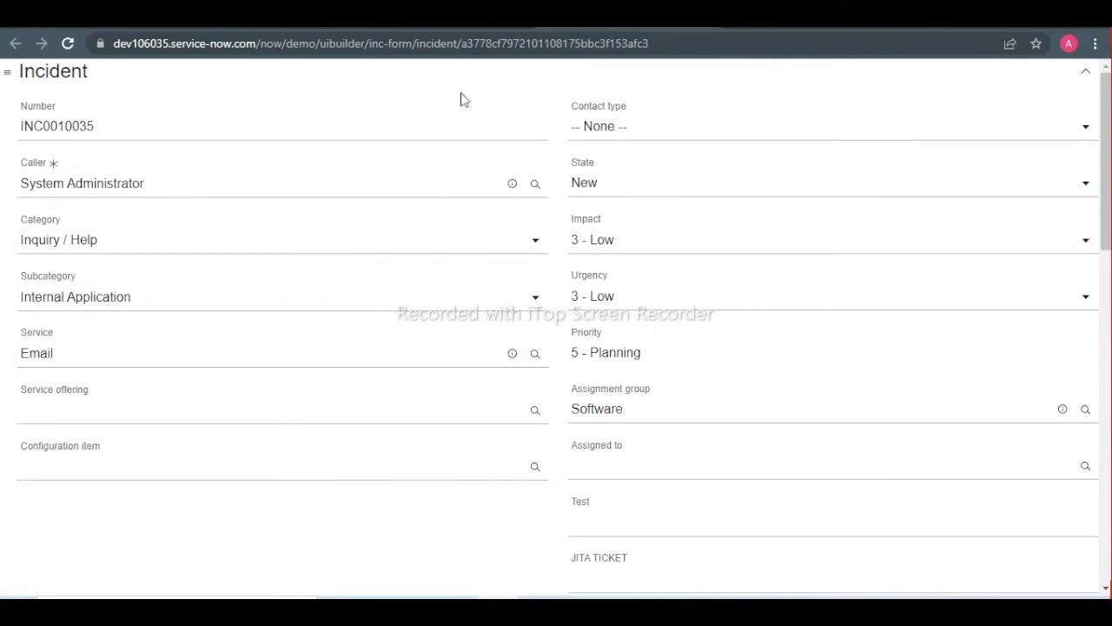
click(434, 22)
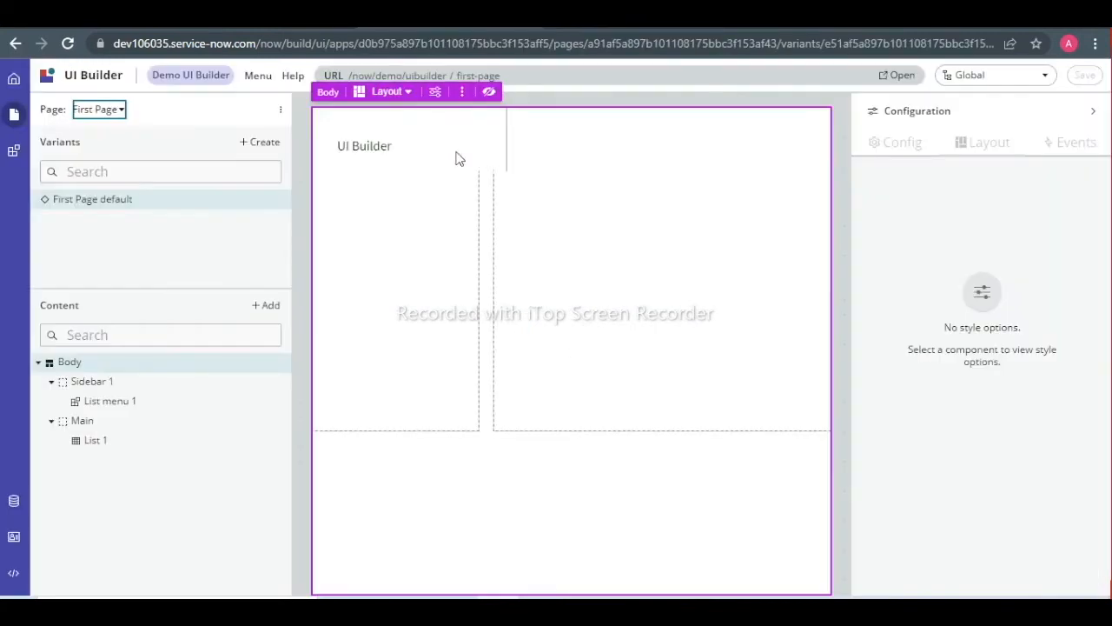
Add a Link to destination event handler to the Row Clicked event of the List 1 component.
click(172, 442)
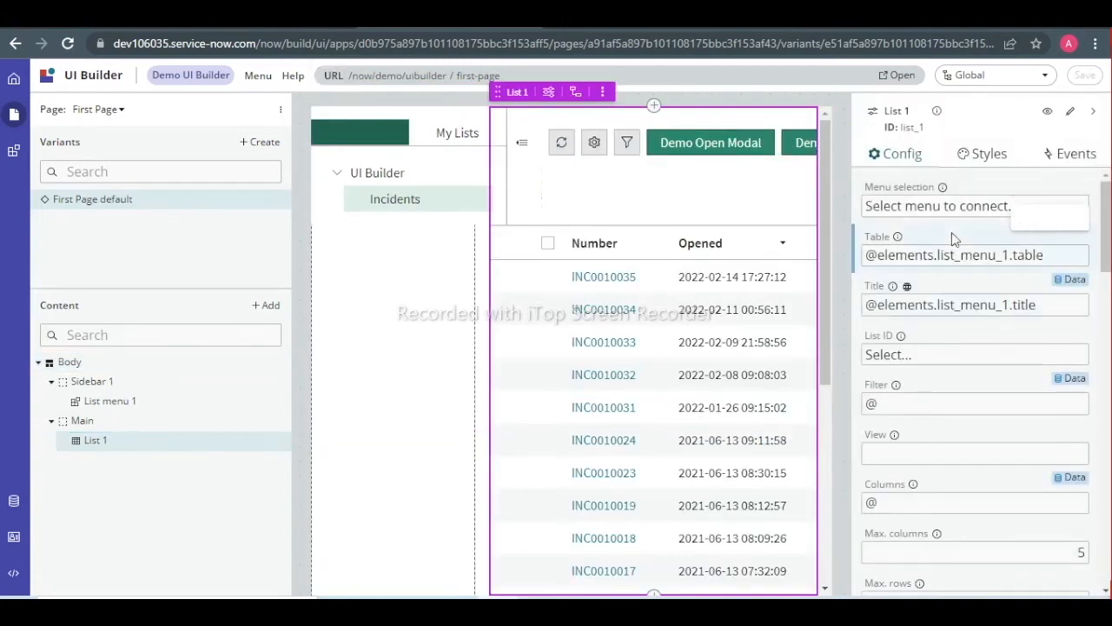
click(1073, 155)
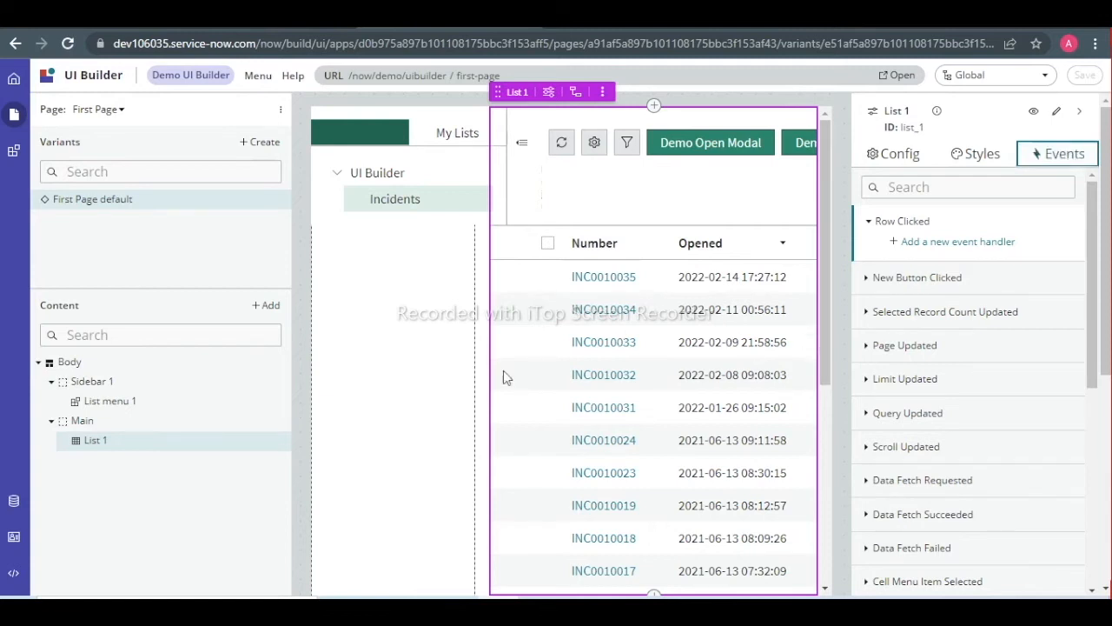
click(92, 445)
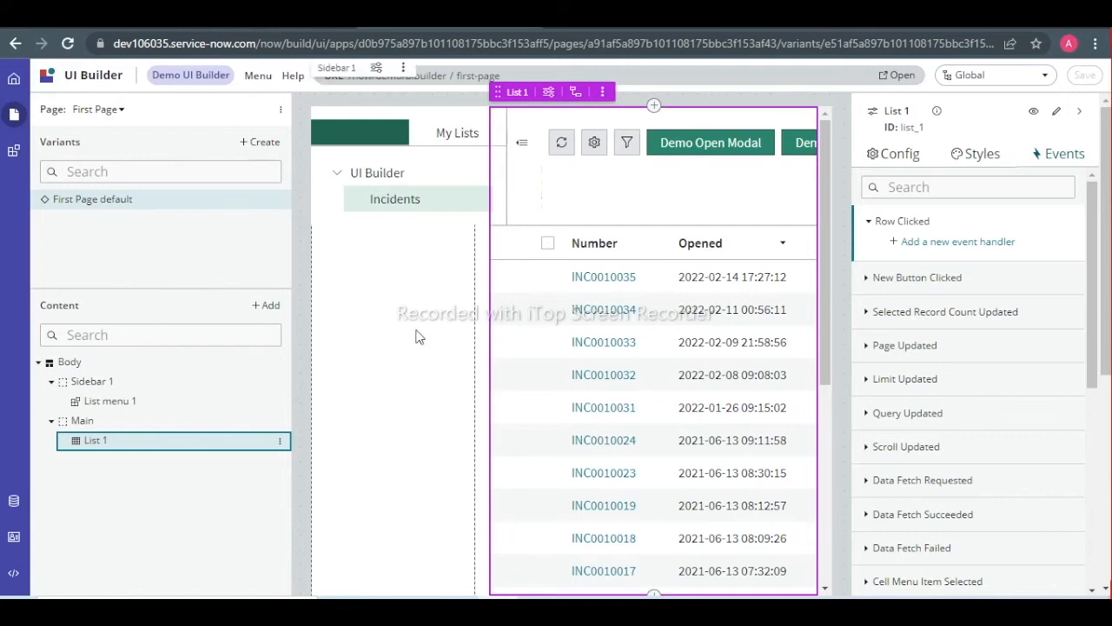
click(902, 167)
click(1086, 165)
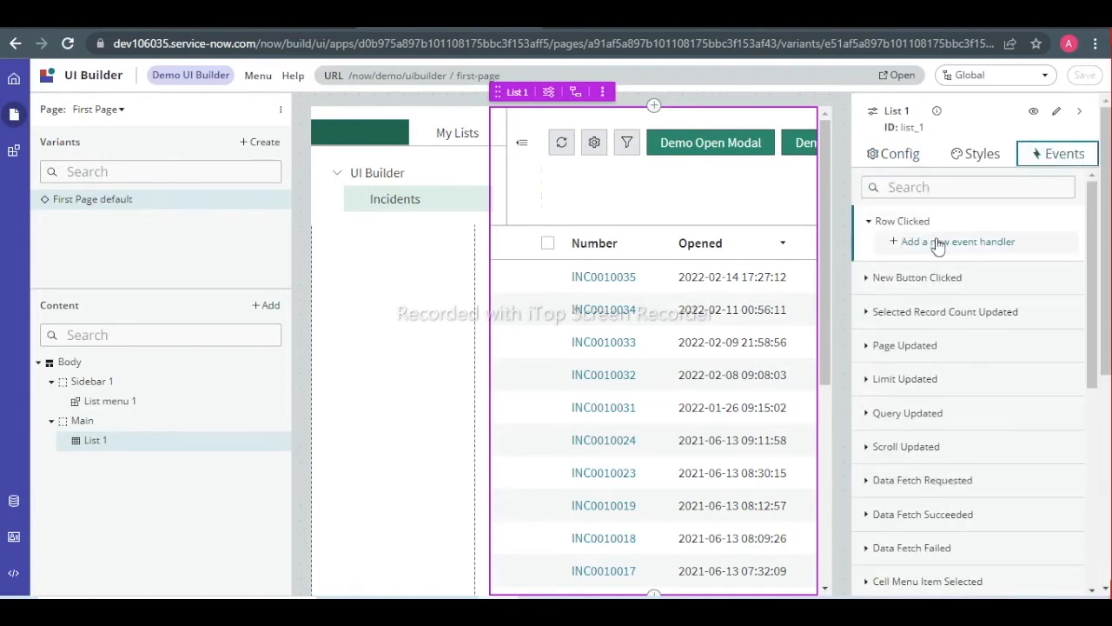
click(938, 247)
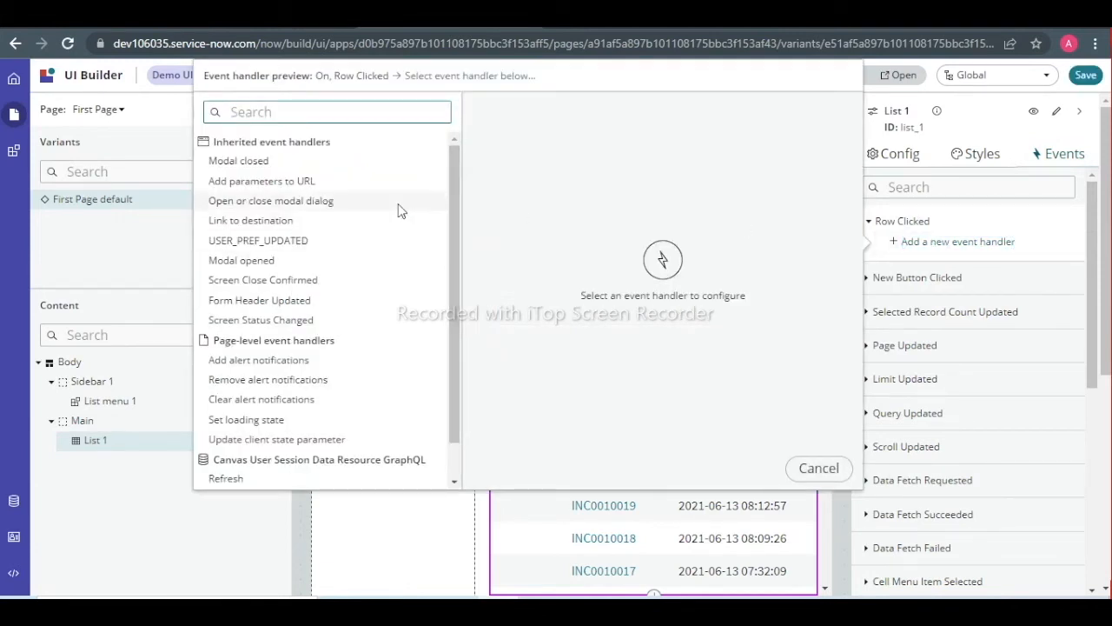
click(319, 224)
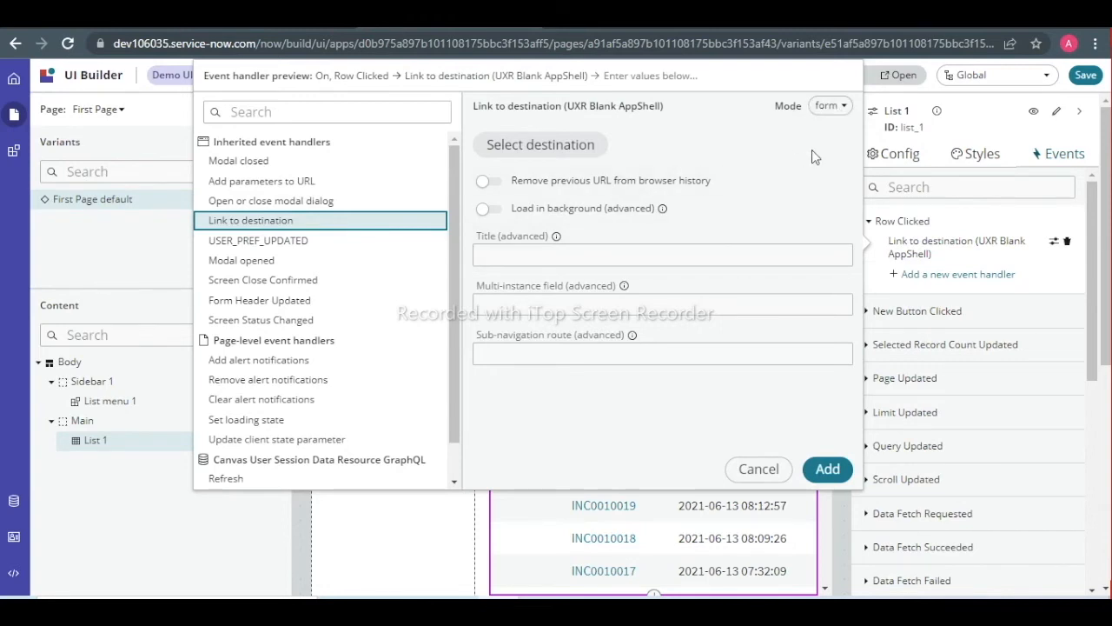
Choose the INC Form app route as the row-click handler's destination and open its tablename parameter for entry.
click(828, 106)
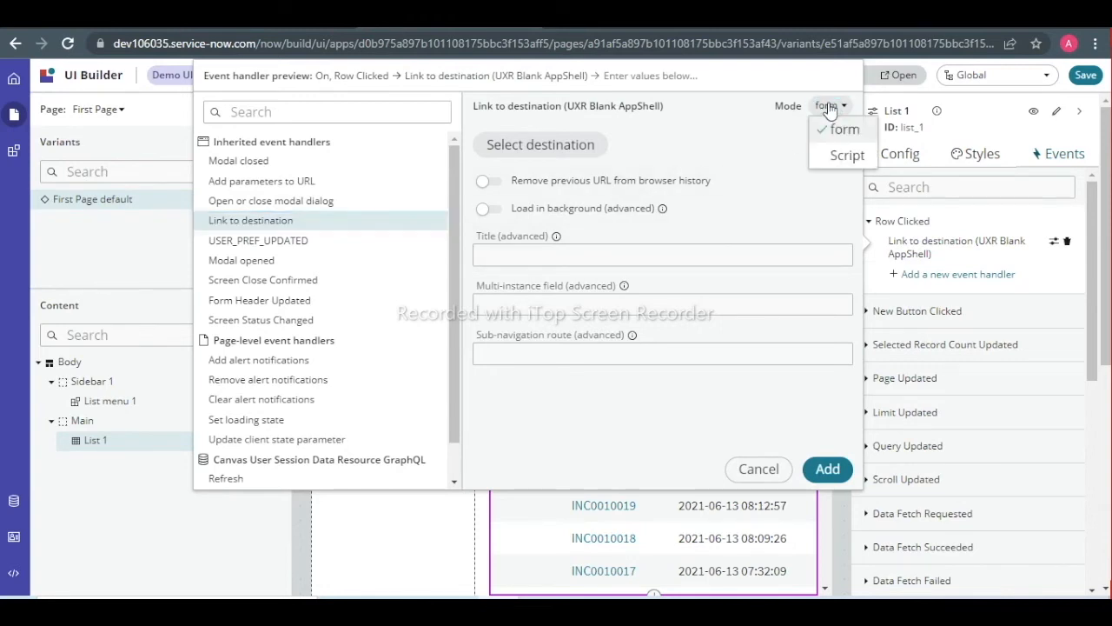
click(830, 110)
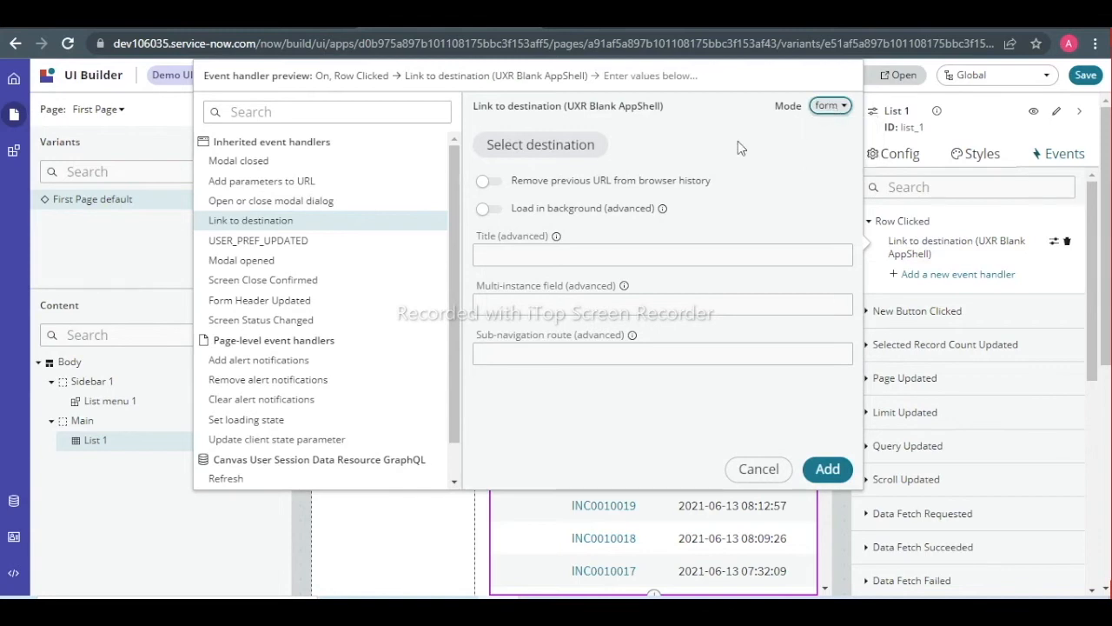
click(567, 149)
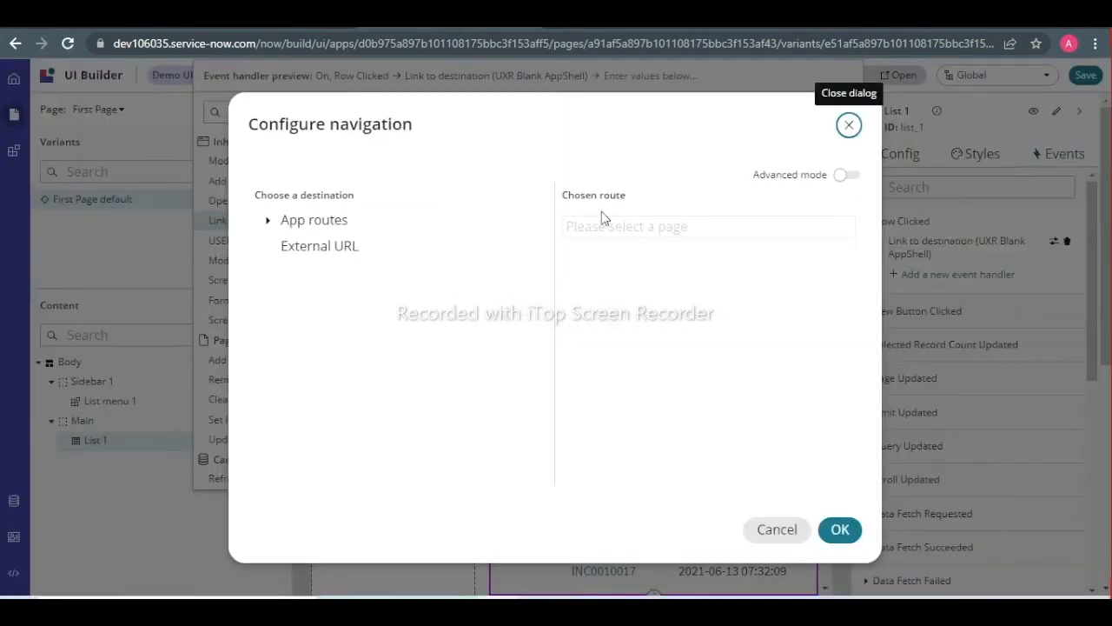
click(357, 246)
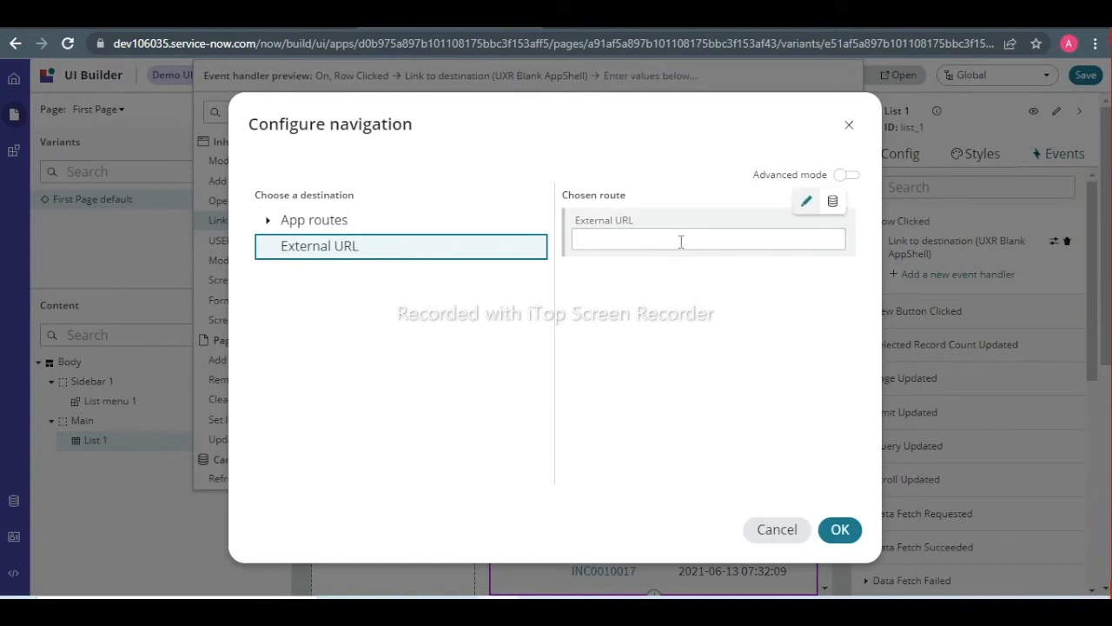
click(267, 222)
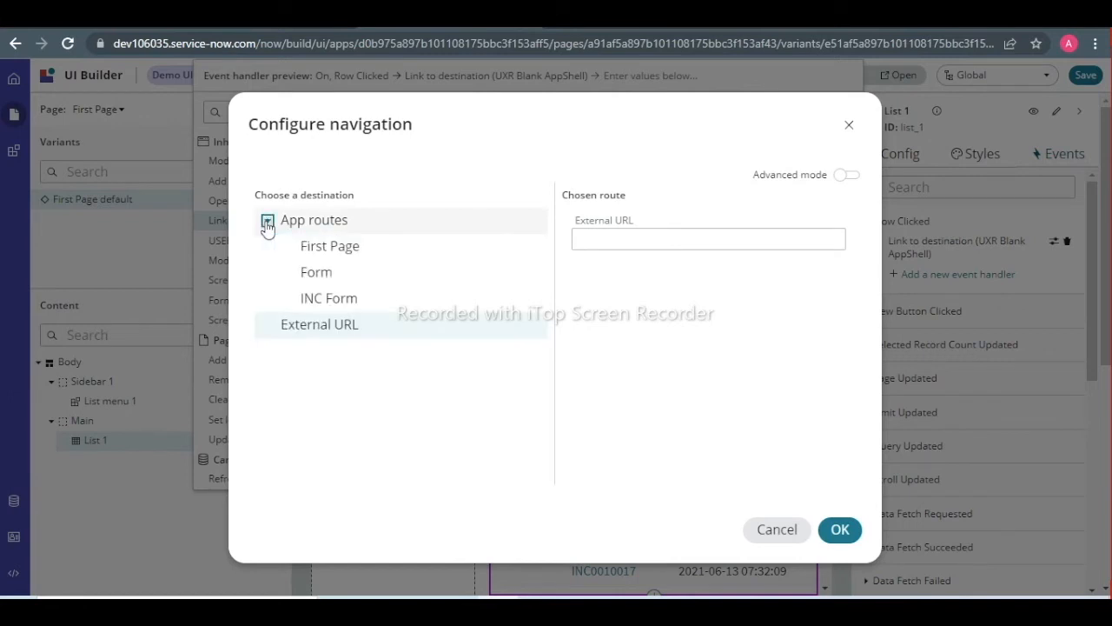
click(336, 304)
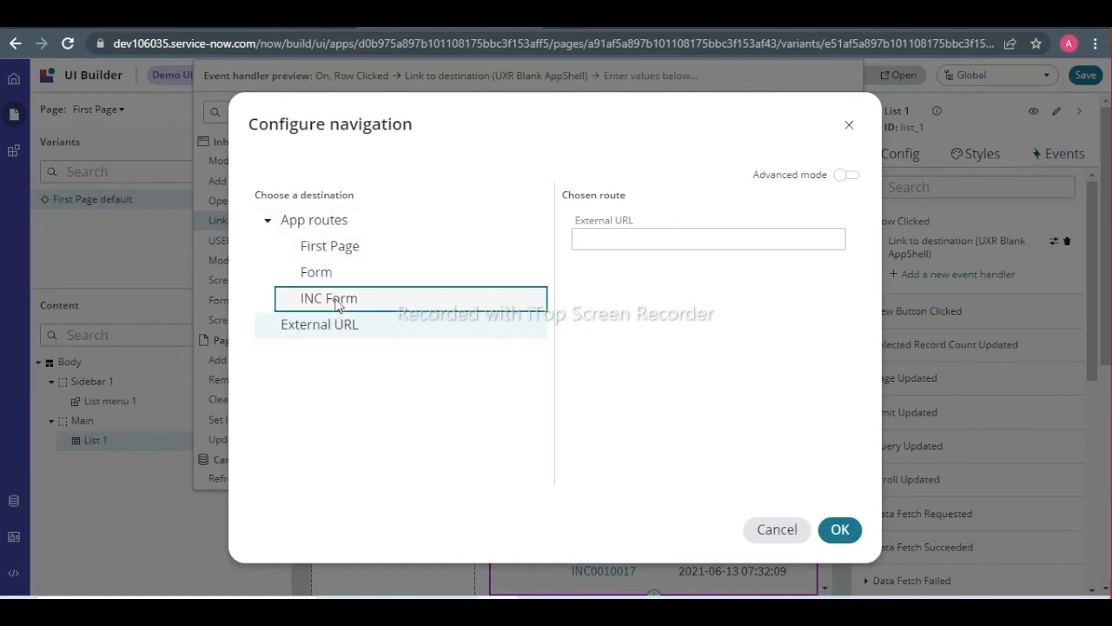
click(595, 274)
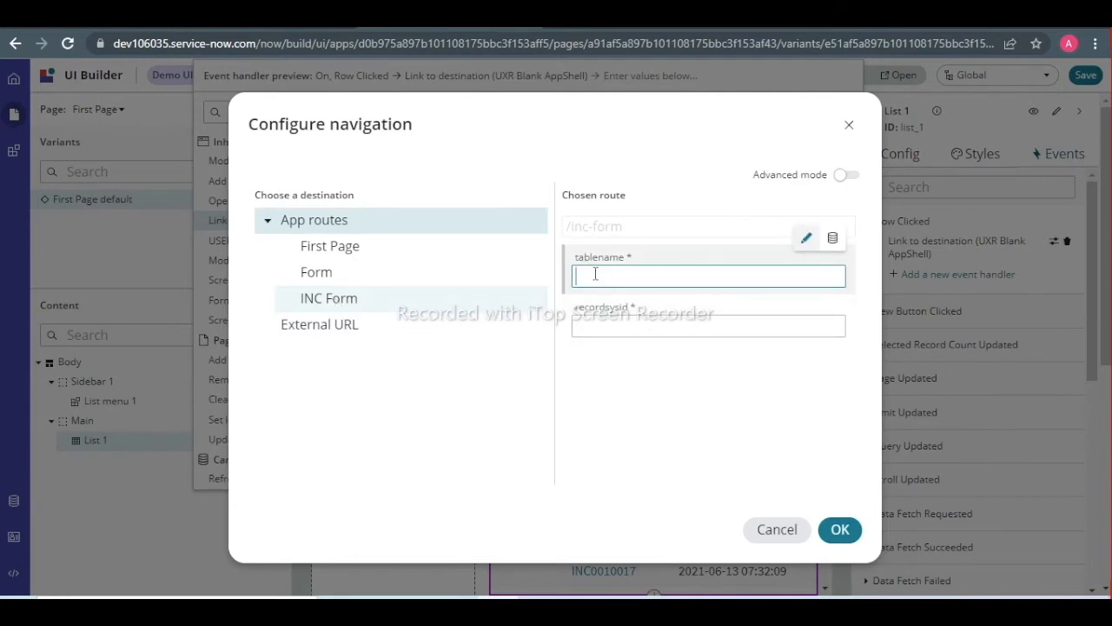
click(833, 238)
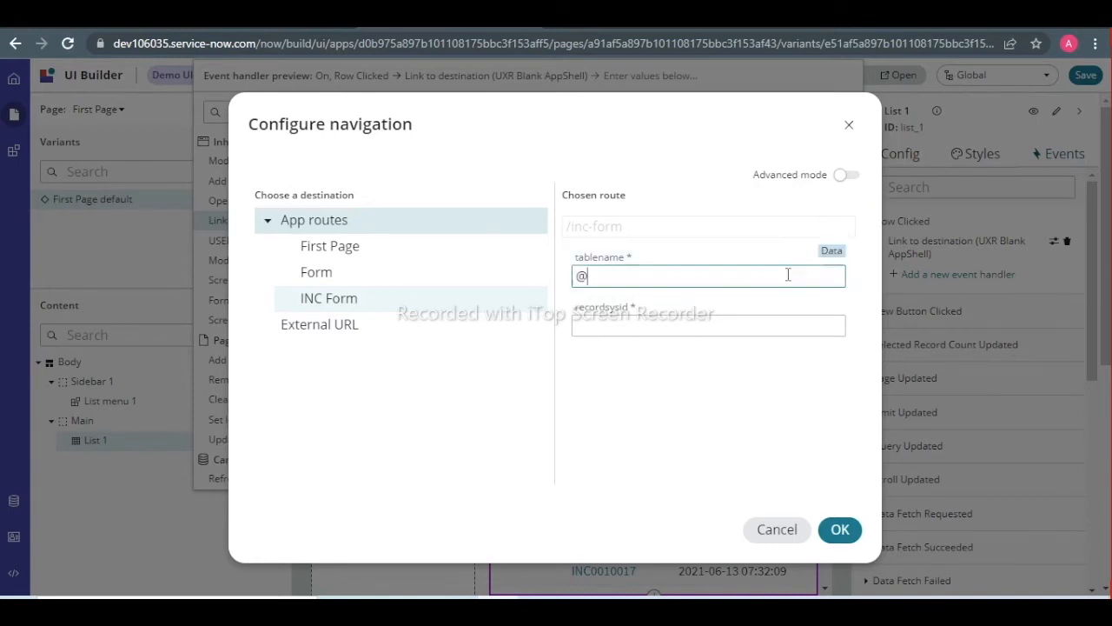
drag(843, 330, 835, 445)
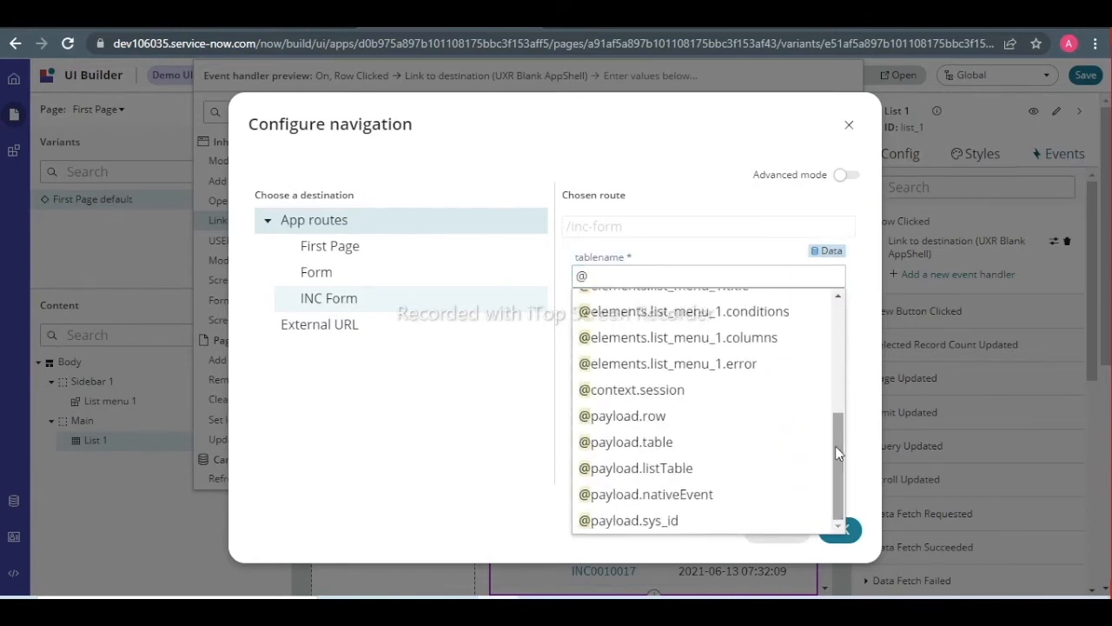
click(708, 444)
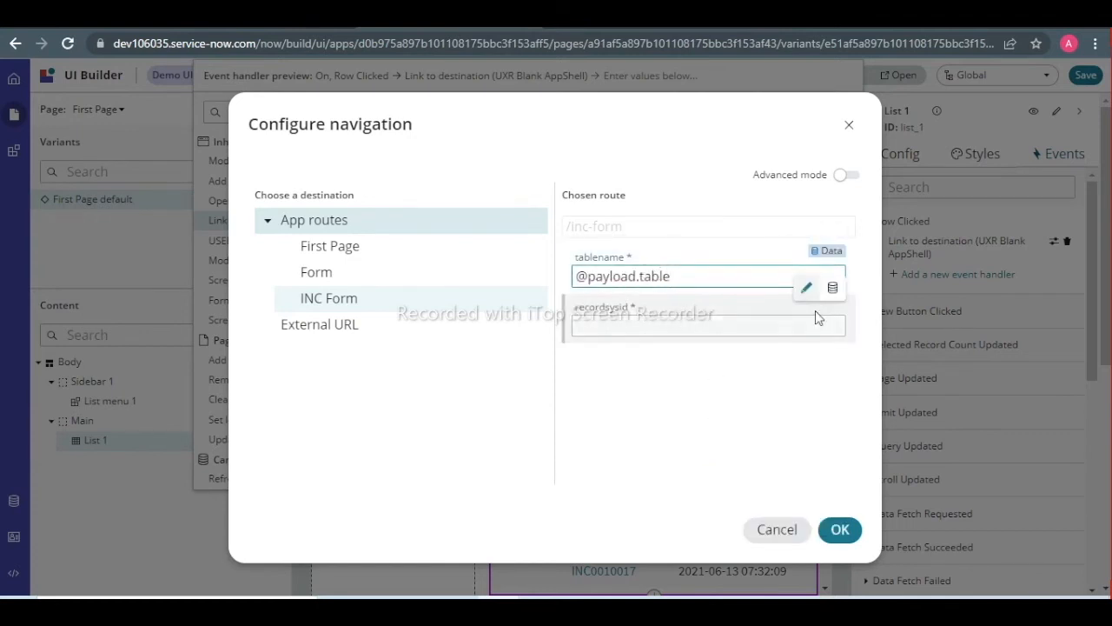
click(833, 288)
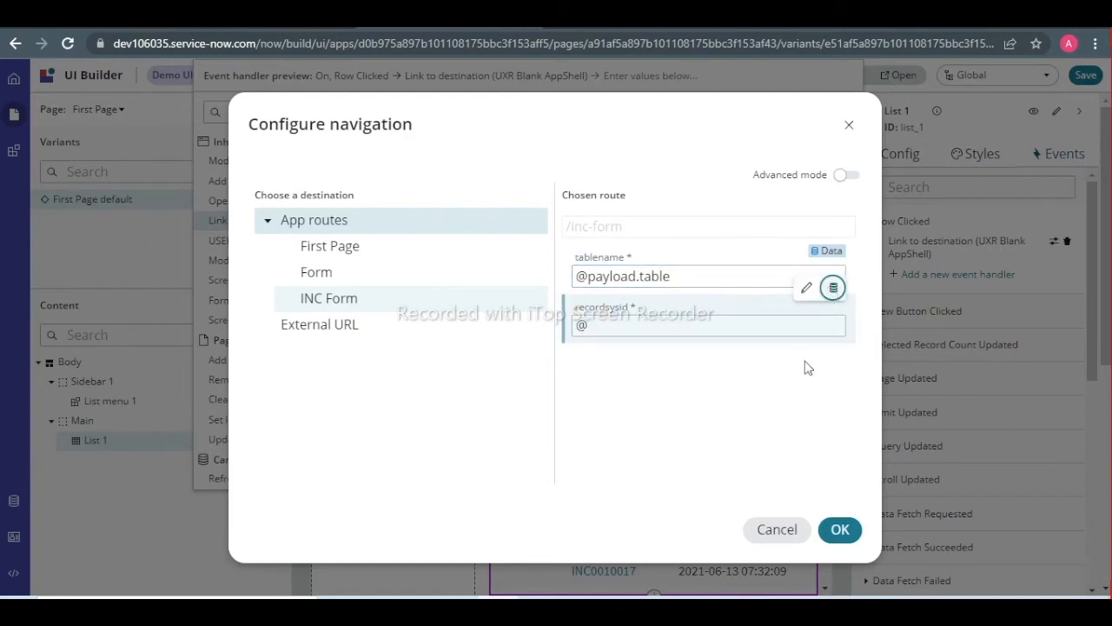
click(757, 330)
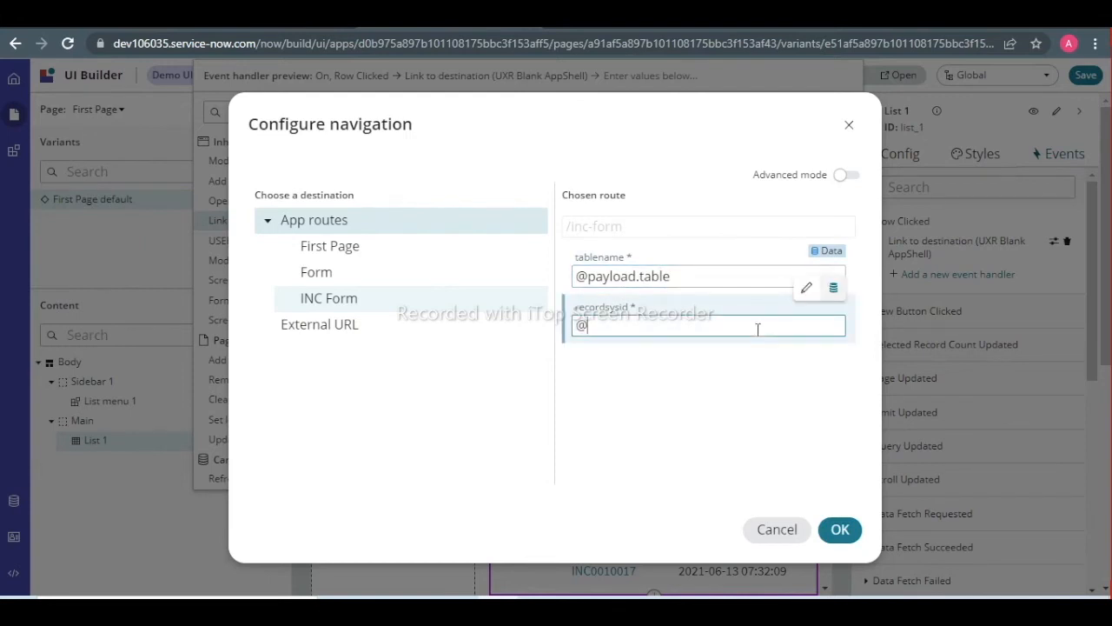
click(832, 292)
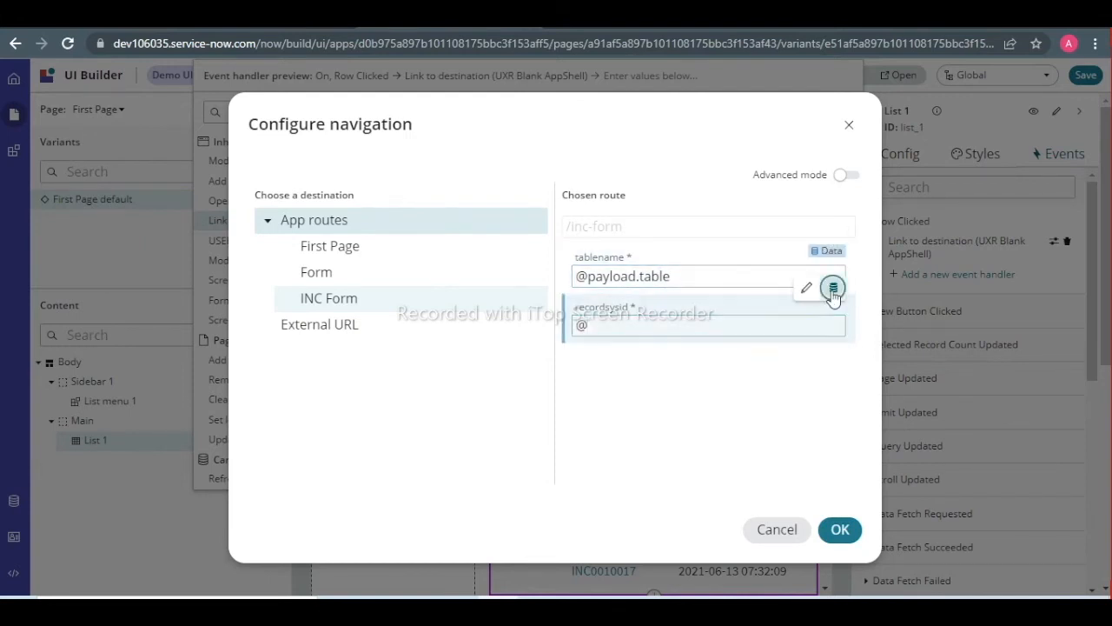
click(753, 327)
text(pa)
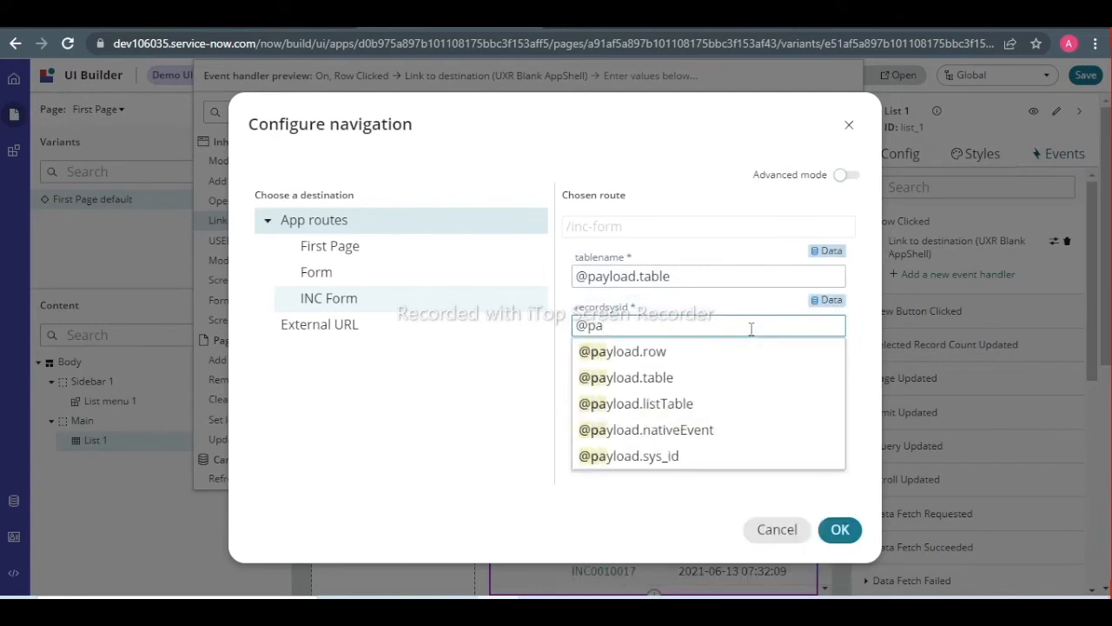
click(650, 455)
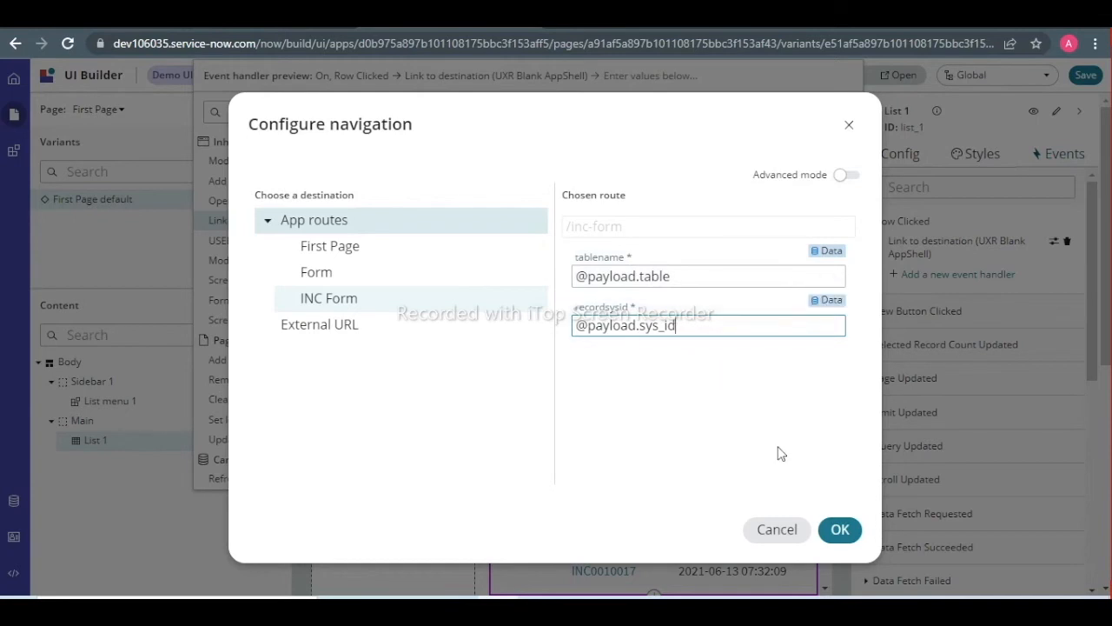
click(839, 532)
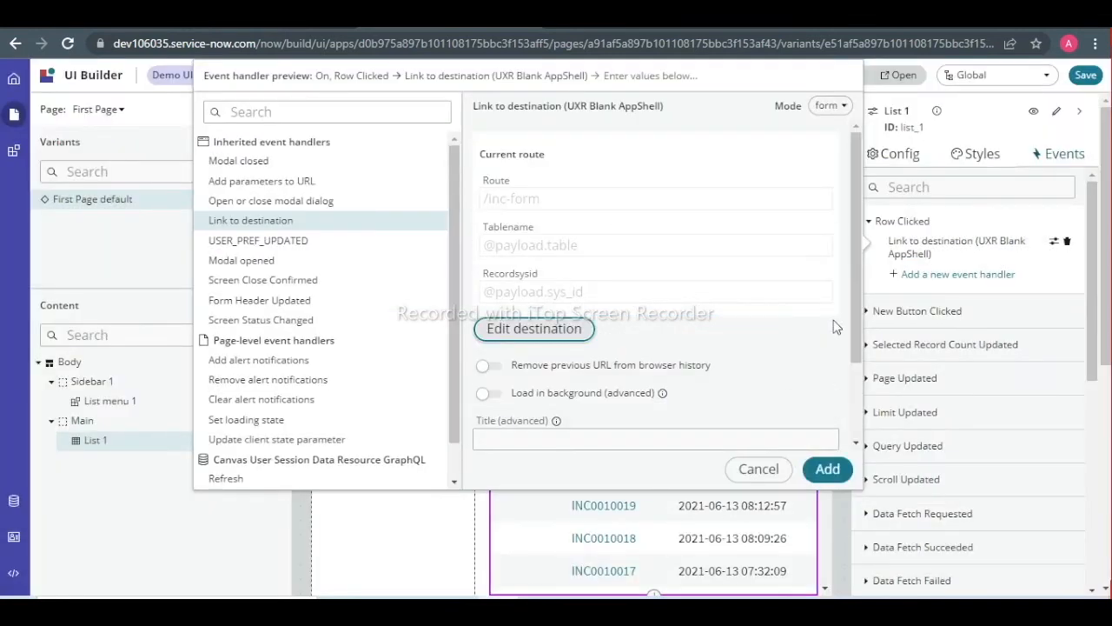
Give the Link to destination handler the title INCIDENT FORM, add it to the list's Row Clicked event, and save the page.
drag(858, 260, 852, 388)
click(638, 332)
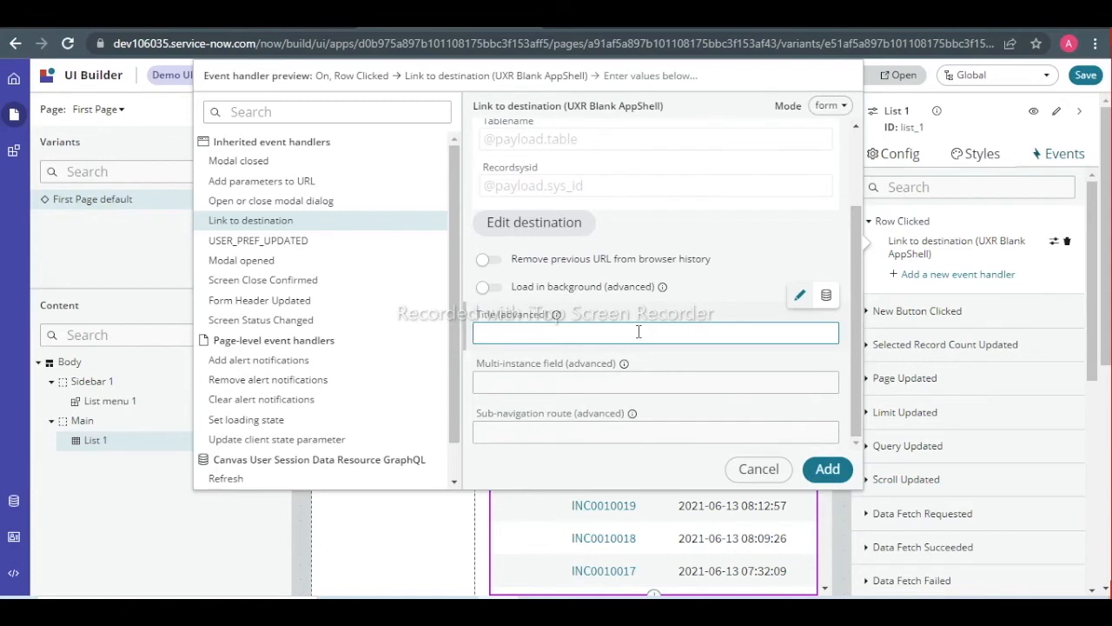
text(INCIDENT FORM)
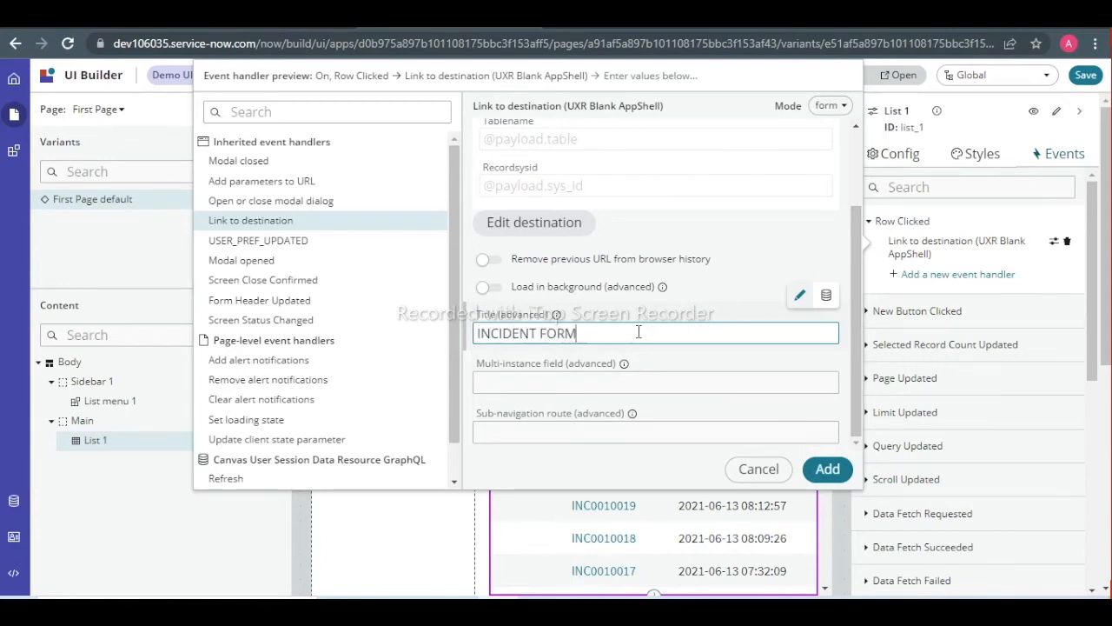
click(828, 470)
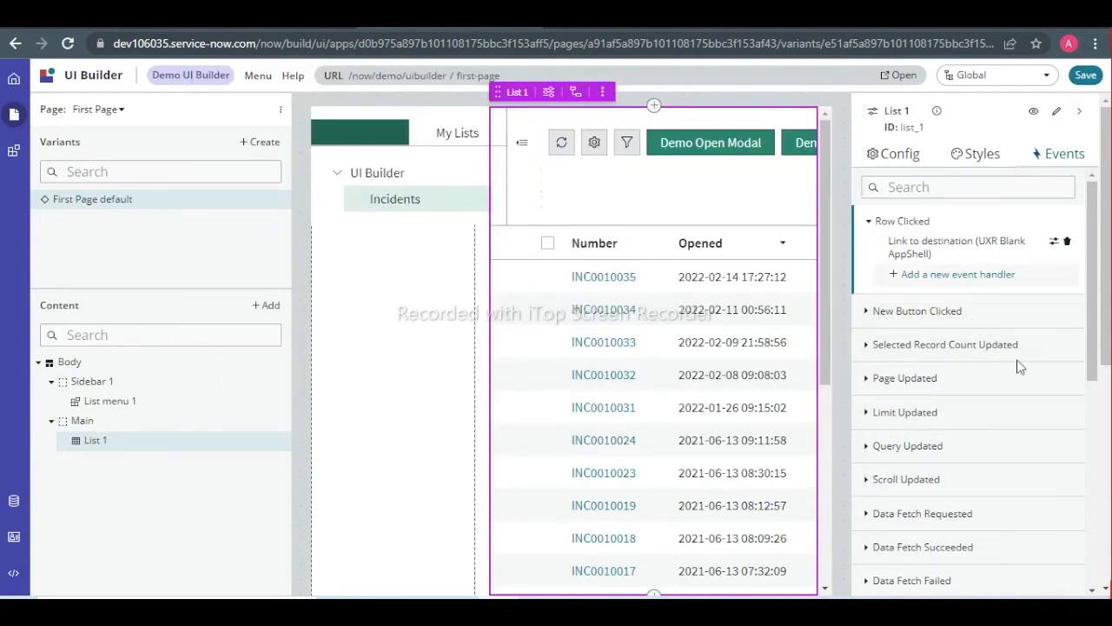
click(1084, 77)
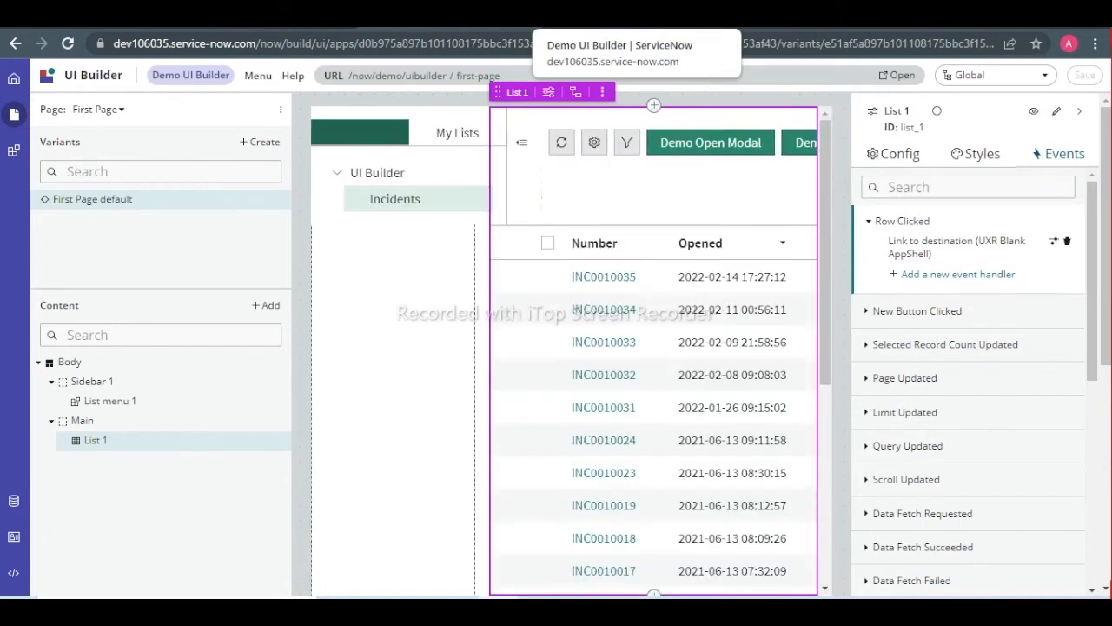
Reload the published first page of Demo UI Builder and open incident INC0010035 from its list.
click(621, 16)
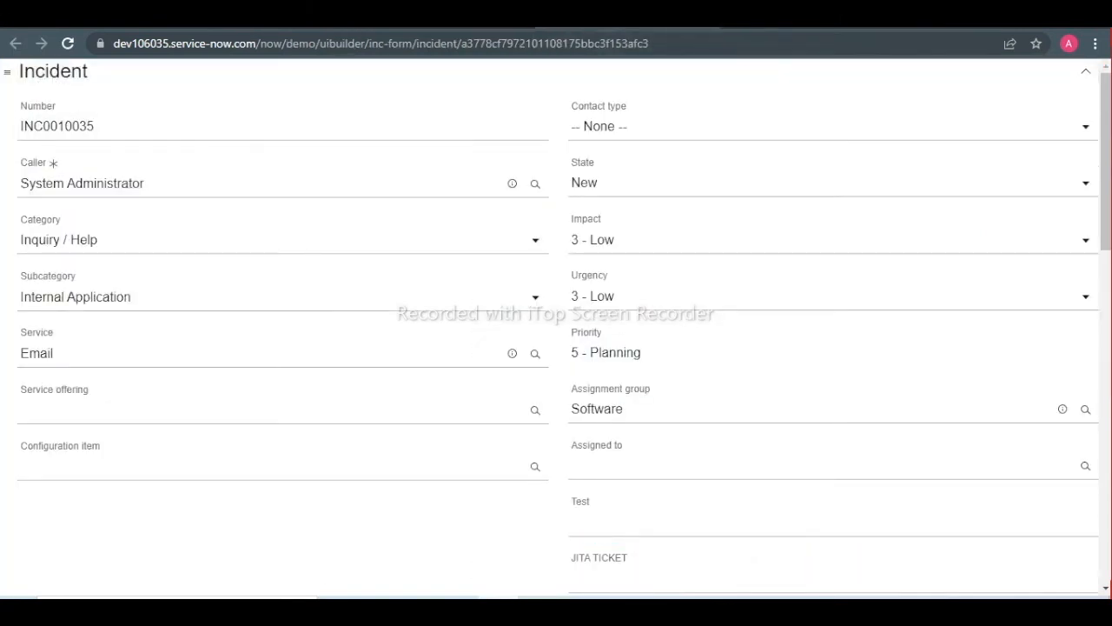
click(801, 16)
click(67, 45)
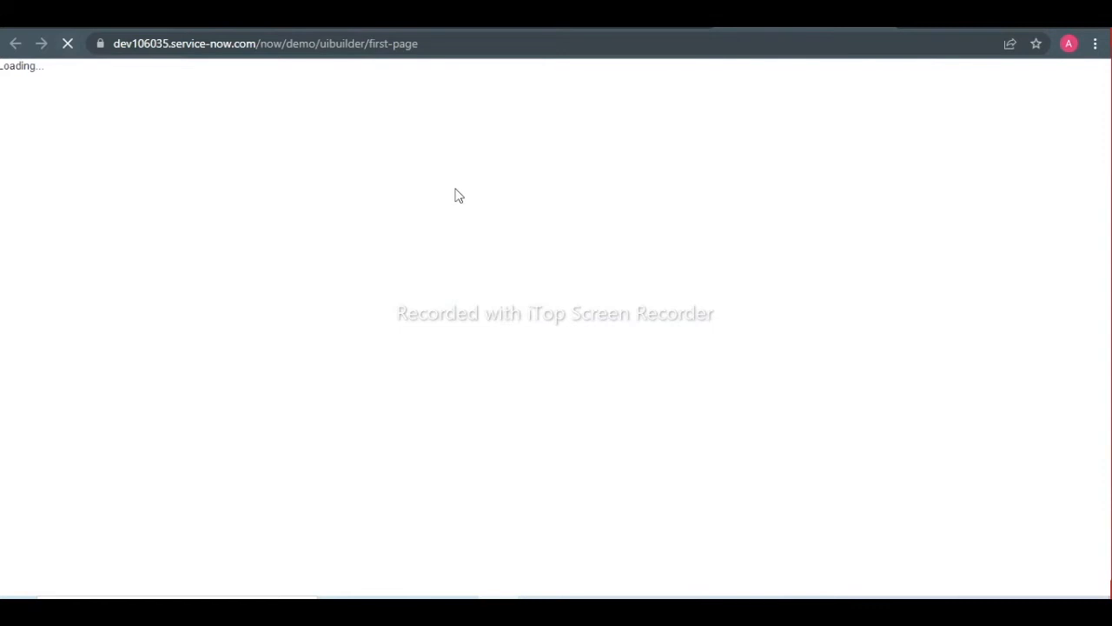
click(620, 29)
click(778, 29)
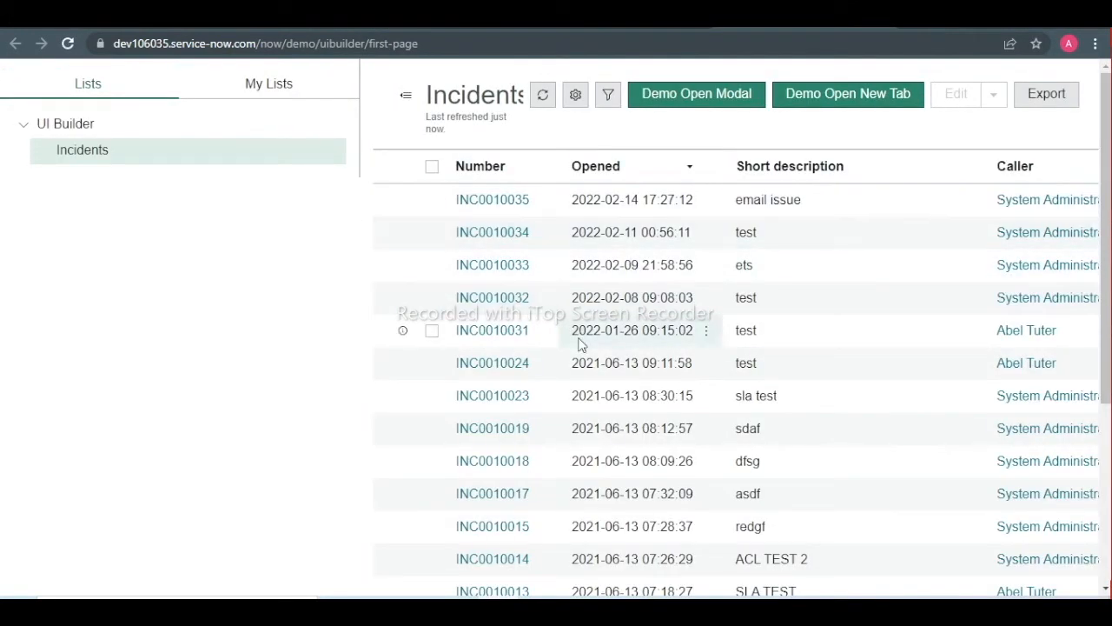
click(477, 202)
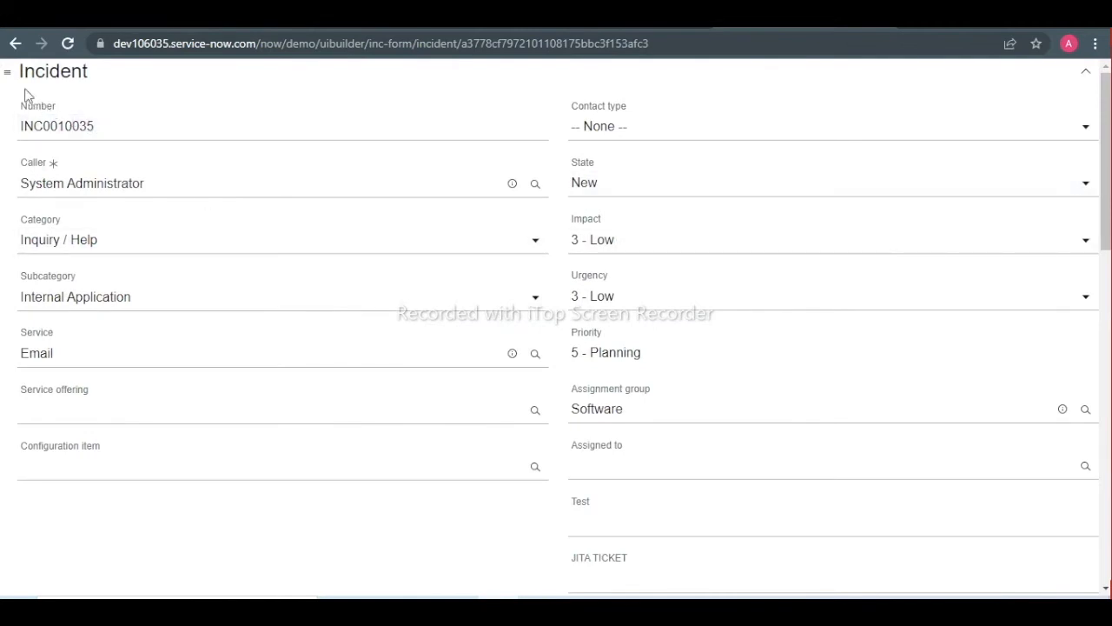
Go back to the Incidents list, open INC0010023 to view its form, and return to the list.
click(14, 44)
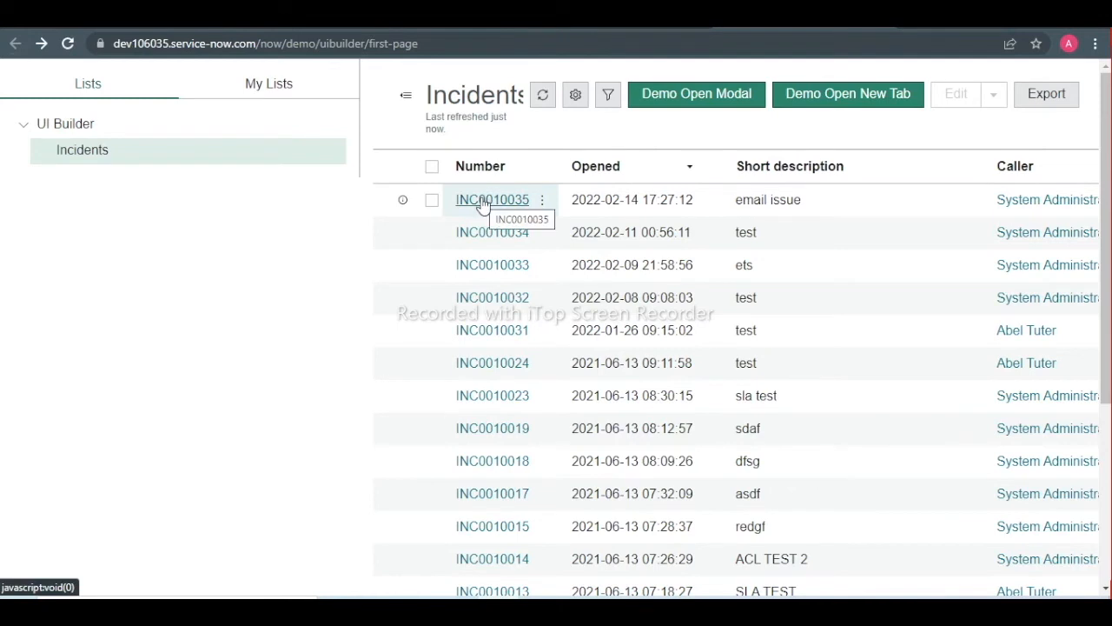
click(509, 397)
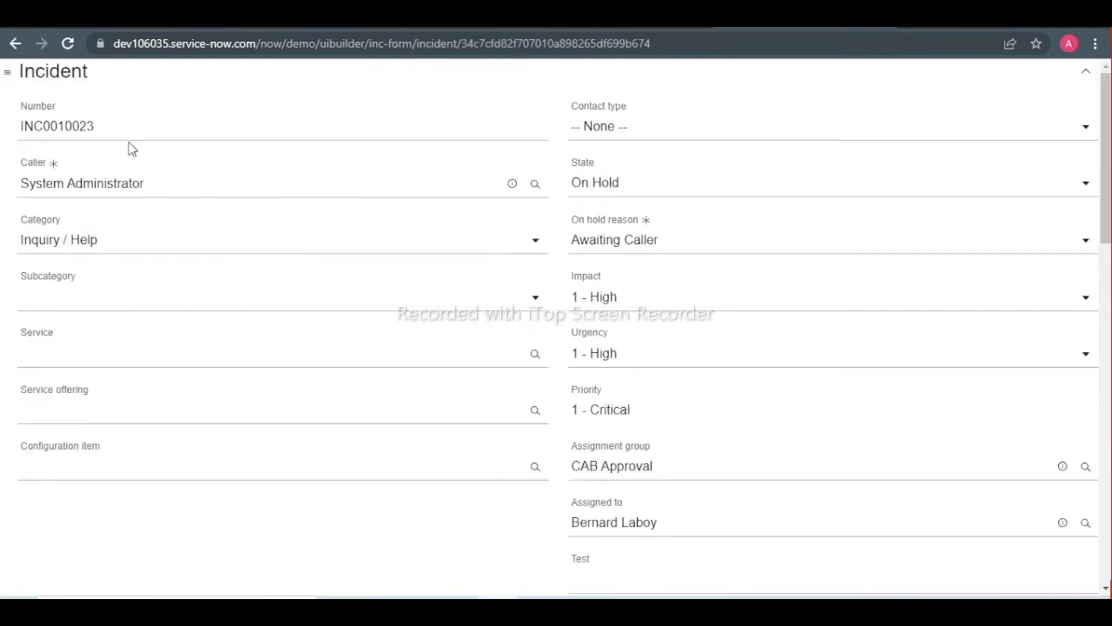
drag(1102, 208, 1109, 155)
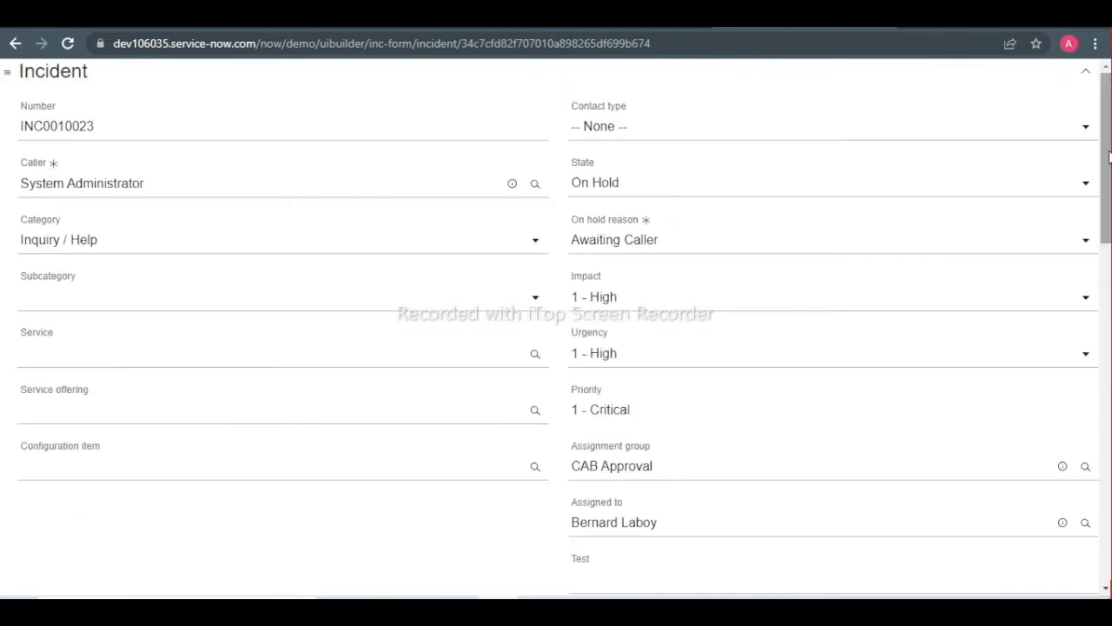
click(14, 42)
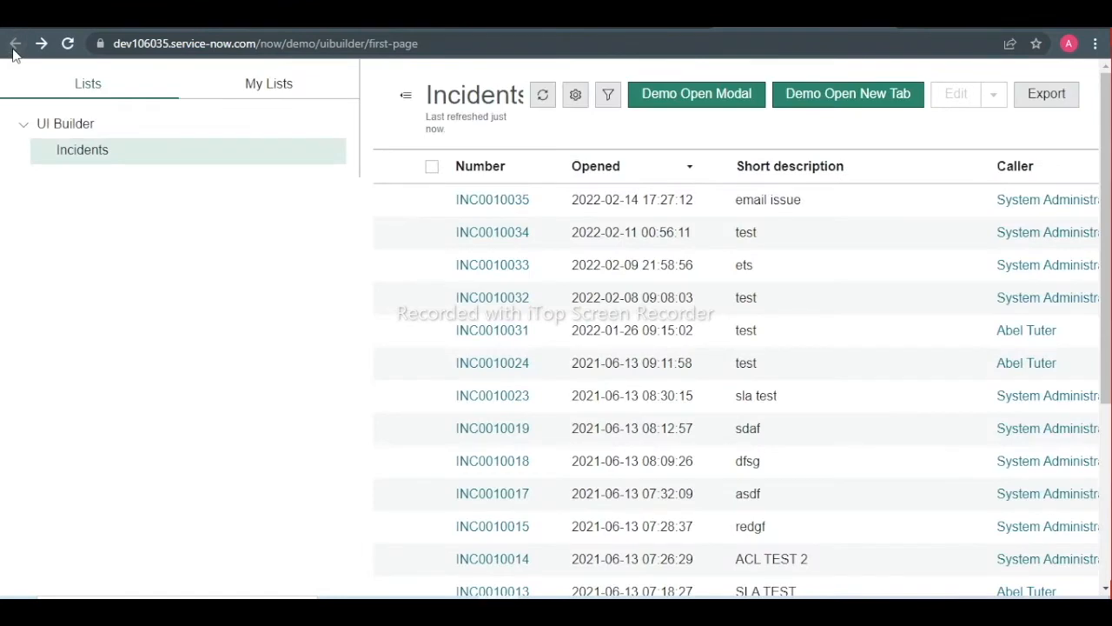
Browse the Incidents list, look through the form of INC0010032, and return to the list.
scroll(777, 193, down, 3)
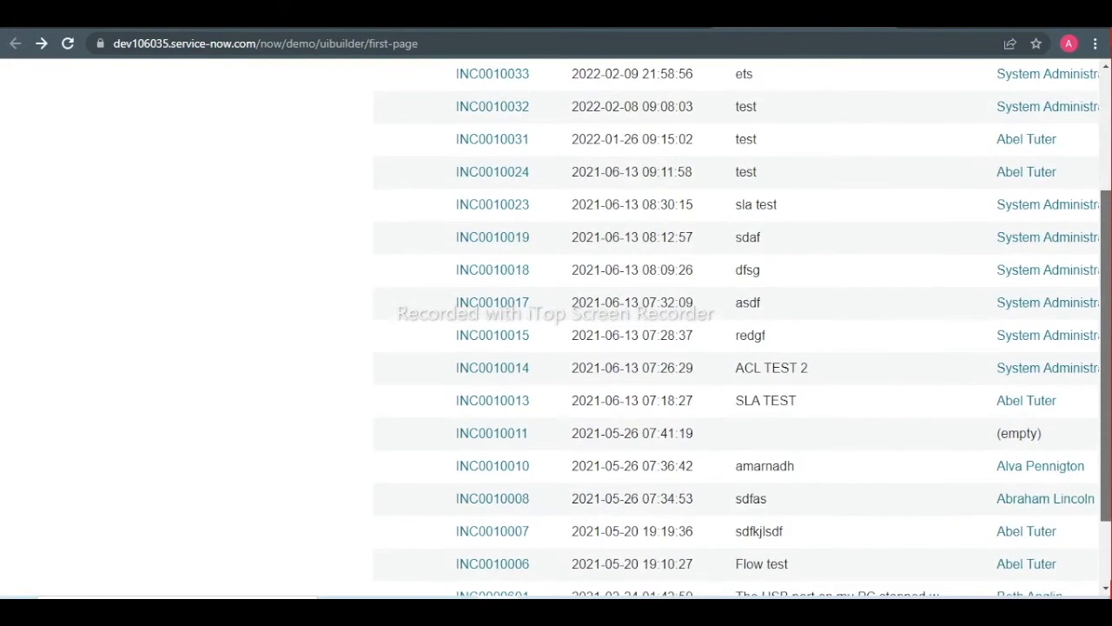
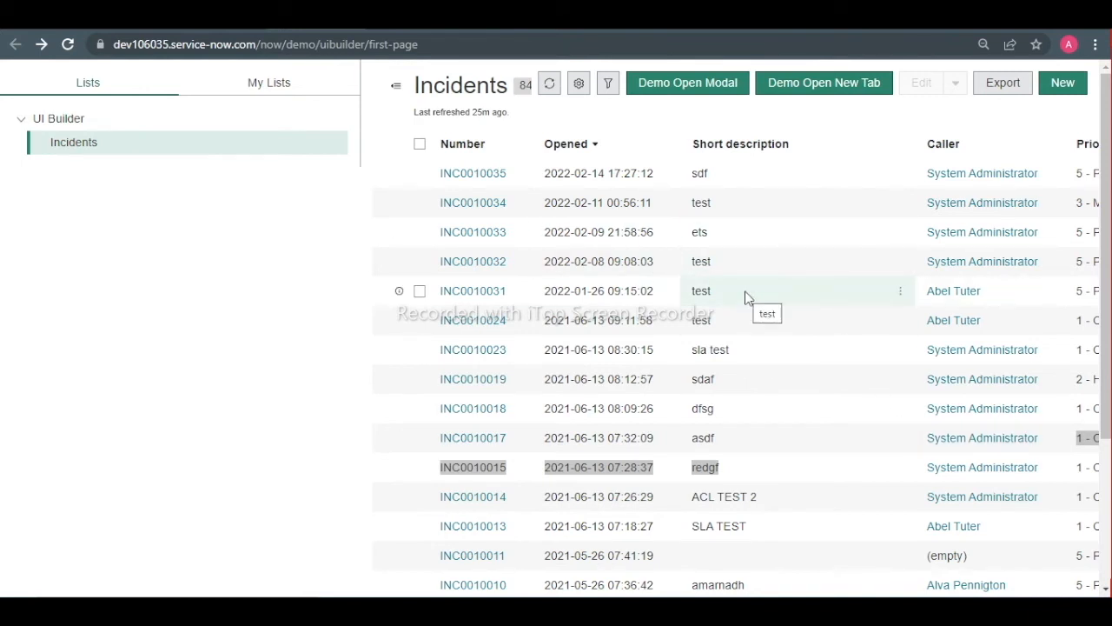
click(485, 267)
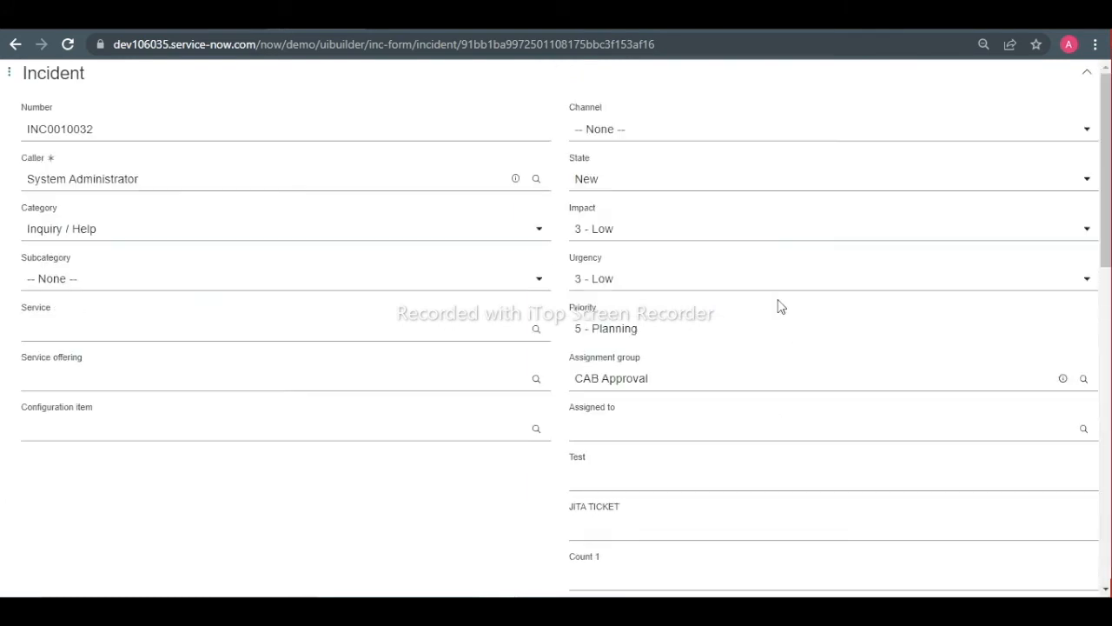
scroll(794, 336, down, 5)
drag(1105, 383, 1103, 178)
click(16, 43)
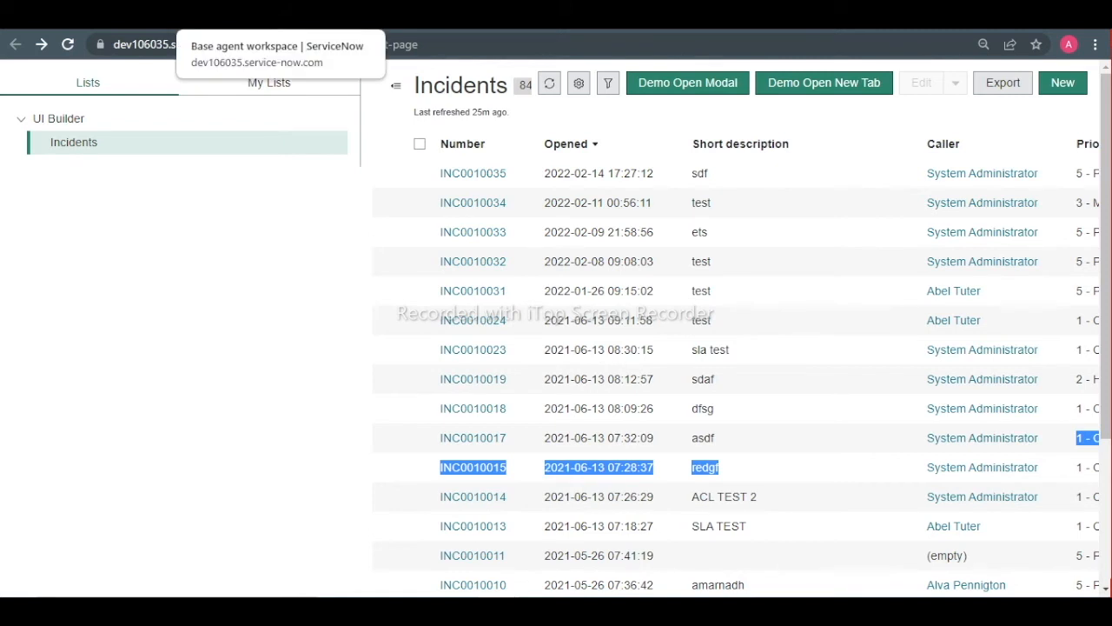
Switch to the Base agent workspace and examine its notifications, search, user menu, list page and analytics page.
click(252, 19)
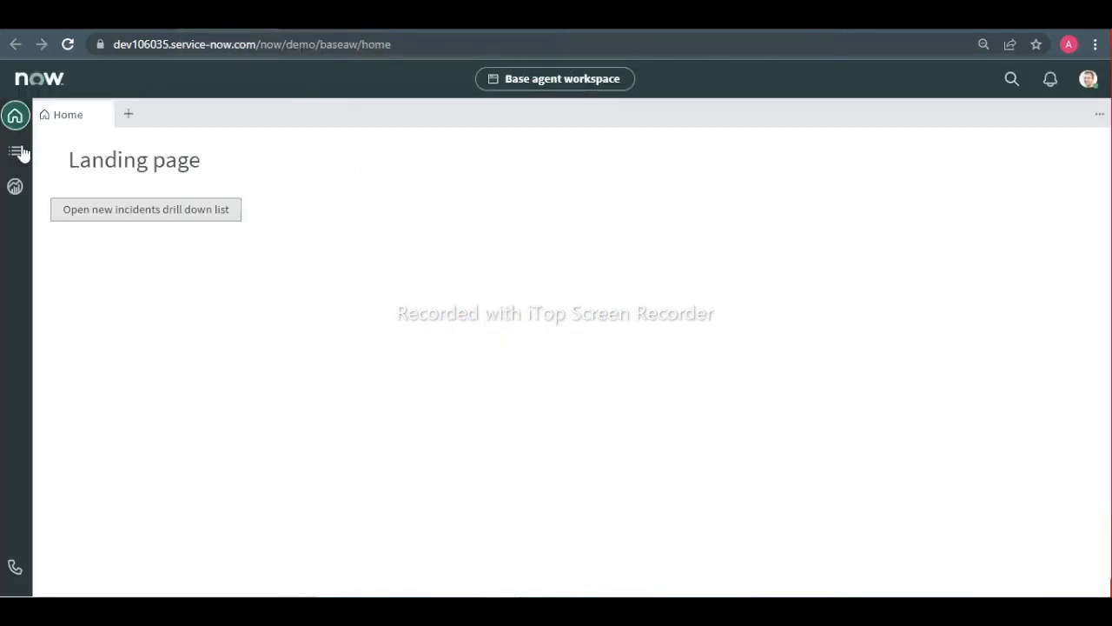
click(1056, 83)
click(1011, 78)
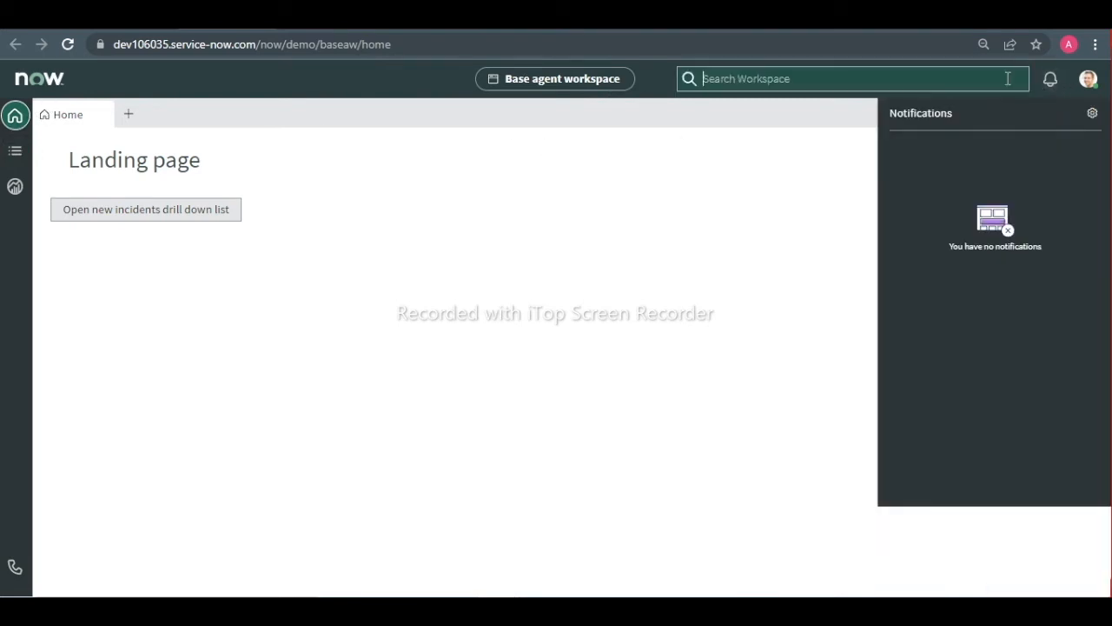
click(1087, 80)
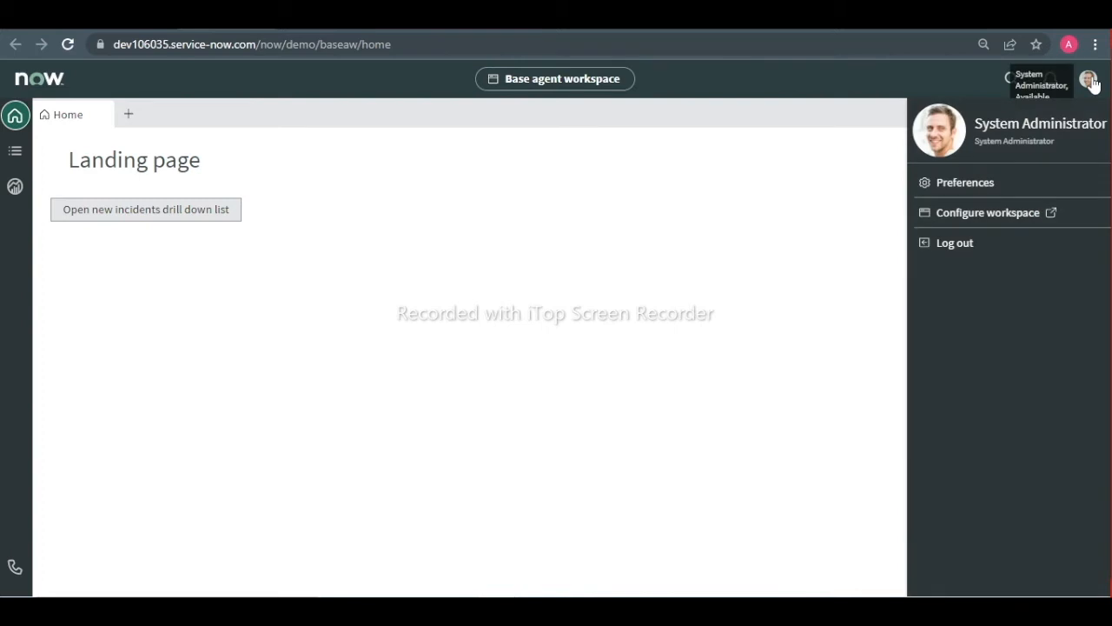
click(694, 270)
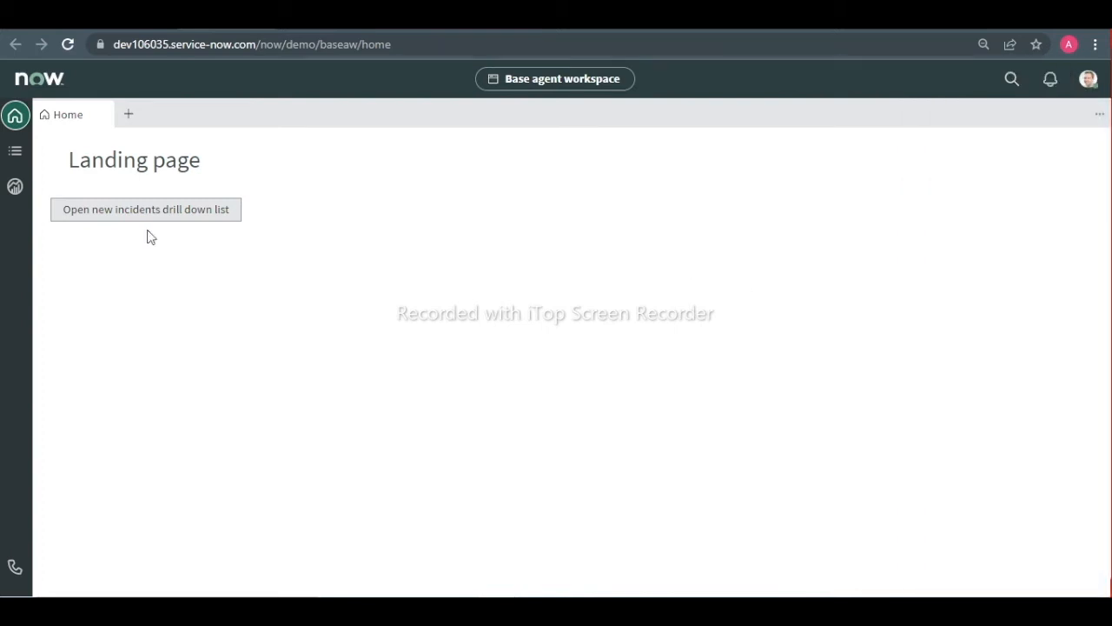
click(15, 152)
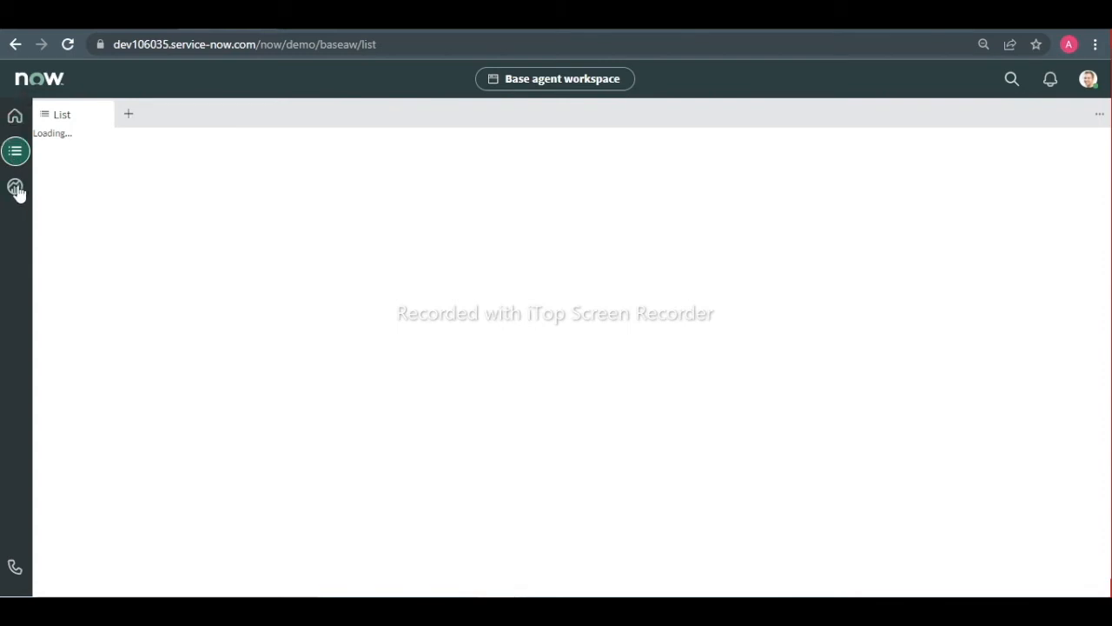
click(16, 188)
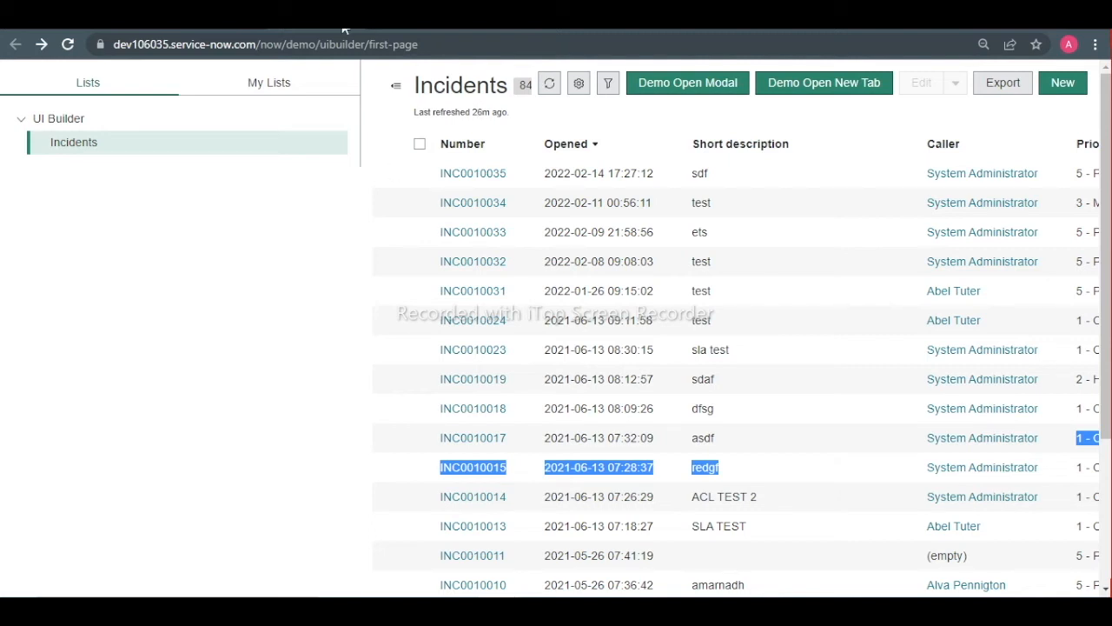
Find Demo UI Builder among the UX Applications and view its application record with its App Shell UI setting.
click(471, 19)
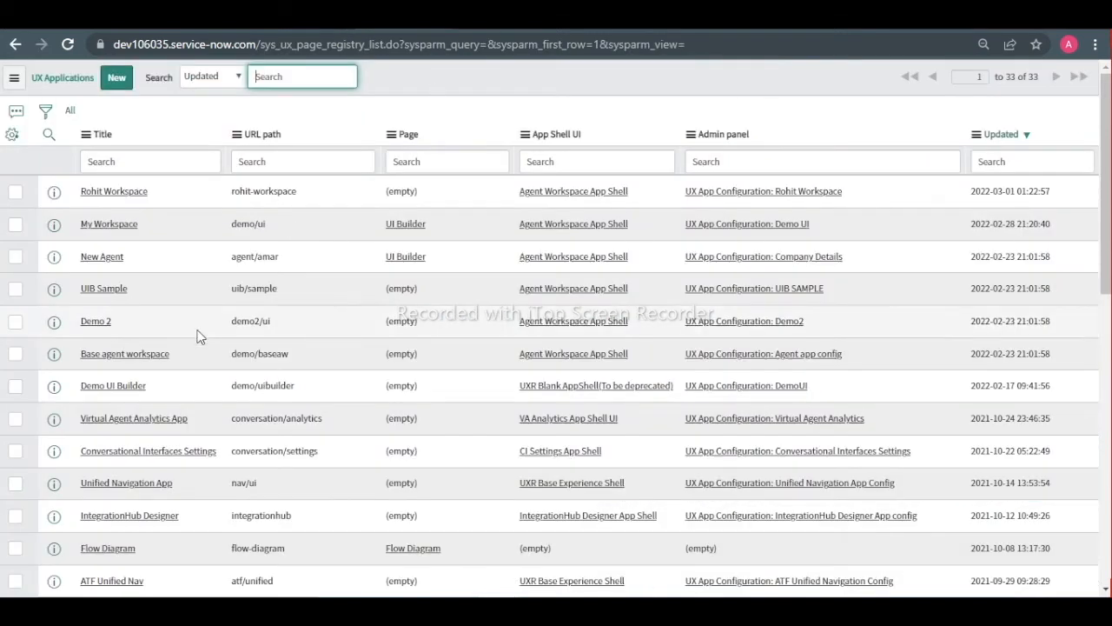
drag(174, 387, 80, 385)
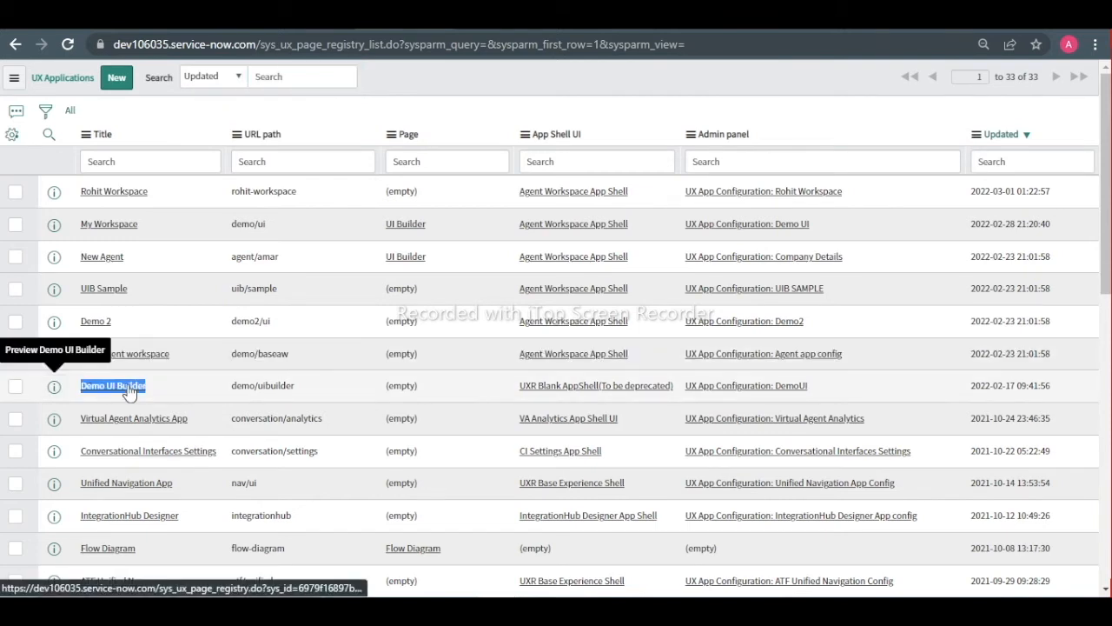
key(ctrl+Tab)
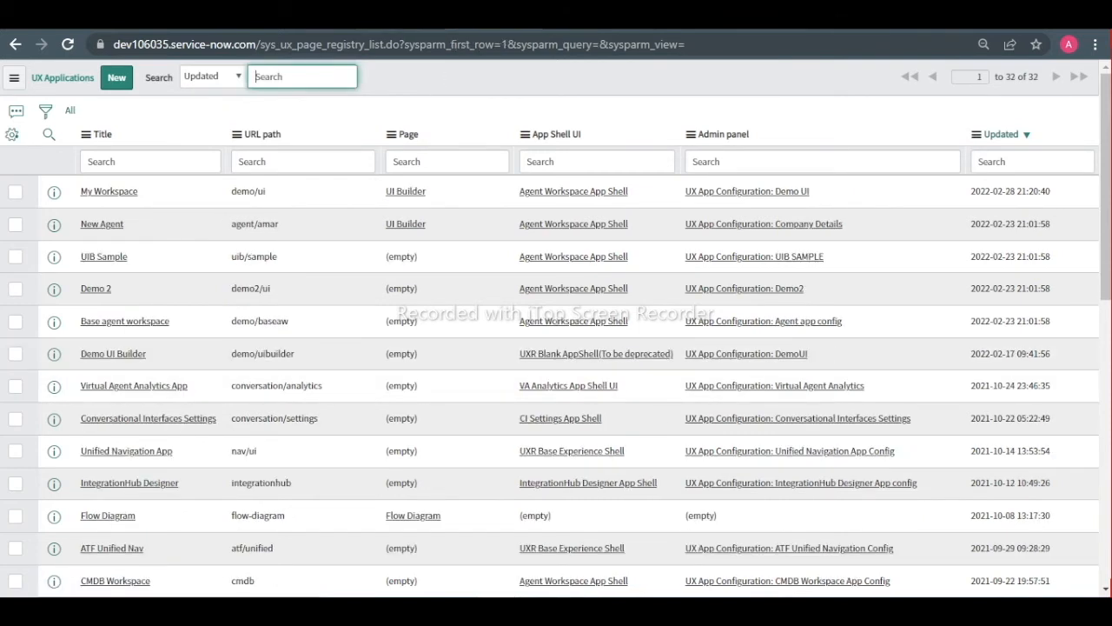
click(526, 19)
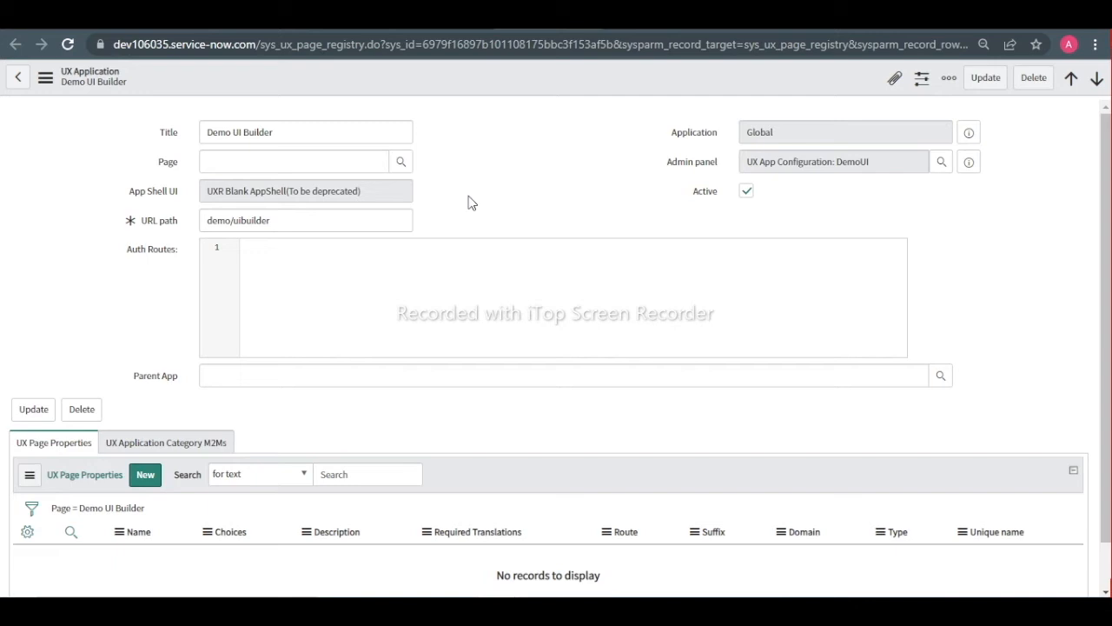
Compare the App Shell UI values of the Demo UI Builder and Base agent workspace application records.
click(277, 130)
drag(277, 130, 204, 130)
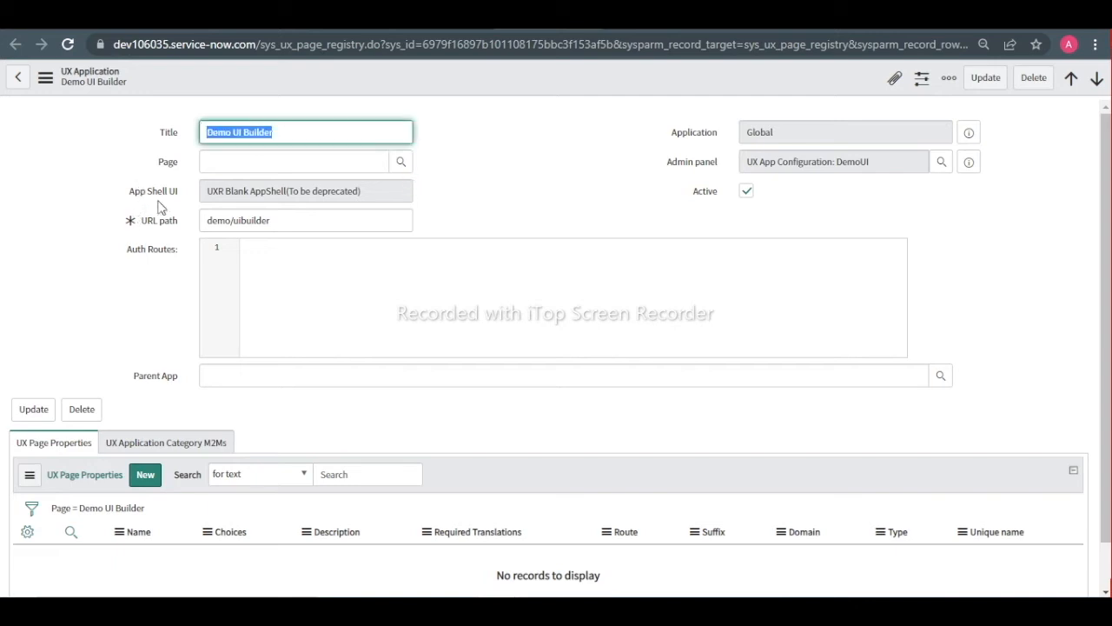
drag(206, 191, 379, 214)
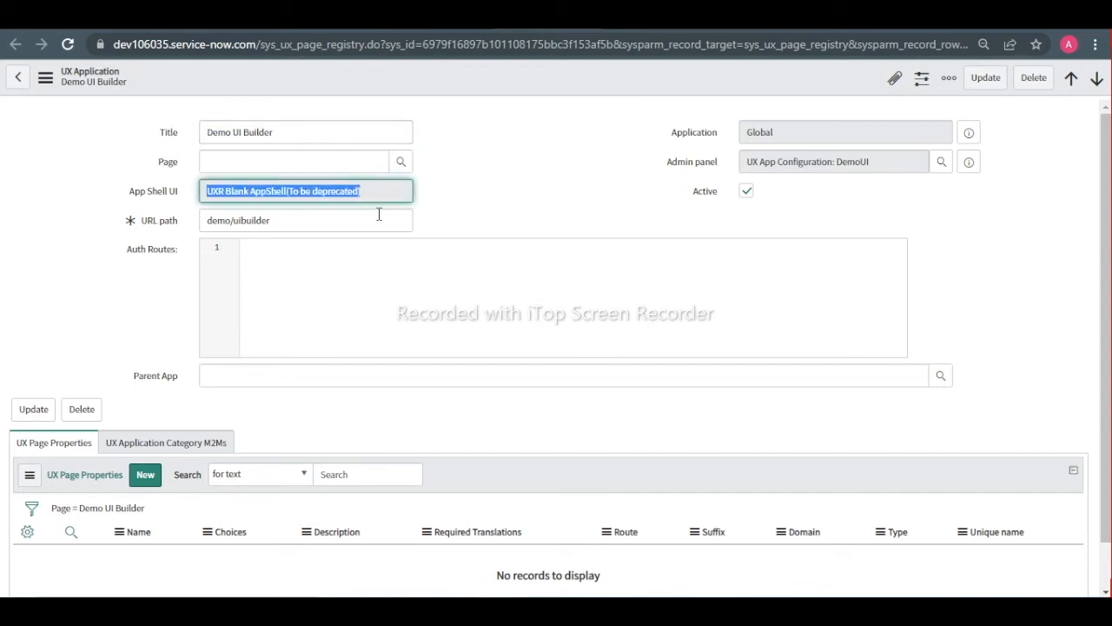
click(544, 217)
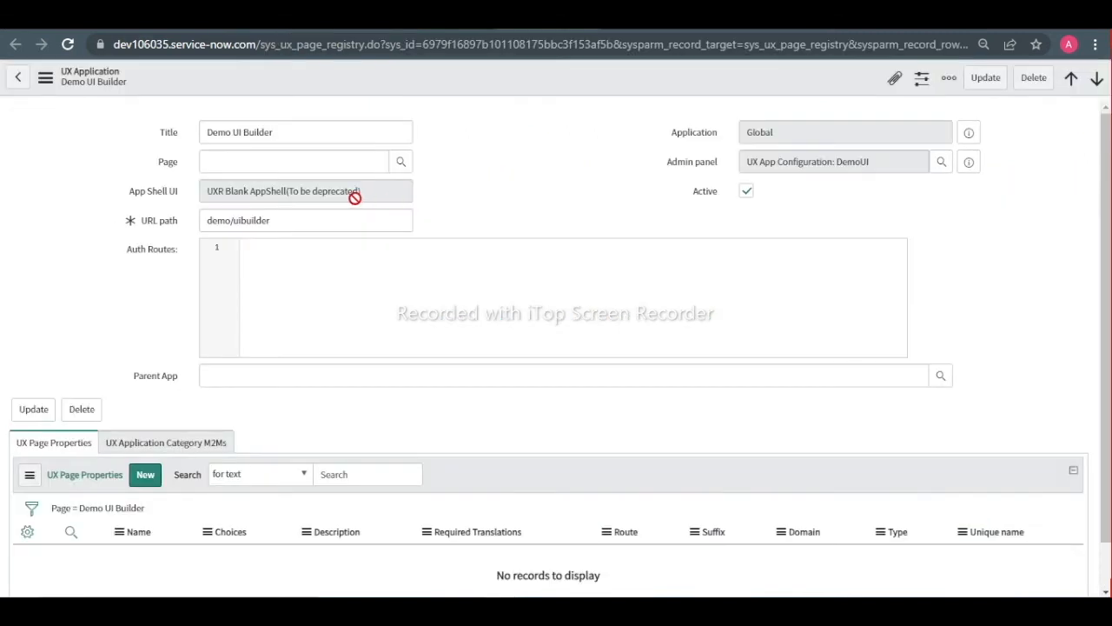
drag(378, 192, 241, 179)
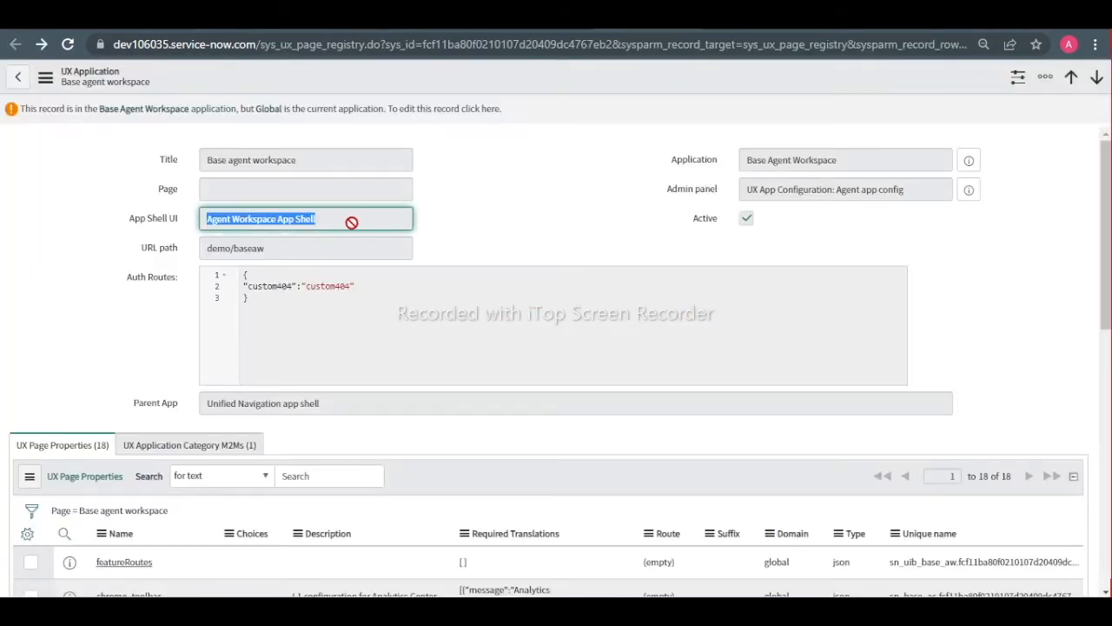
click(351, 222)
drag(351, 222, 160, 222)
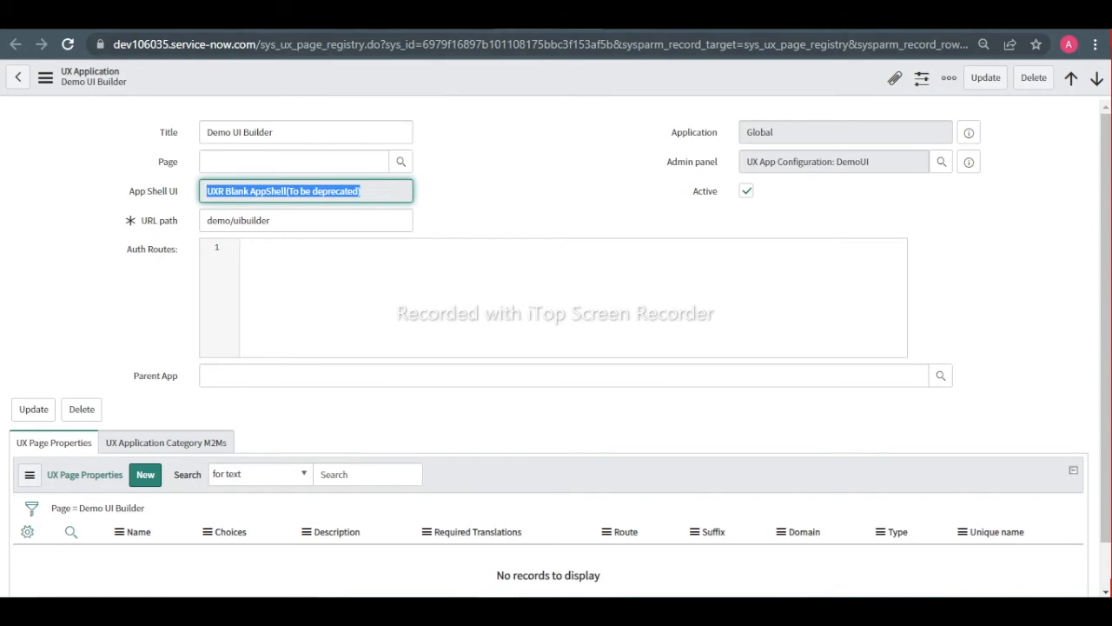
In UI Builder, start a new experience named with a first name plus "WorkSpace" and choose Agent Workspace App Shell as its app shell.
click(161, 16)
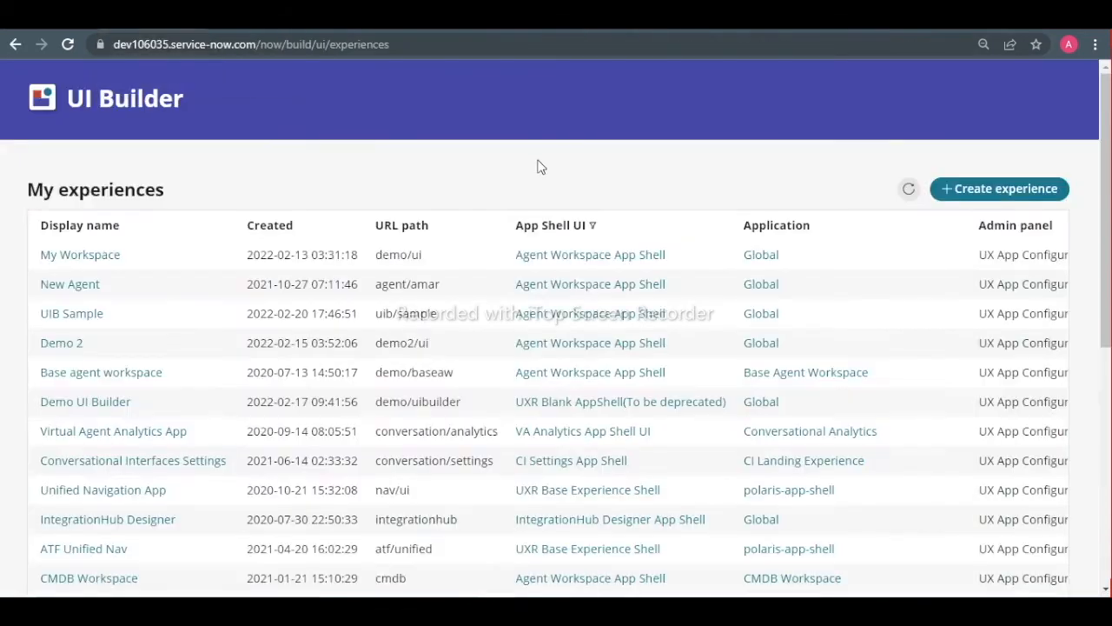
click(997, 190)
click(467, 285)
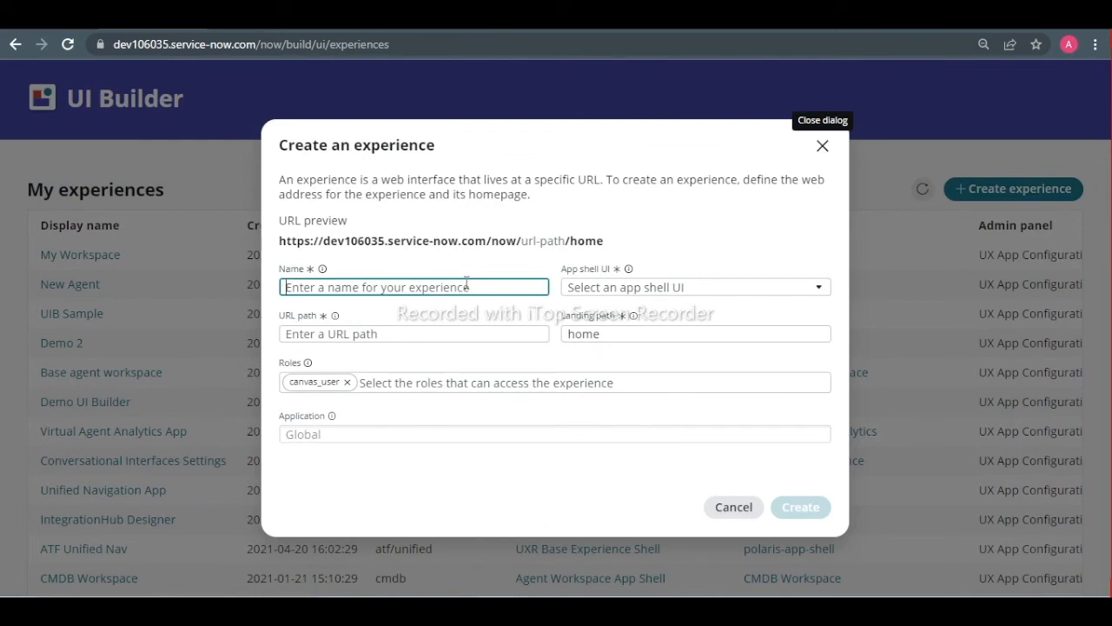
text(Rohit WorkSpace)
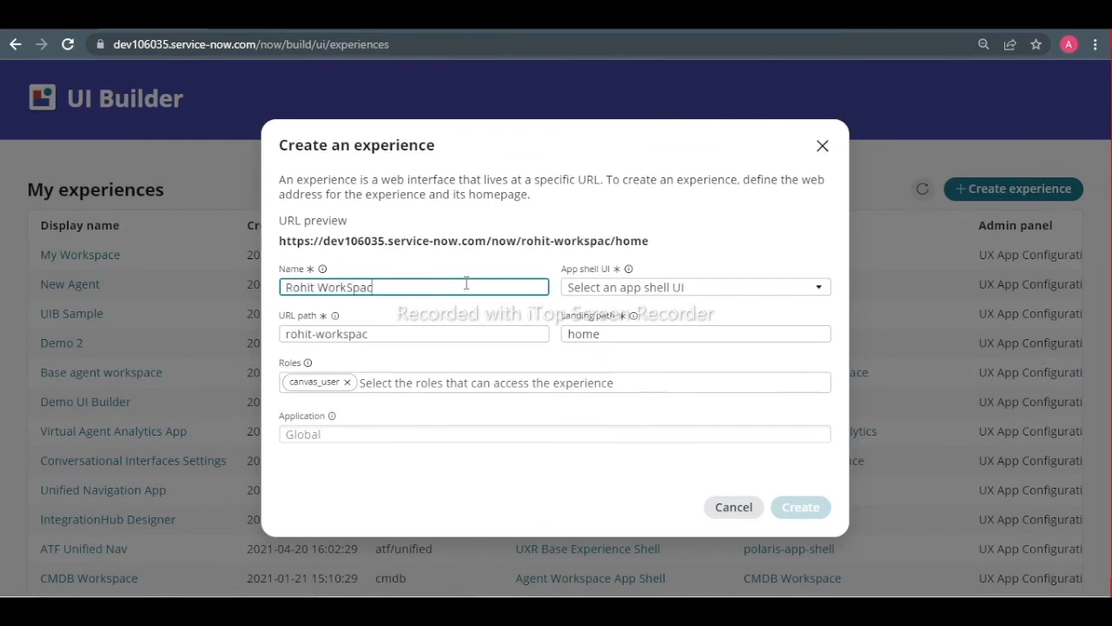
click(640, 288)
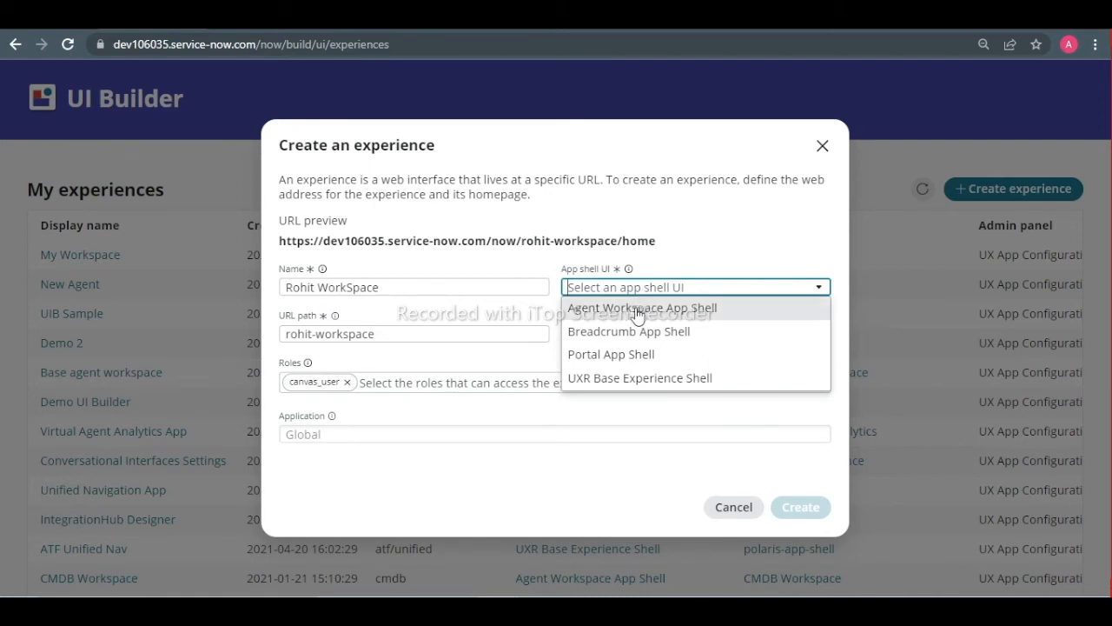
click(639, 311)
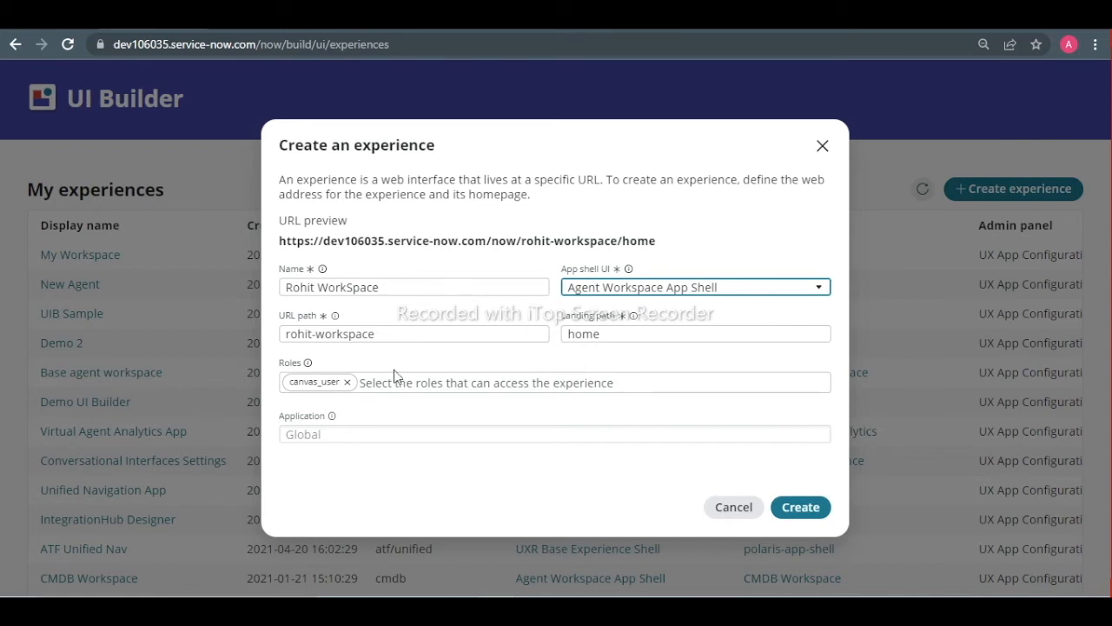
Remove the canvas_user role, create the experience, and open it for editing.
click(347, 382)
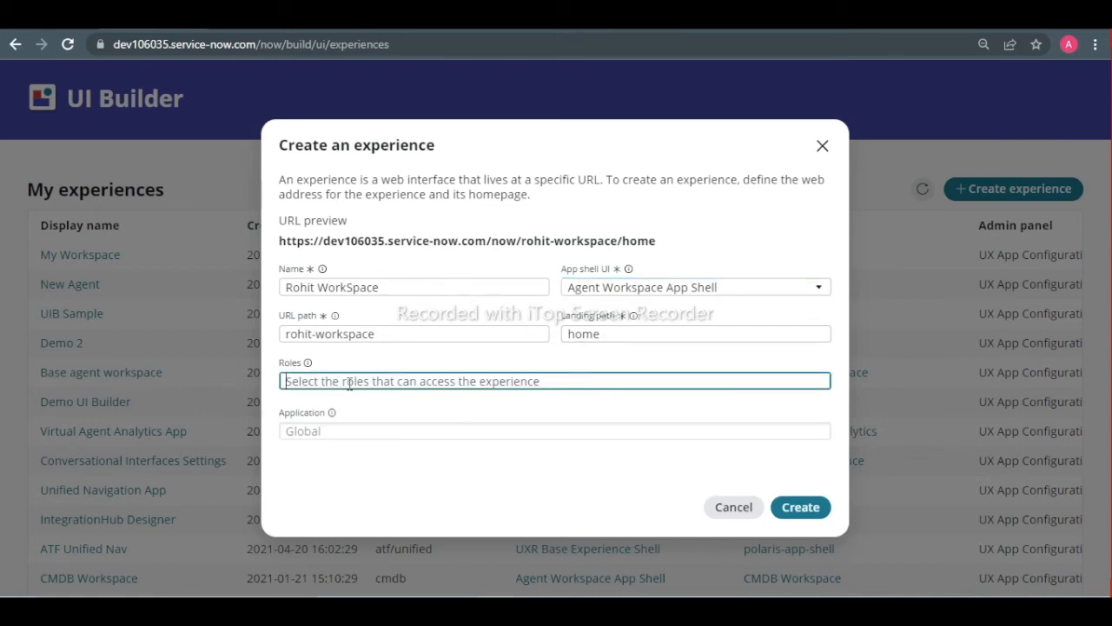
click(802, 508)
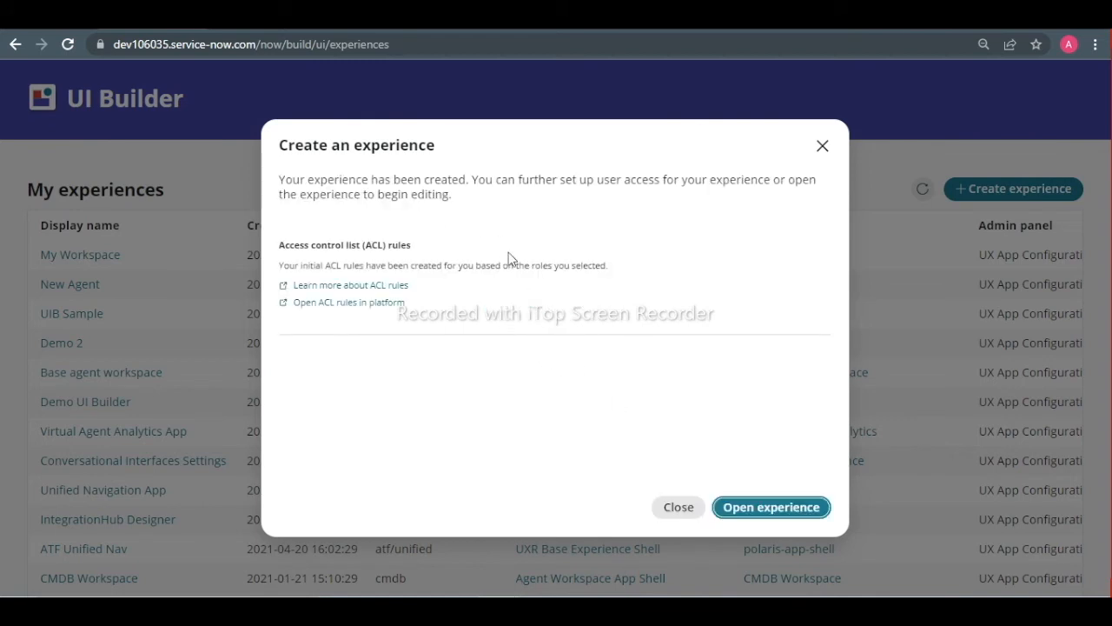
click(751, 506)
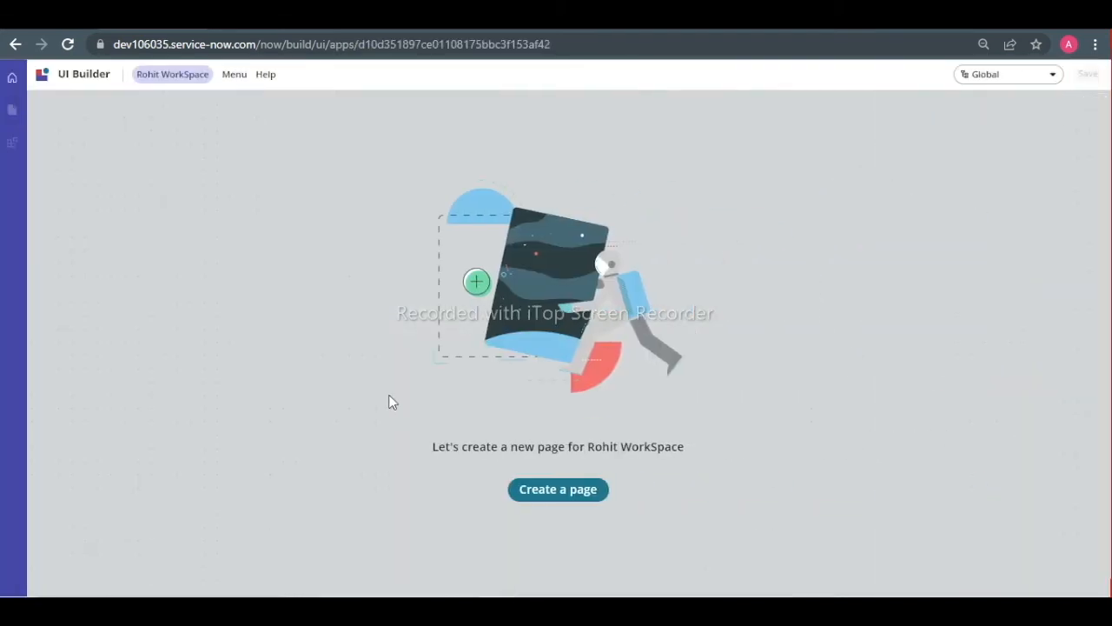
Create a page named Landing Page without a template and finish its setup without extra parameters.
click(559, 491)
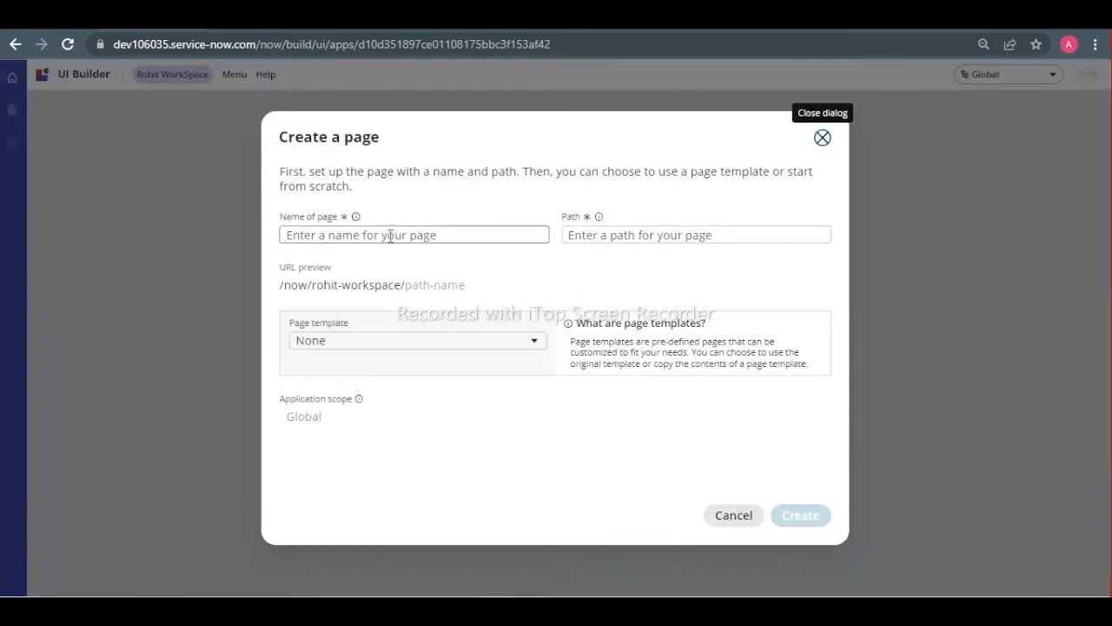
click(390, 236)
text(Landing Page)
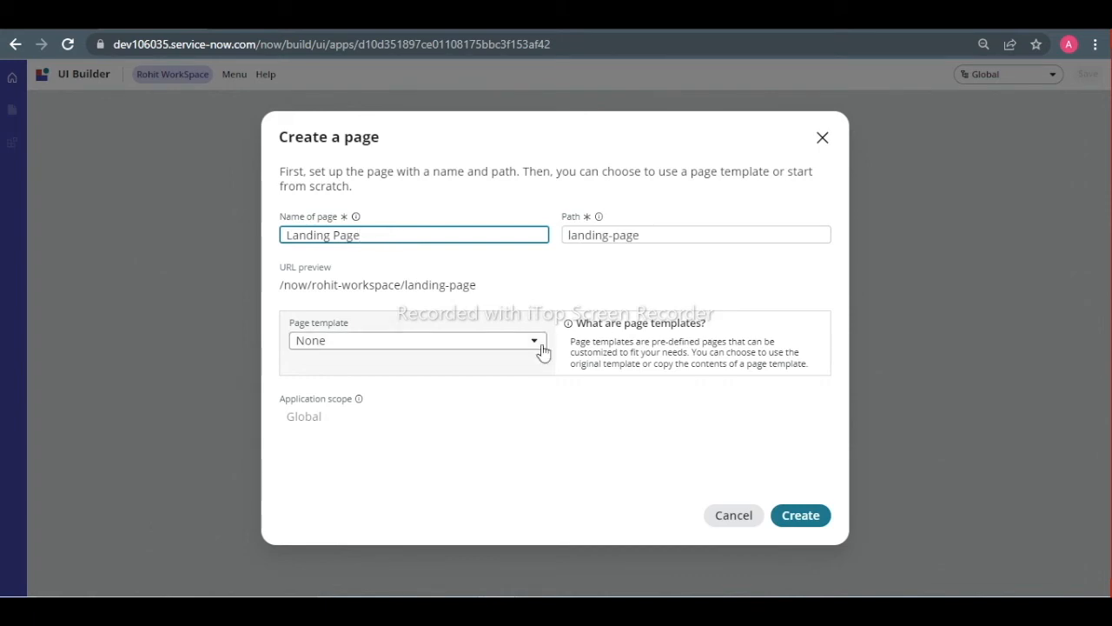
click(797, 521)
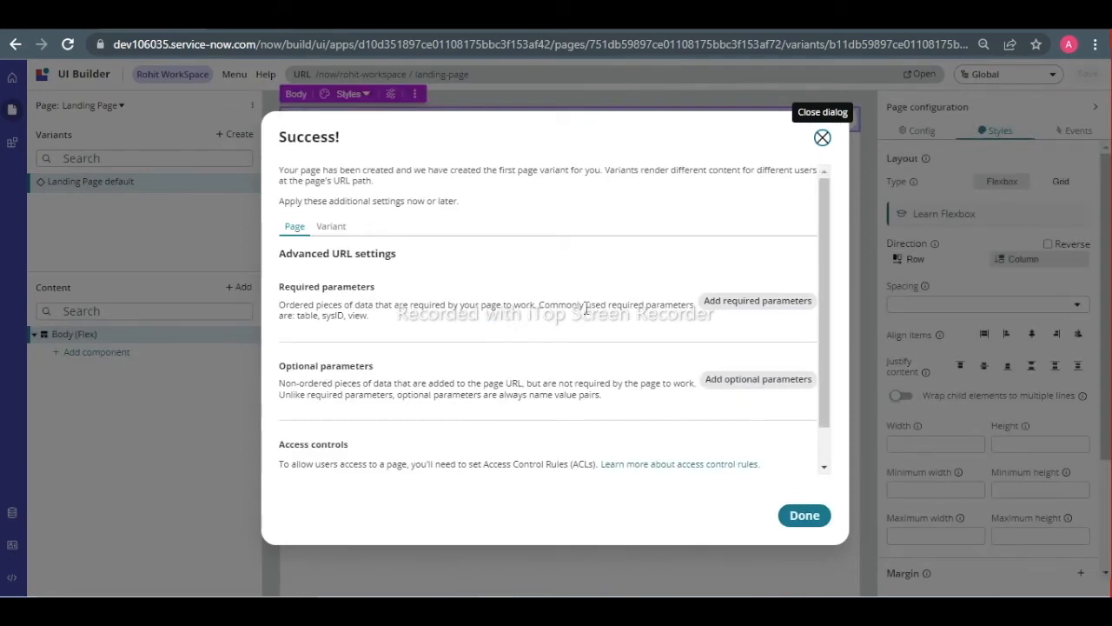
click(804, 515)
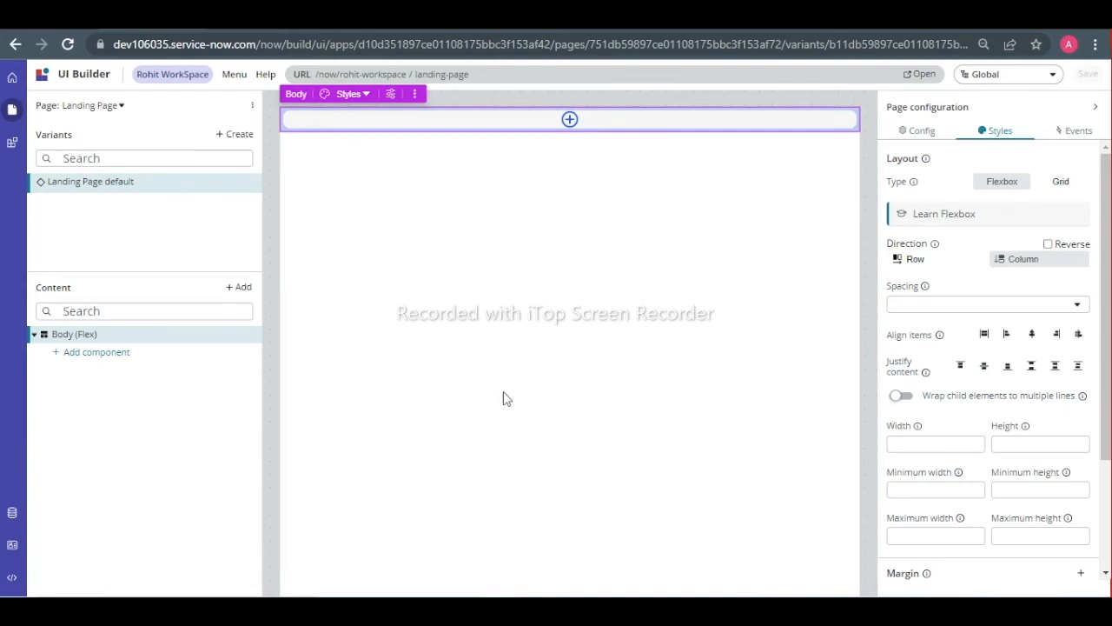
Look through the Landing Page body's configuration, styles and events, and set its Flexbox layout direction to Row.
click(914, 137)
click(1004, 135)
click(1075, 130)
click(914, 134)
click(982, 134)
click(927, 262)
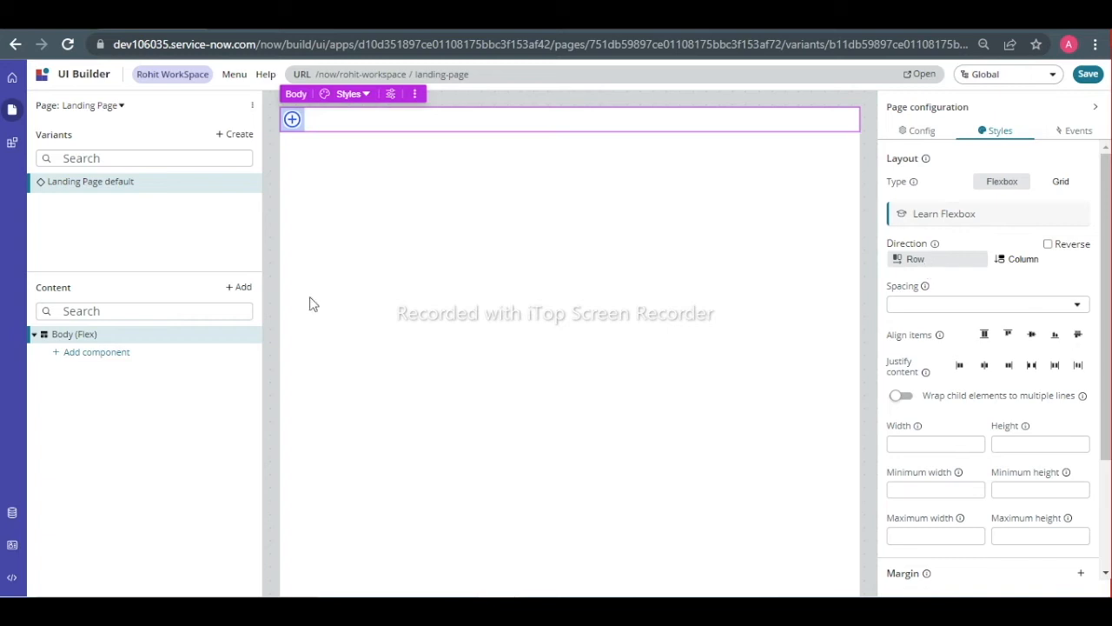
Search the components for "list menu" and add the List menu component to the page body.
click(104, 352)
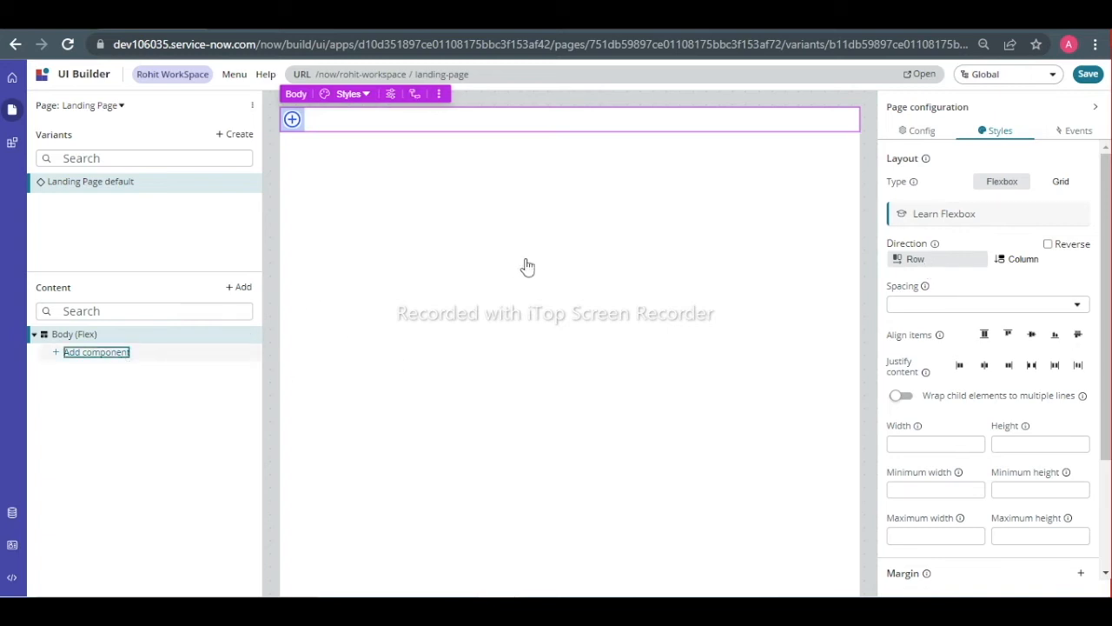
text(lsi)
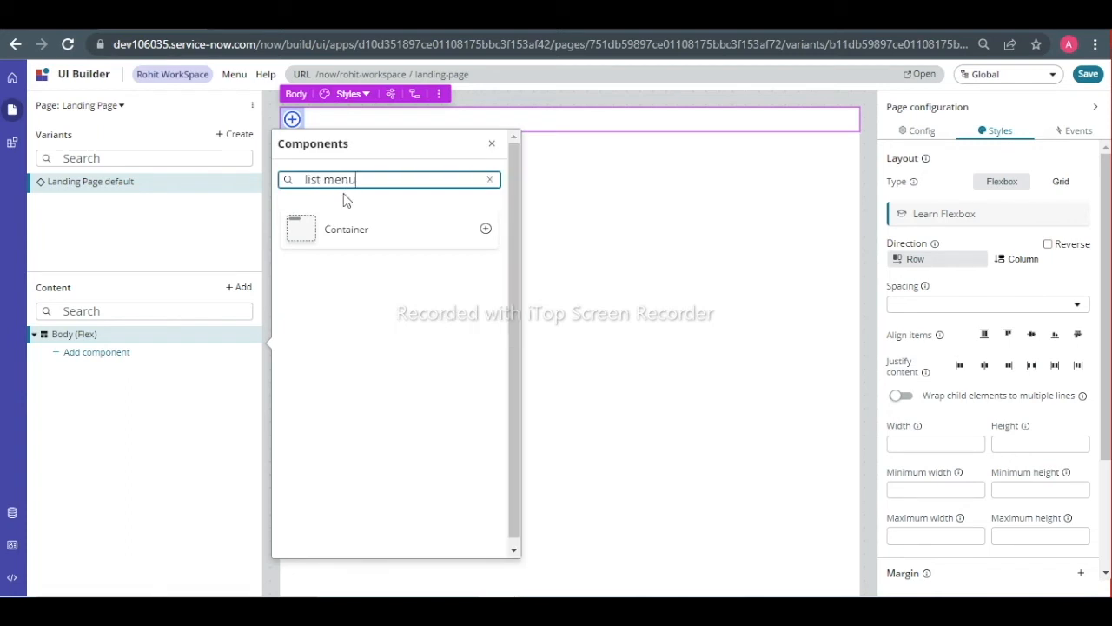
double_click(315, 286)
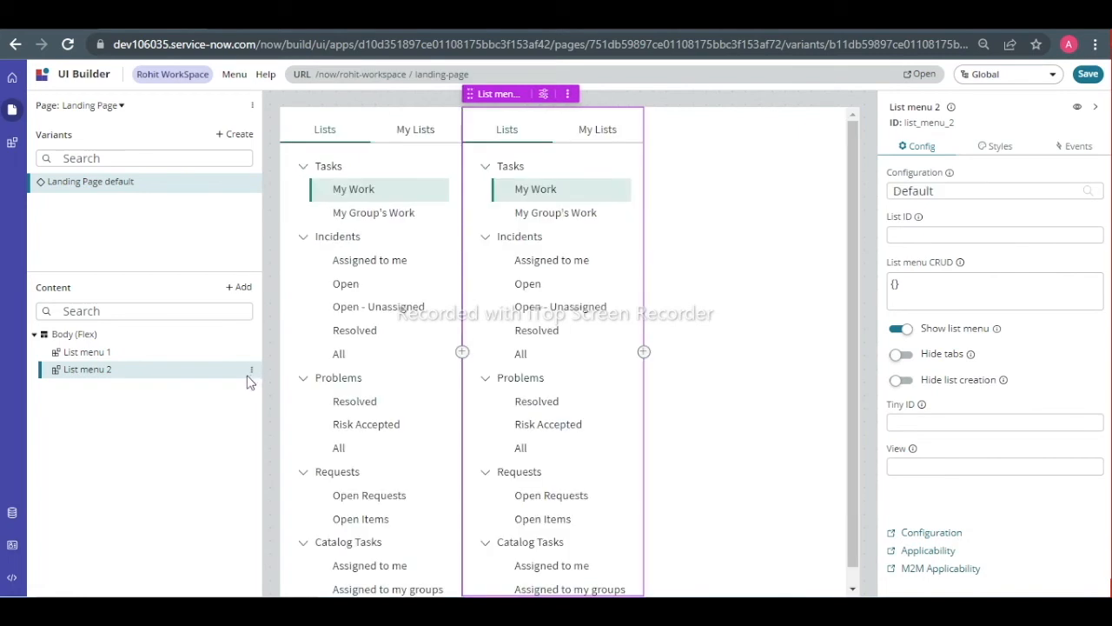
Delete the duplicate List menu 2 component from the page body.
click(251, 372)
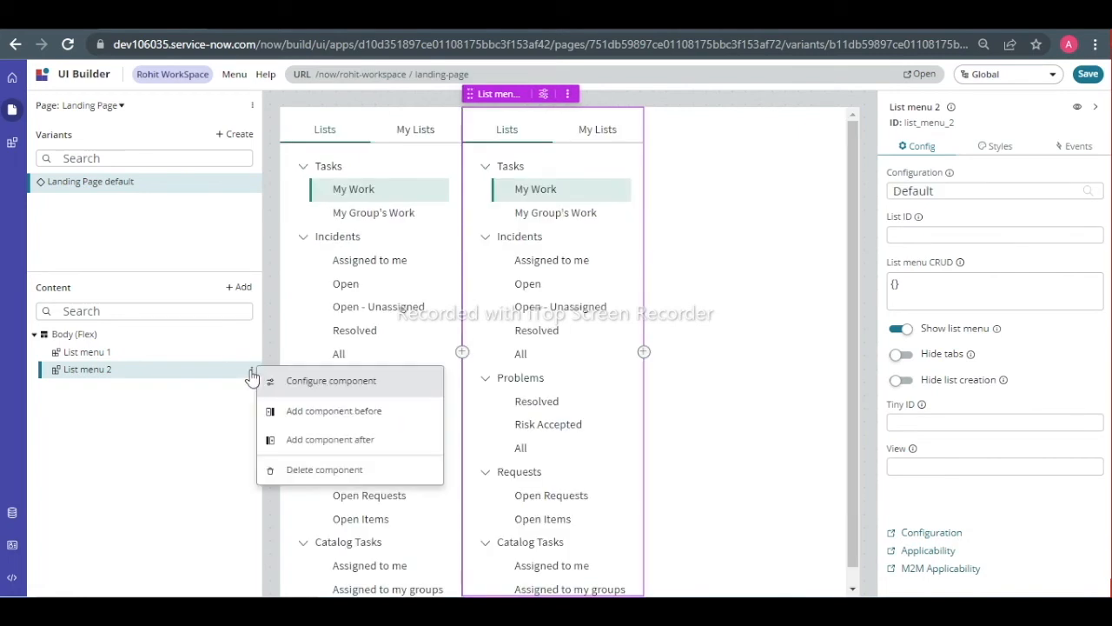
click(305, 469)
click(653, 385)
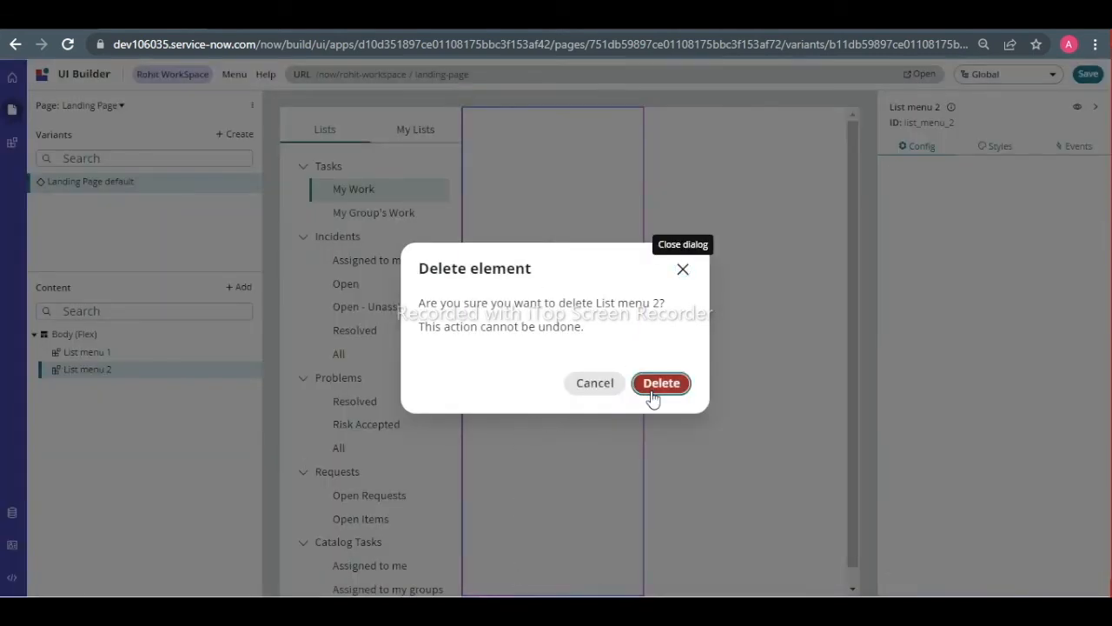
Add a List component after List menu 1 in the page body.
click(142, 355)
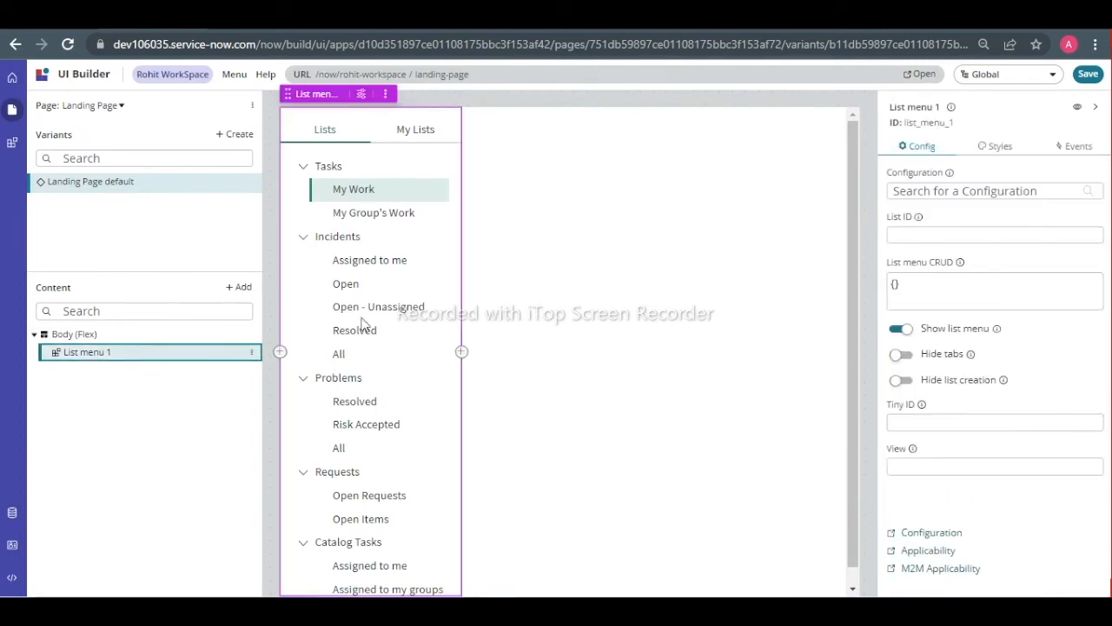
click(251, 352)
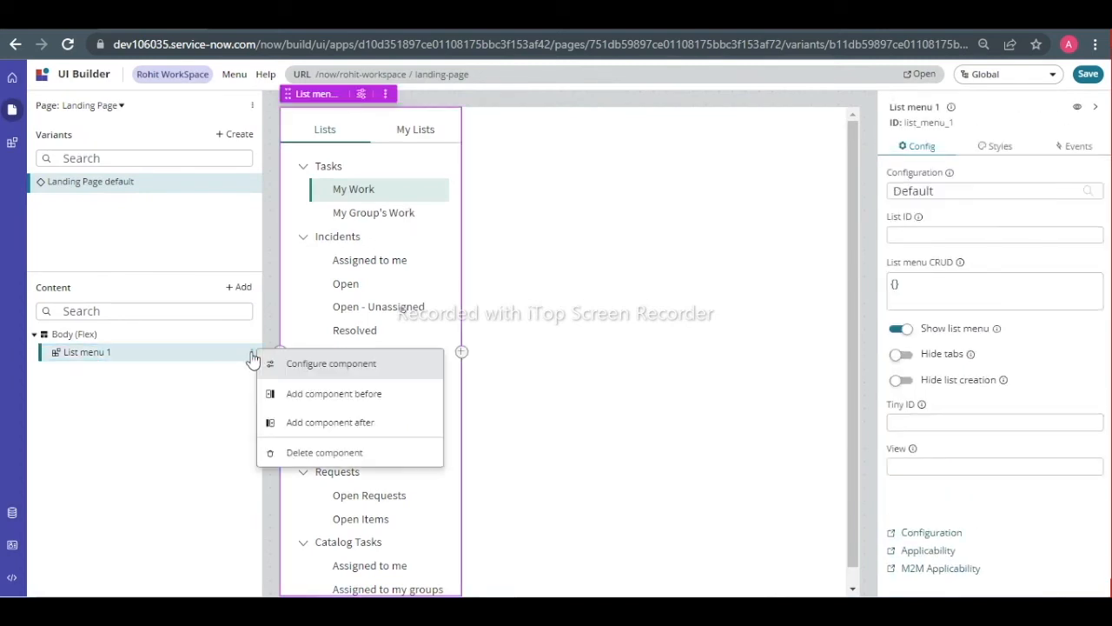
click(304, 423)
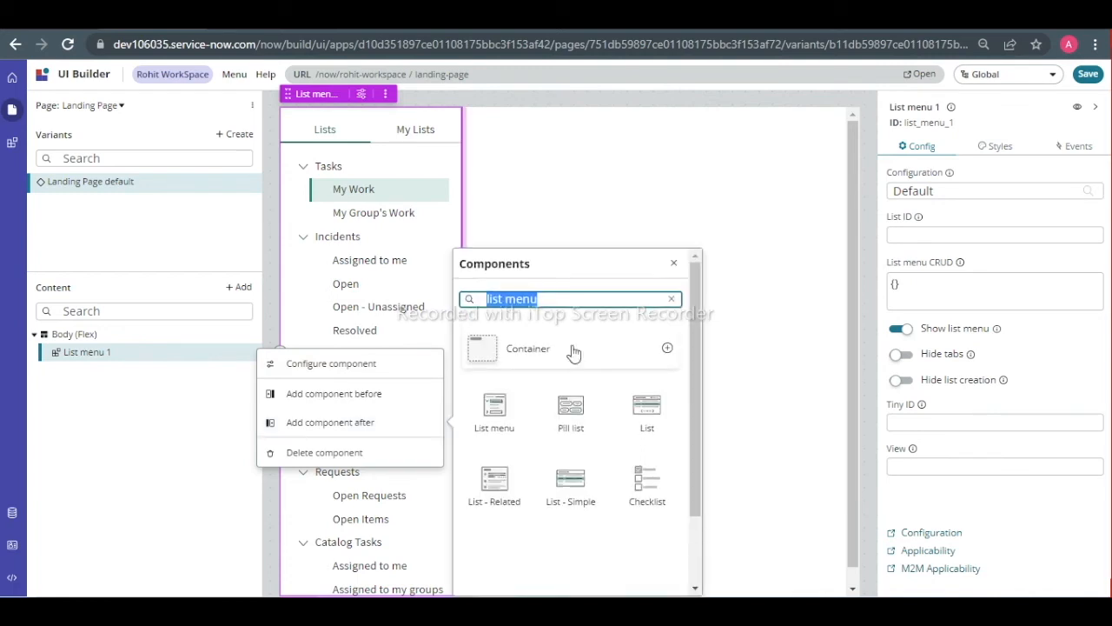
click(642, 399)
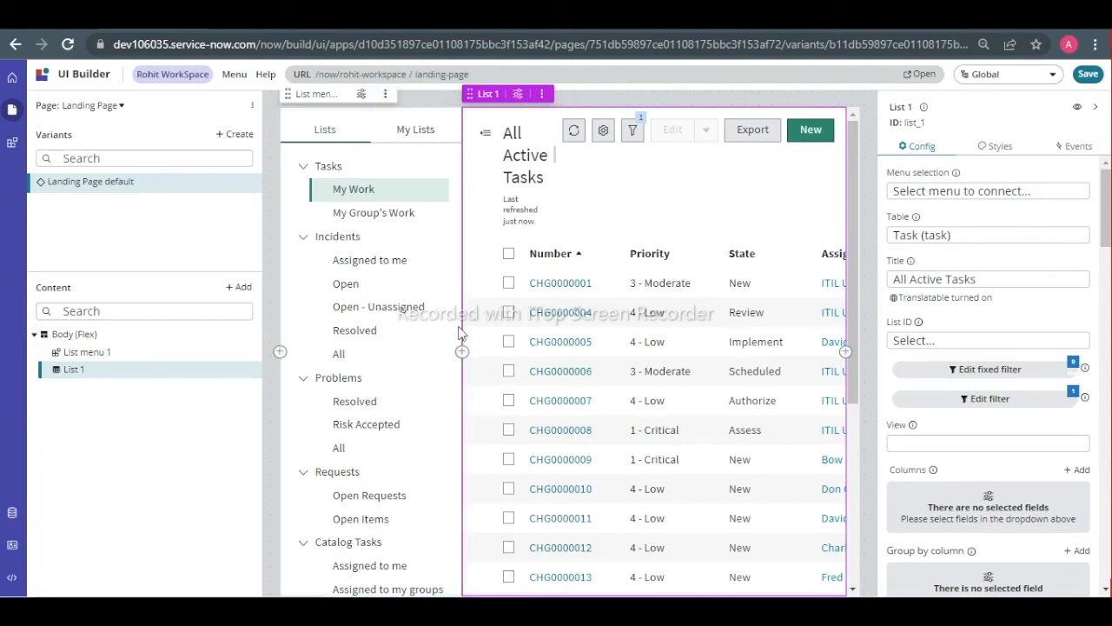
Switch the List ID property of List menu 1 to dynamic data binding and open its binding suggestions.
click(82, 359)
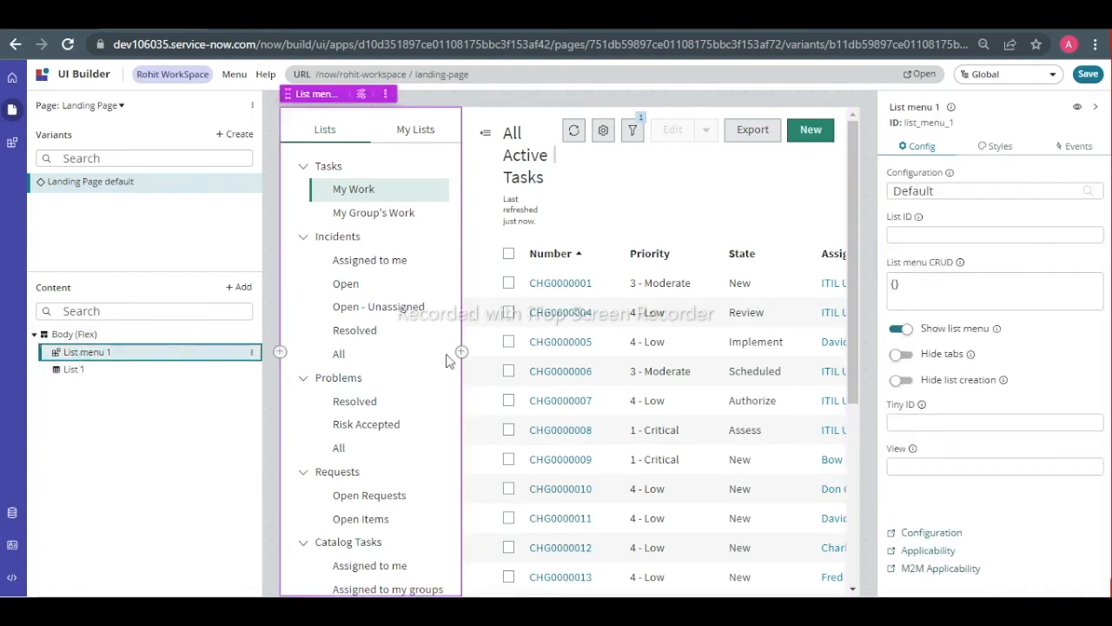
click(1012, 235)
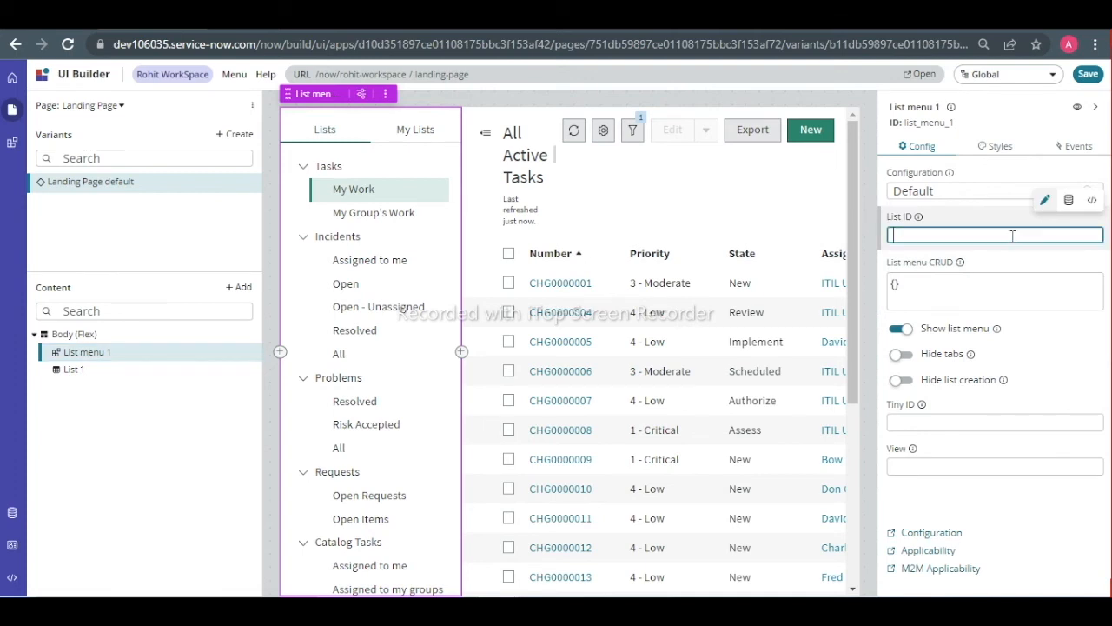
click(1069, 205)
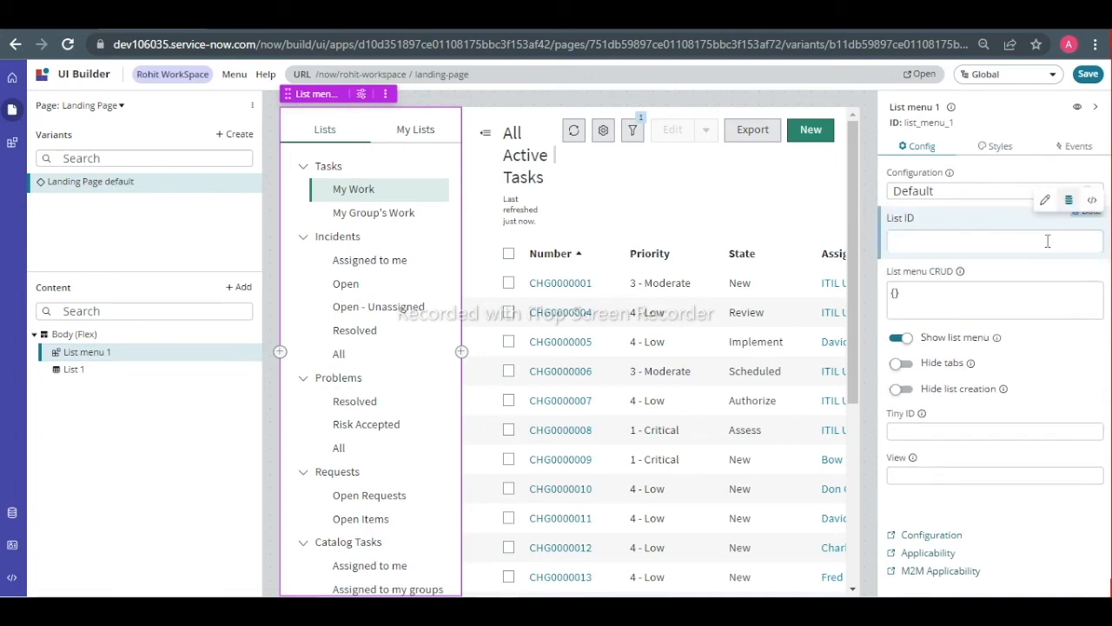
click(1047, 240)
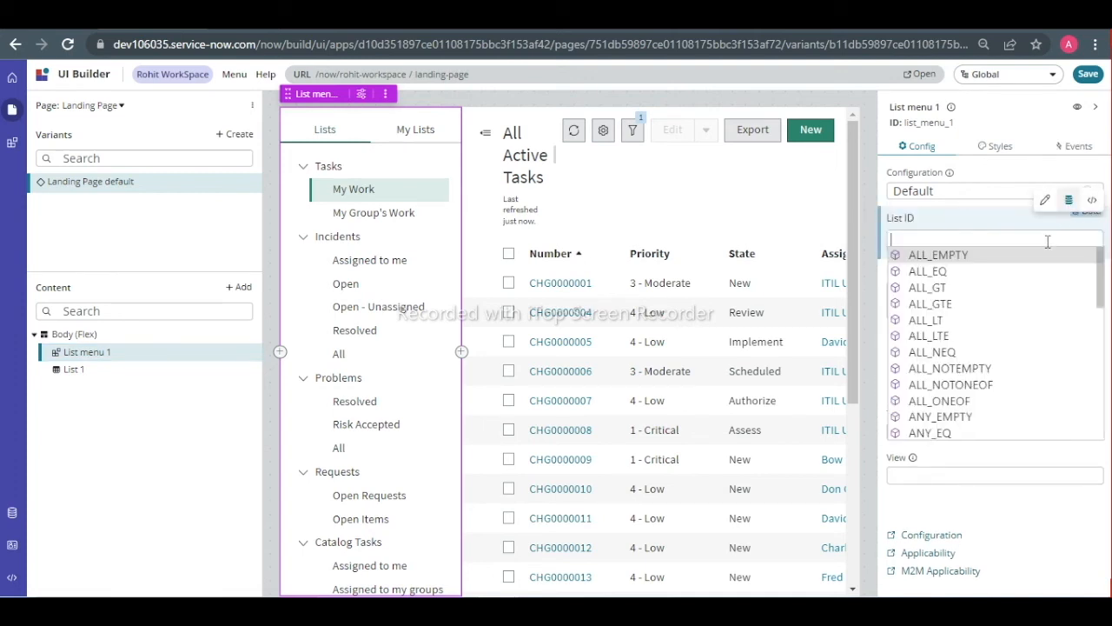
Clear the Configuration of List menu 1, switch it to dynamic data binding and browse the binding suggestions.
click(1003, 190)
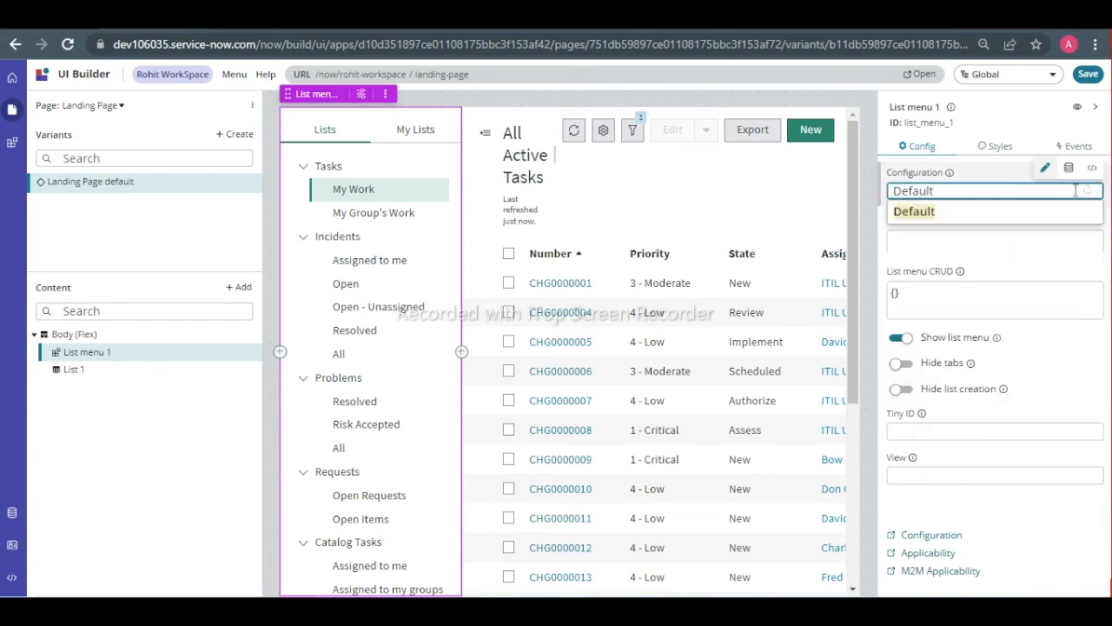
key(BackSpace)
key(BackSpace)
key(BackSpace)
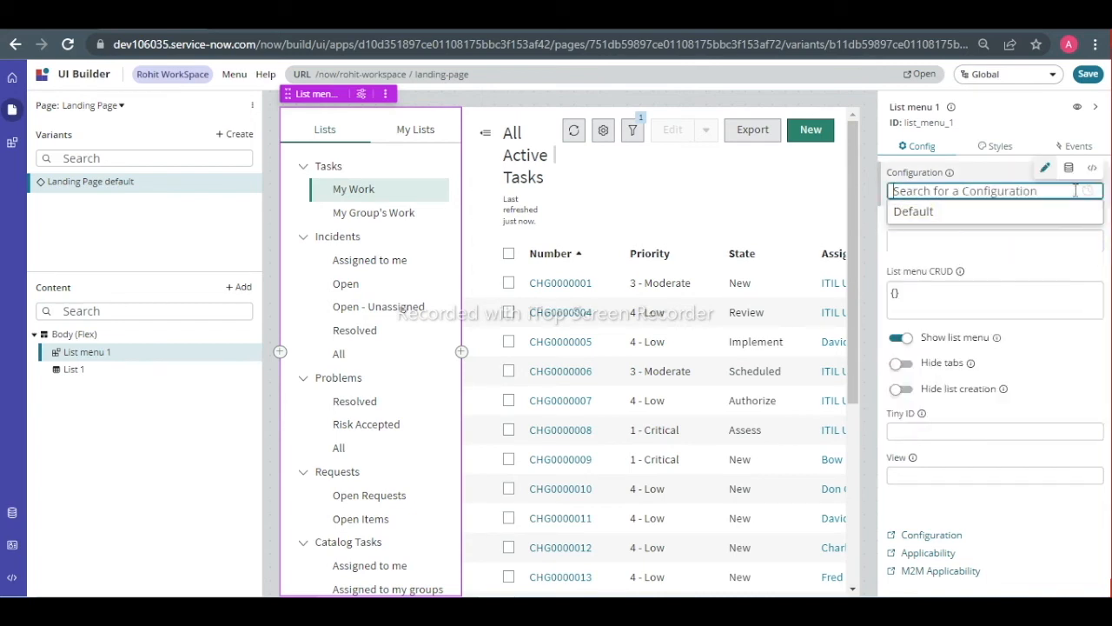
click(1069, 168)
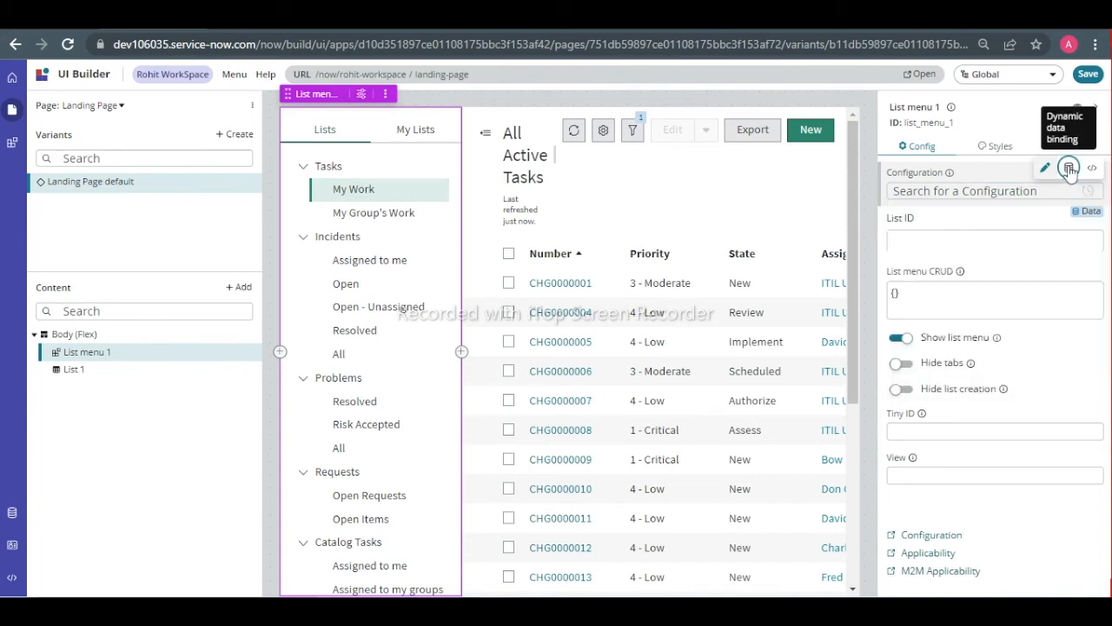
click(1020, 201)
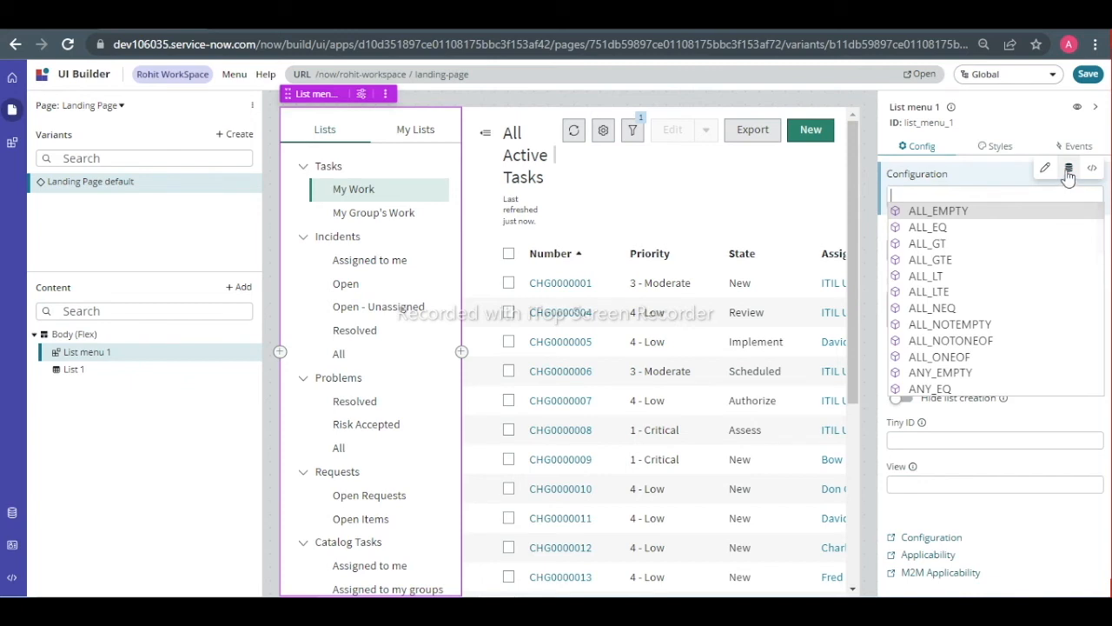
drag(1101, 234, 1105, 395)
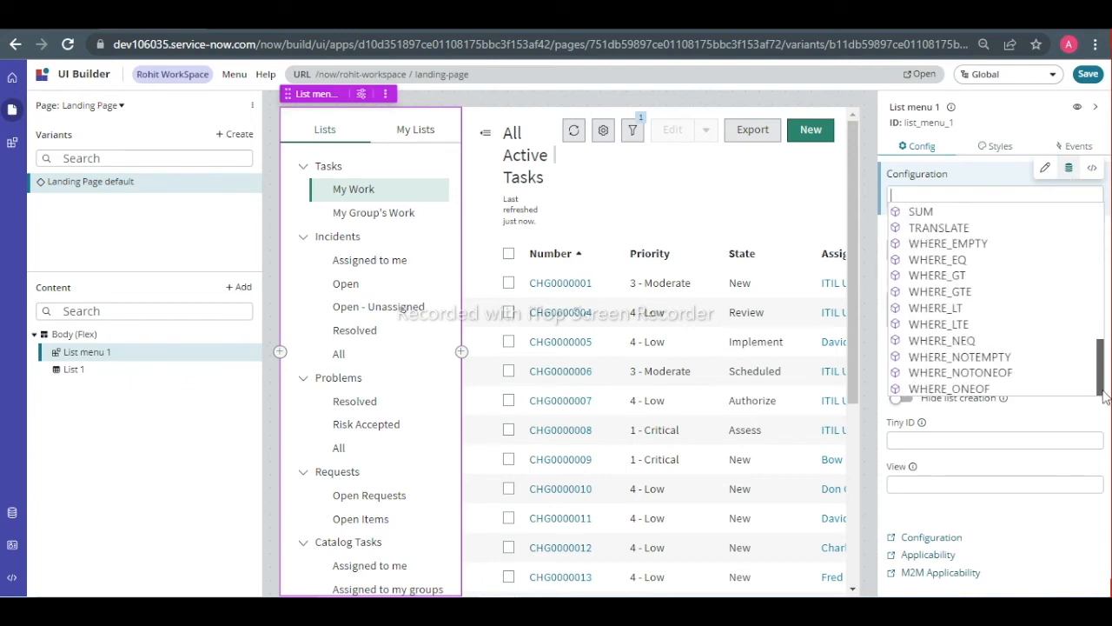
drag(1105, 395, 1102, 227)
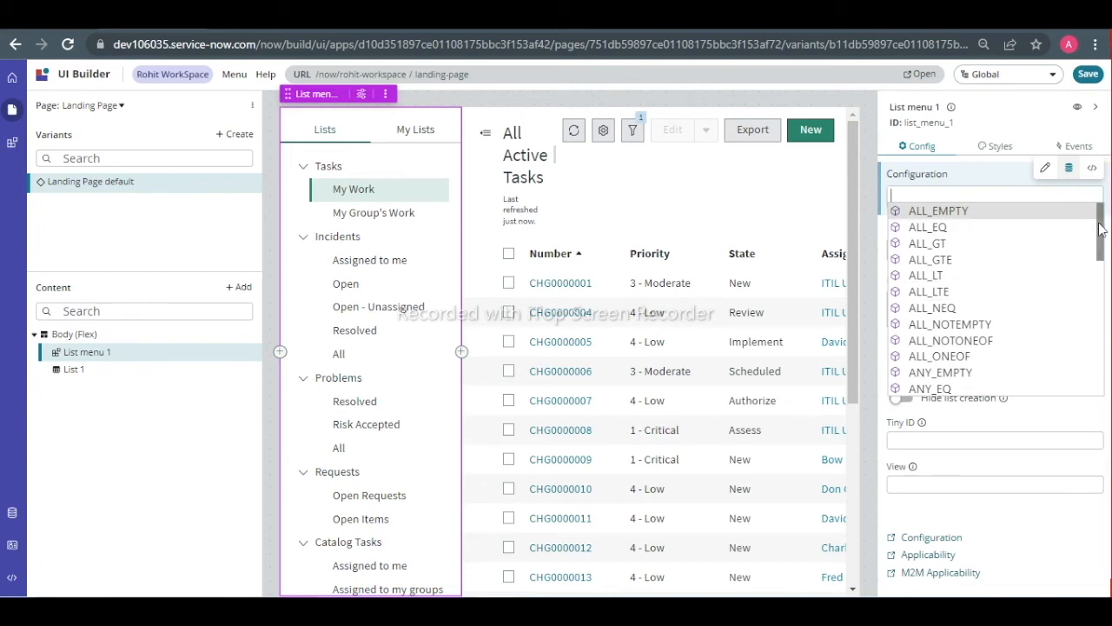
drag(1100, 227, 1100, 186)
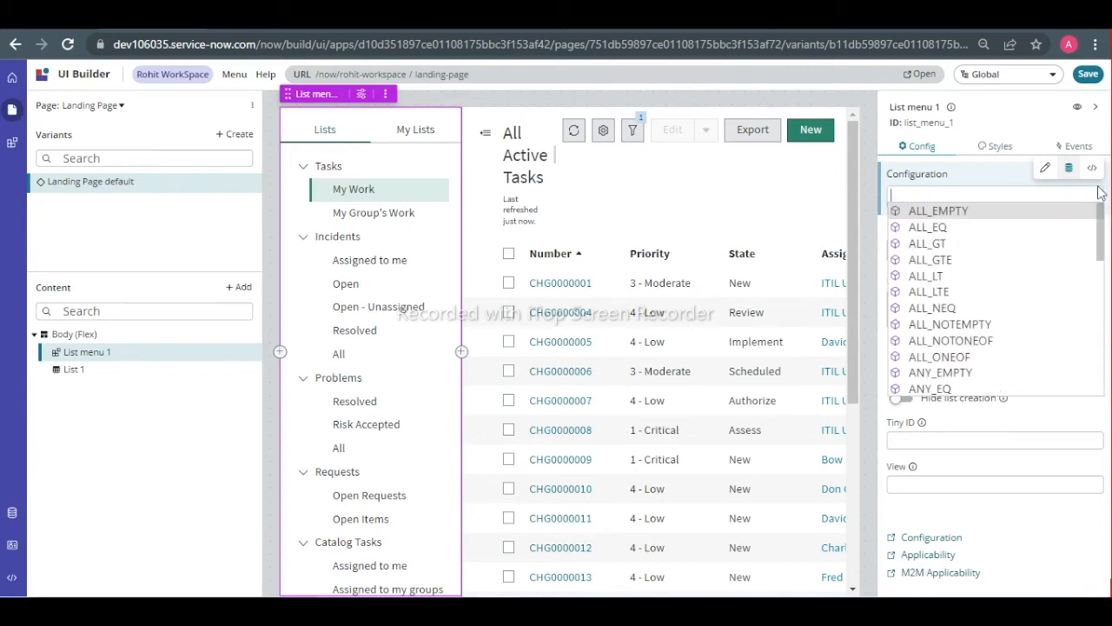
click(1005, 189)
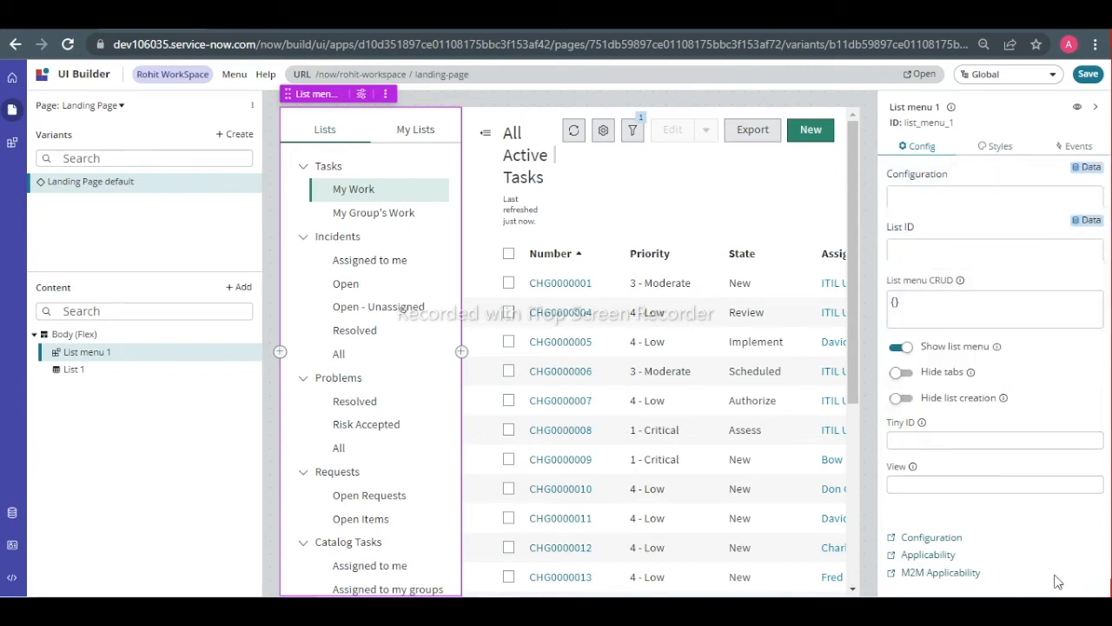
Open the list of UX list menu configurations and view the Demo Configuration record.
click(933, 538)
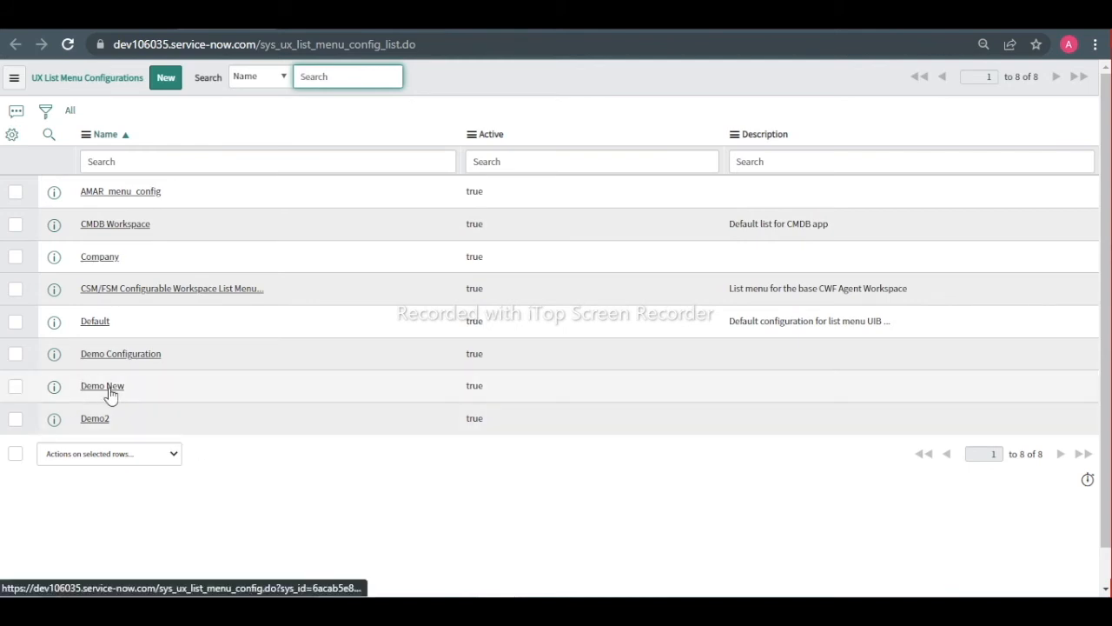
click(119, 356)
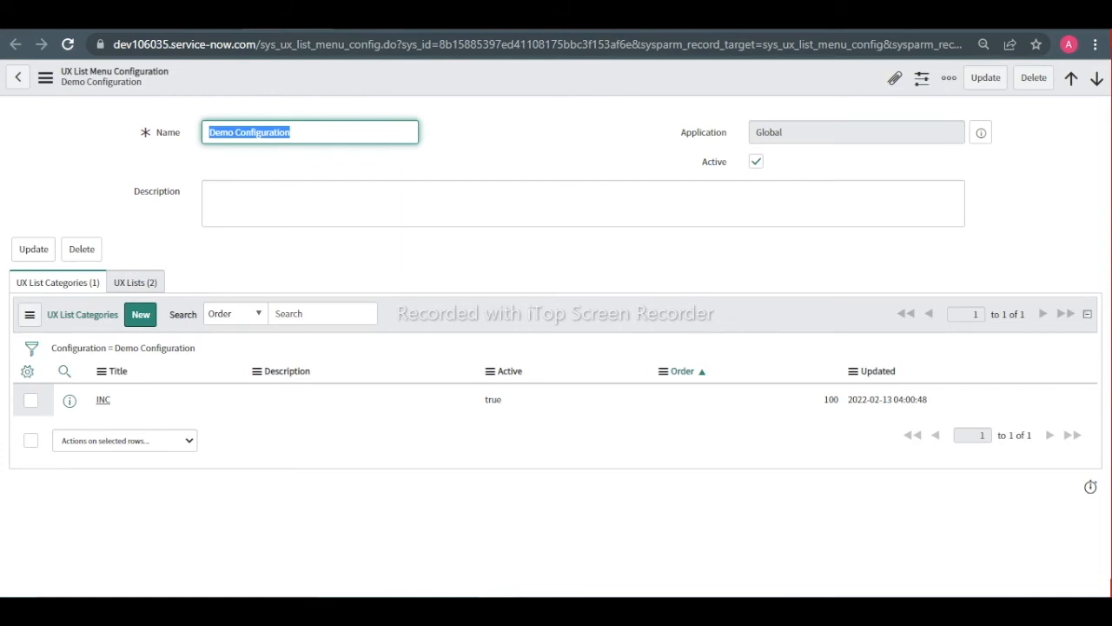
key(ctrl+shift+Tab)
Try to bind the Configuration of List menu 1 to "Demo Configuration" as a dynamic value and save the page.
click(905, 194)
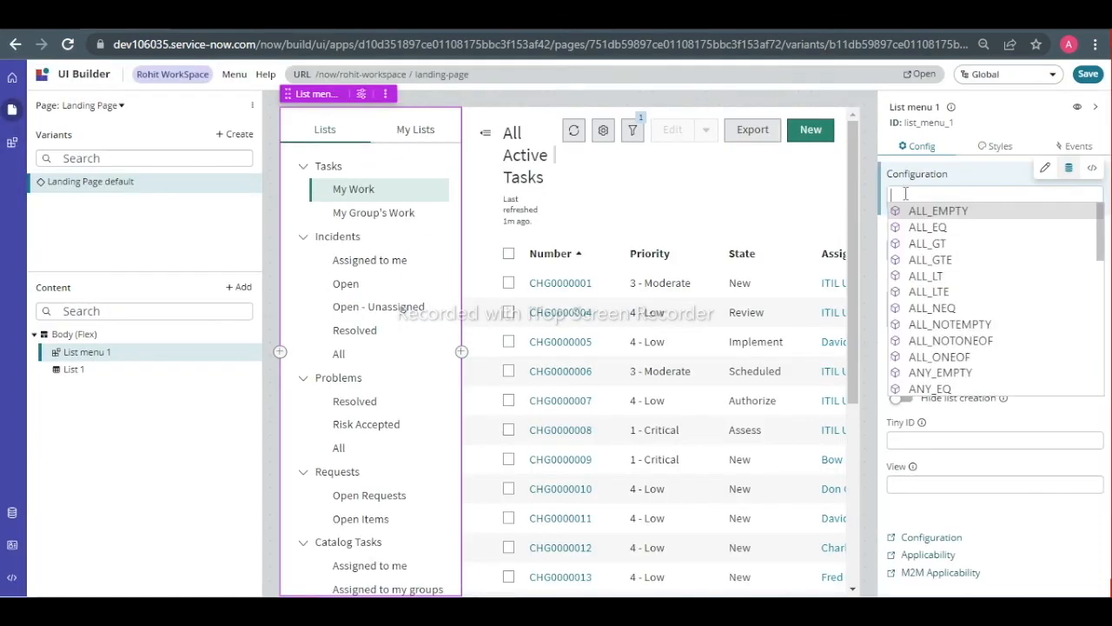
text(Demo_Configuration)
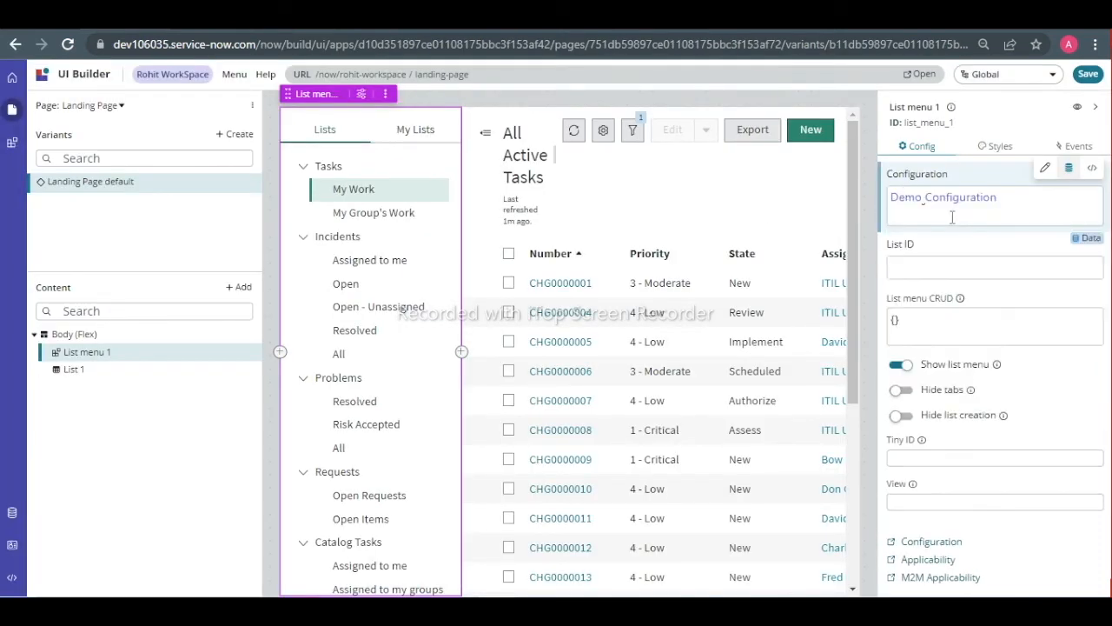
double_click(1011, 205)
click(970, 213)
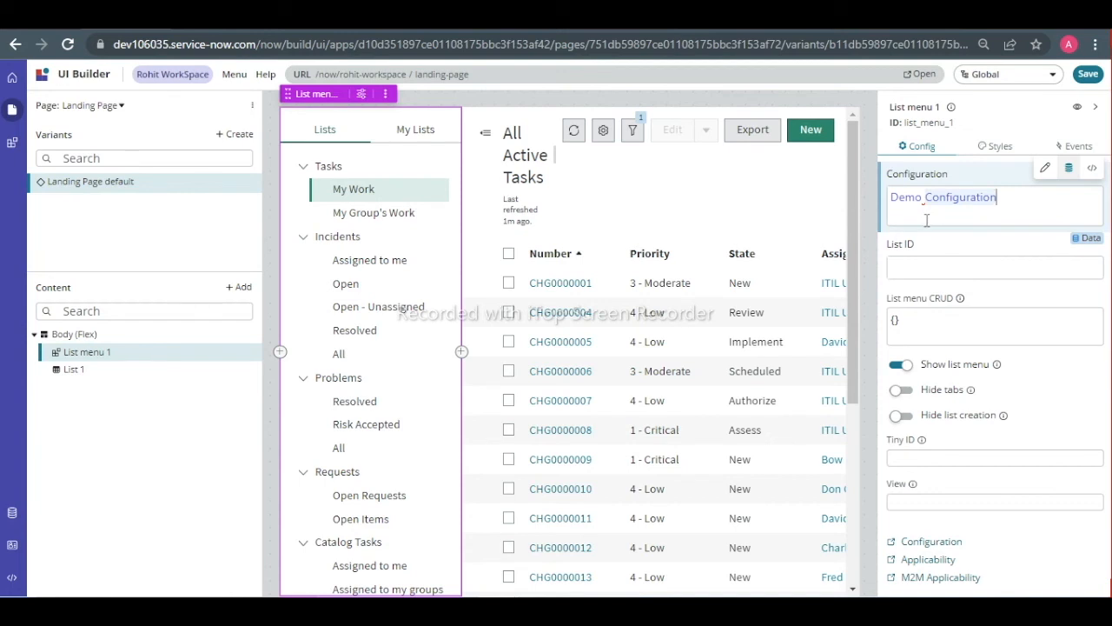
click(974, 248)
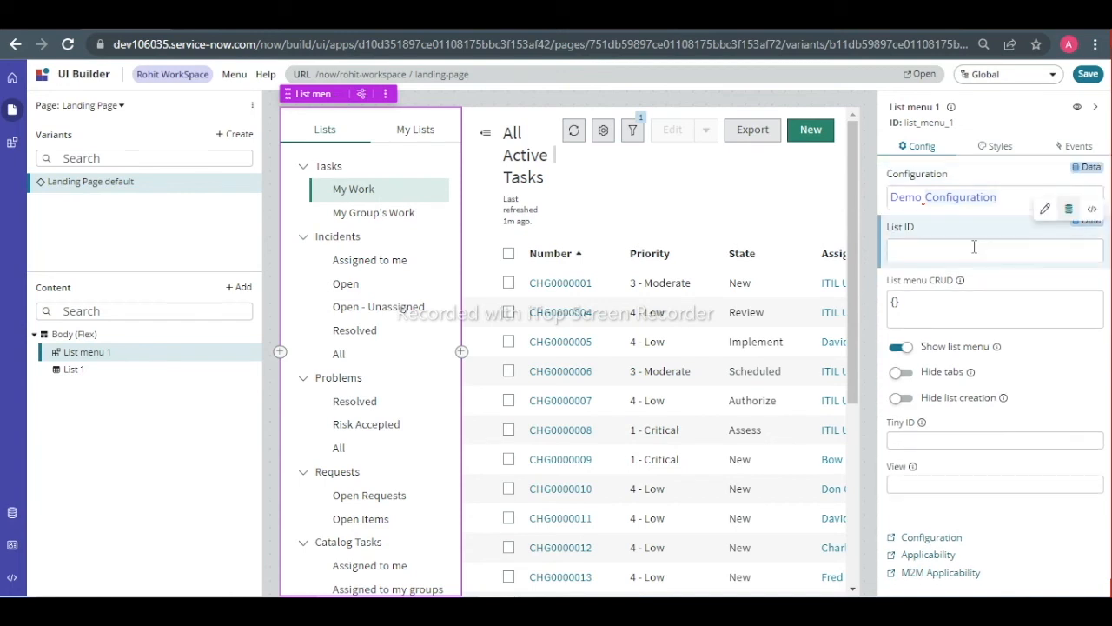
click(954, 197)
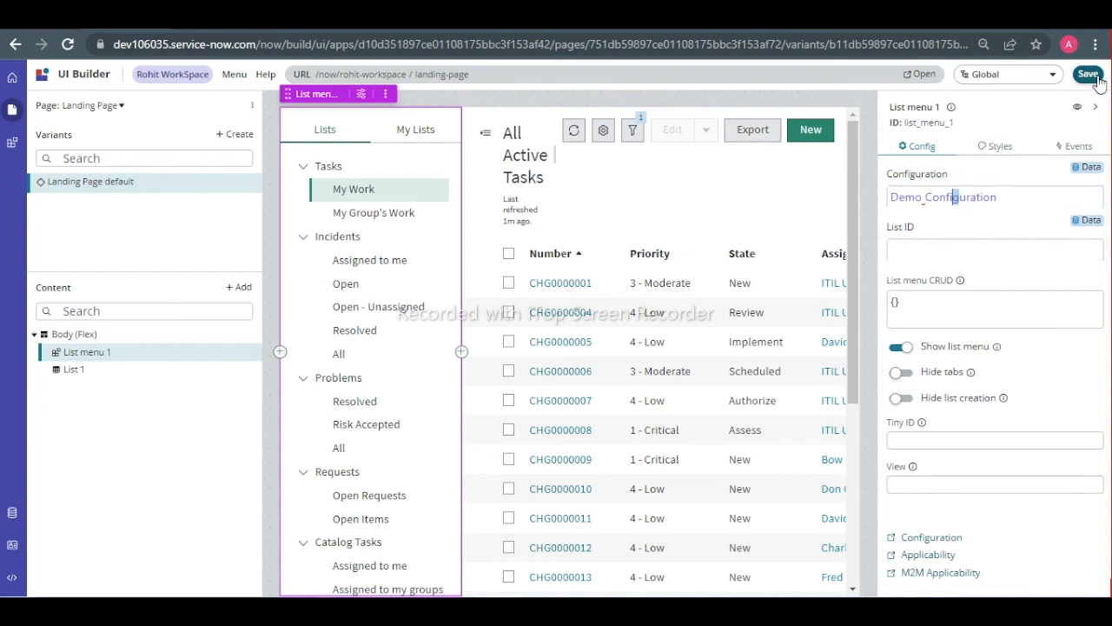
key(ctrl+s)
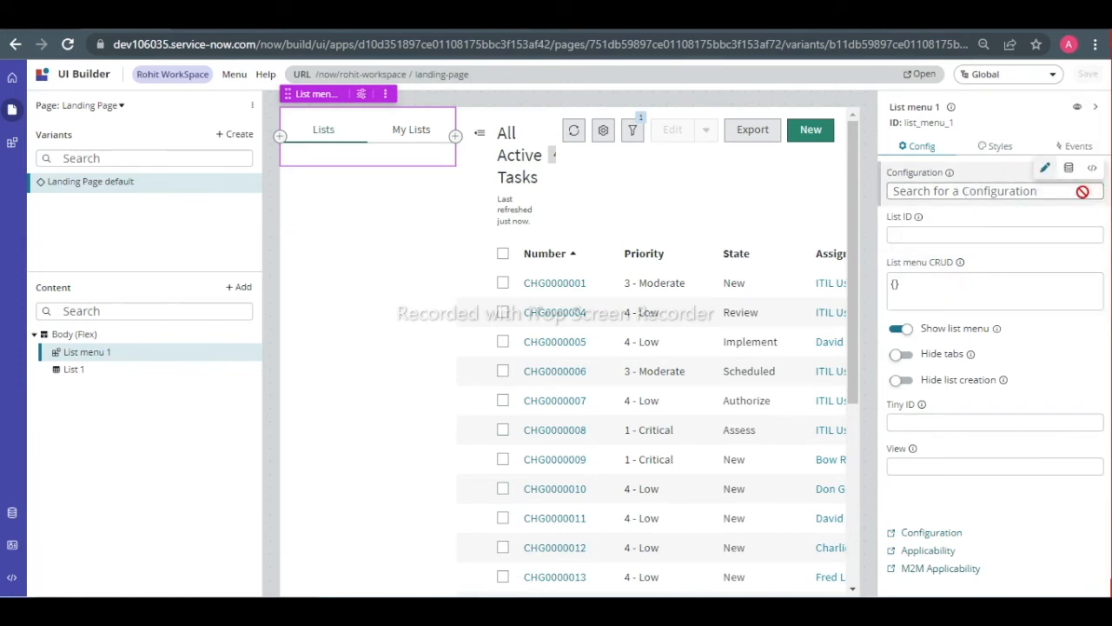
Set the Configuration of List menu 1 to Demo Configuration as a static value and save the page.
click(1056, 192)
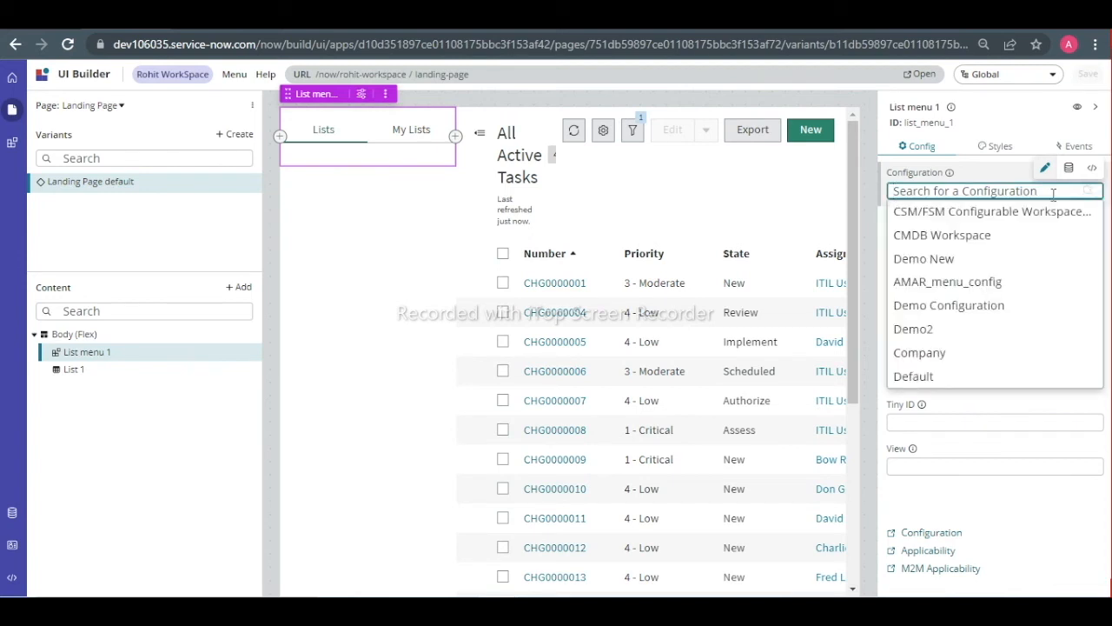
text(demo)
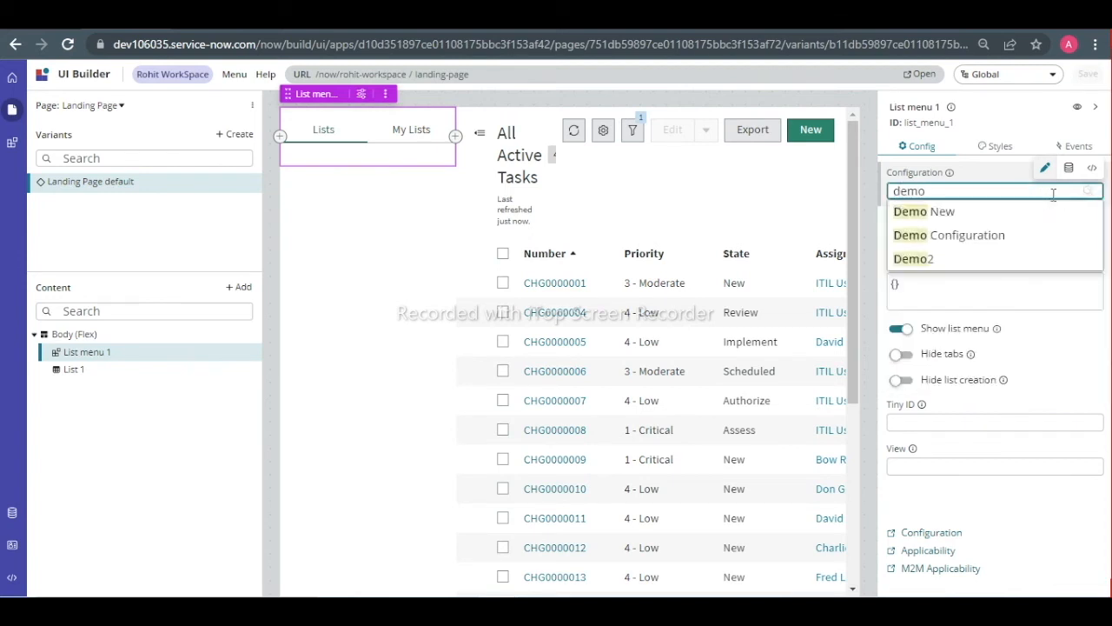
click(981, 232)
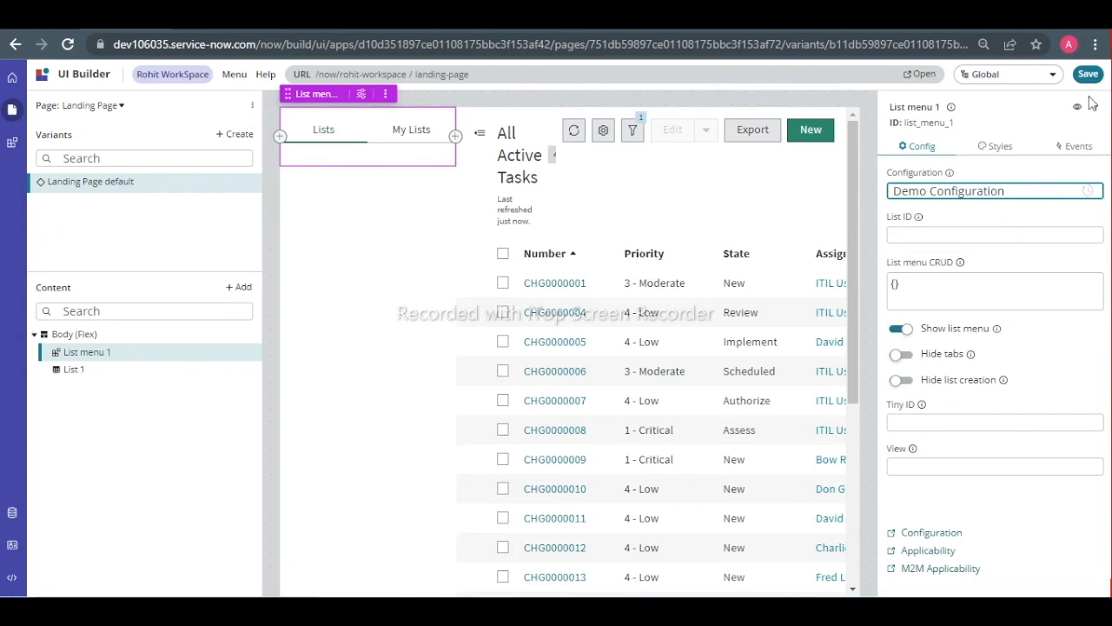
click(1088, 74)
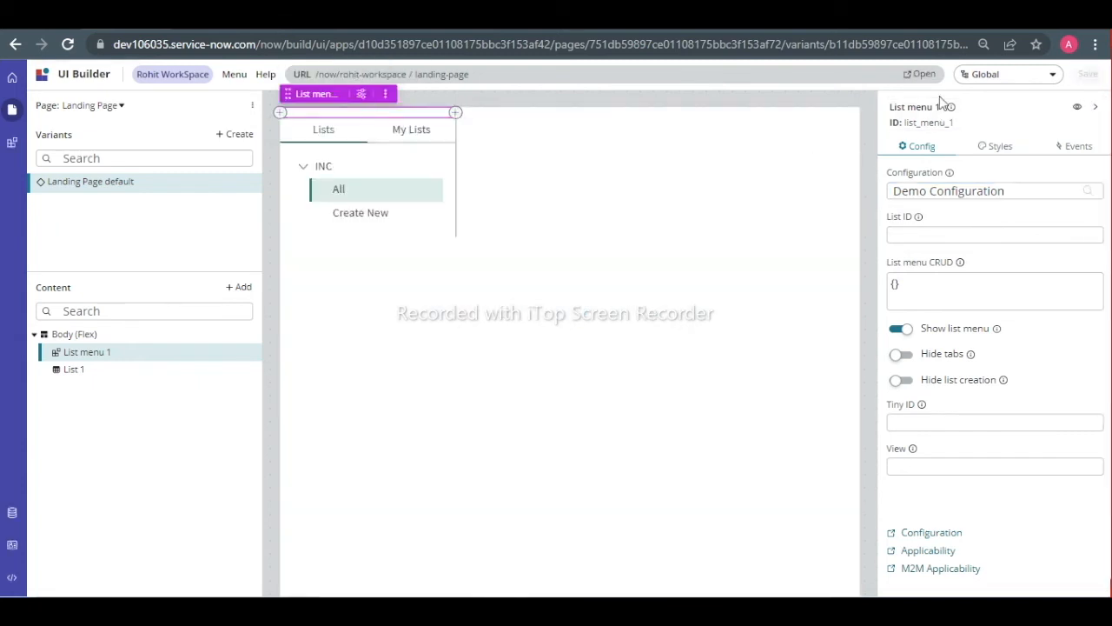
Open the live landing page, try the All and Create New menu entries and check the task list's filter.
click(920, 75)
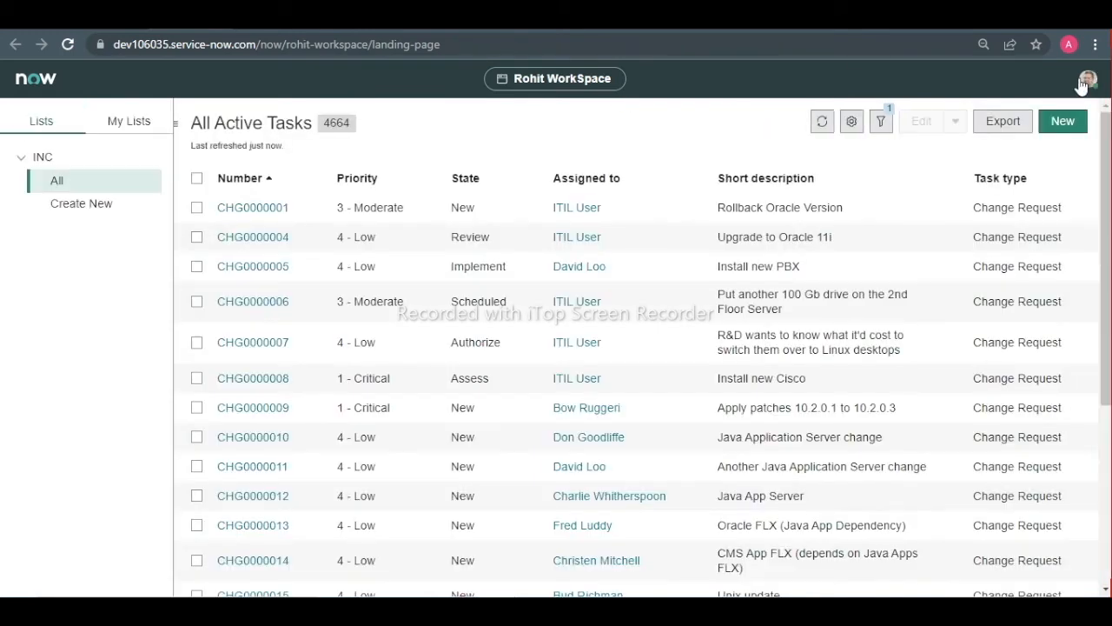
click(75, 205)
click(74, 182)
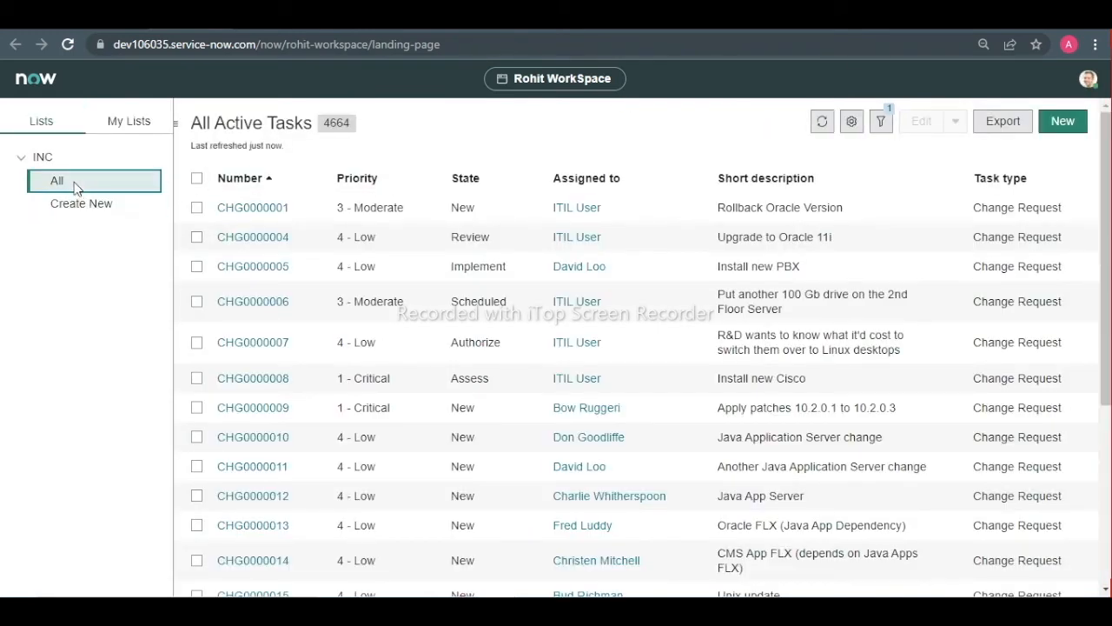
click(115, 209)
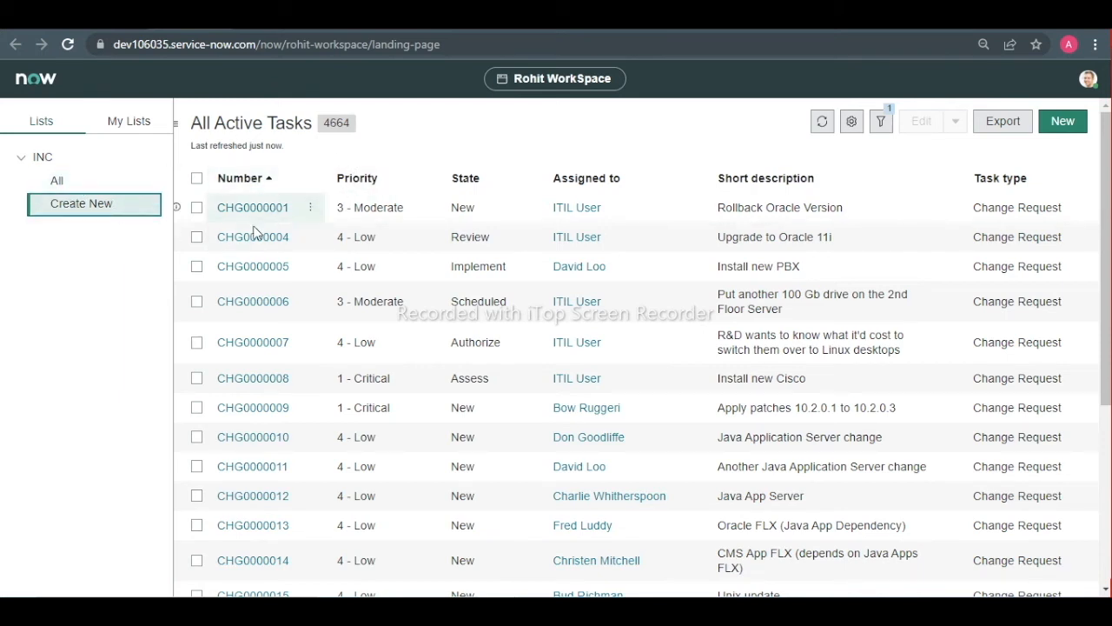
click(881, 121)
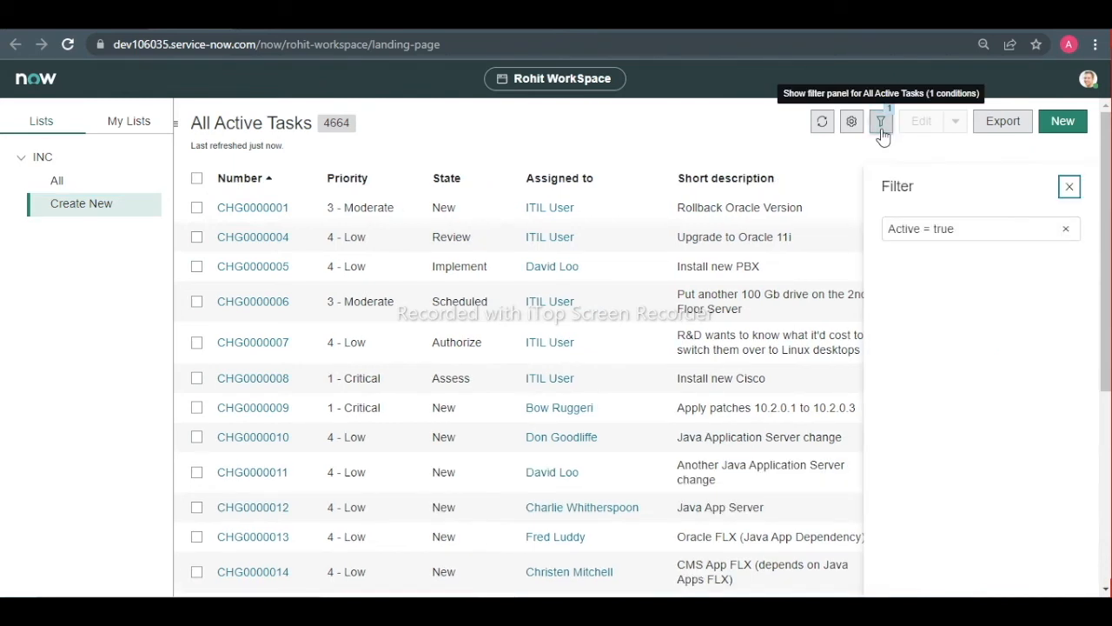
click(1071, 186)
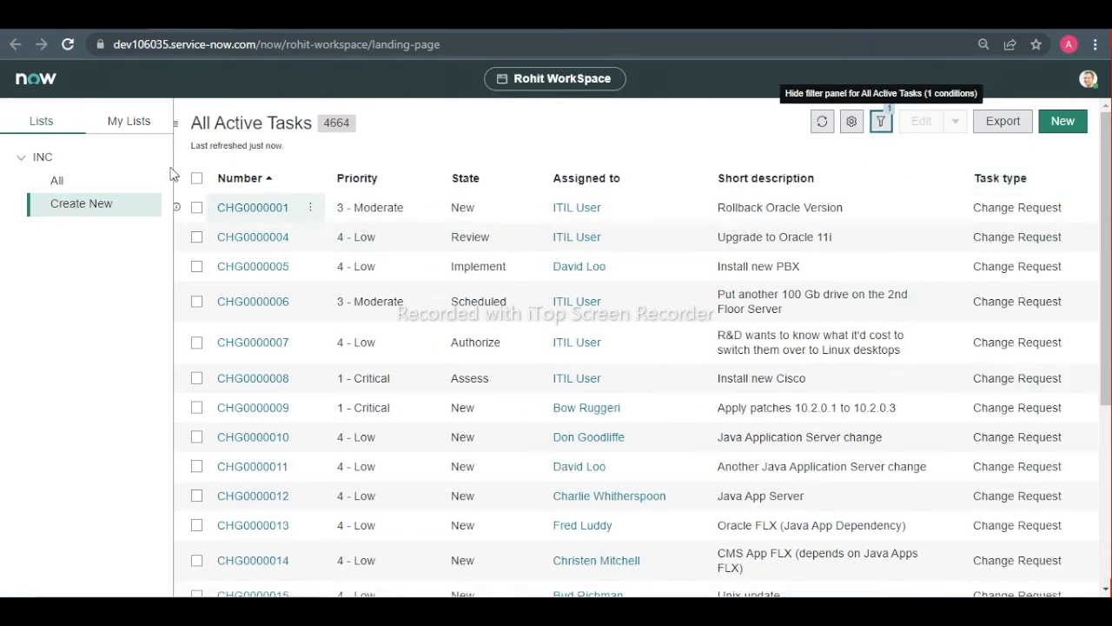
click(73, 177)
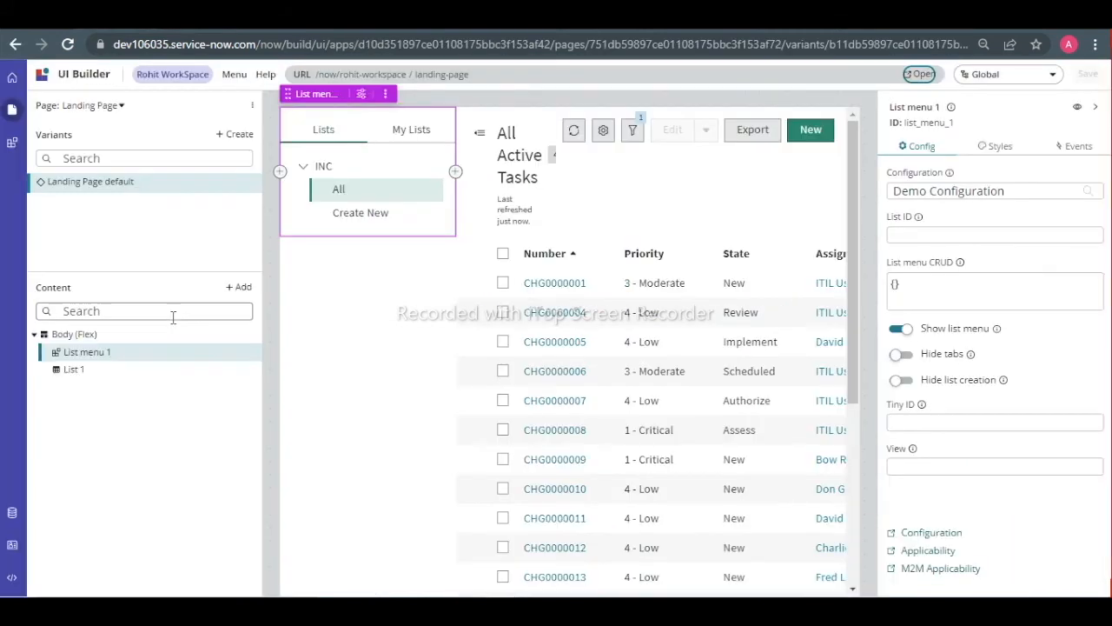
Compare the configuration properties of List 1 and List menu 1 in the page content.
click(88, 374)
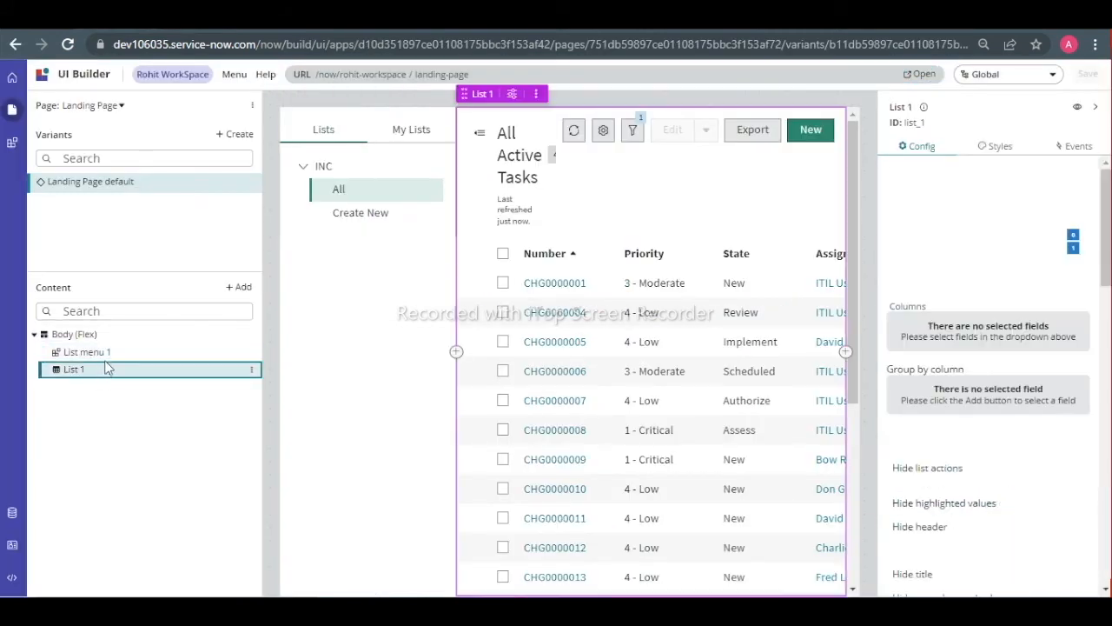
click(105, 355)
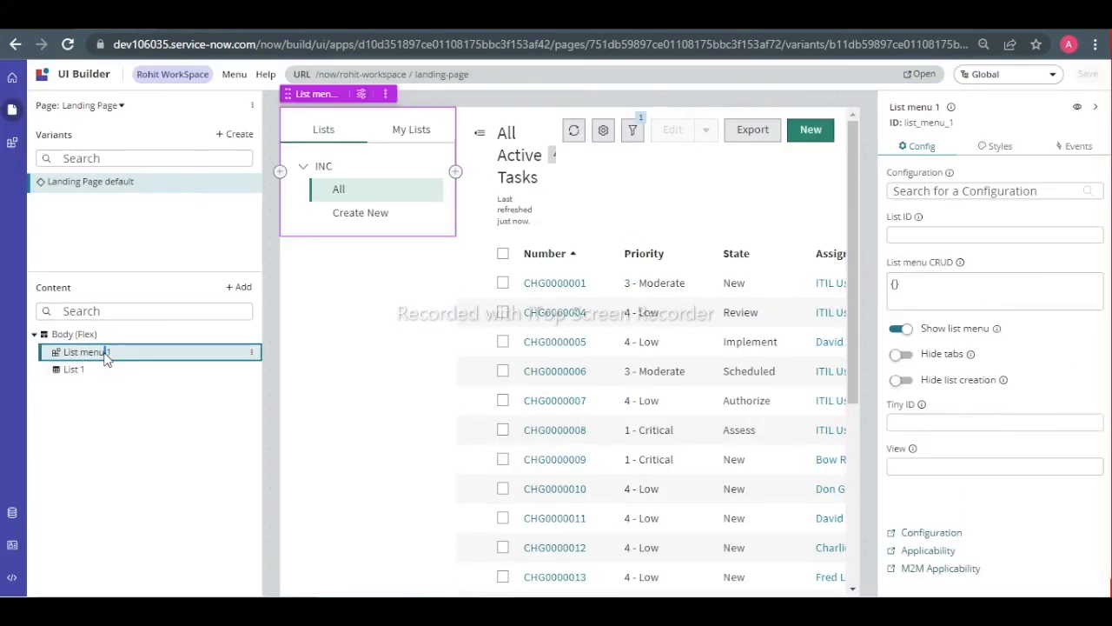
click(96, 368)
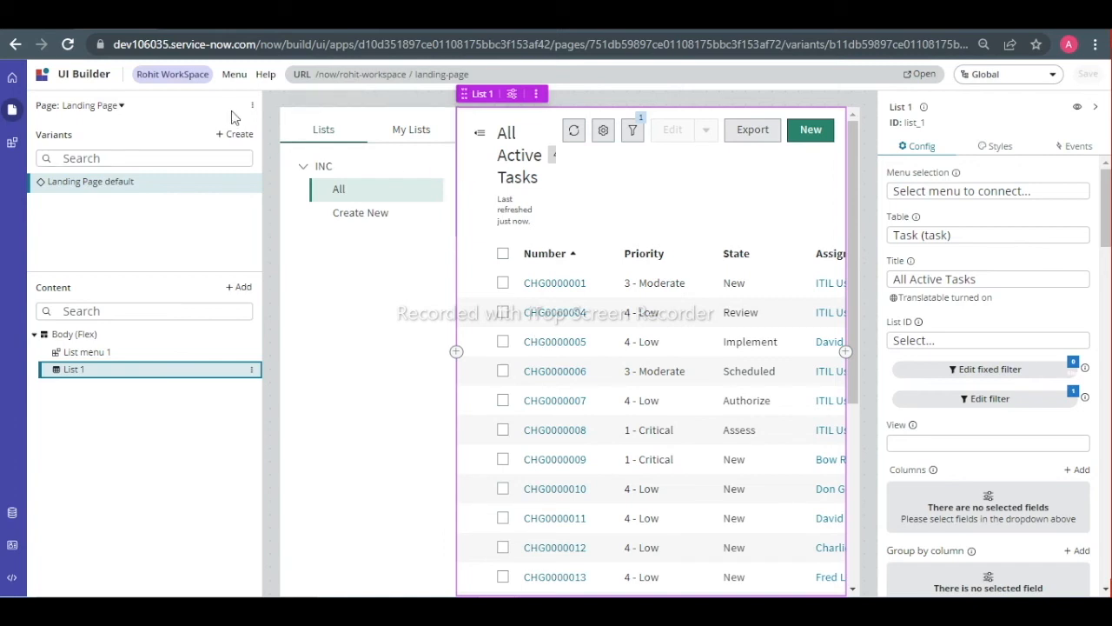
Open the experience settings at the Branding and theming section.
click(234, 75)
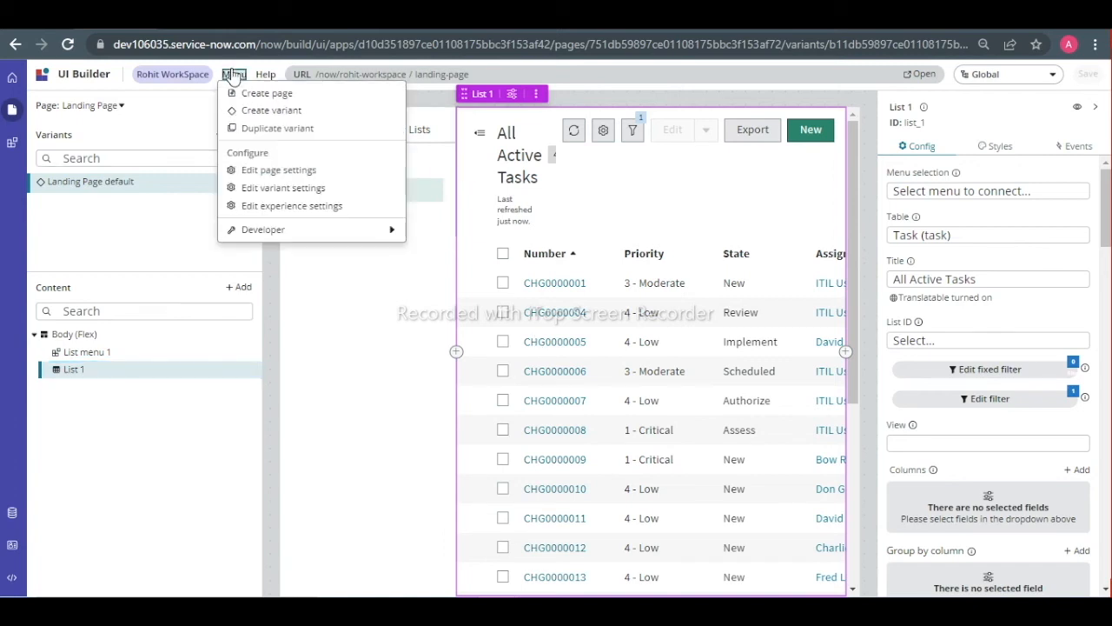
click(246, 214)
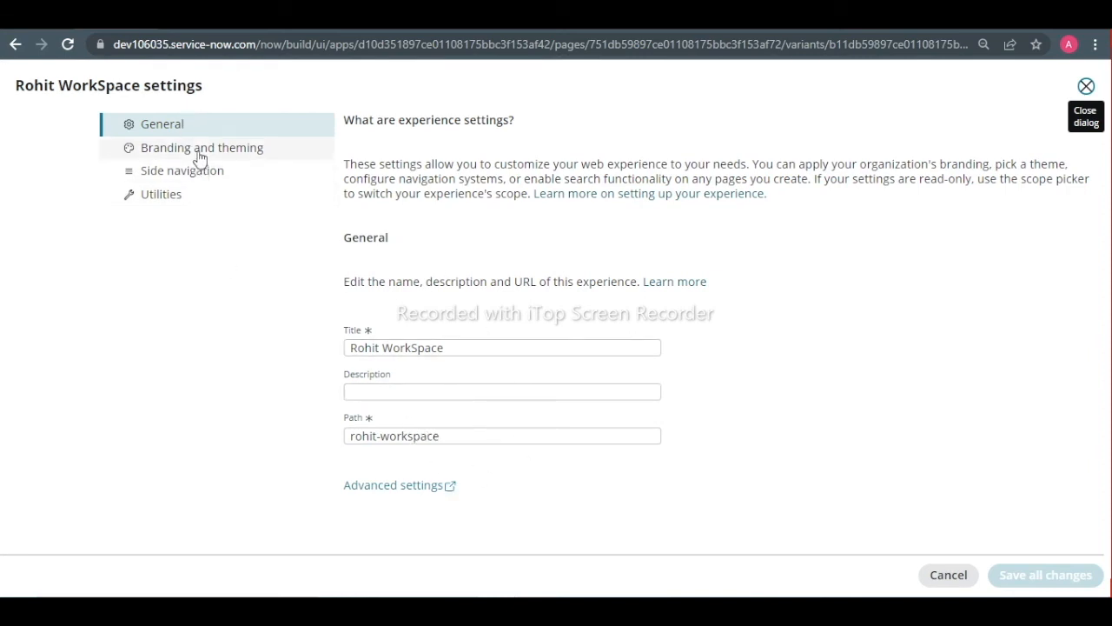
drag(199, 153, 193, 152)
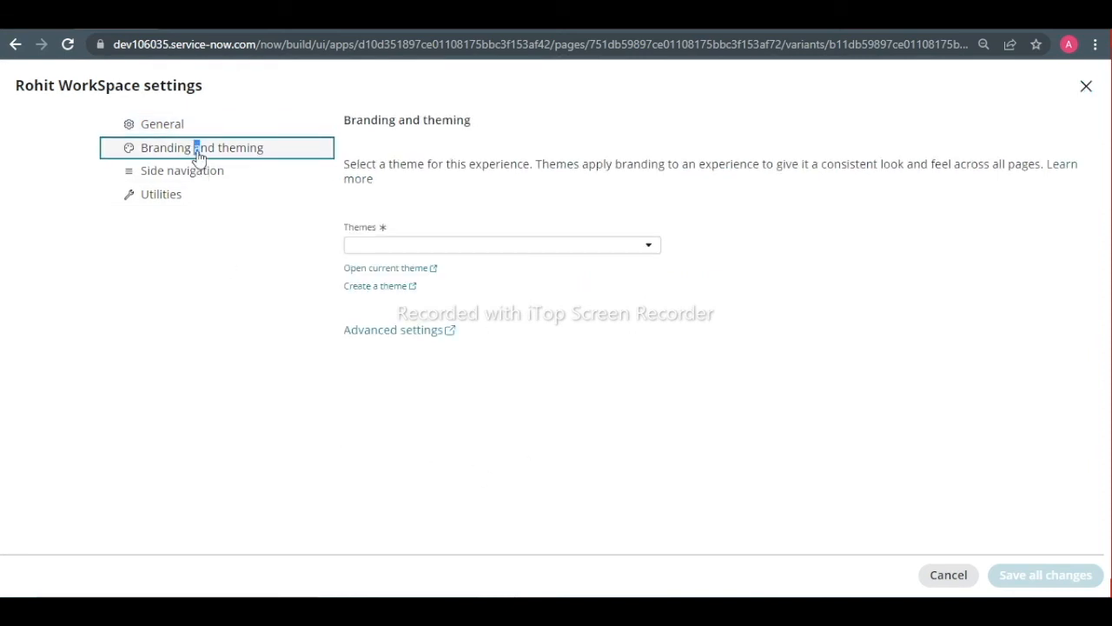
Review the available themes, start a new UX theme for the experience, name it Rohit Theme and save it.
click(469, 248)
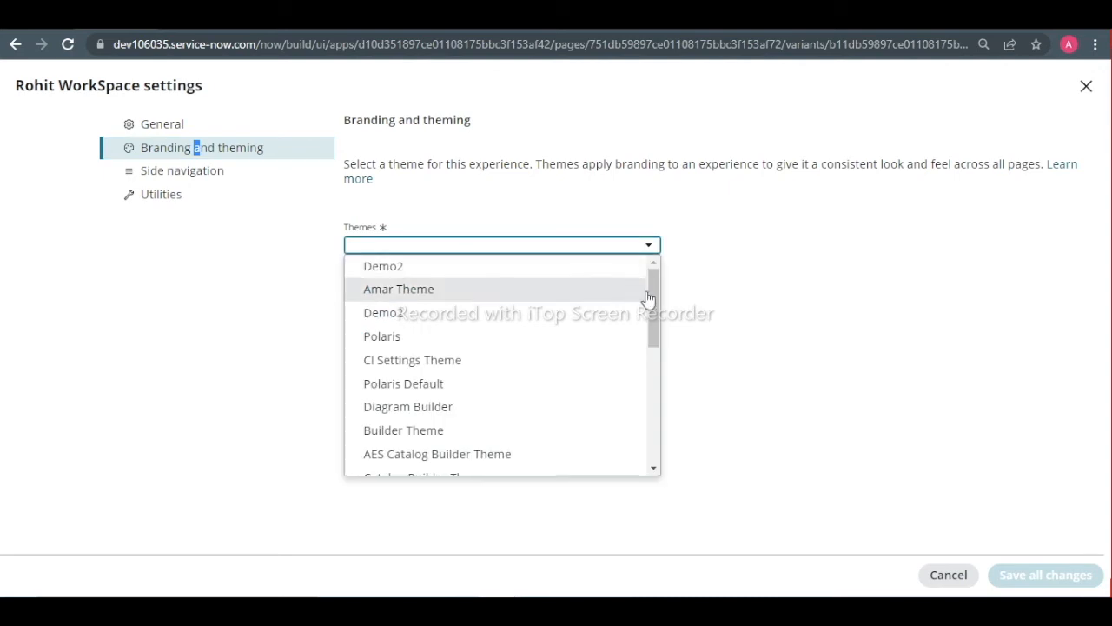
drag(650, 295, 658, 411)
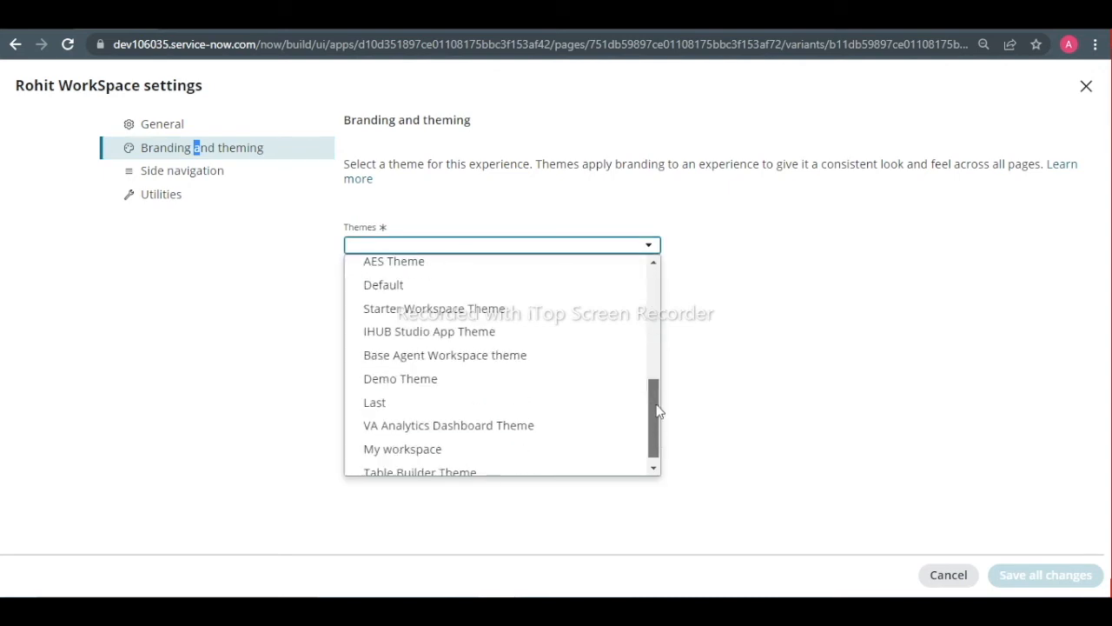
click(755, 363)
click(382, 288)
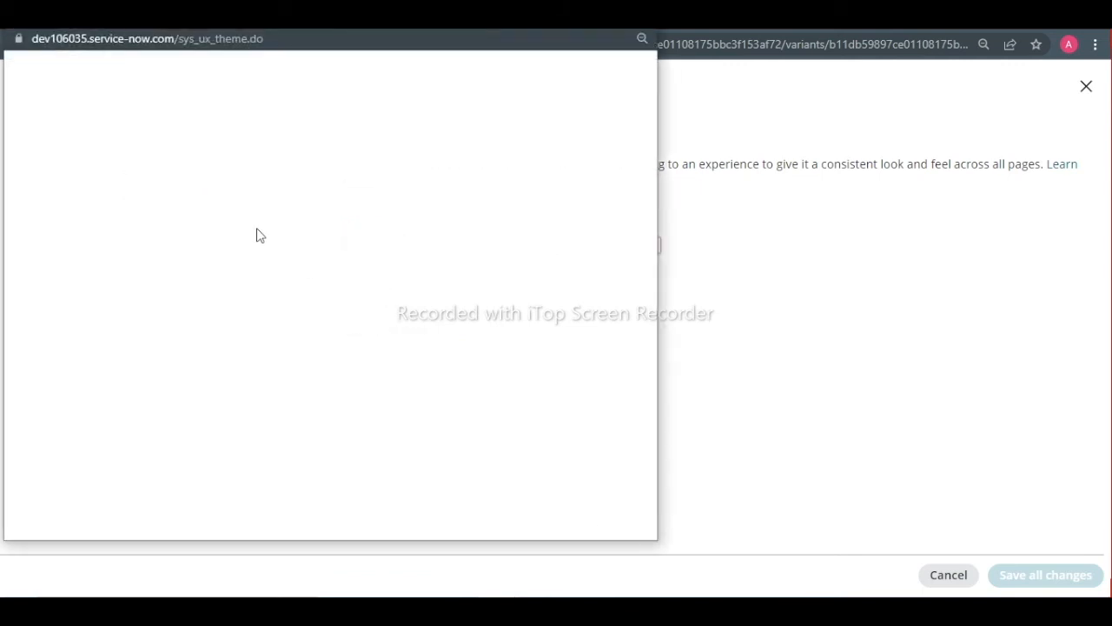
click(144, 121)
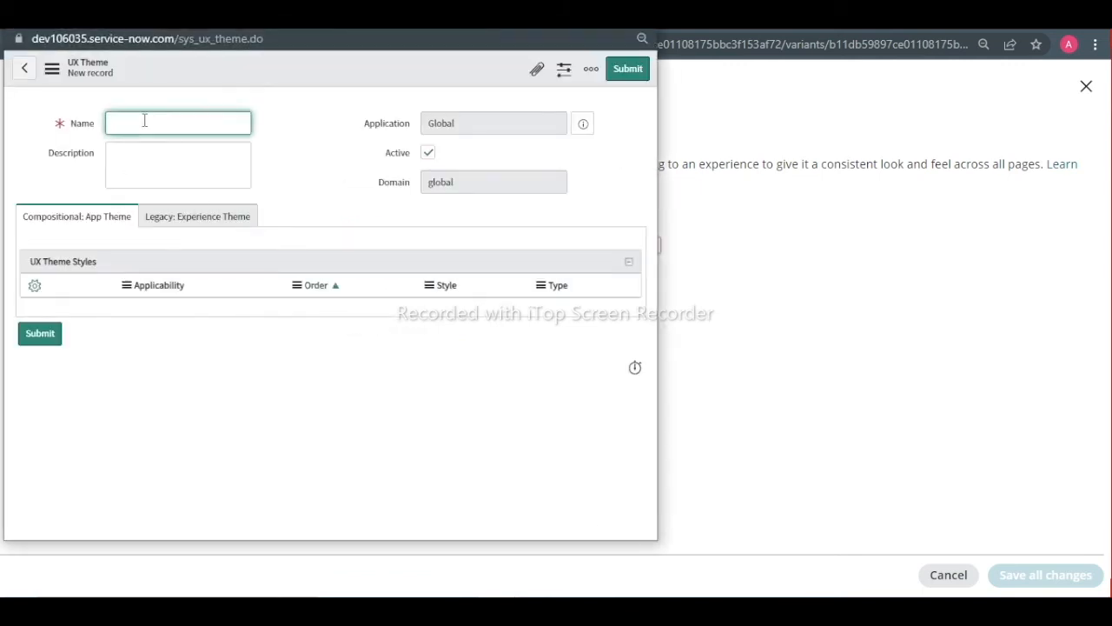
text(Rohit Theme)
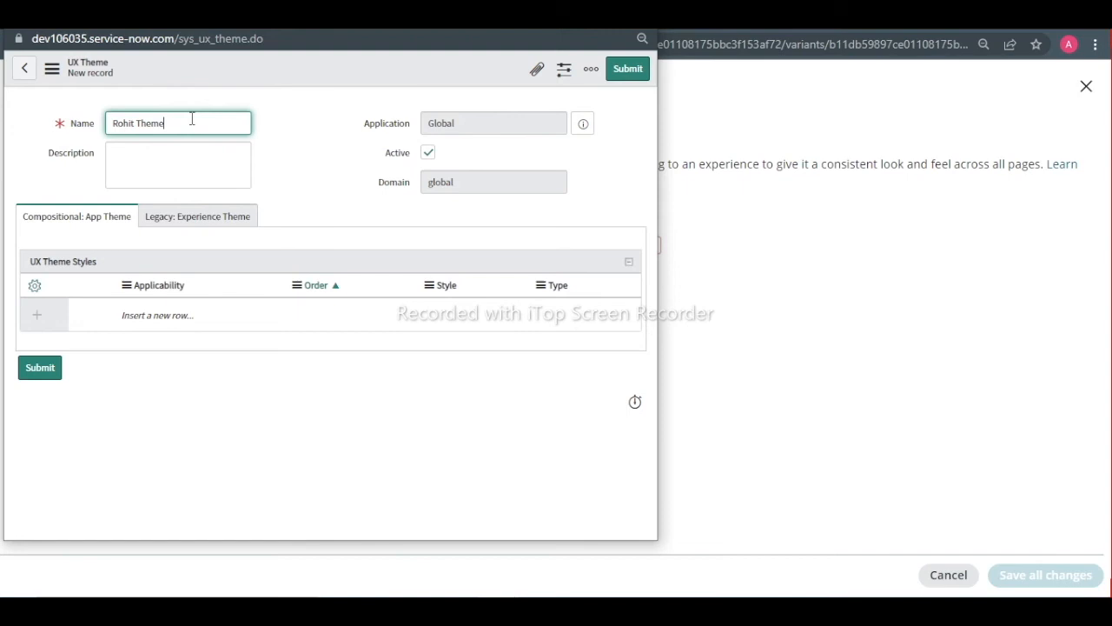
right_click(272, 68)
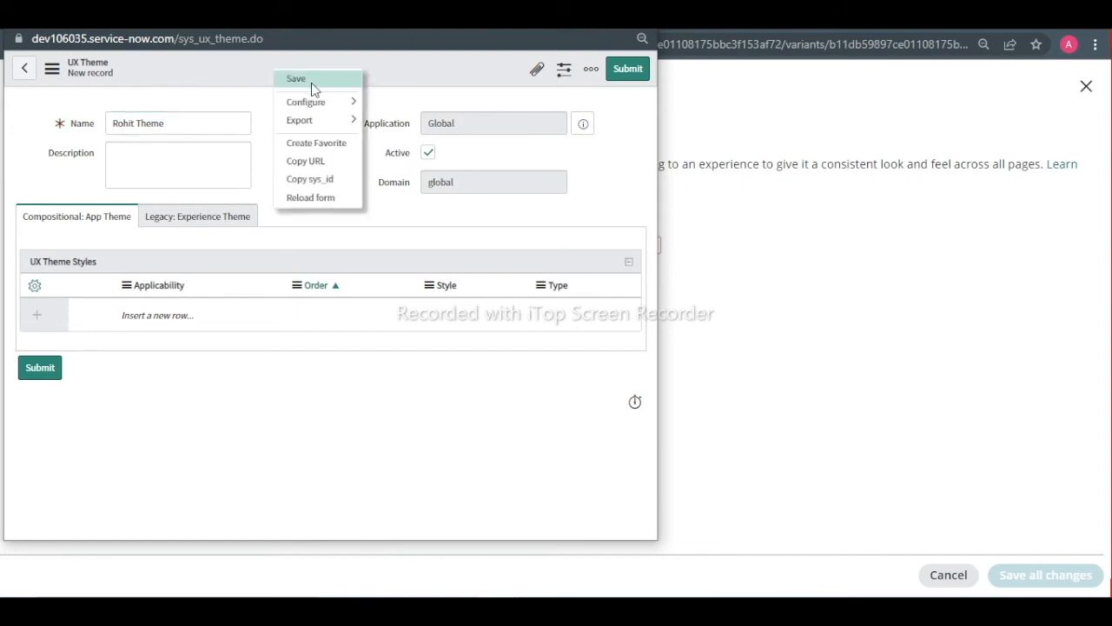
click(311, 82)
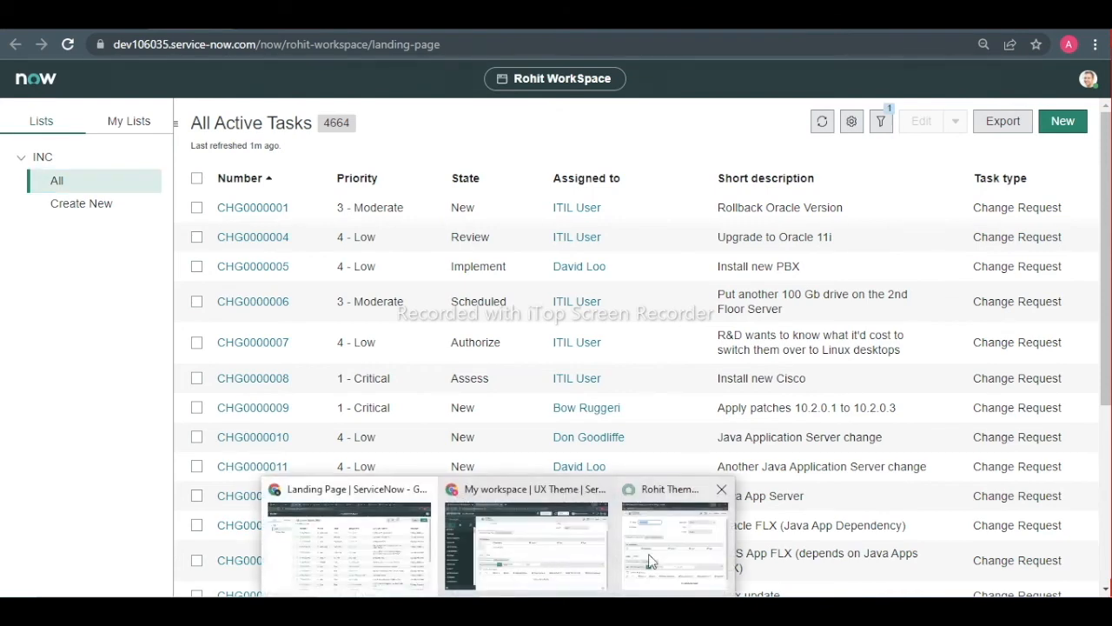
In Rohit Theme's Legacy: Experience Theme section, insert a UX Theme Assets row and open its asset lookup.
click(669, 534)
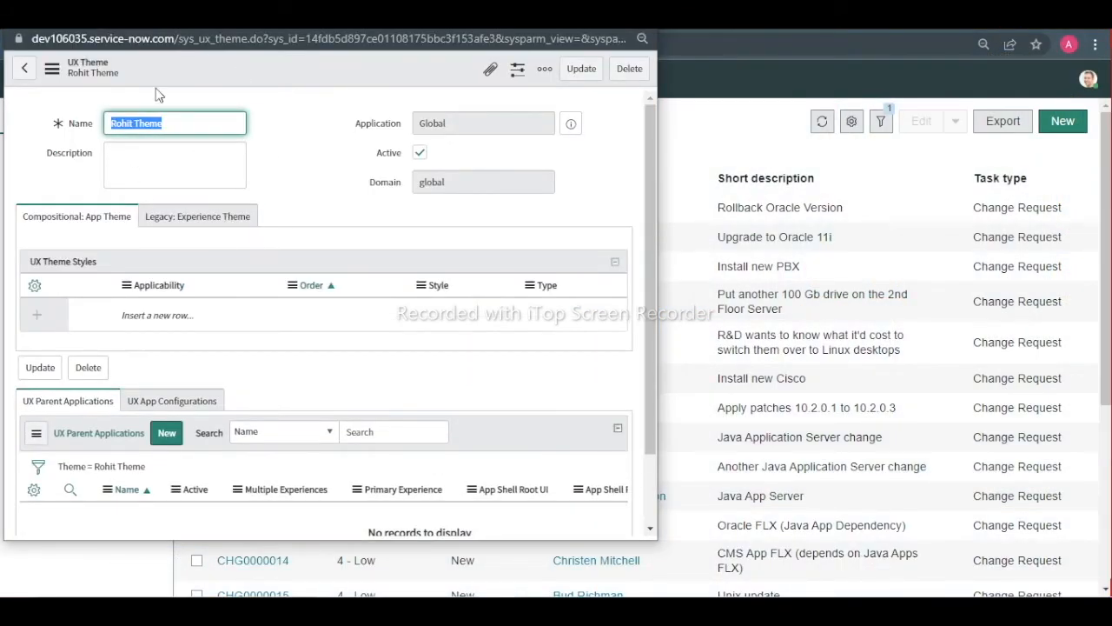
click(178, 219)
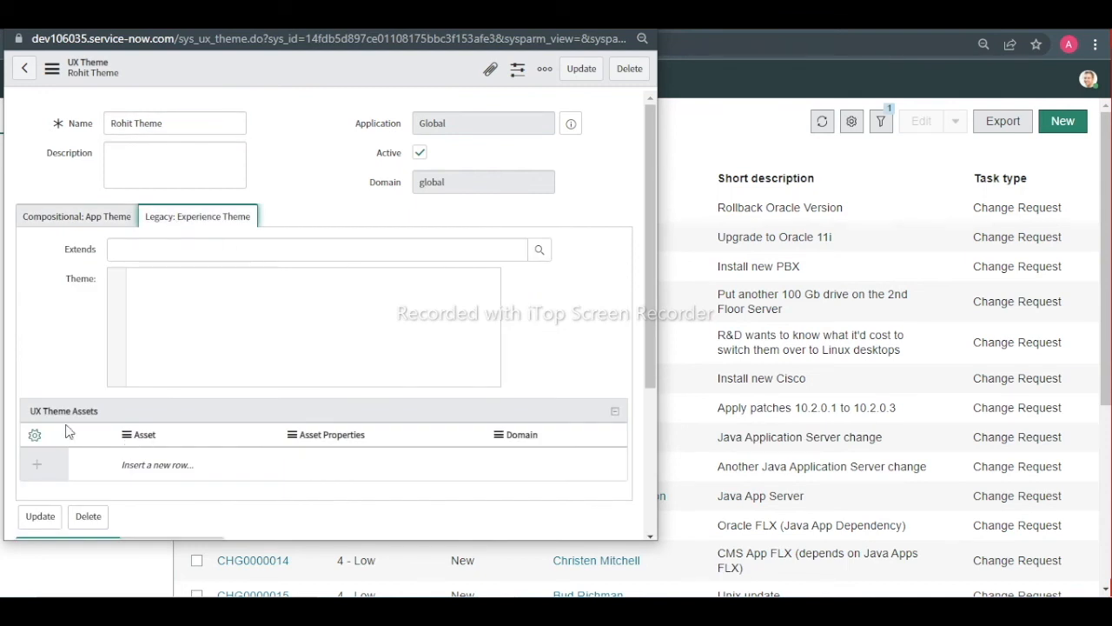
drag(29, 410, 120, 418)
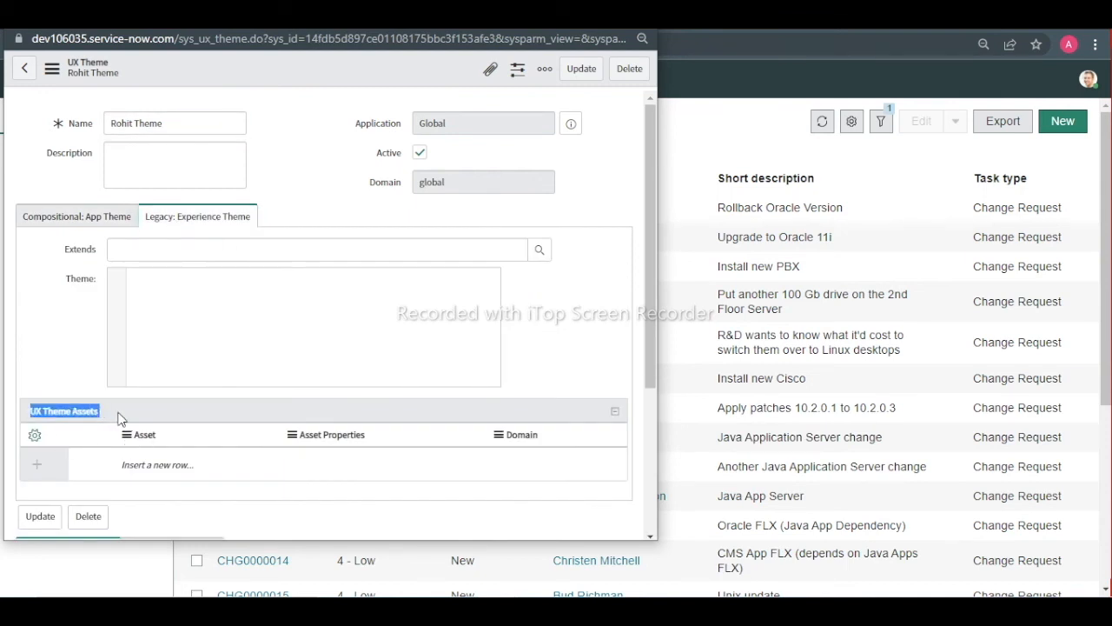
double_click(143, 465)
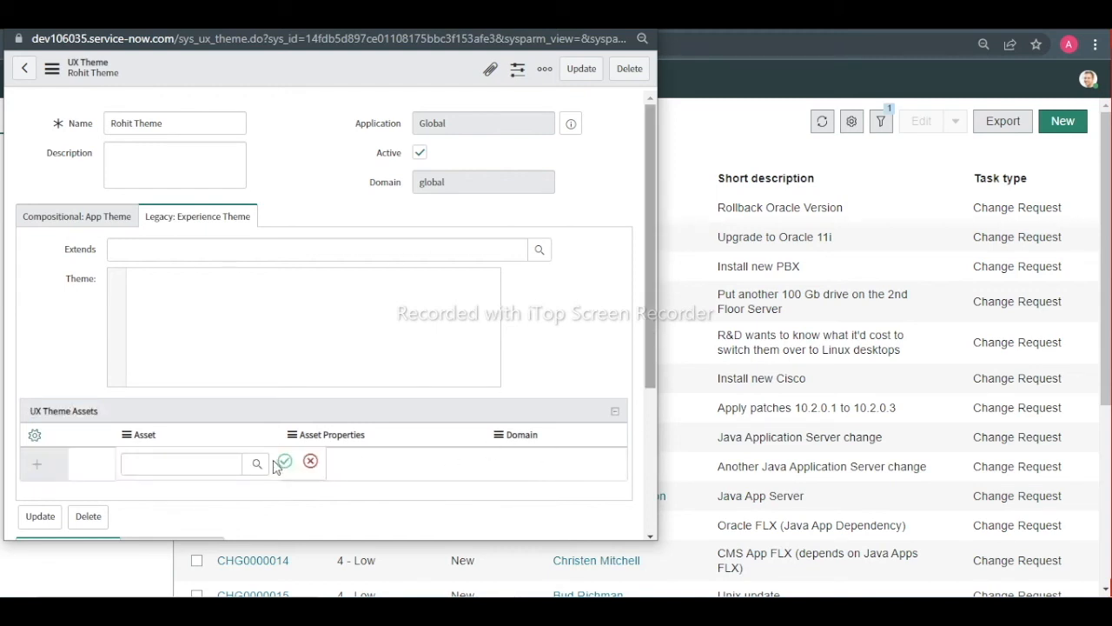
scroll(257, 465, down, 3)
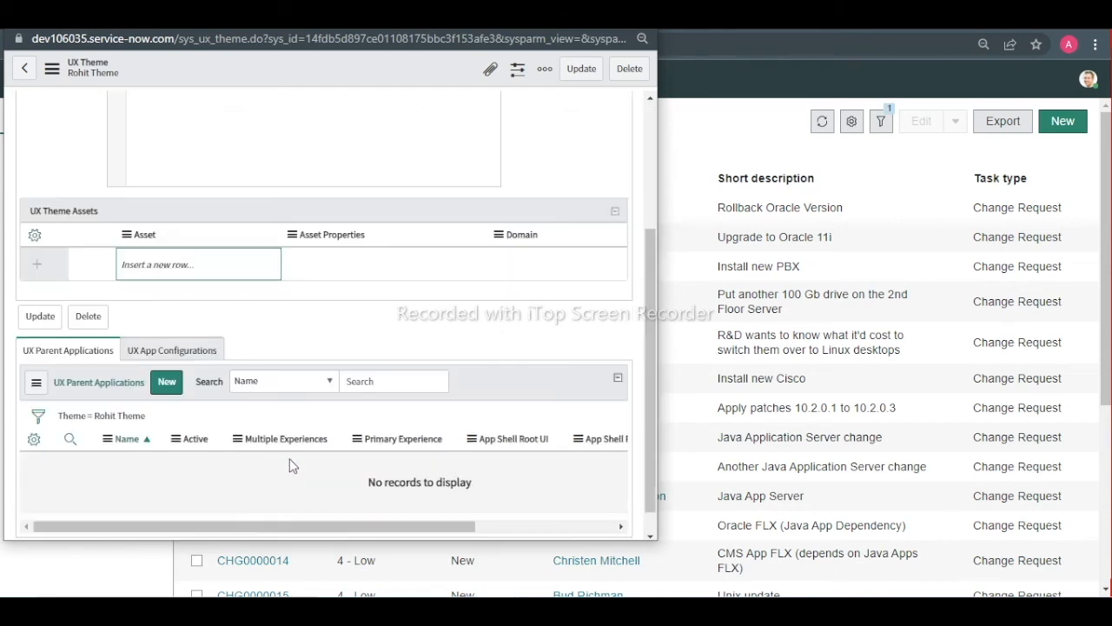
click(220, 264)
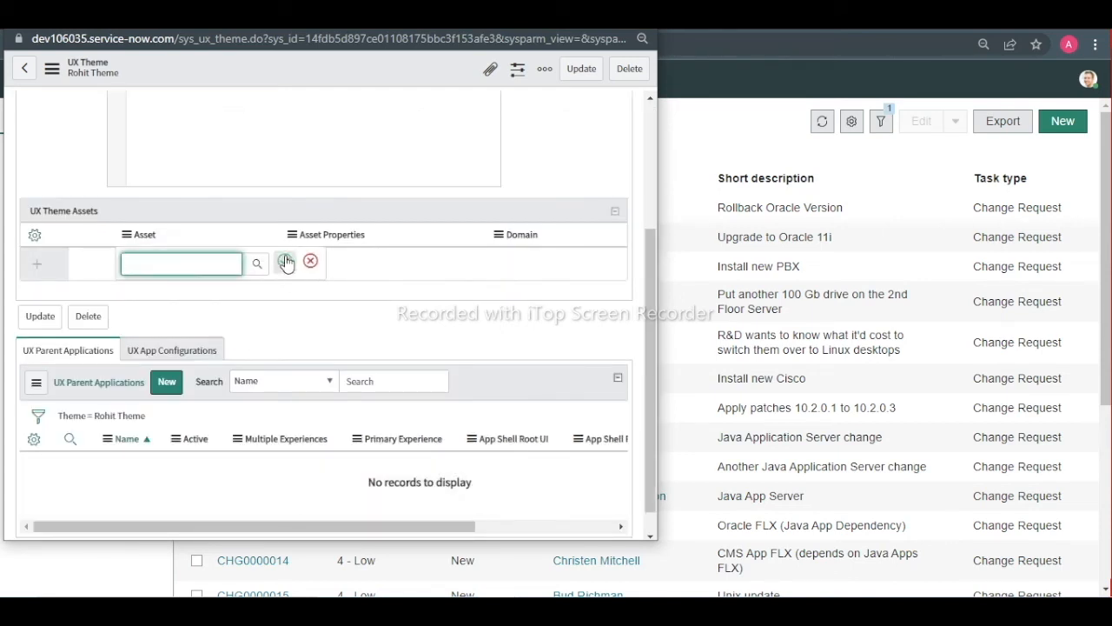
click(258, 262)
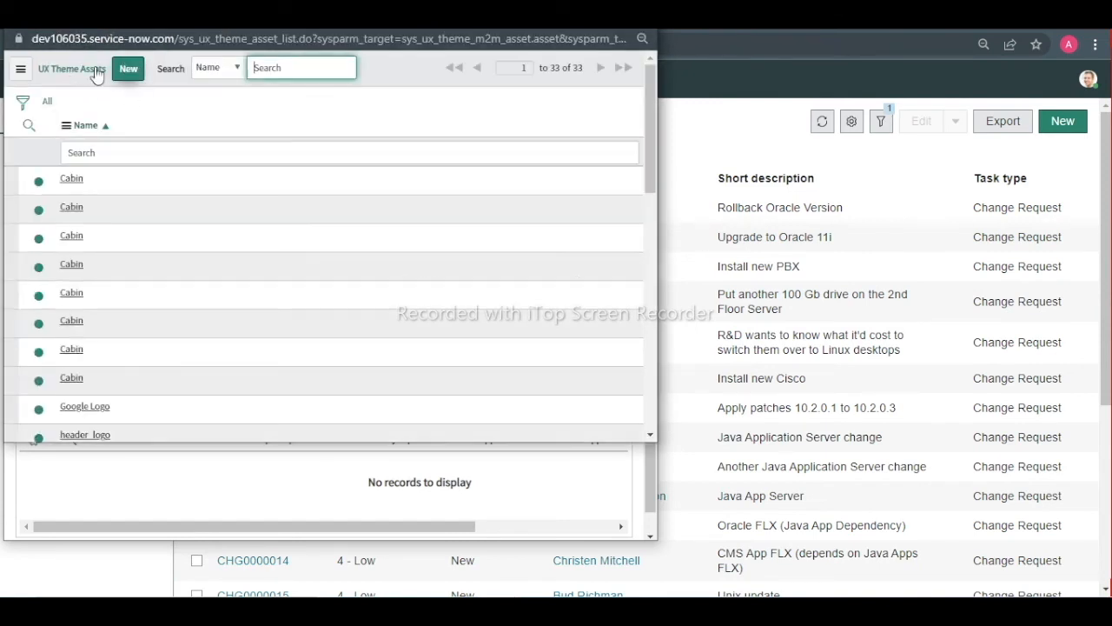
Create an Image theme asset named New Logo Google with google logo.jpg attached and add it to the theme's assets.
click(129, 73)
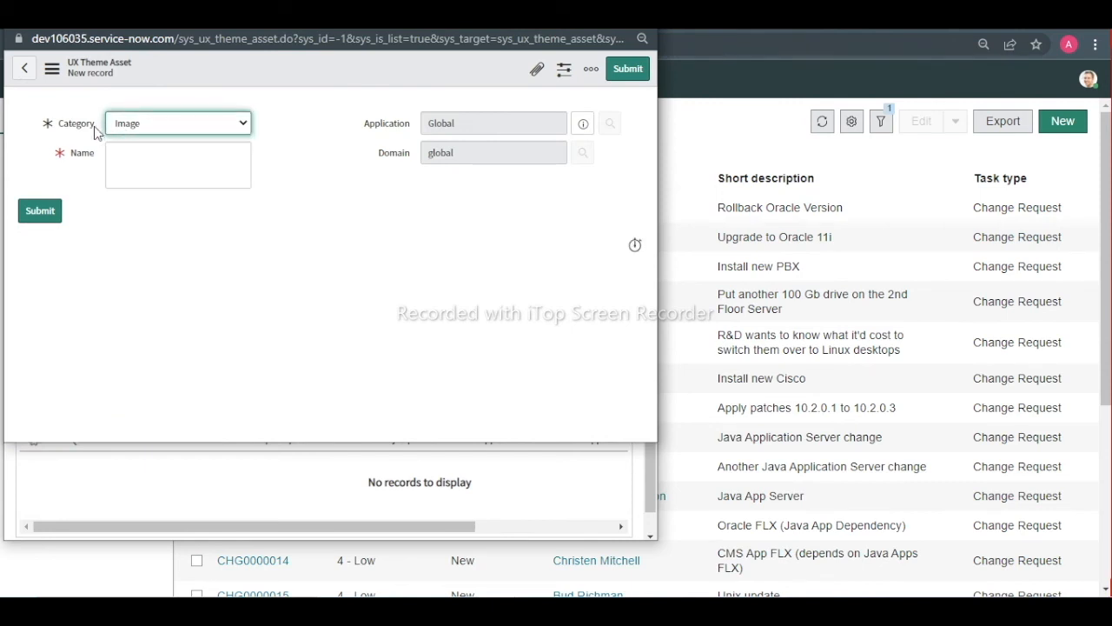
click(129, 160)
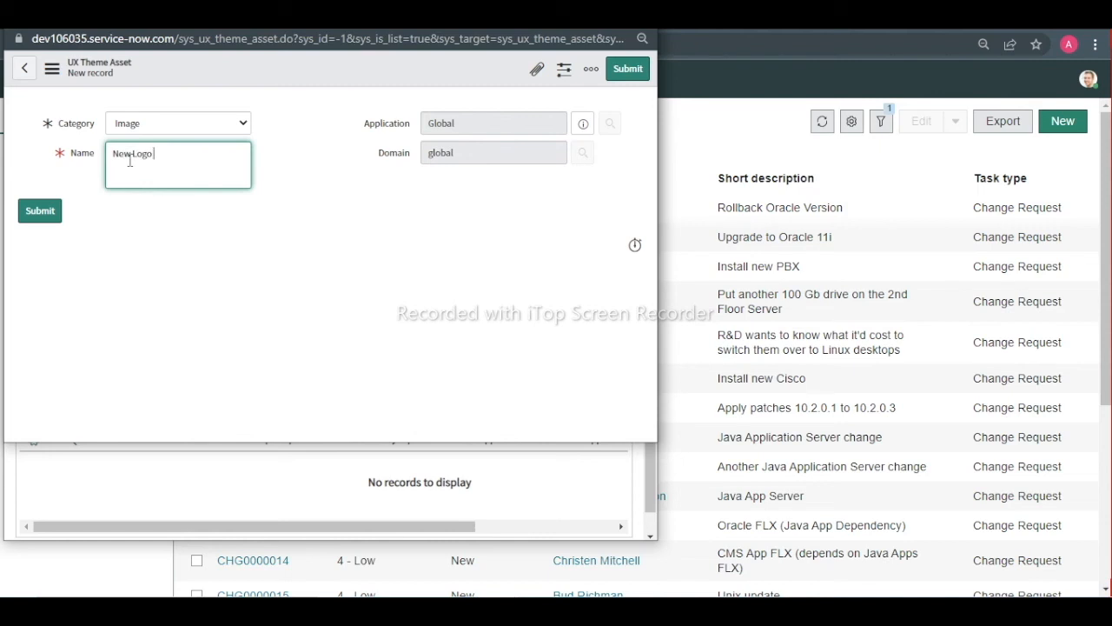
right_click(267, 70)
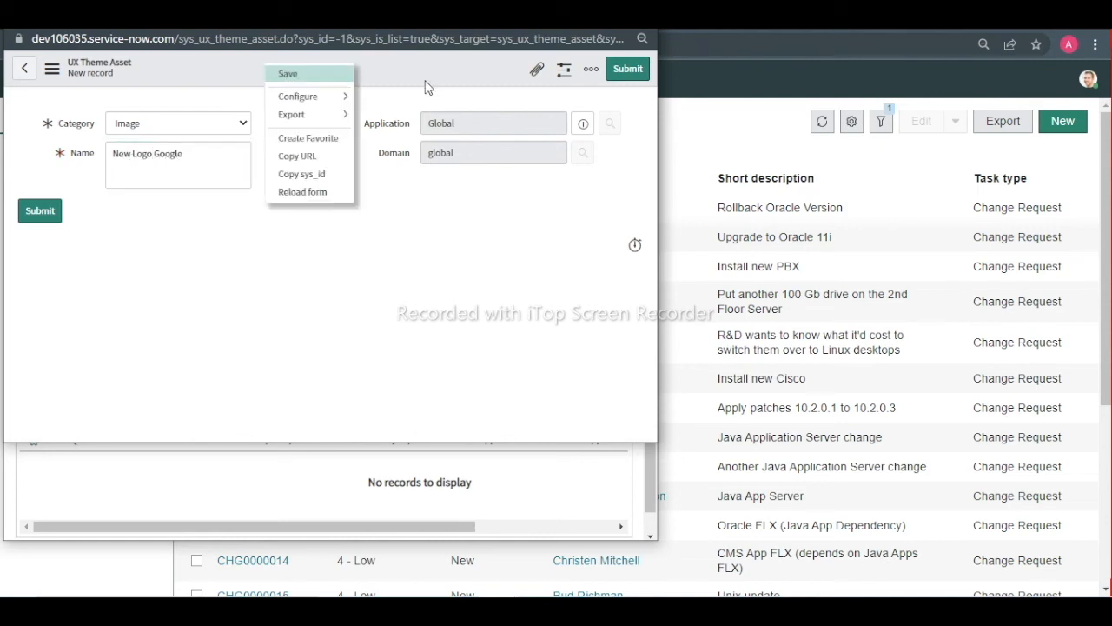
click(495, 64)
click(537, 72)
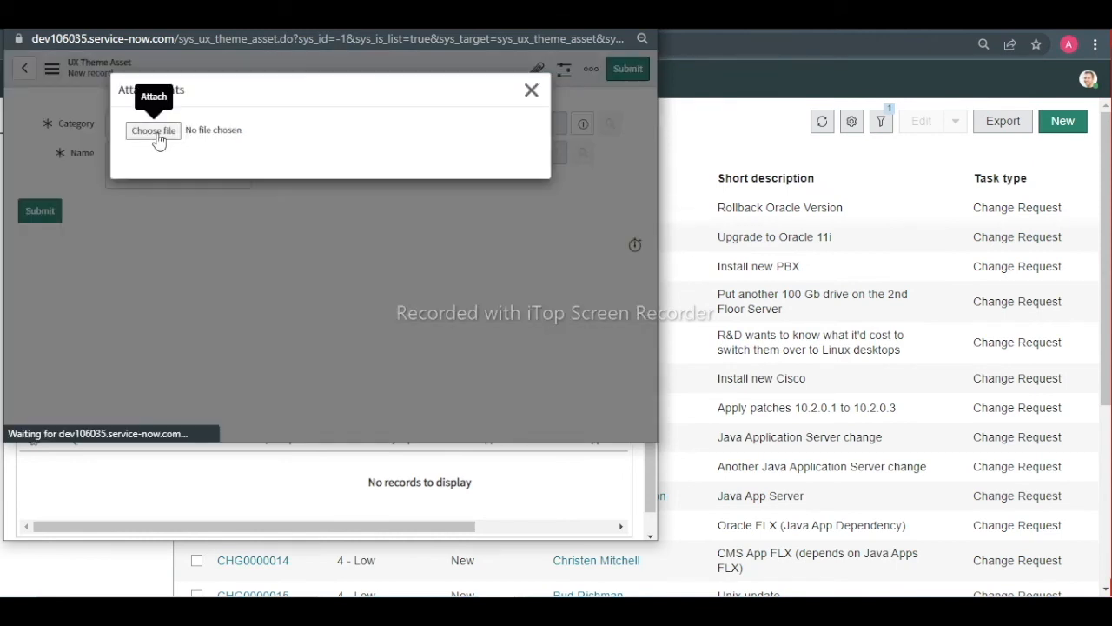
click(157, 136)
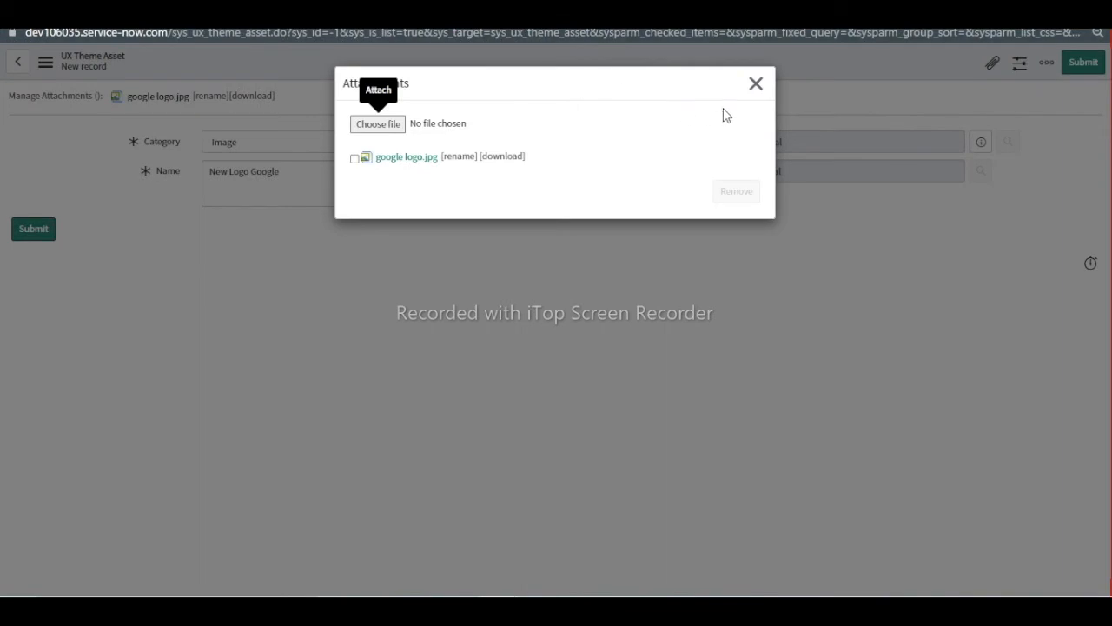
click(757, 87)
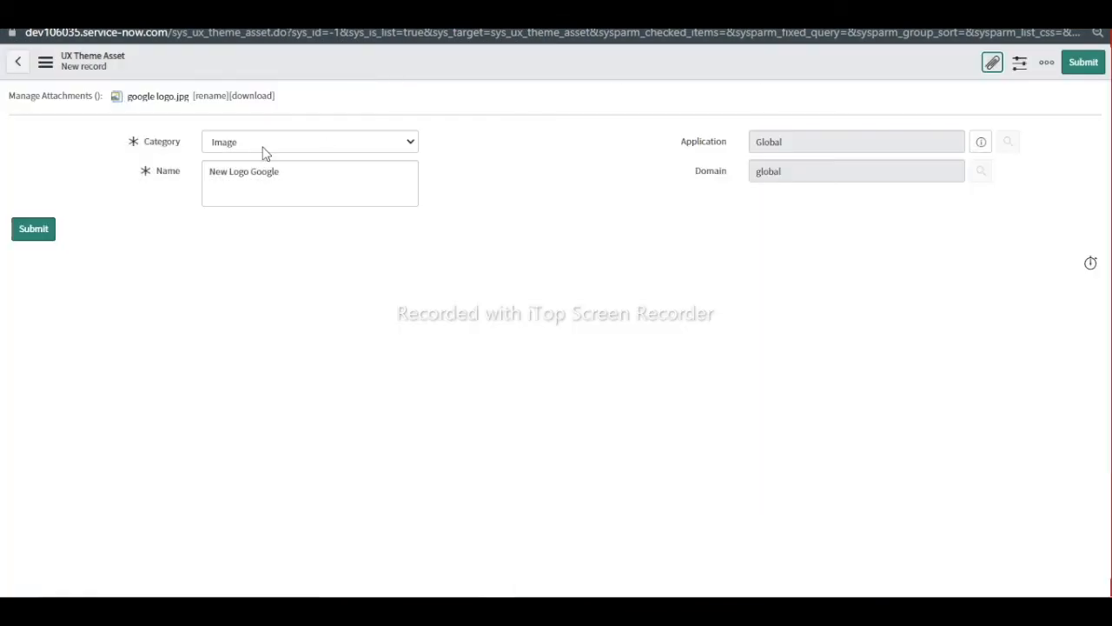
click(30, 235)
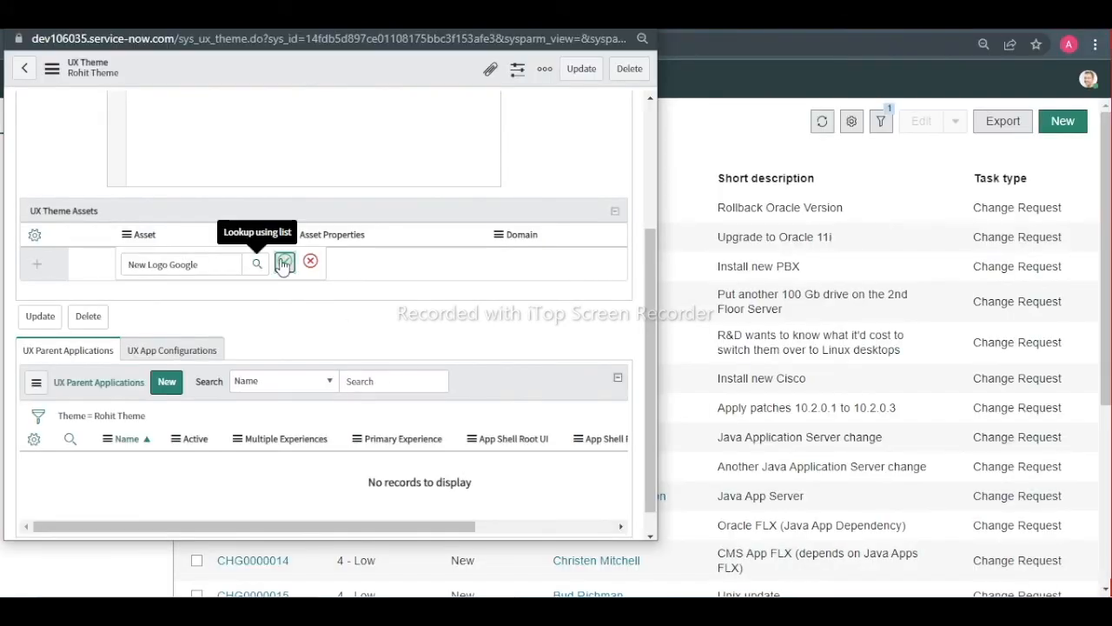
click(285, 262)
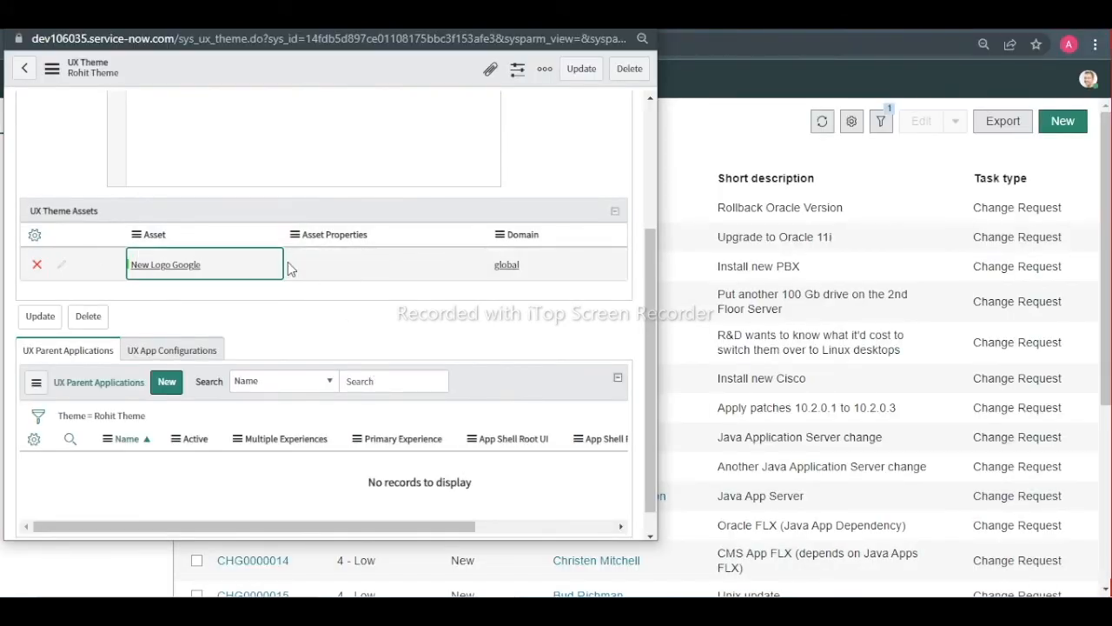
Copy the { "position": "header_logo" } snippet from the Notepad file into the Asset Properties of New Logo Google.
click(343, 262)
key(alt+Tab)
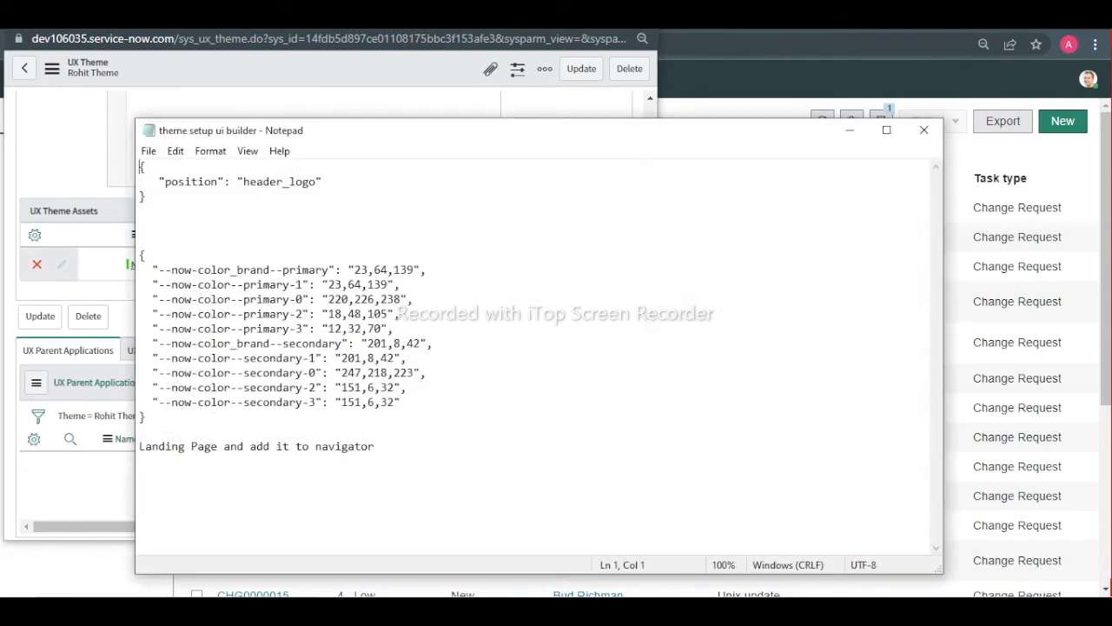
drag(162, 201, 123, 166)
key(ctrl+c)
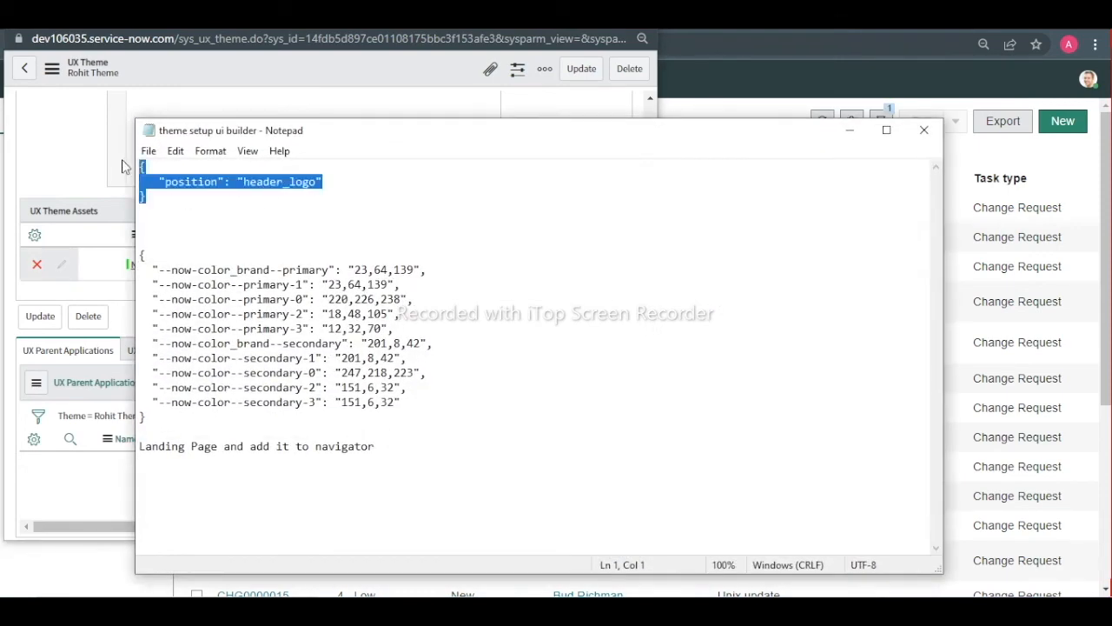
key(alt+Tab)
double_click(368, 266)
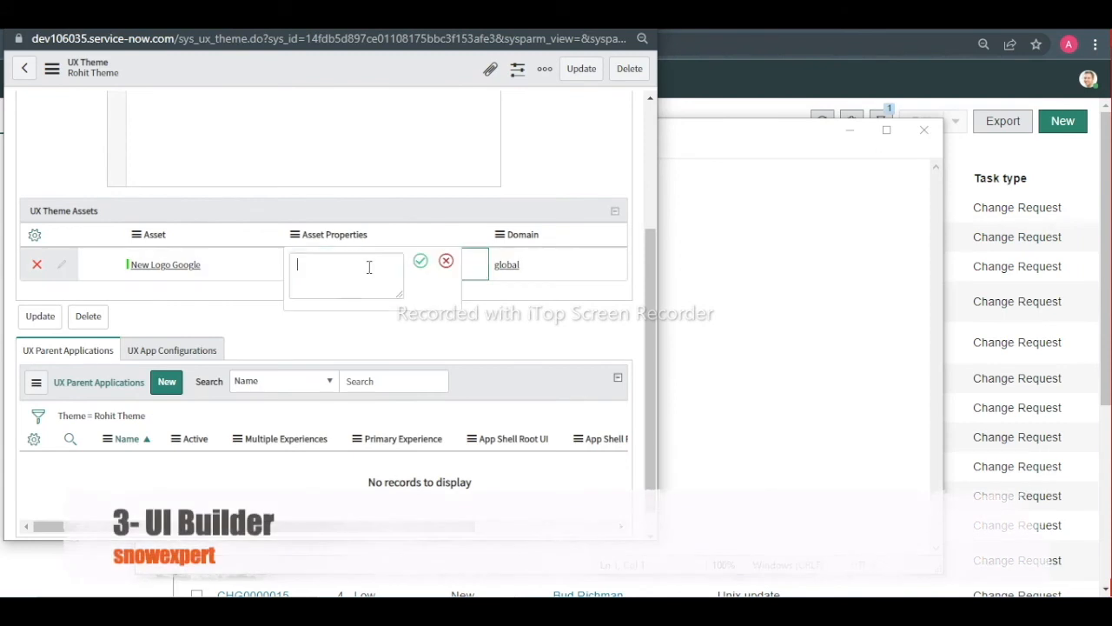
key(ctrl+v)
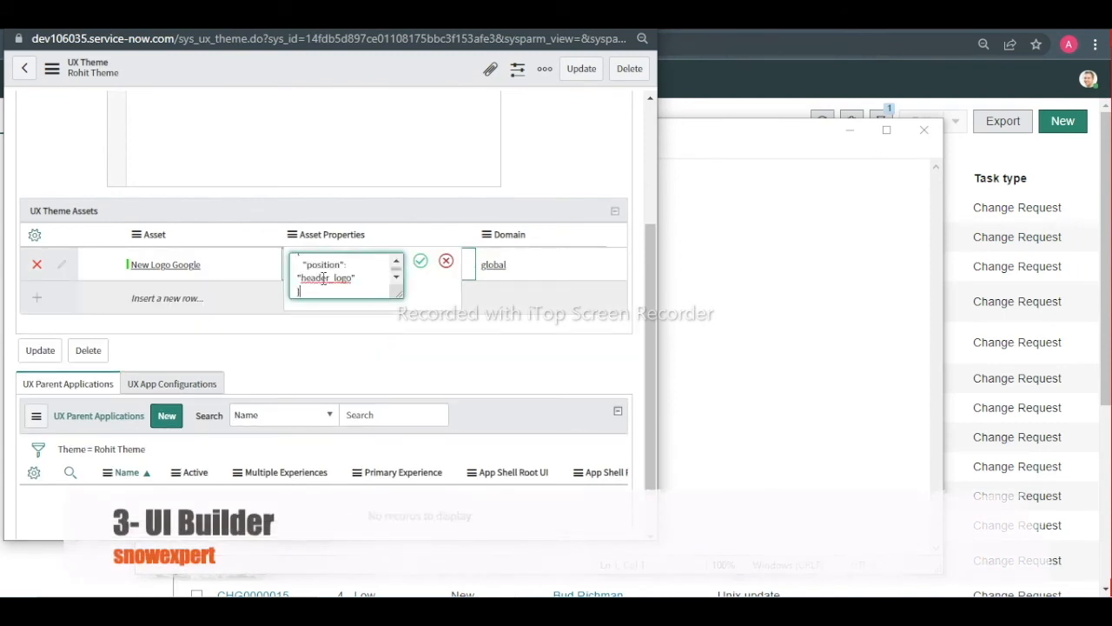
click(421, 261)
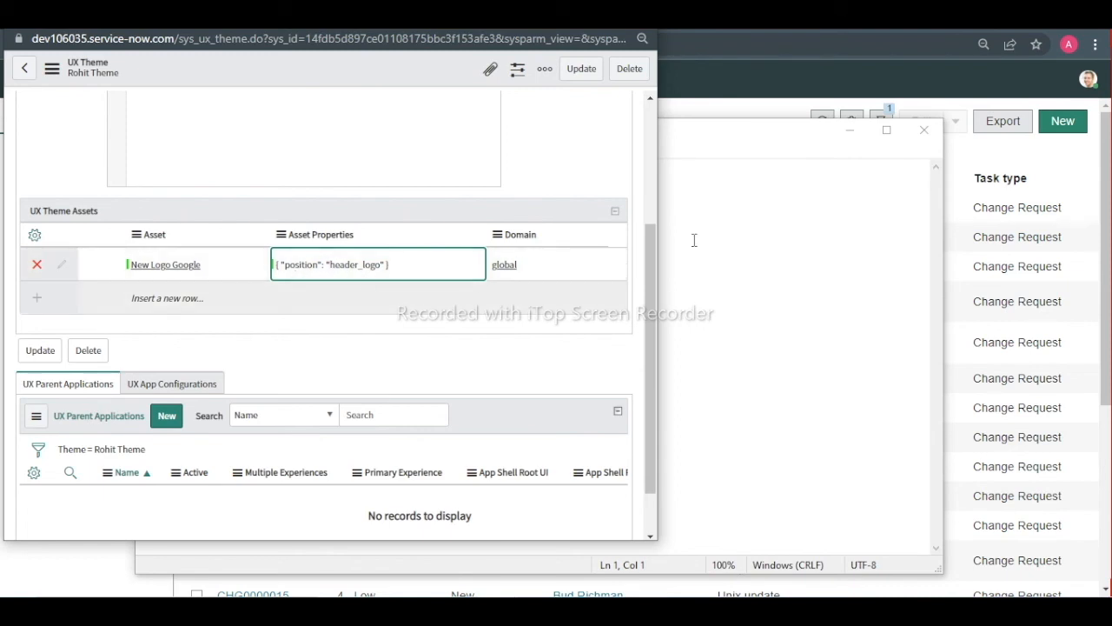
Update the Rohit Theme record, put the Notepad file away and return to the experience's Branding and theming settings.
drag(647, 245, 670, 126)
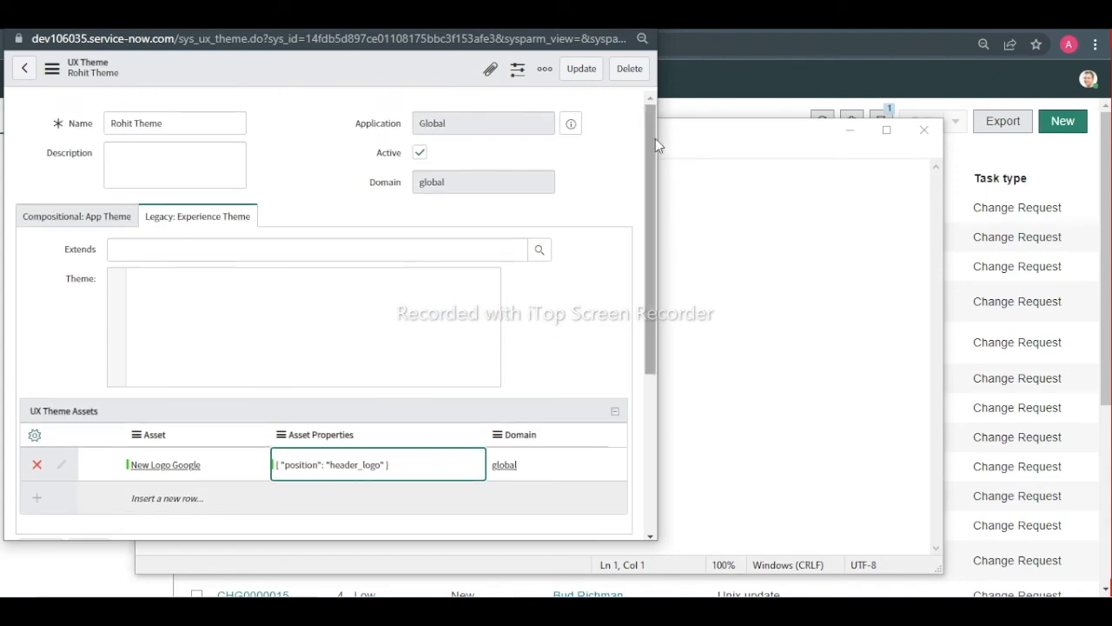
click(583, 68)
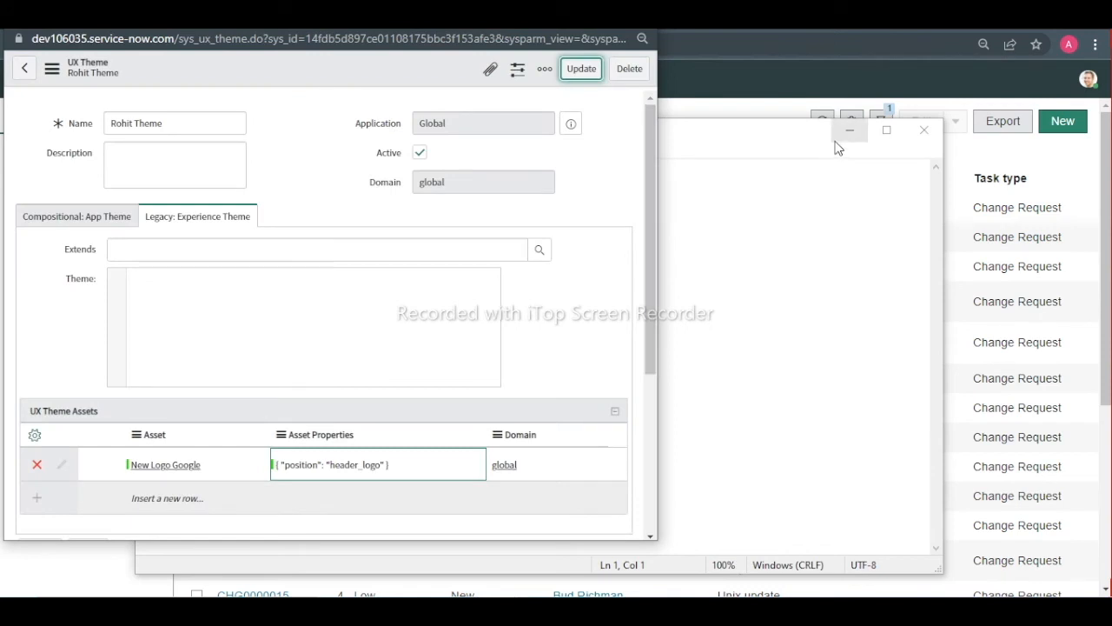
click(850, 131)
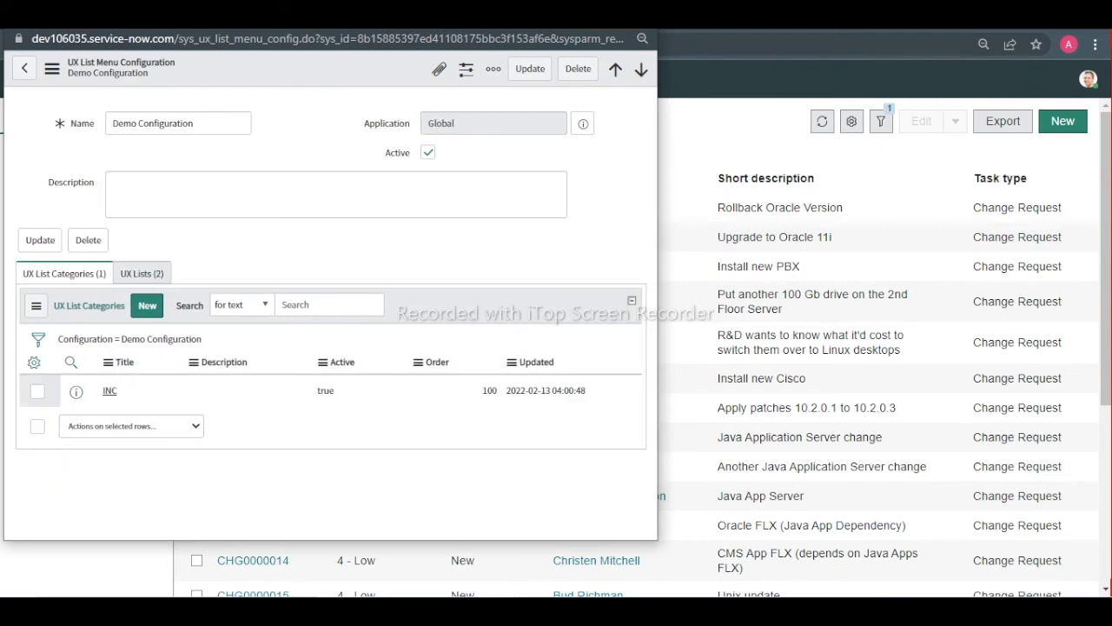
click(565, 16)
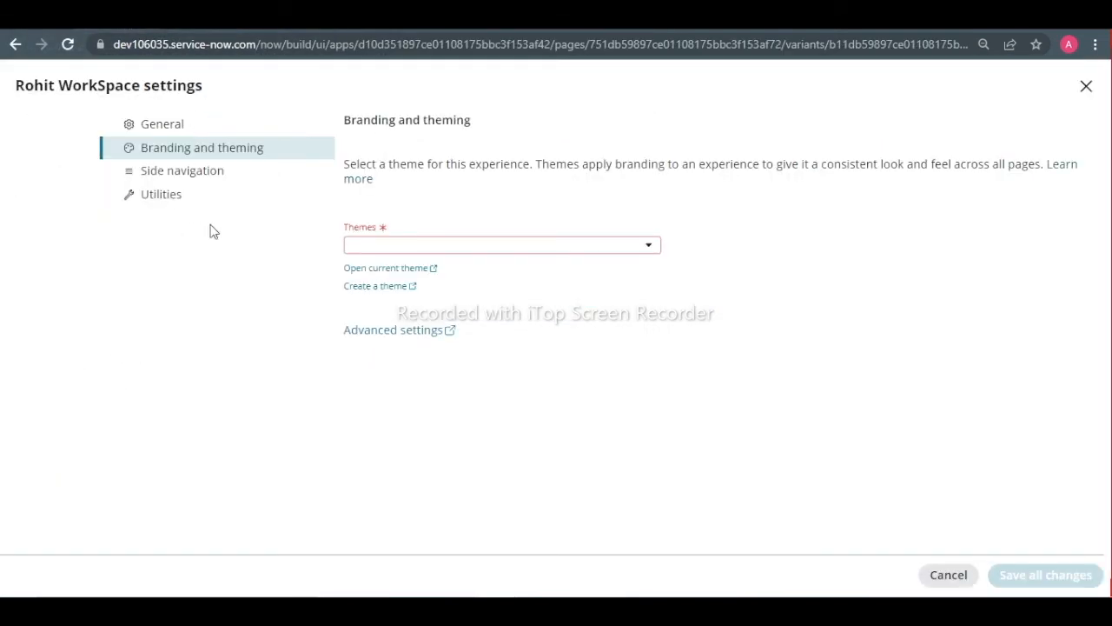
Set the experience's theme to Rohit Theme and save all changes.
click(412, 247)
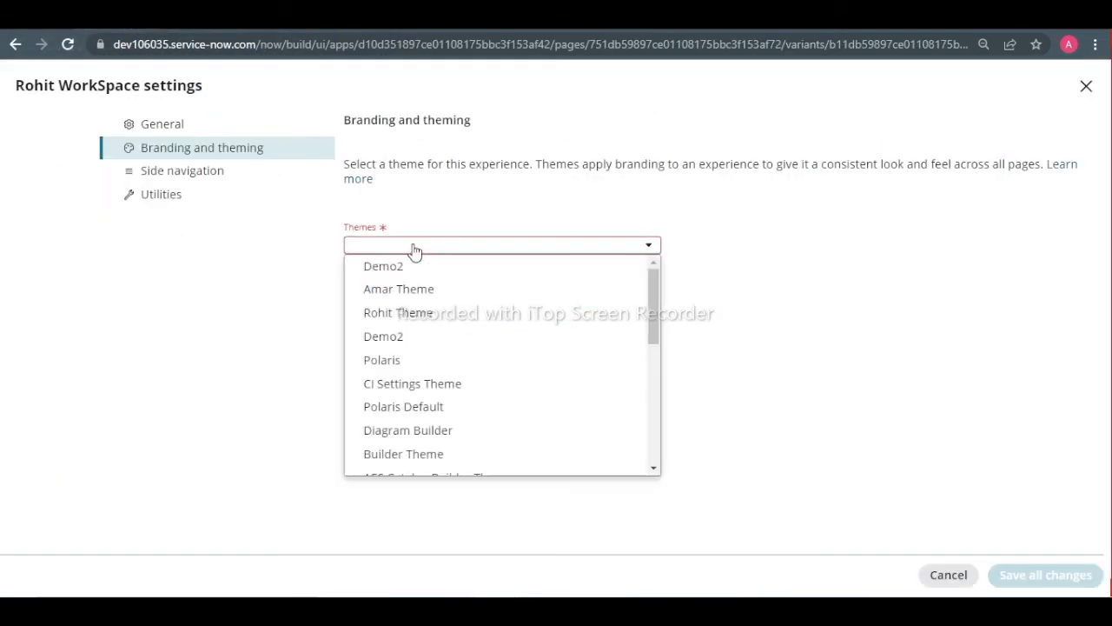
click(409, 313)
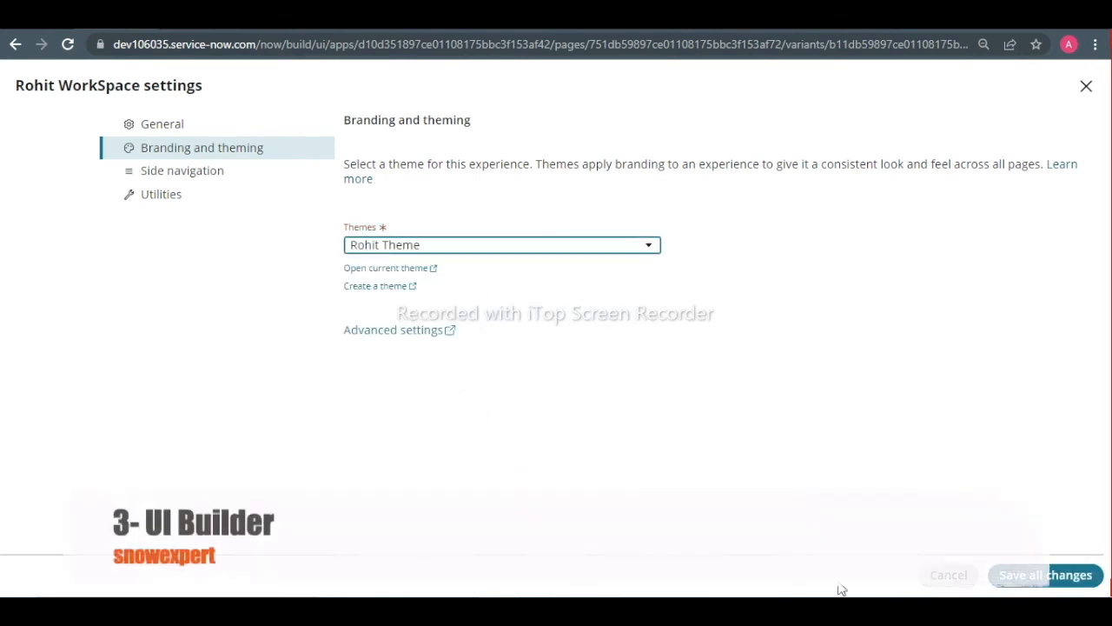
click(1076, 578)
click(1050, 572)
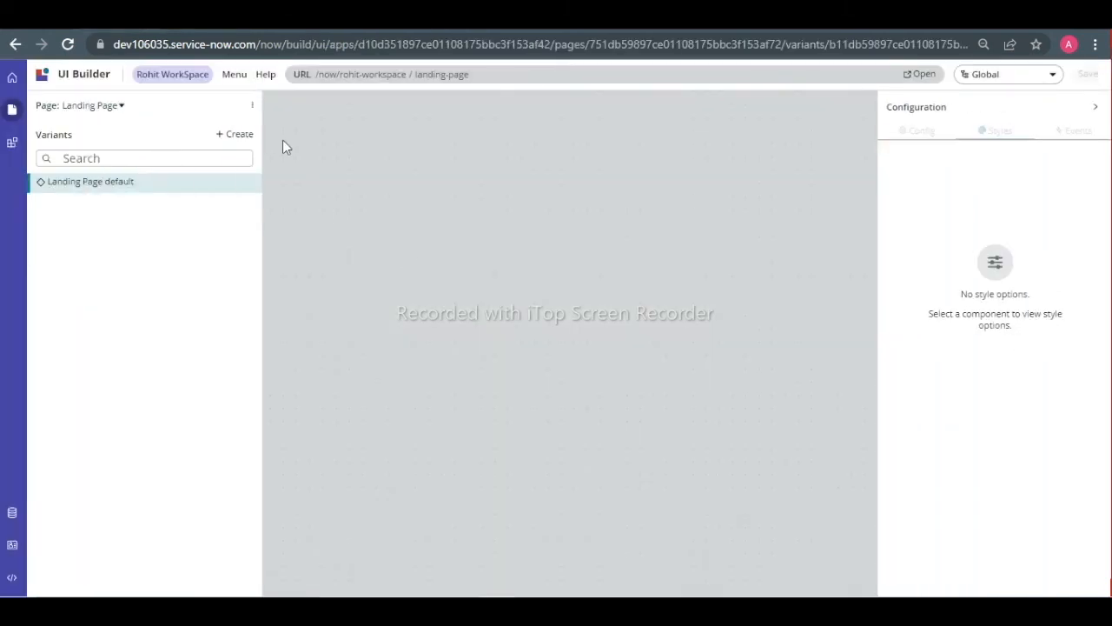
Open the current theme's record from the Branding and theming settings of the Rohit WorkSpace experience.
click(232, 74)
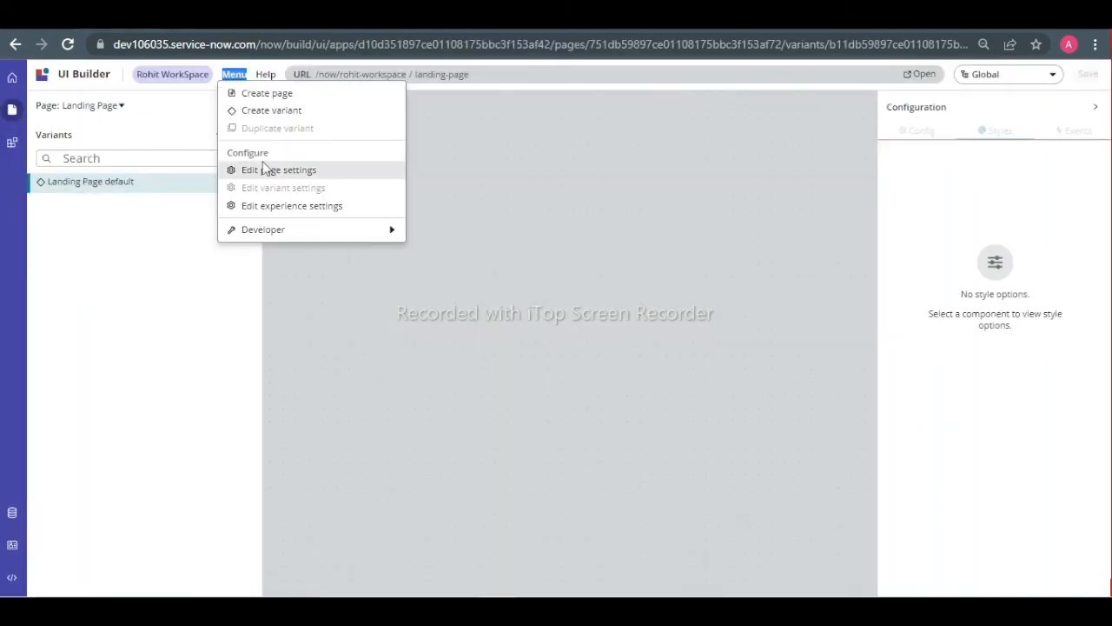
click(258, 207)
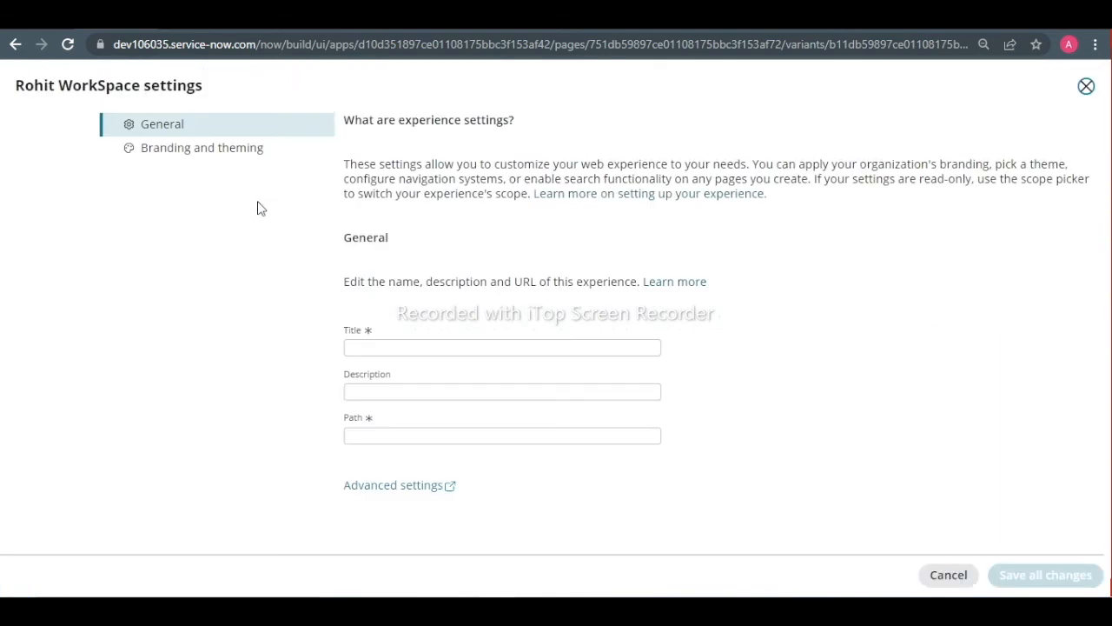
click(195, 152)
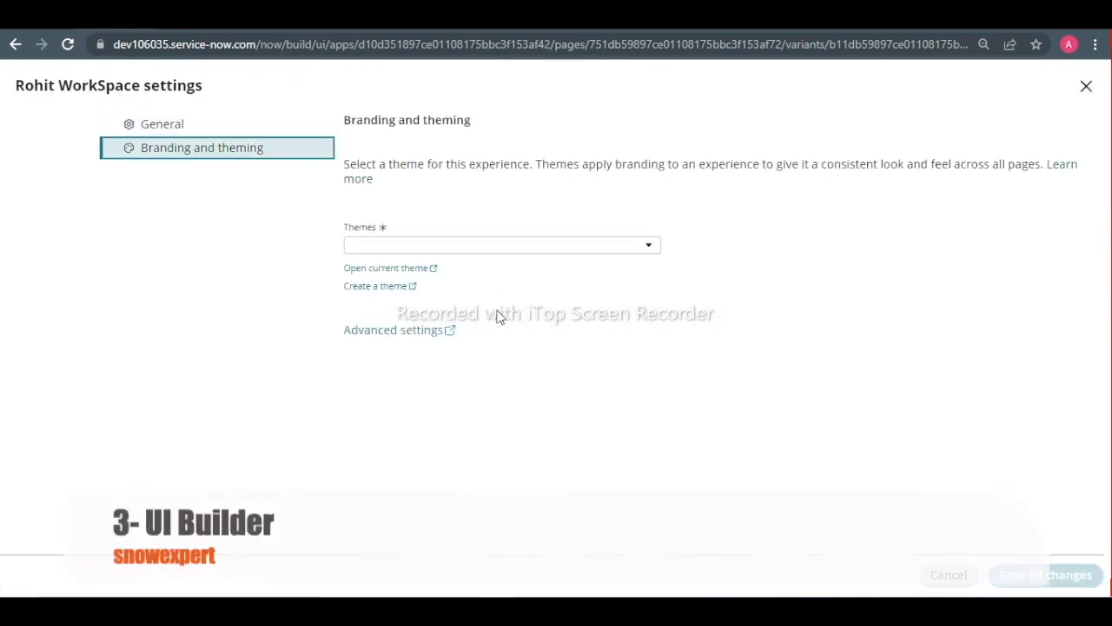
click(382, 271)
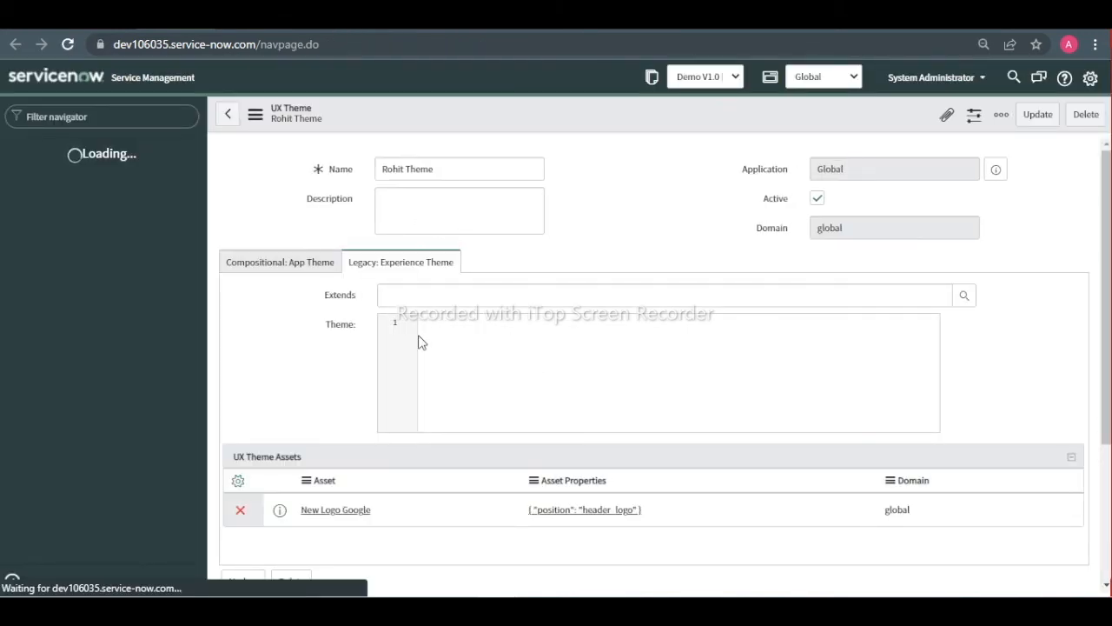
Copy the JSON block of --now-color primary and secondary values from the Notepad file into the Theme field of Rohit Theme.
key(alt+Tab)
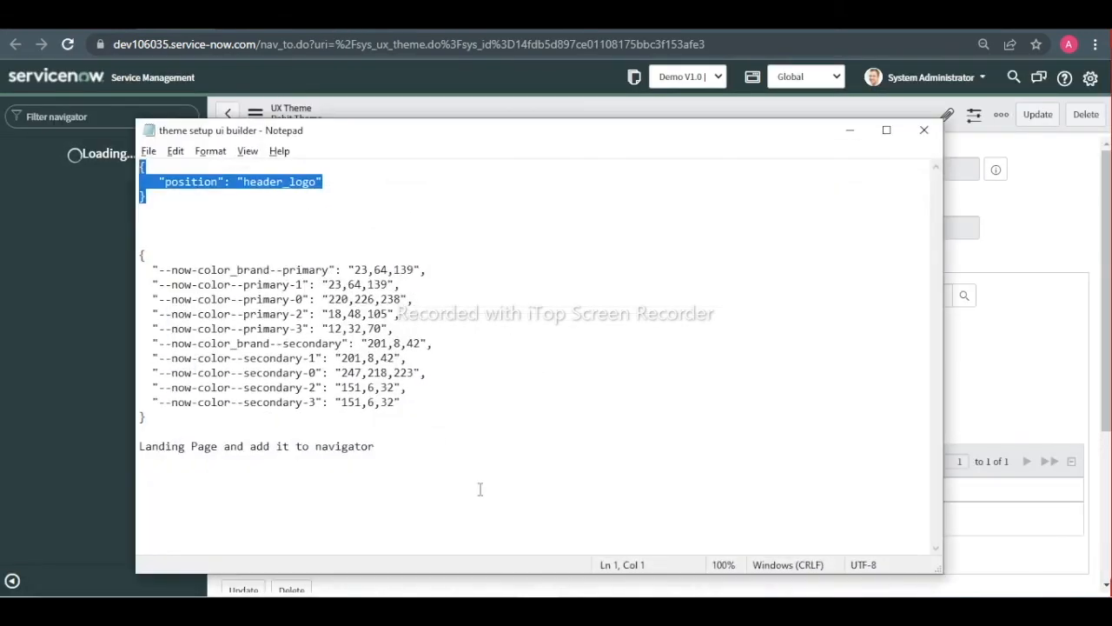
drag(164, 417, 137, 258)
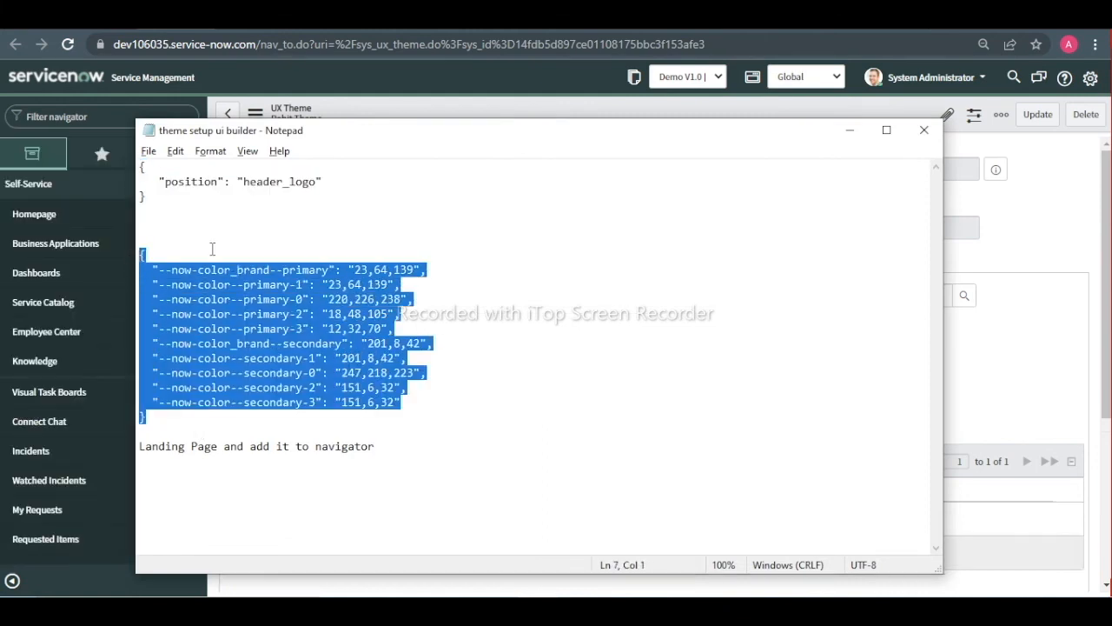
click(850, 130)
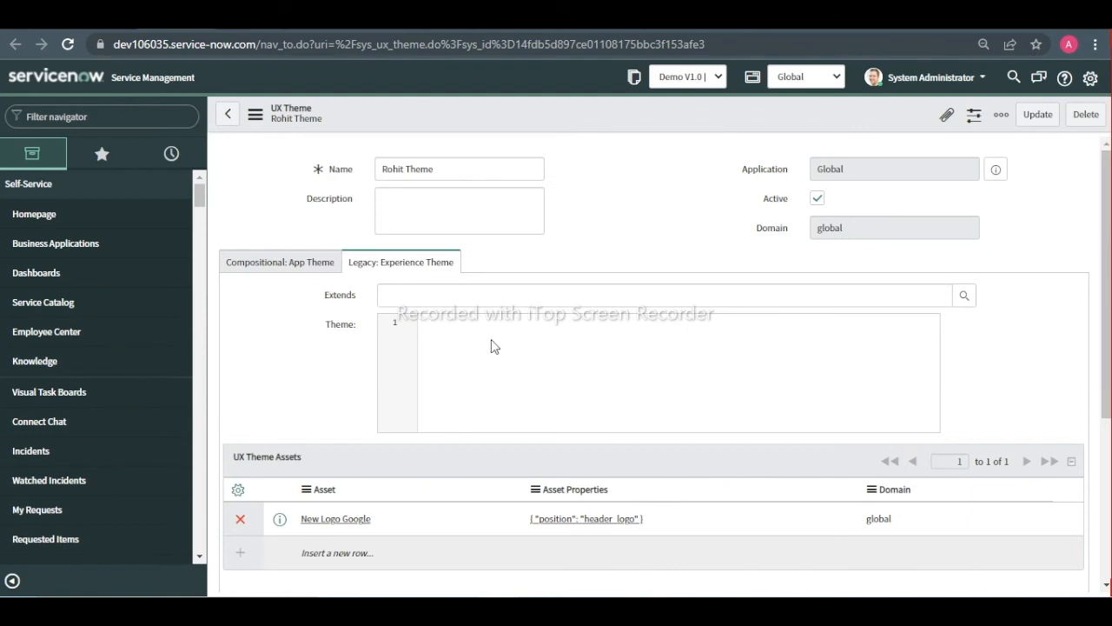
text({   "--now-color_brand--primary": "23,64,139",   "--now-color--primary-1": "23,64,139",   "--now-color--primary-0": "220,226,238",   "--now-color--primary-2": "18,48,105",   "--now-color--primary-3": "12,32,70",   "--now-color_brand--secondary": "201,8,42",   "--now-color--secondary-1": "201,8,42",   "--now-color--secondary-0": "247,218,223",   "--now-color--secondary-2": "151,6,32",   "--now-color--secondary-3": "151,6,32" })
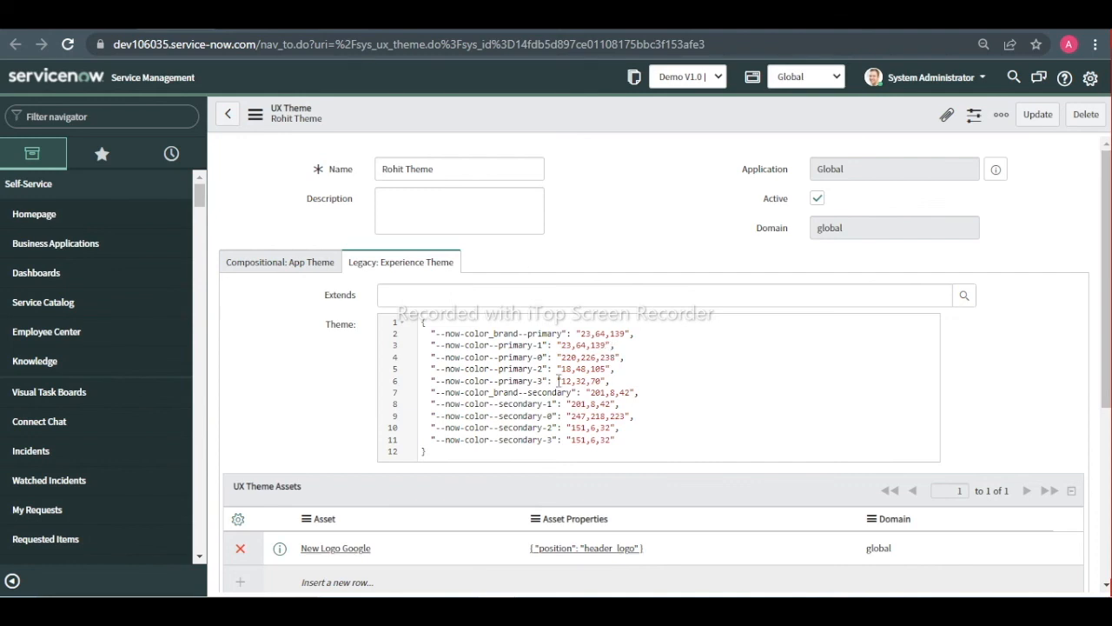
Save the Rohit Theme record and check the workspace landing page with the new theme colors.
click(271, 33)
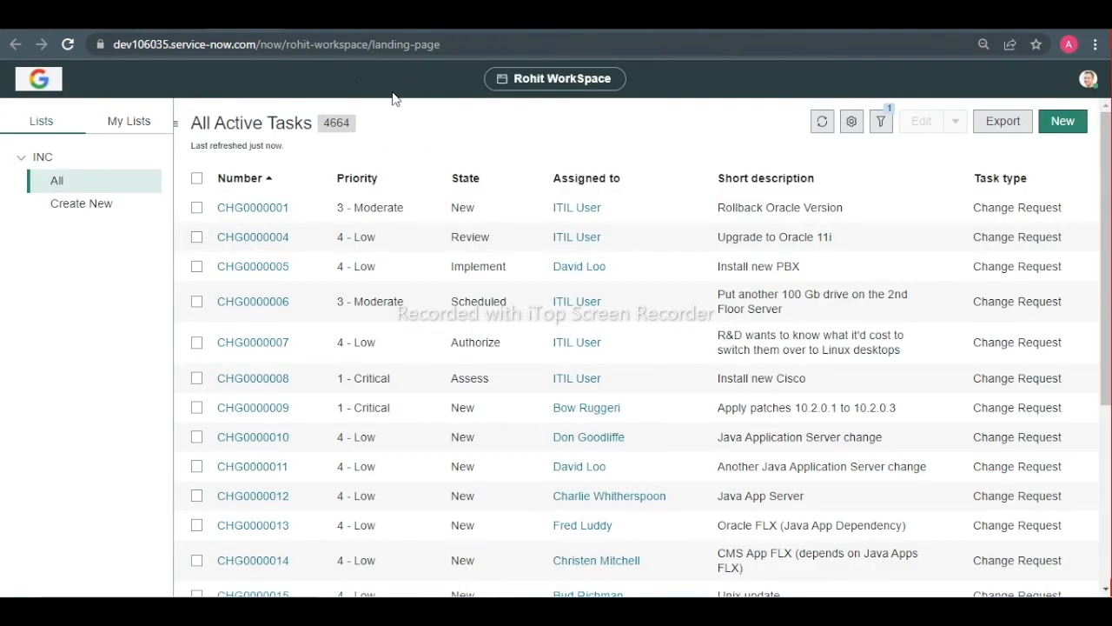
key(ctrl+Tab)
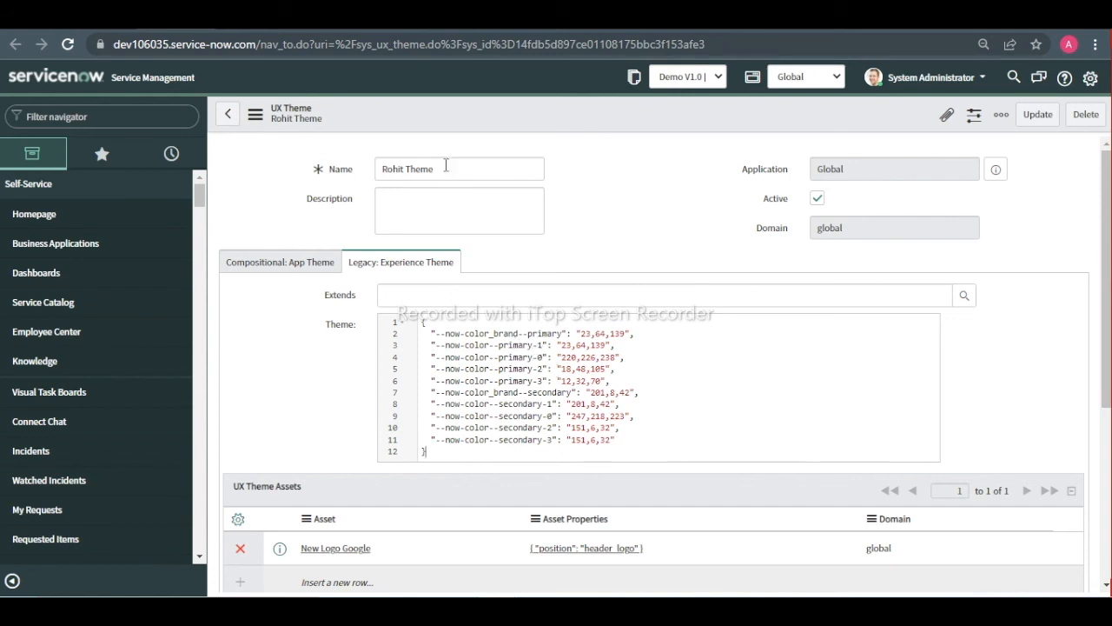
right_click(422, 110)
click(438, 126)
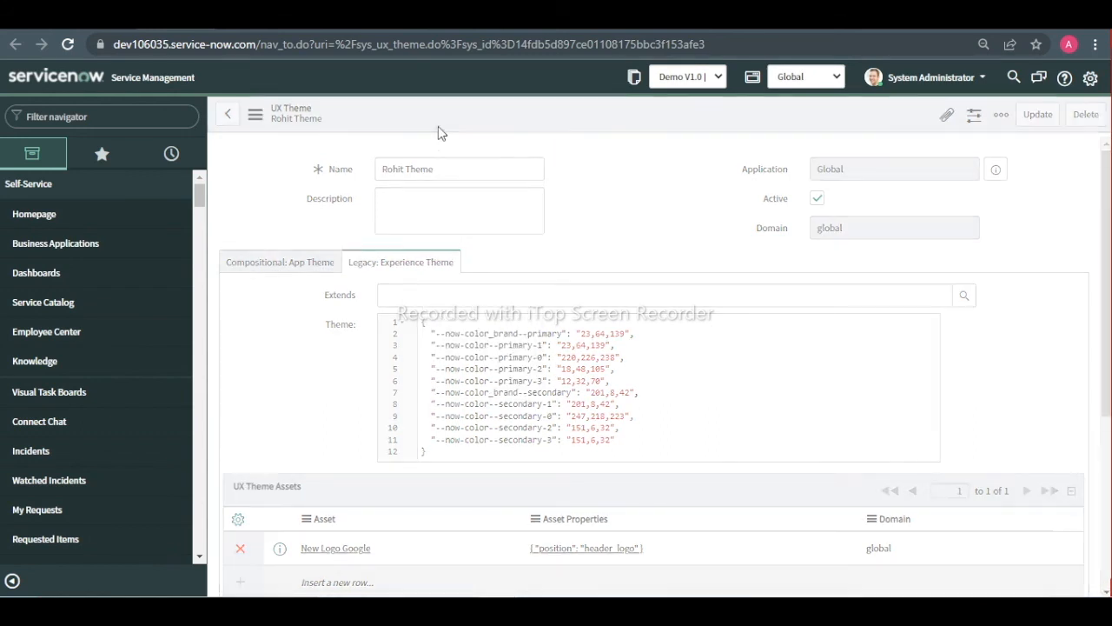
click(233, 29)
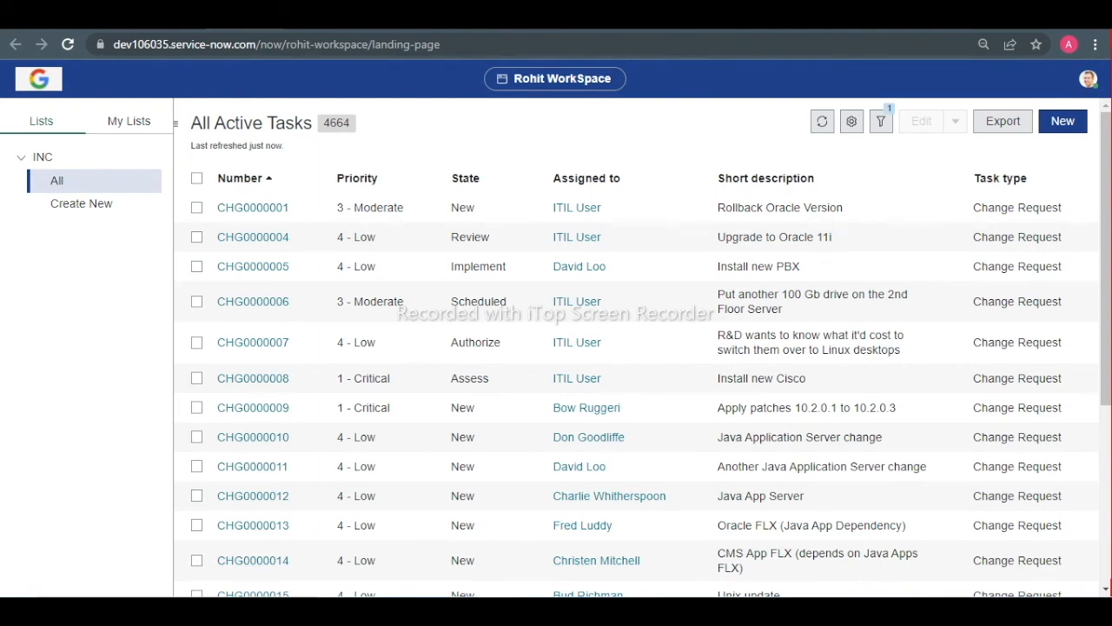
Add a side navigation entry to the experience settings with page route Landing Page and the Home Outline icon.
click(196, 16)
click(202, 30)
click(222, 23)
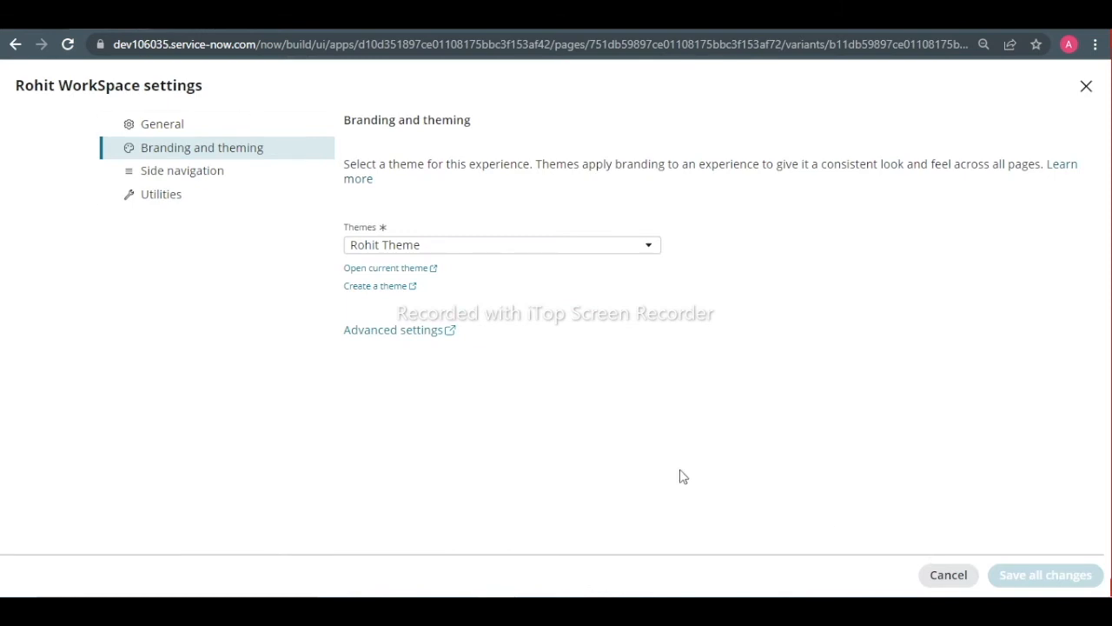
click(178, 173)
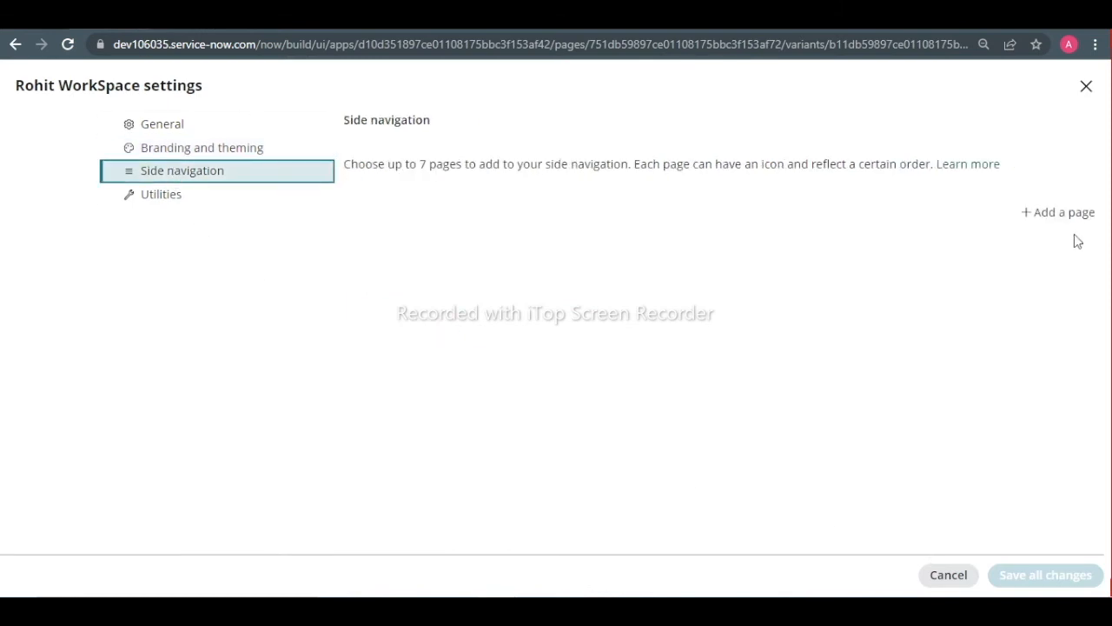
click(1048, 219)
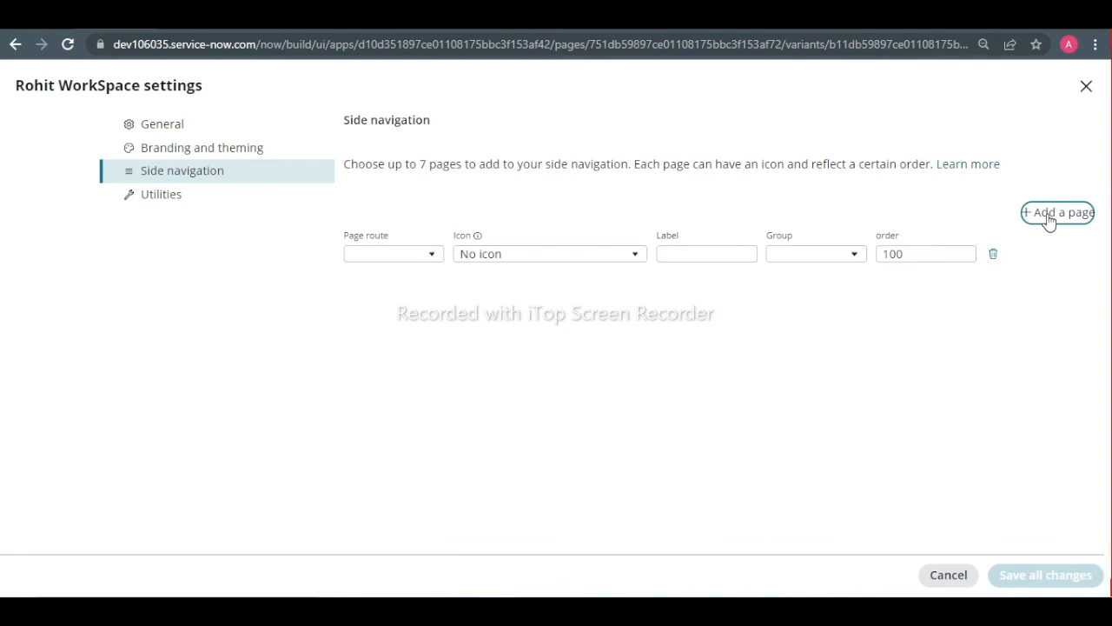
click(430, 258)
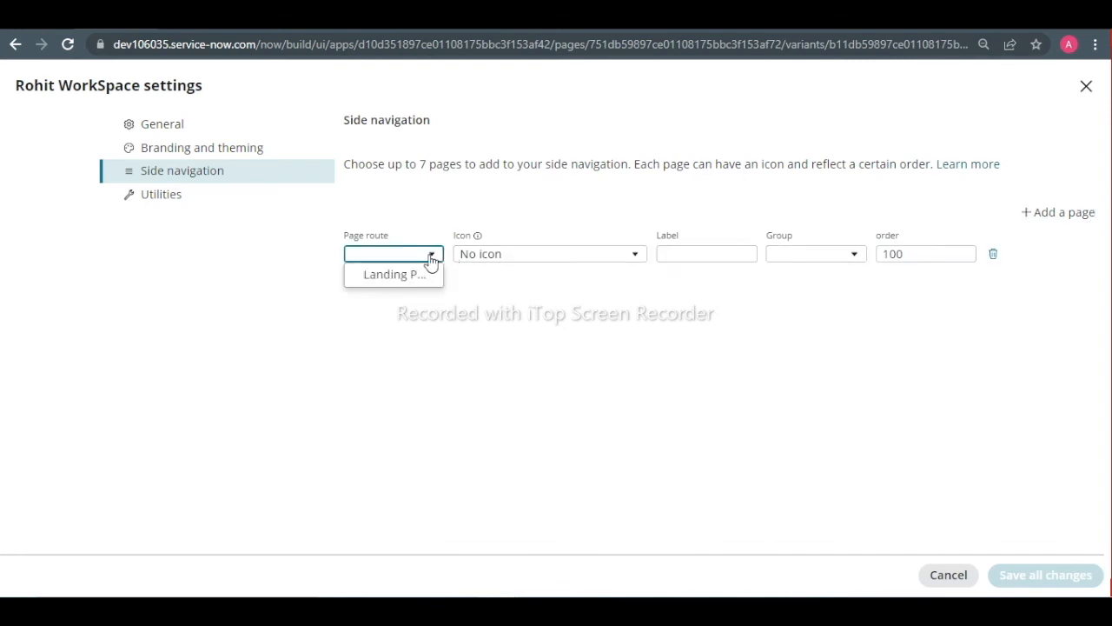
click(417, 276)
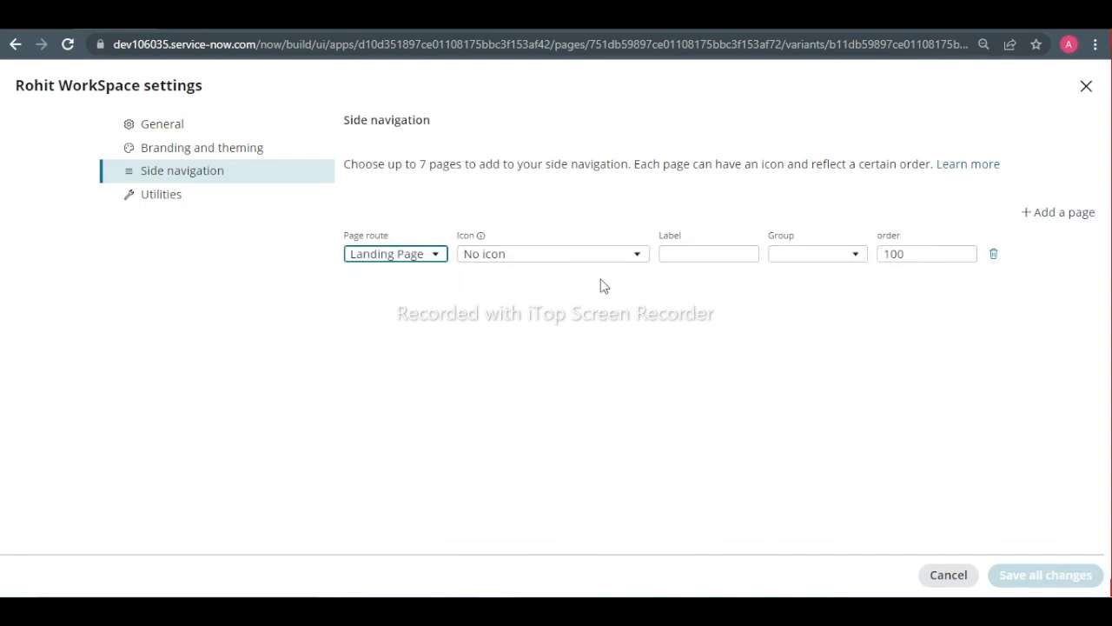
key(Tab)
click(598, 258)
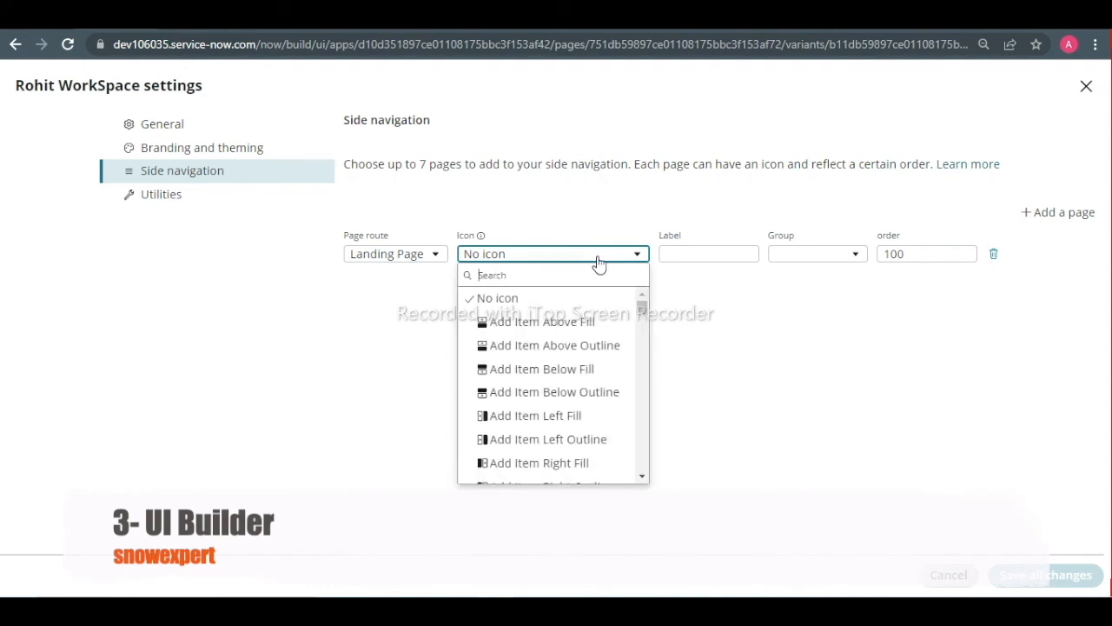
text(home)
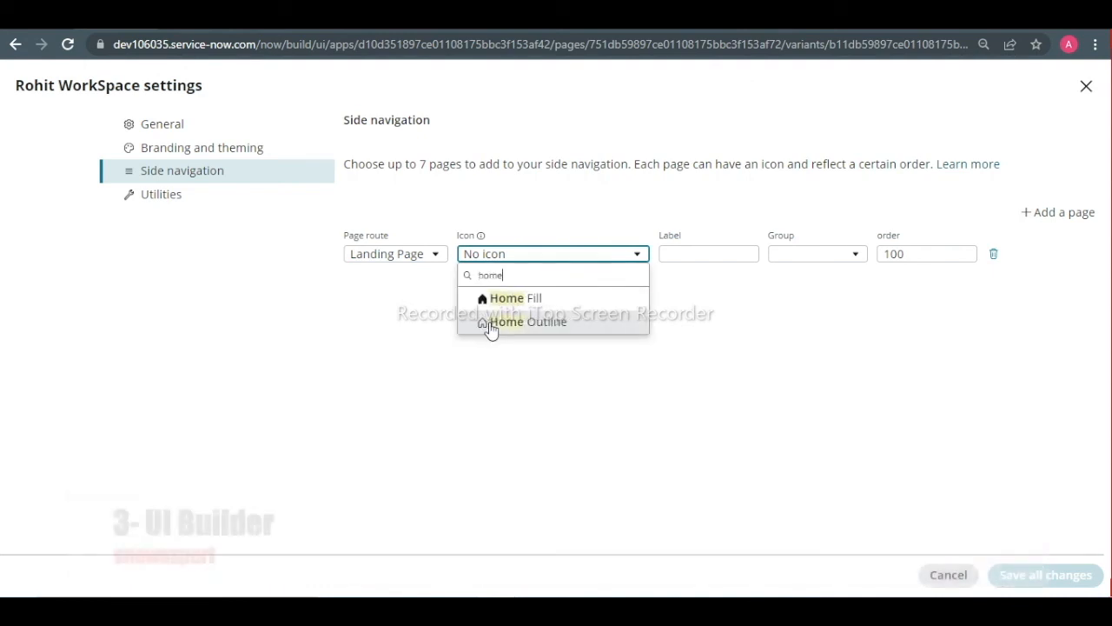
click(494, 322)
Label the side navigation entry Home, assign it to the Top group and save all changes.
click(685, 260)
text(Home)
click(814, 256)
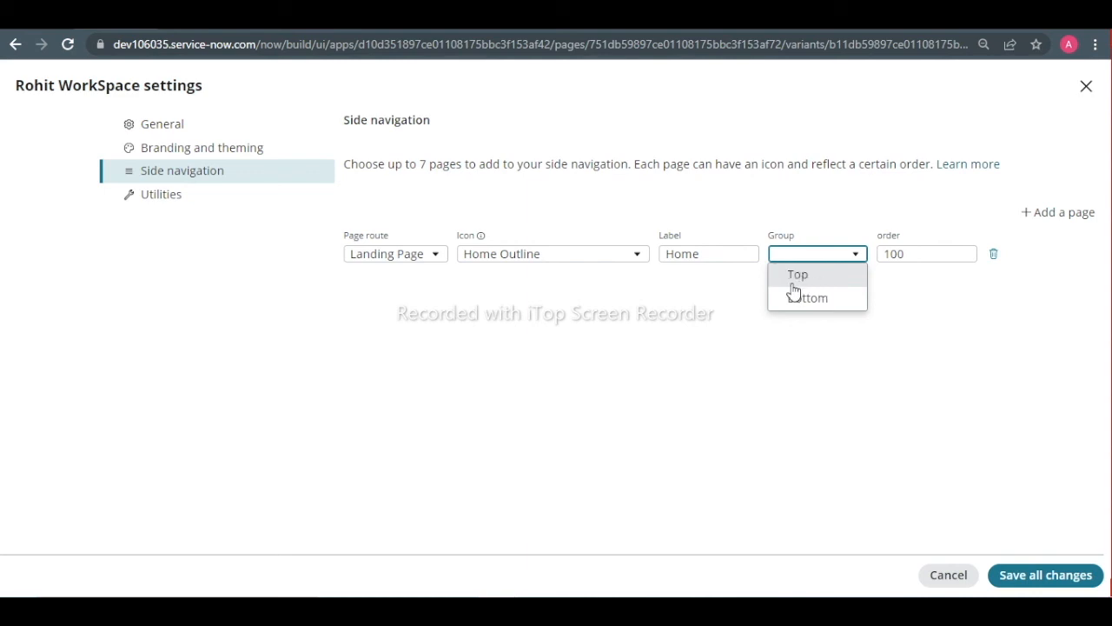
click(798, 277)
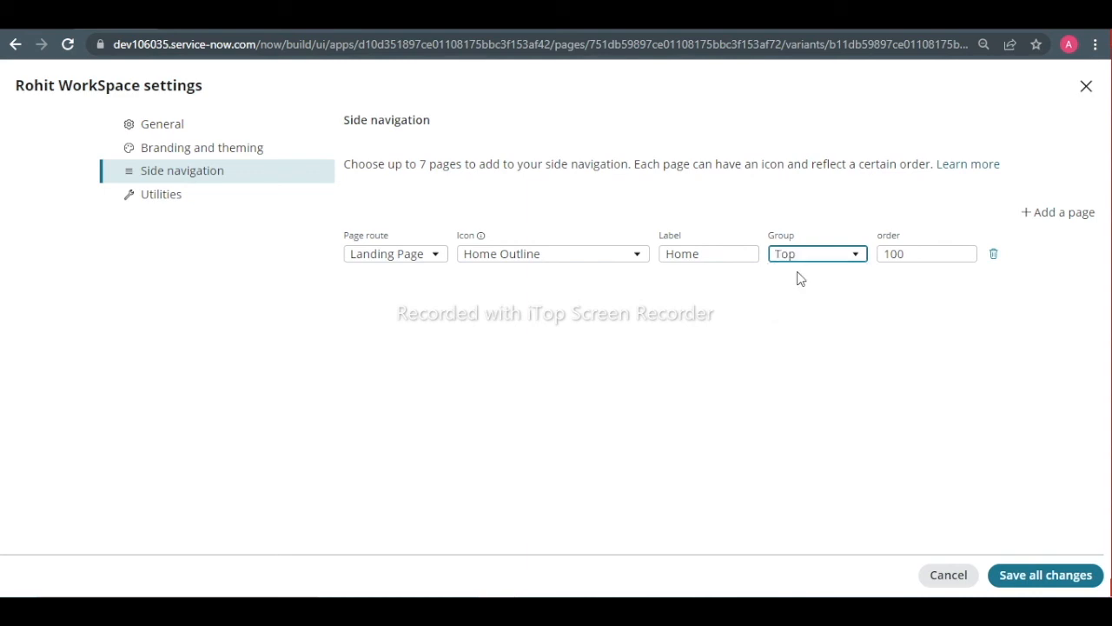
click(1017, 577)
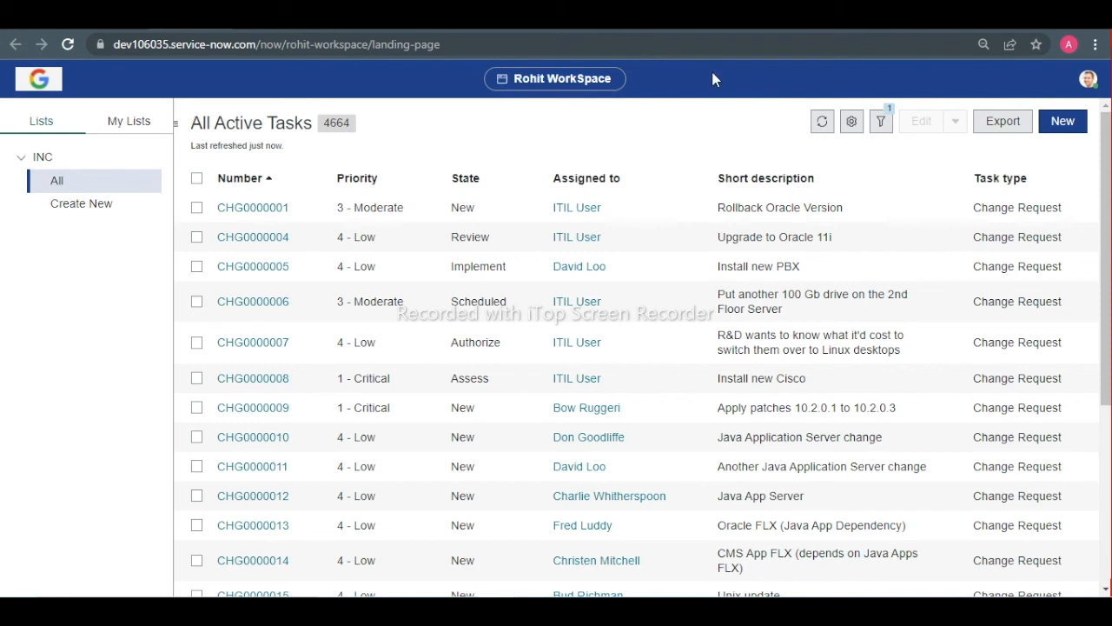
Examine the Analytics Center chrome_toolbar page property of the Base agent workspace application, including its name, type and value.
click(700, 14)
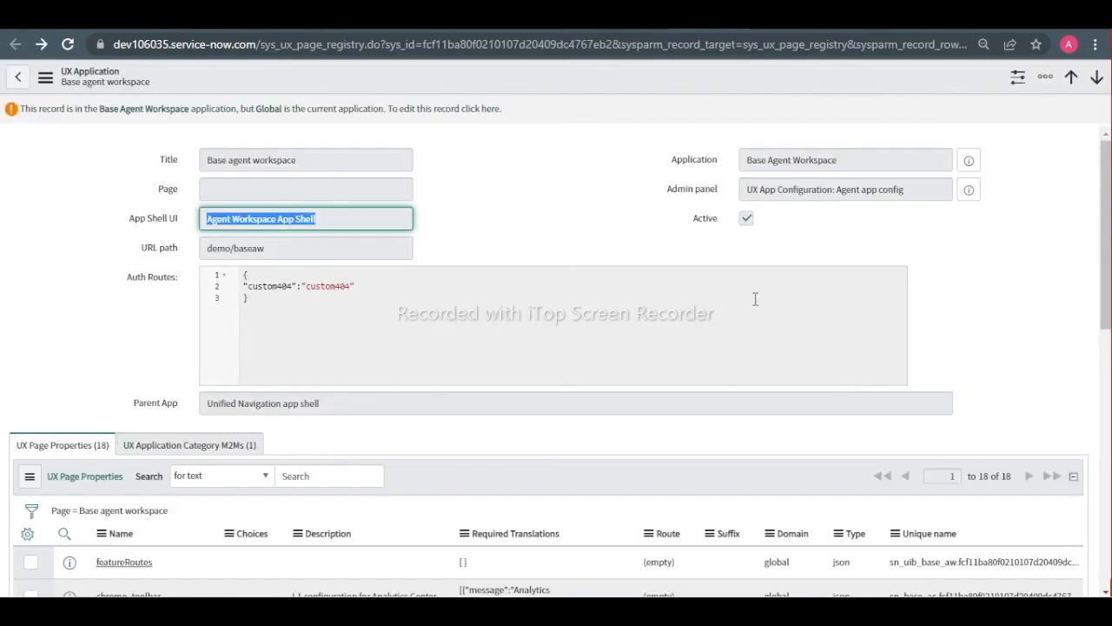
click(838, 160)
drag(1105, 164, 991, 173)
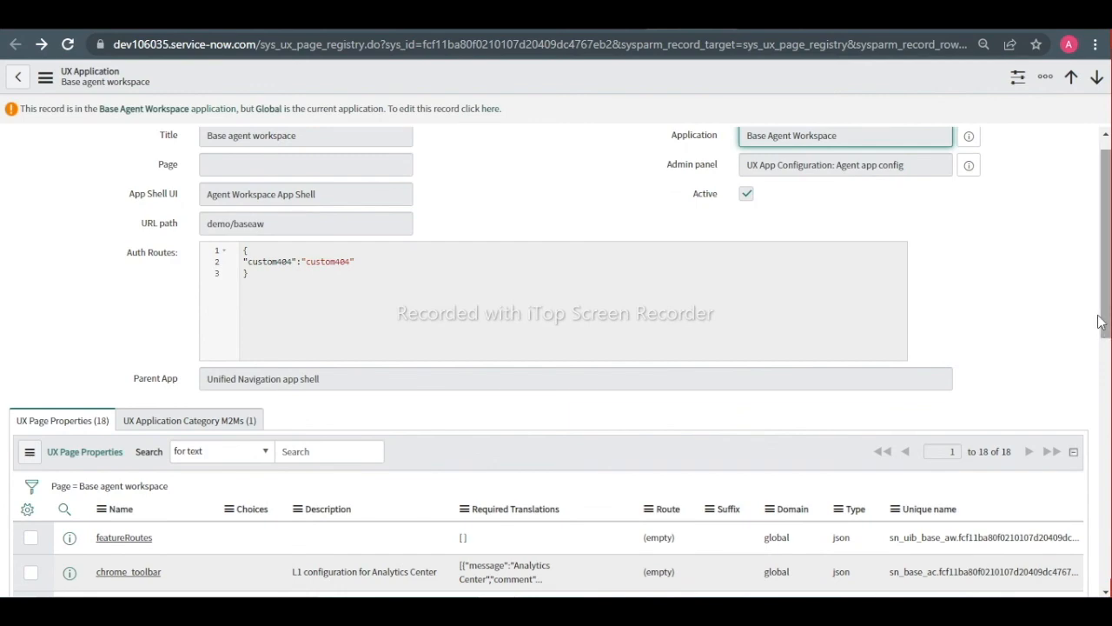
drag(1106, 329, 1108, 459)
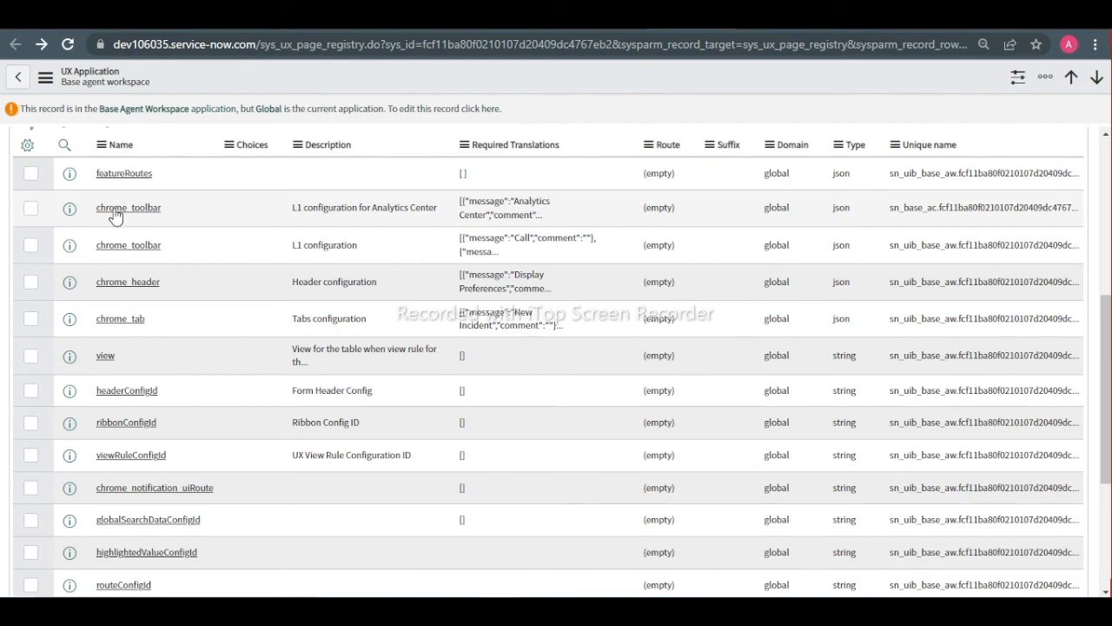
click(743, 17)
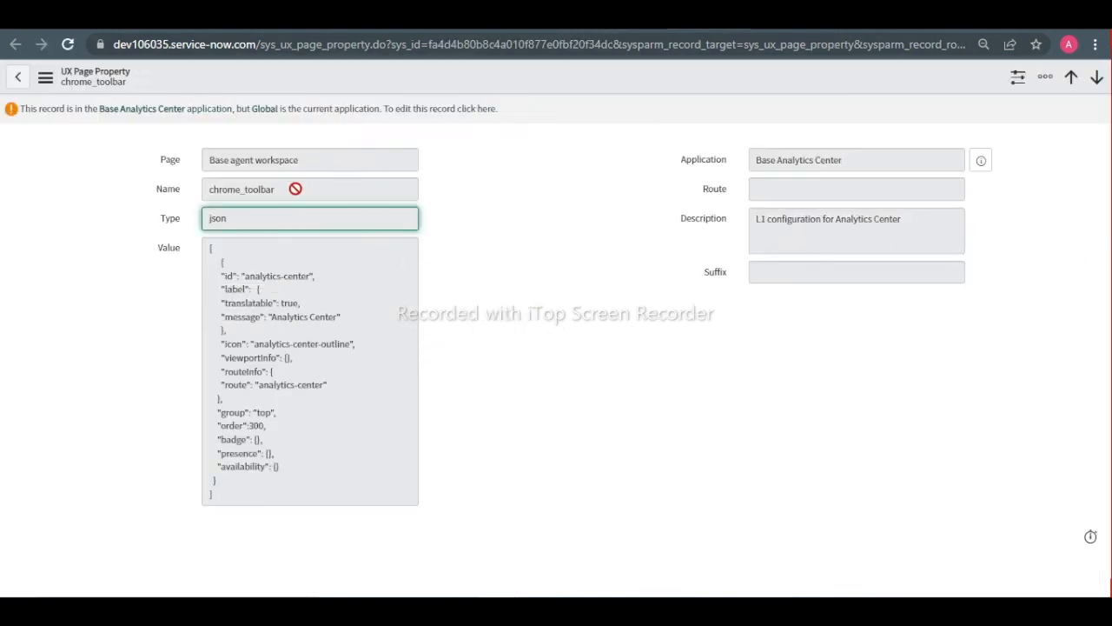
drag(293, 186, 192, 179)
click(339, 17)
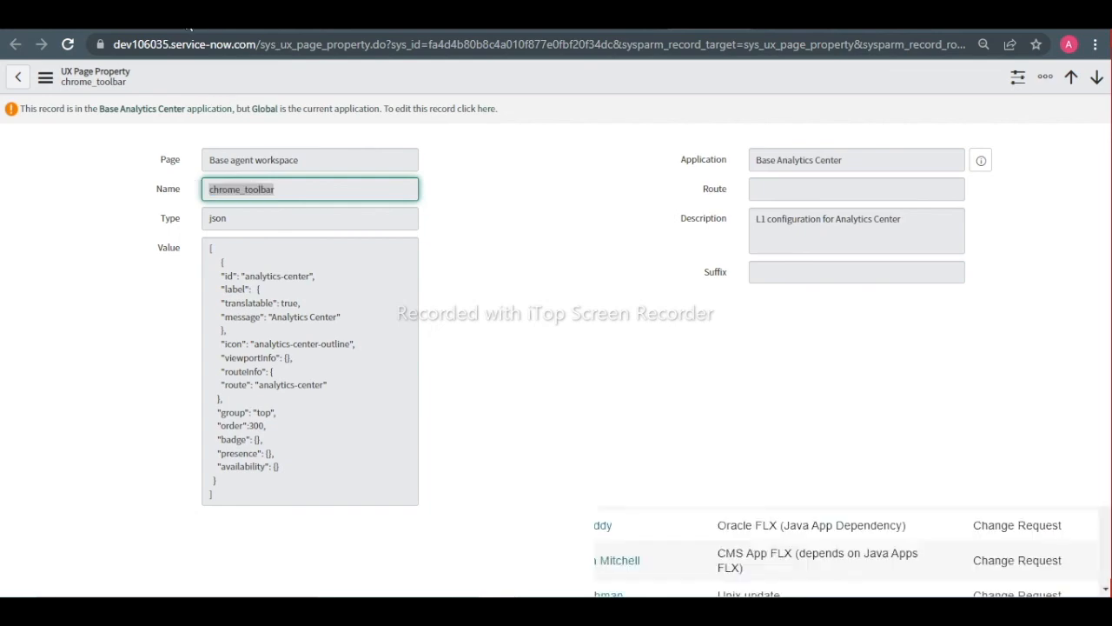
Refresh the UX Applications list and open the chrome_toolbar page property of the Rohit WorkSpace application.
click(452, 17)
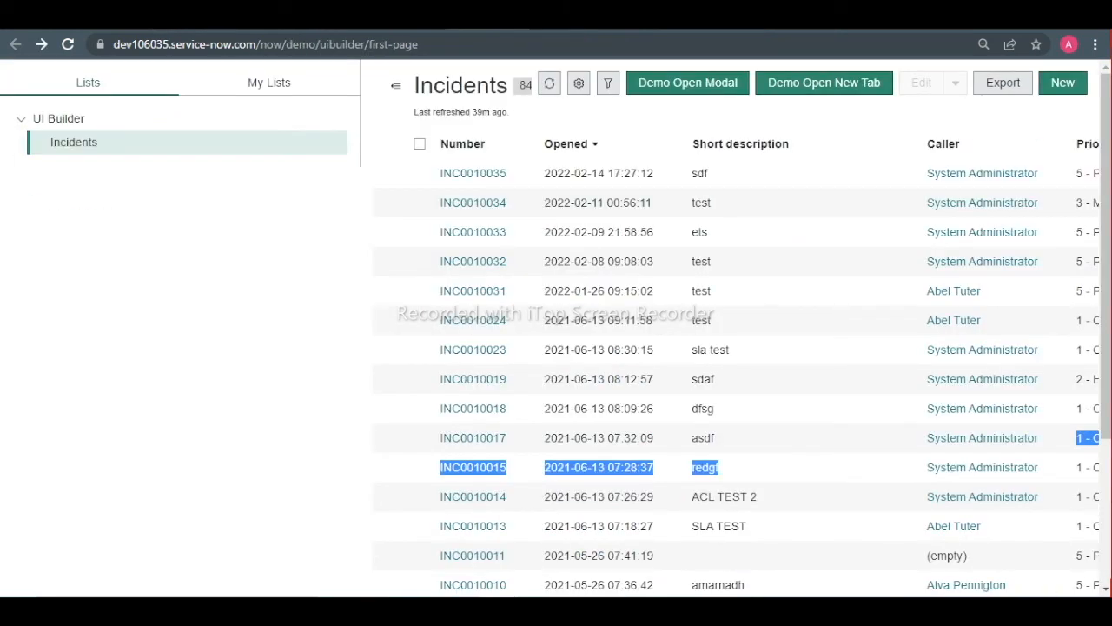
click(209, 18)
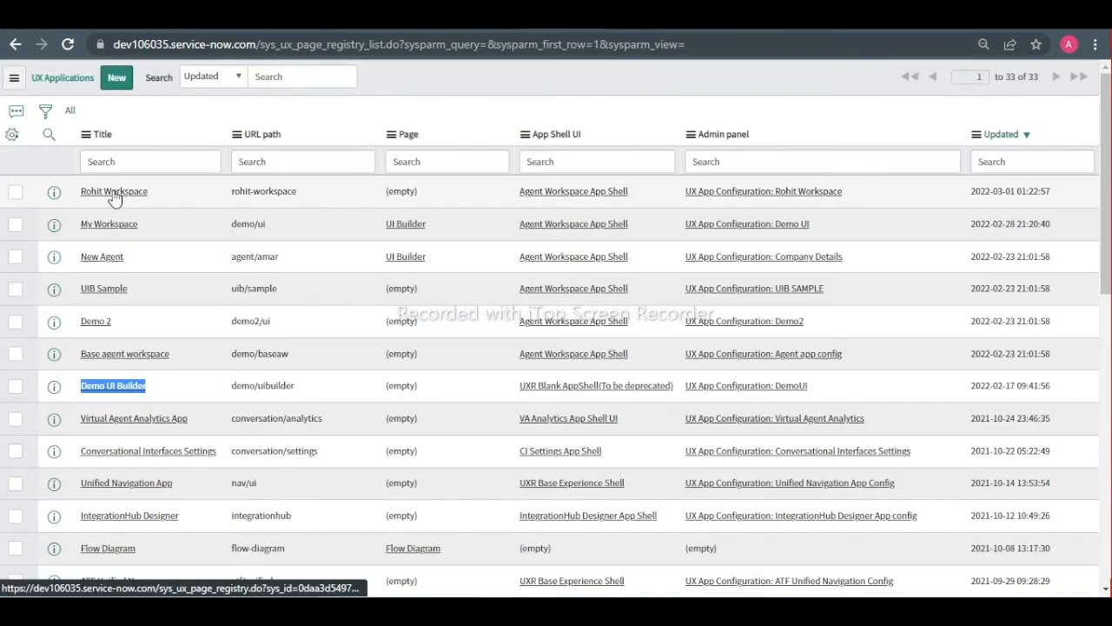
right_click(381, 75)
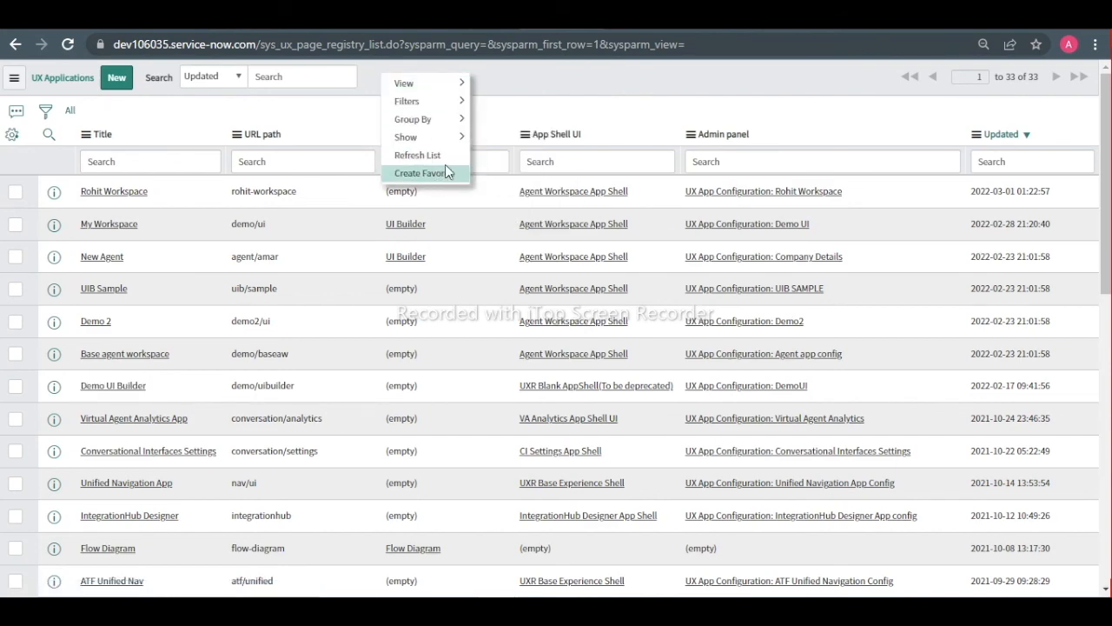
click(446, 171)
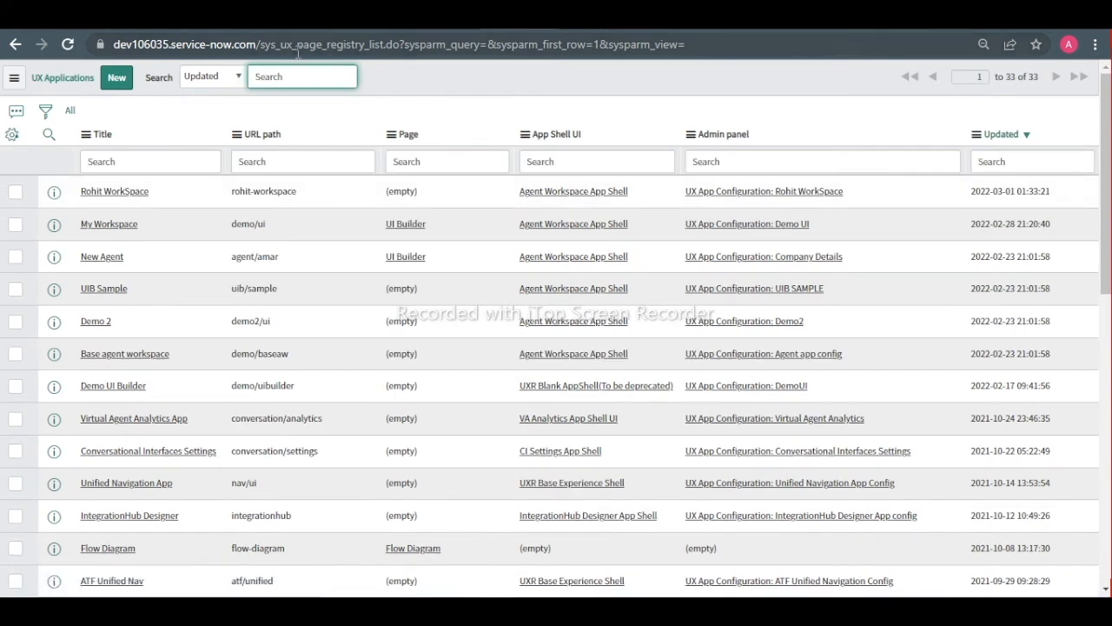
key(ctrl+Tab)
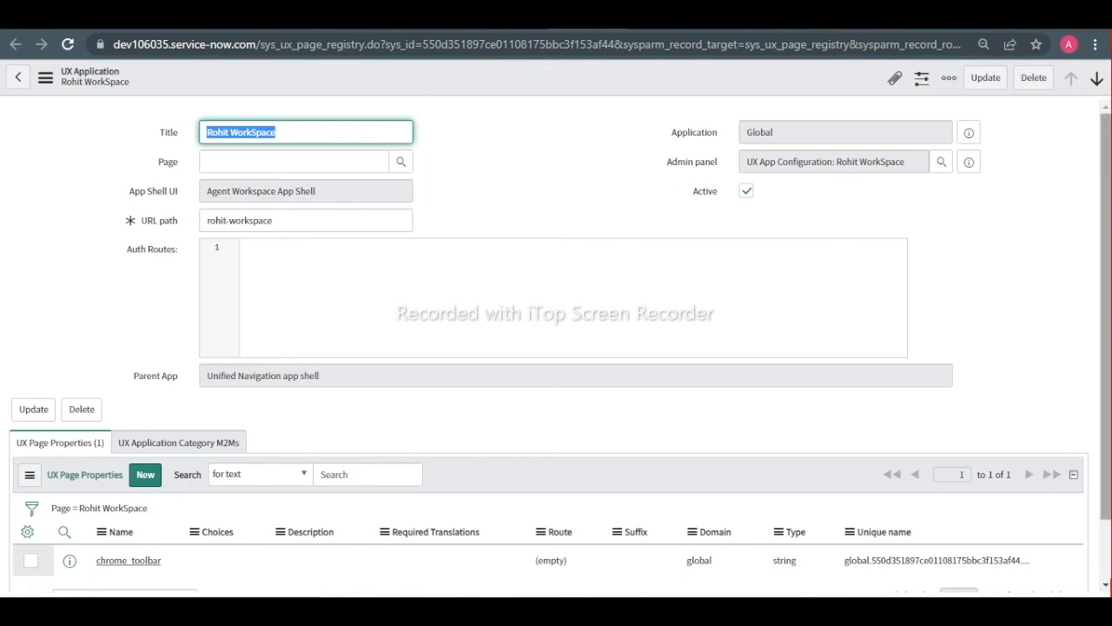
click(130, 561)
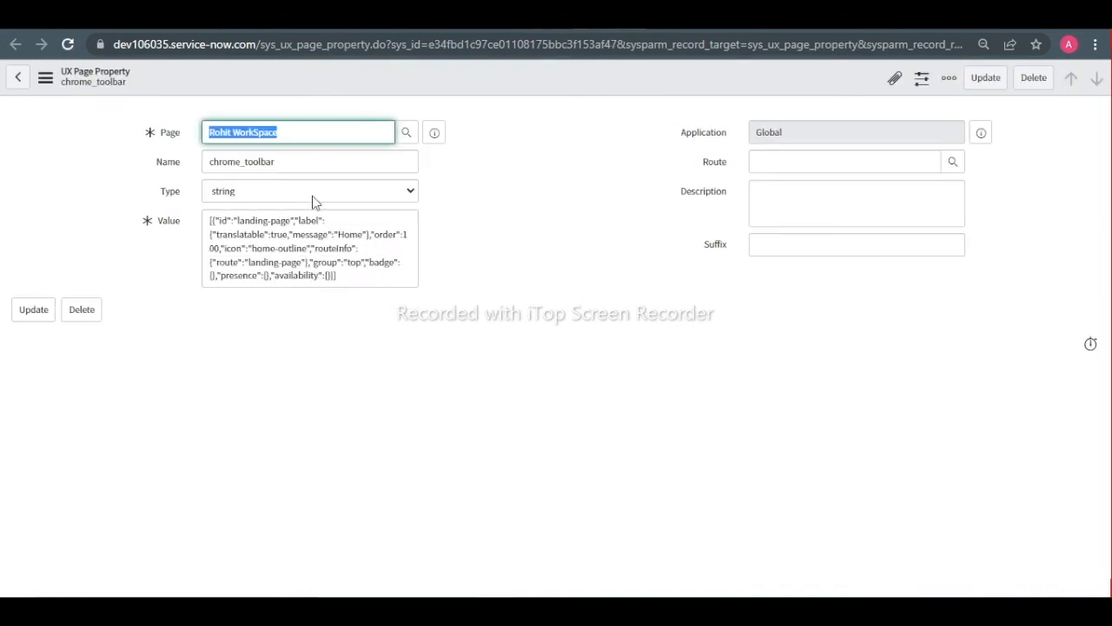
Set the Rohit WorkSpace chrome_toolbar property's type to json and clear its existing value.
click(286, 192)
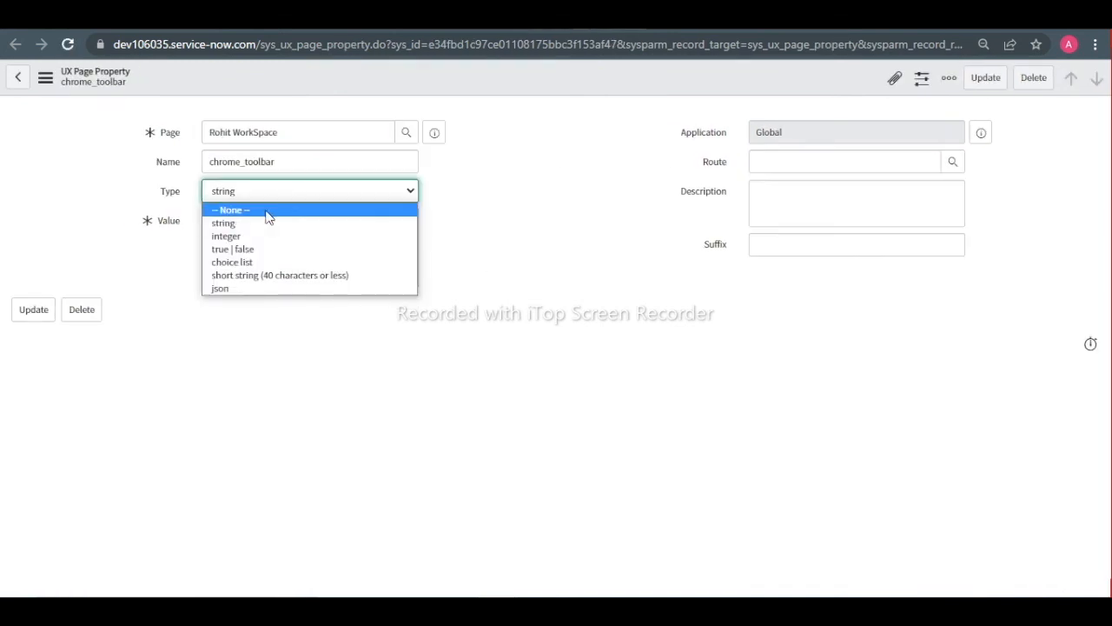
click(244, 288)
click(346, 250)
key(ctrl+a)
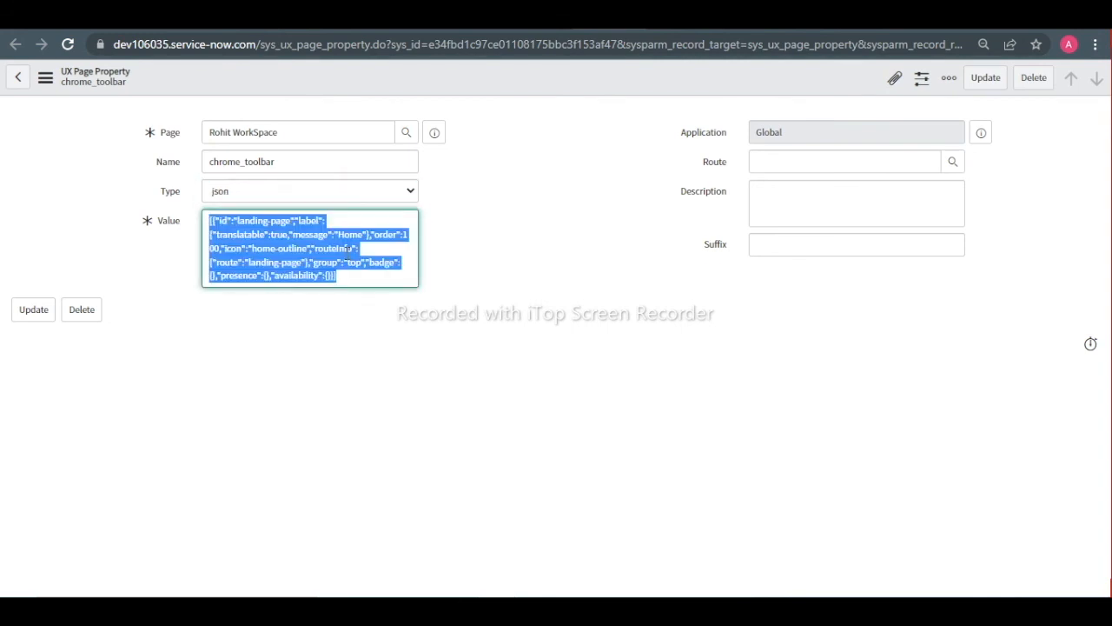
key(BackSpace)
Copy the Analytics Center JSON from the Base agent workspace chrome_toolbar property into the Rohit WorkSpace property's value.
key(ctrl+Tab)
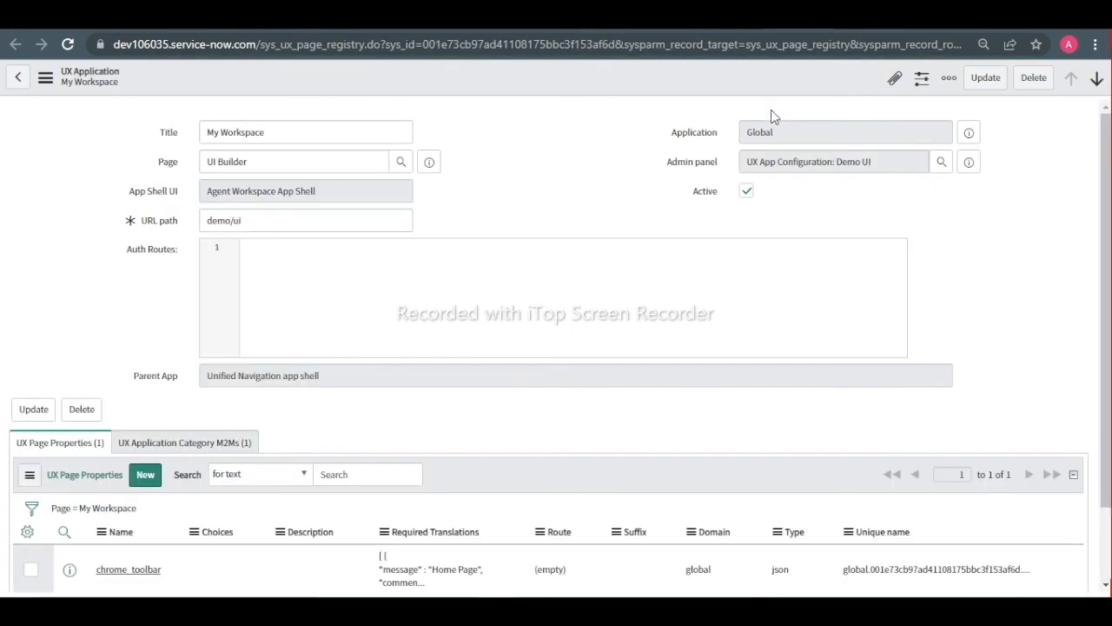
key(ctrl+Tab)
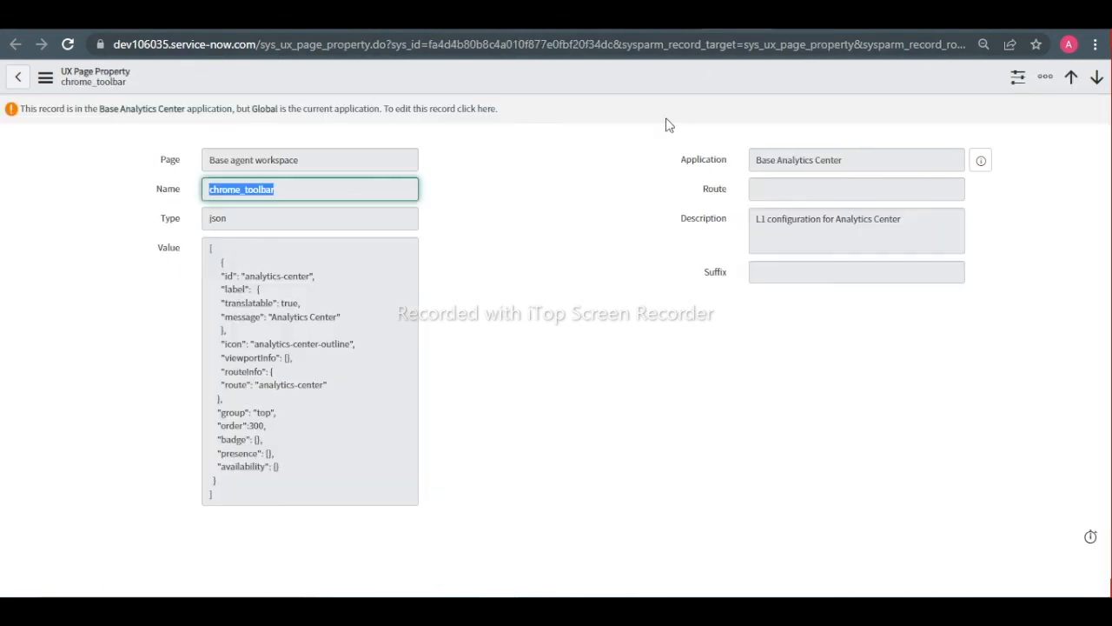
click(281, 312)
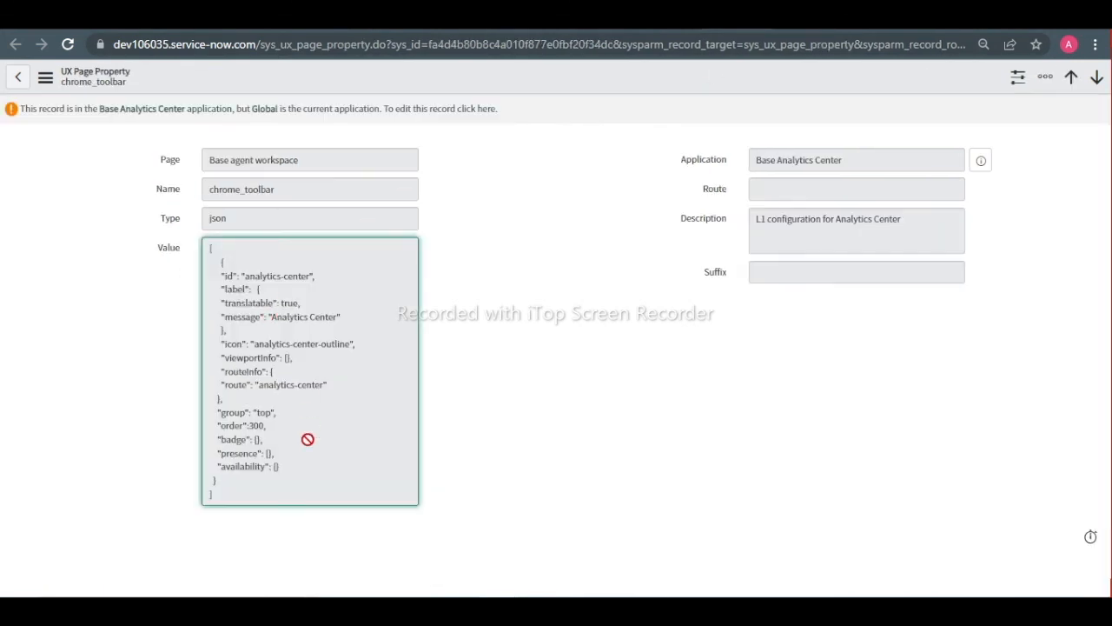
key(ctrl+a)
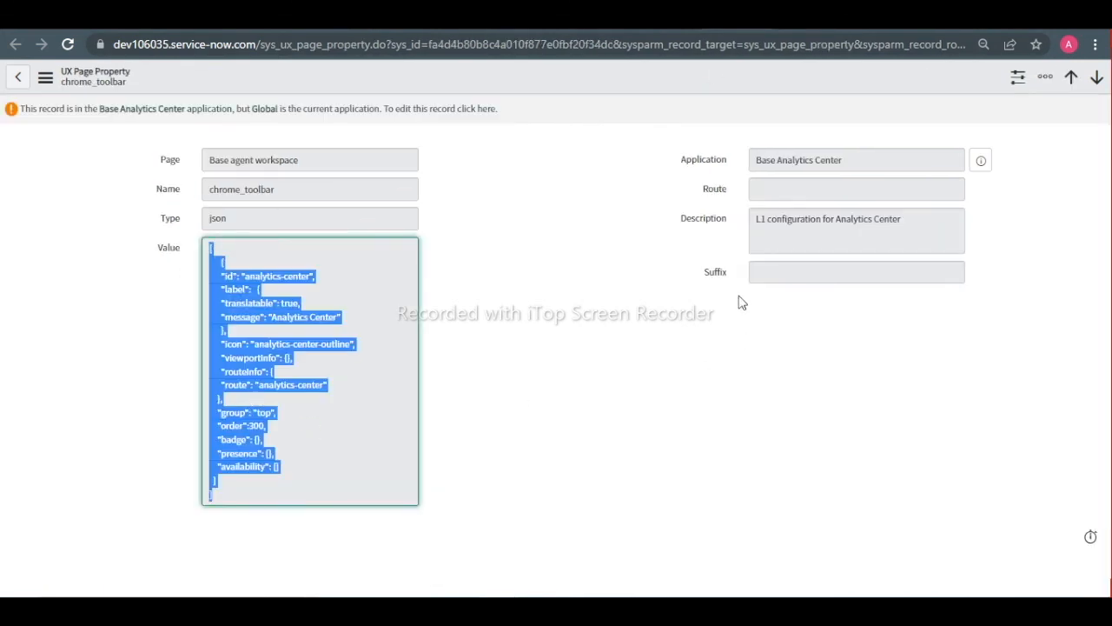
click(686, 31)
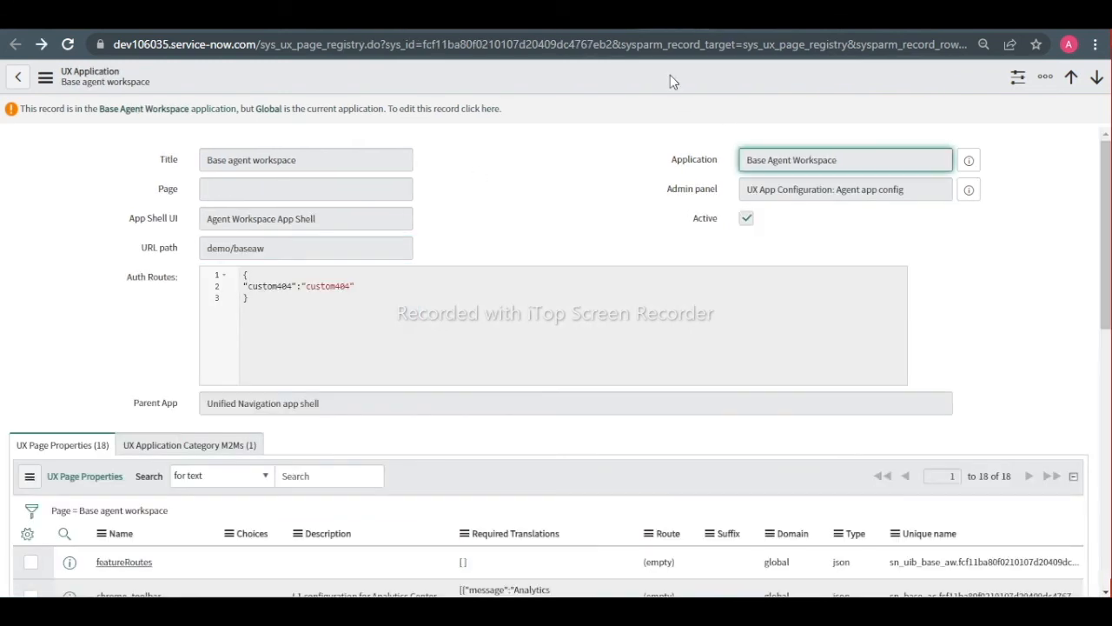
click(495, 26)
text([     {     "id": "analytics-center",     "label":  {     "translatable": true,     "message": "Analytics Center"     },     "icon": "analytics-center-outline",     "viewportInfo": {},     "routeInfo": {     "route": "analytics-center"    },    "group": "top",    "order":300,    "badge": {},    "presence": {},    "availability": {}   } ])
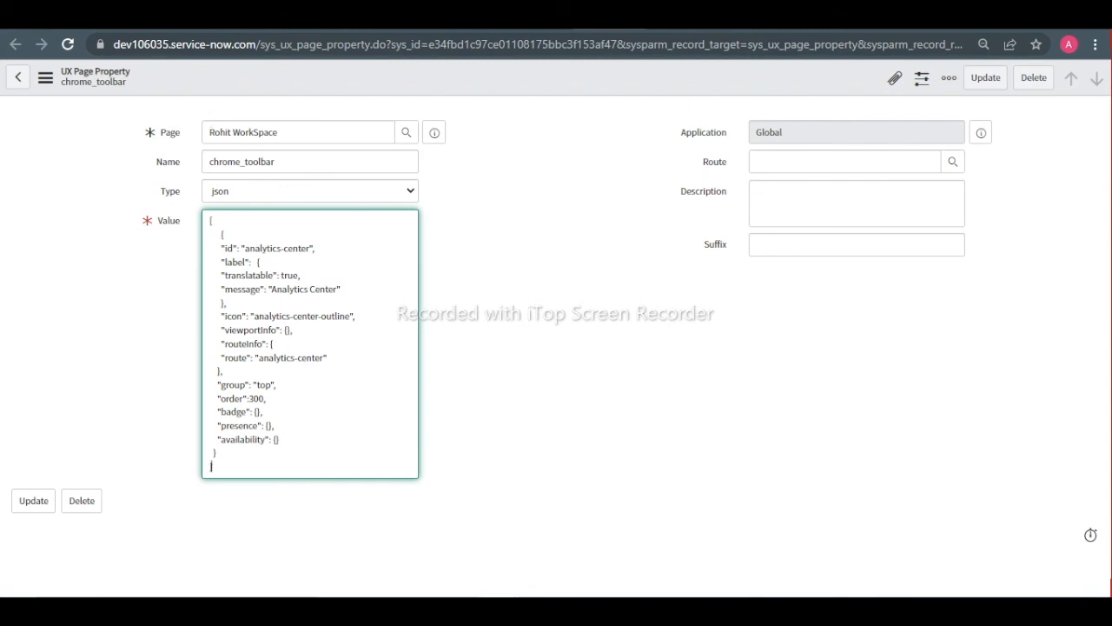
Copy the landing-page route from the page URL in UI Builder and use it as the id in the property's JSON.
click(174, 28)
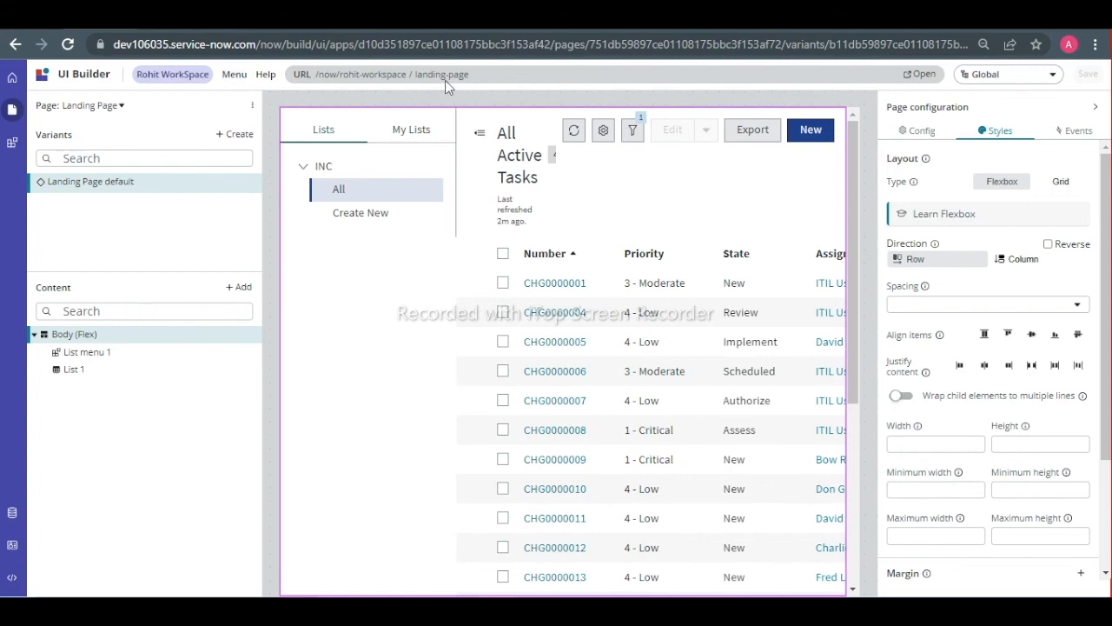
drag(417, 75, 504, 81)
key(ctrl+c)
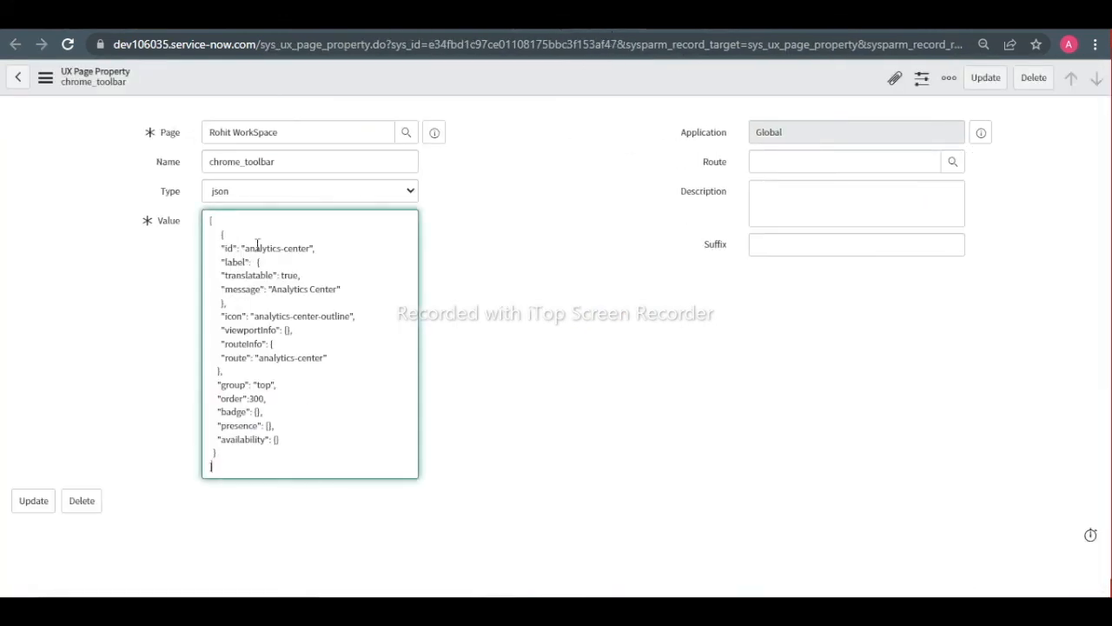
mouse_move(245, 249)
mouse_down()
mouse_move(282, 248)
mouse_move(251, 246)
mouse_up()
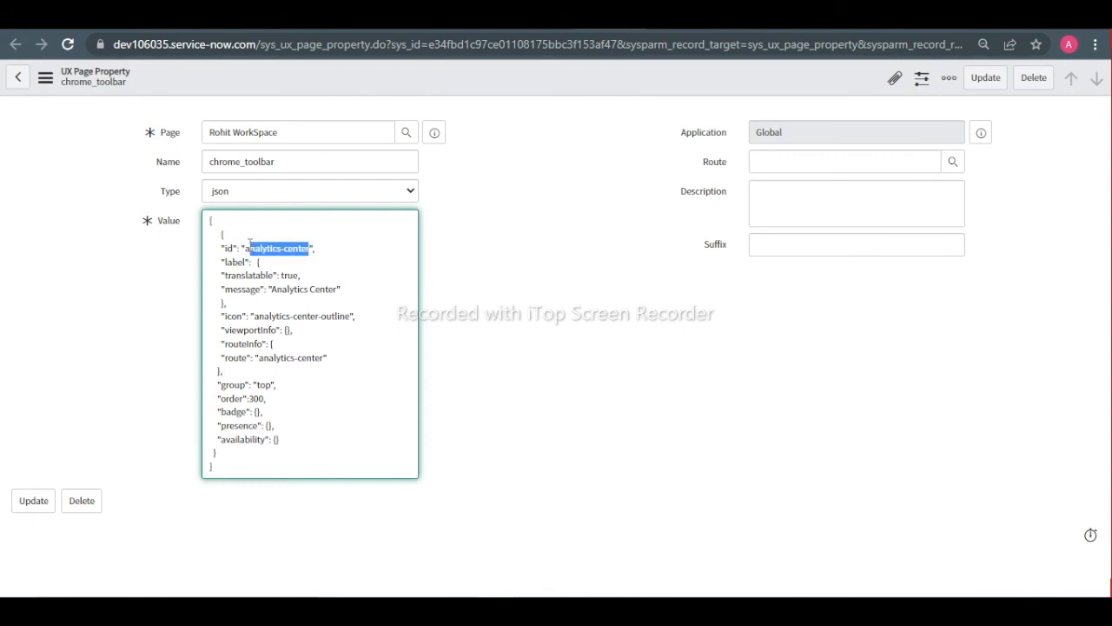
key(BackSpace)
key(BackSpace)
key(ctrl+v)
Change the label message in the JSON to "Landing page" and save the chrome_toolbar property.
drag(338, 290, 274, 294)
key(ctrl+v)
double_click(294, 289)
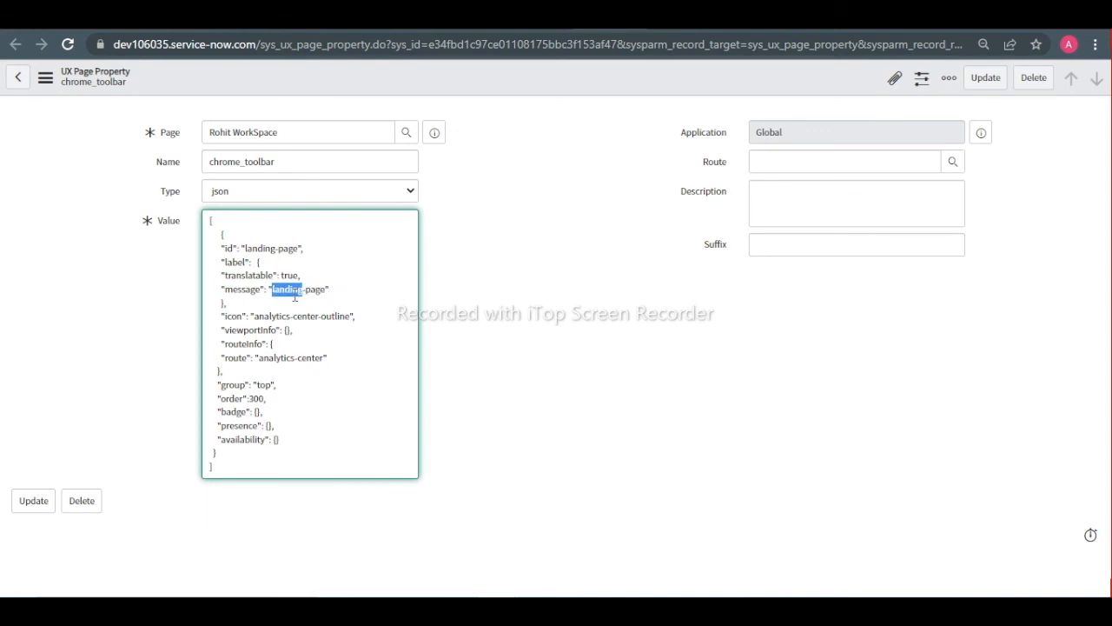
click(302, 290)
key(Delete)
click(276, 294)
key(Delete)
text(L)
right_click(529, 69)
click(570, 79)
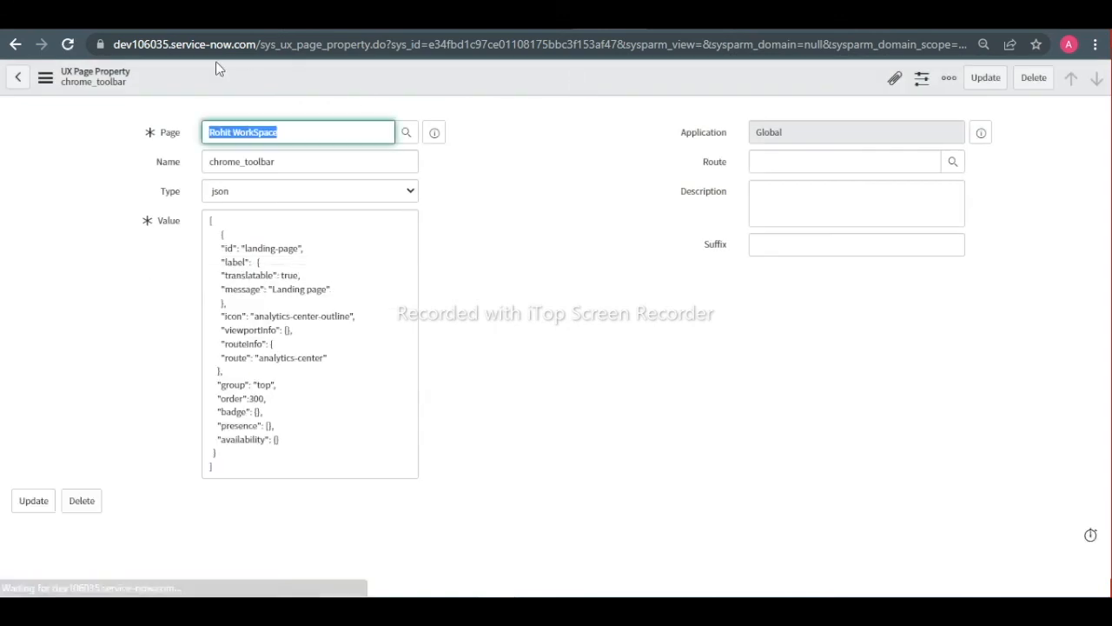
Reload the chrome_toolbar property record and review its type options and JSON value.
click(68, 45)
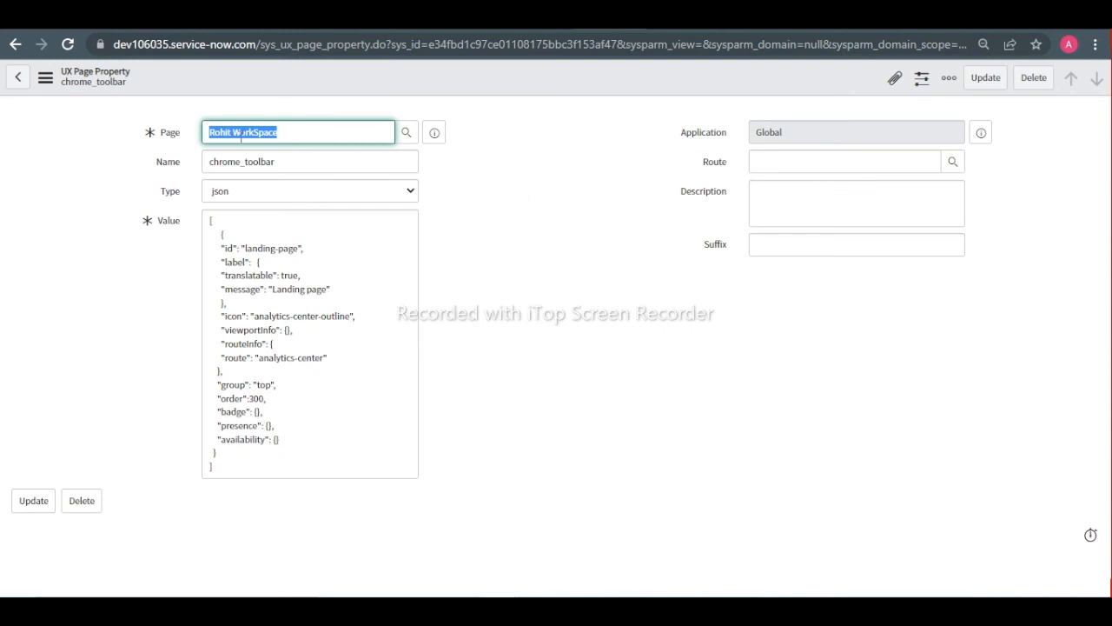
click(234, 191)
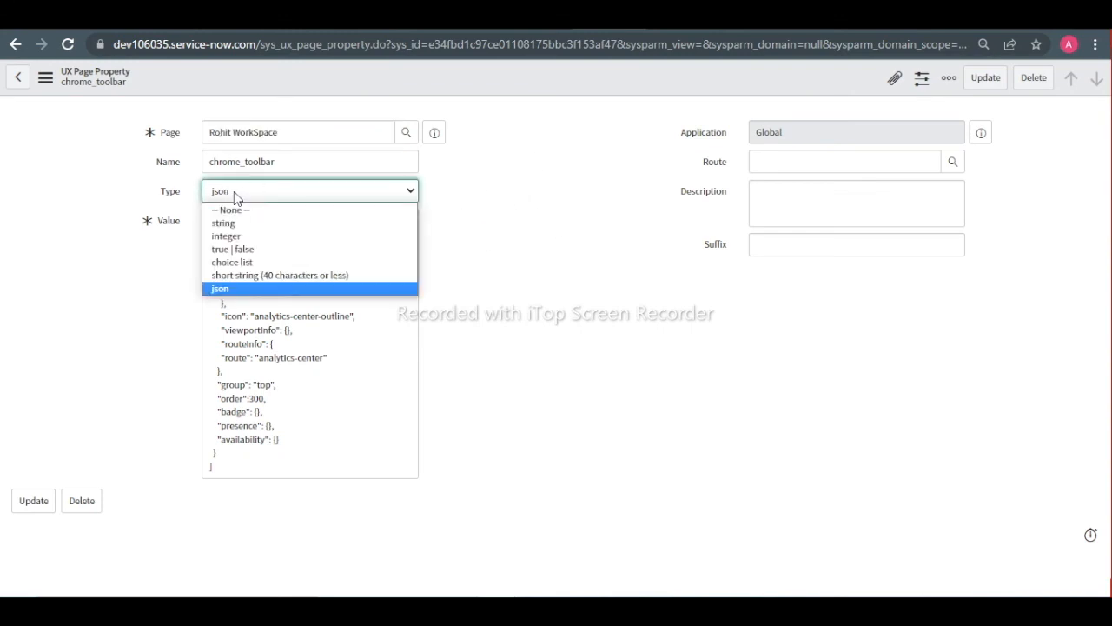
click(541, 328)
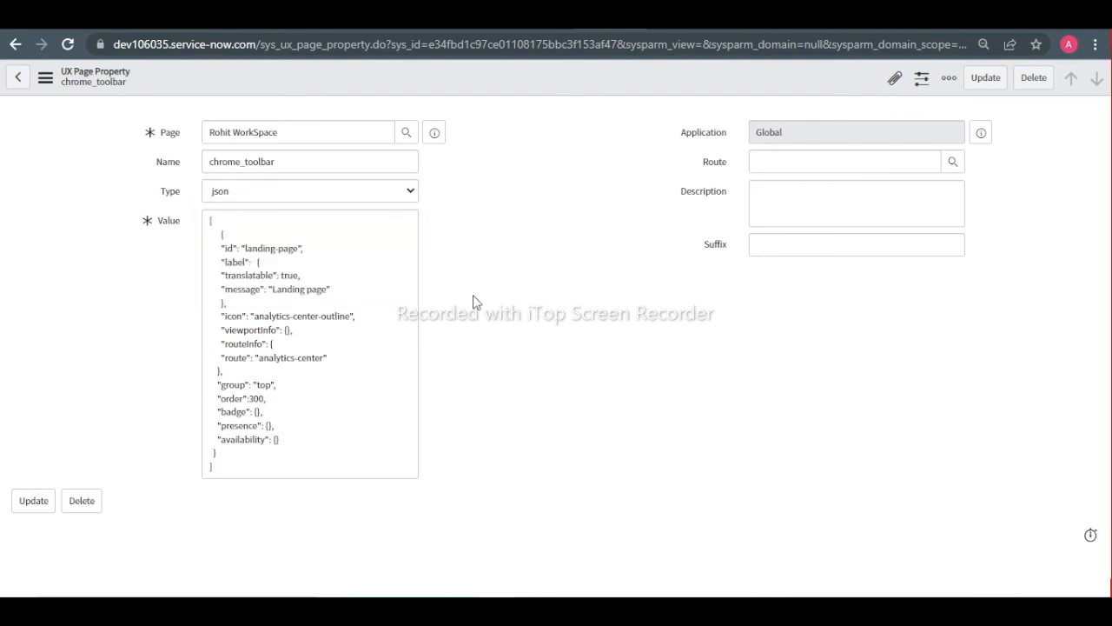
drag(209, 219, 304, 489)
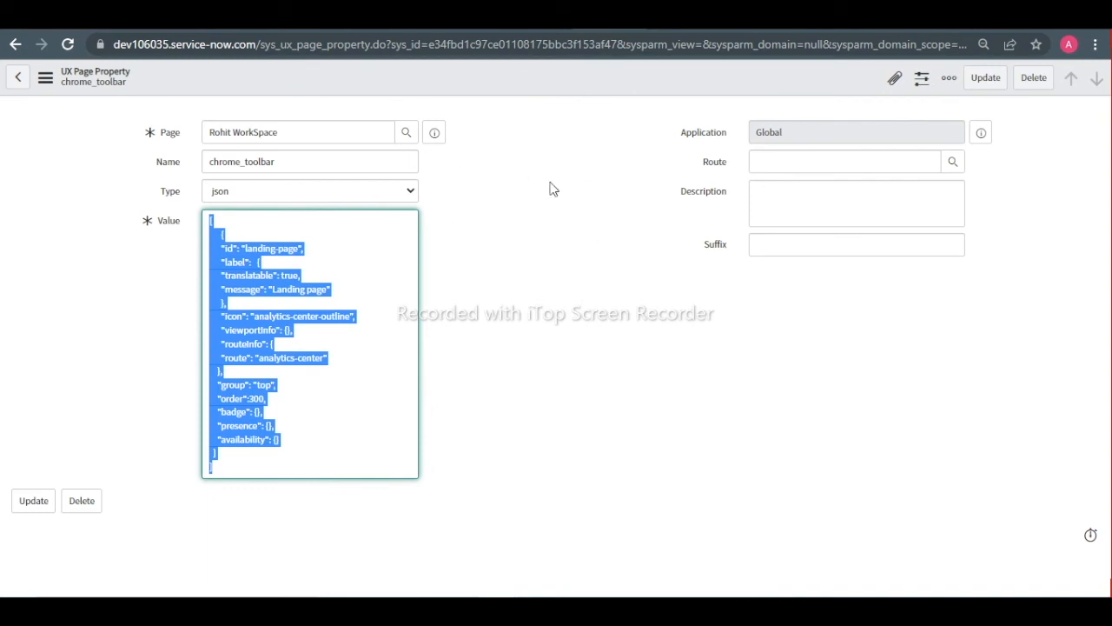
click(325, 258)
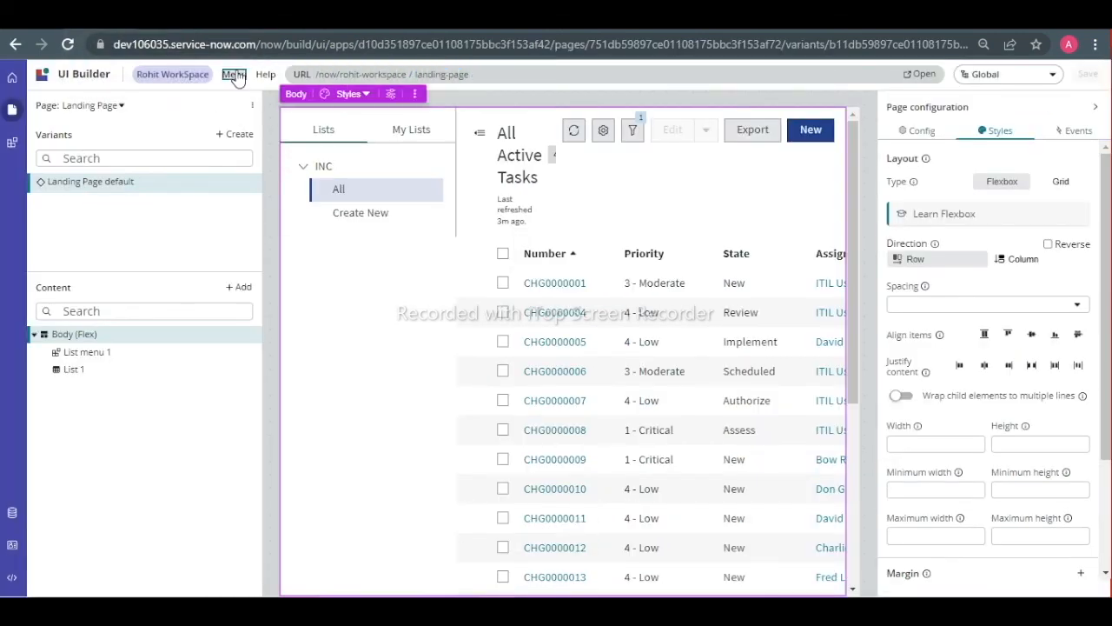
Open the side navigation section of the experience settings in UI Builder and set the entry's page route to Landing Page.
click(233, 75)
click(276, 205)
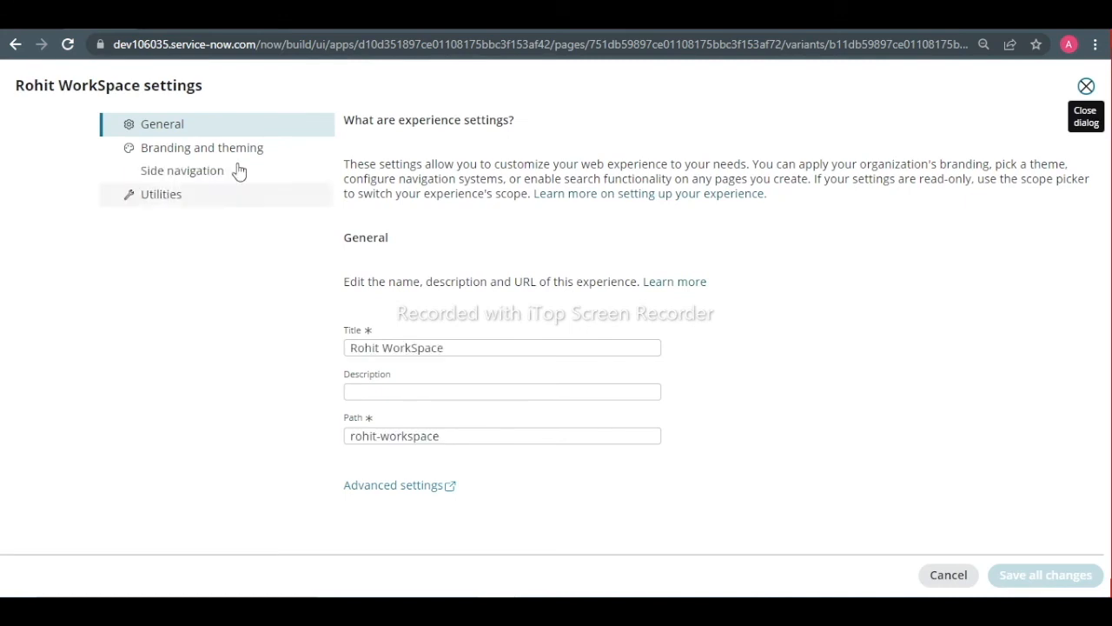
click(187, 173)
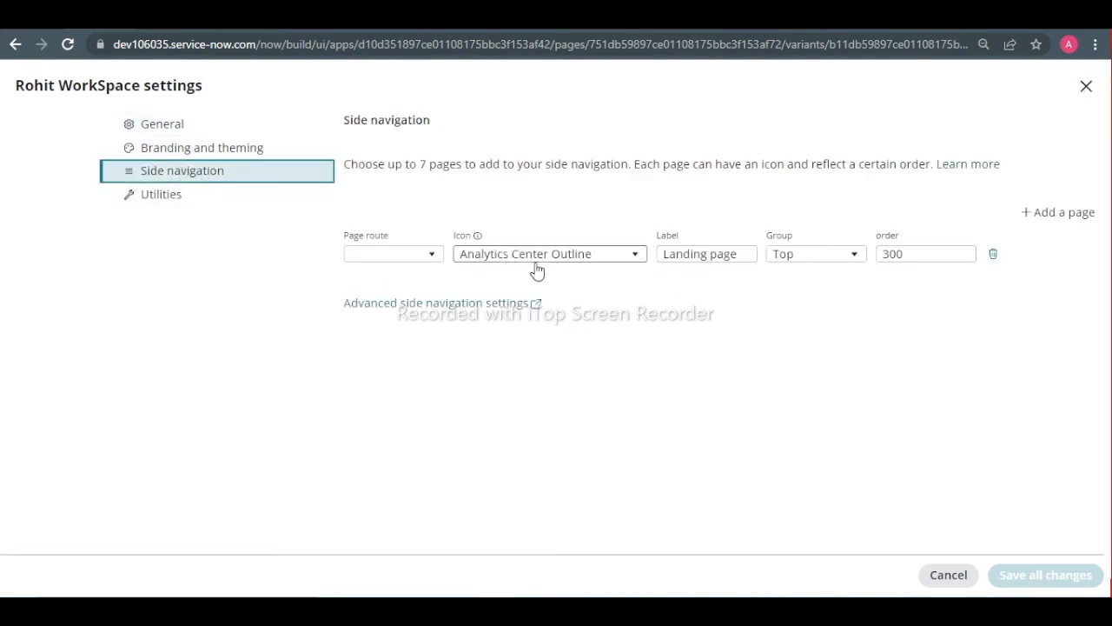
click(405, 254)
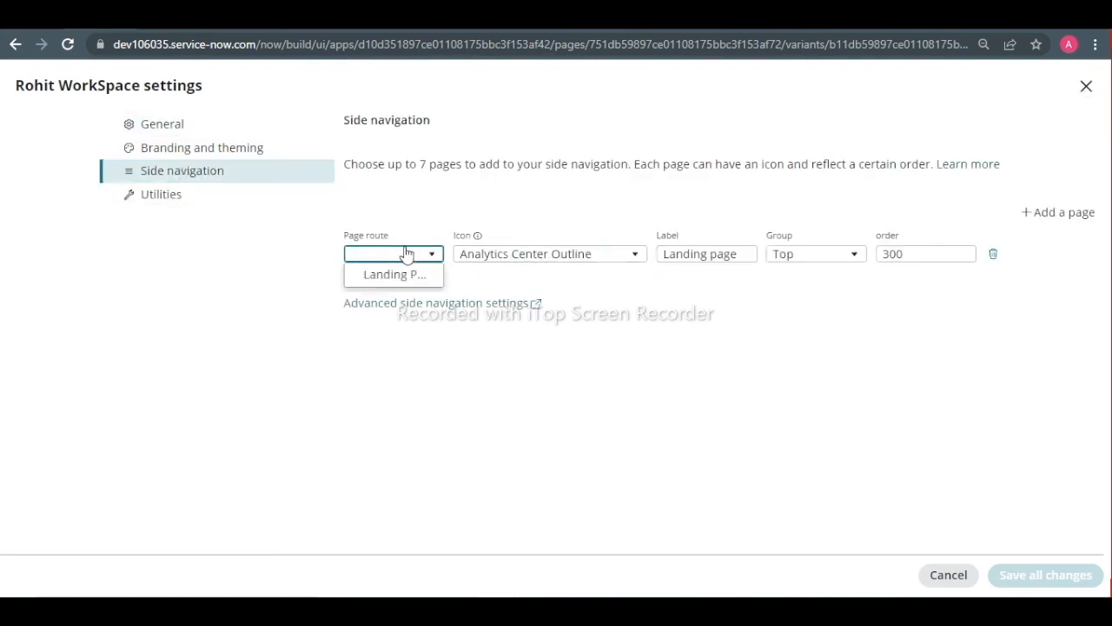
click(395, 279)
Search the icons for "home" and assign Home Outline to the Landing page navigation entry.
click(536, 261)
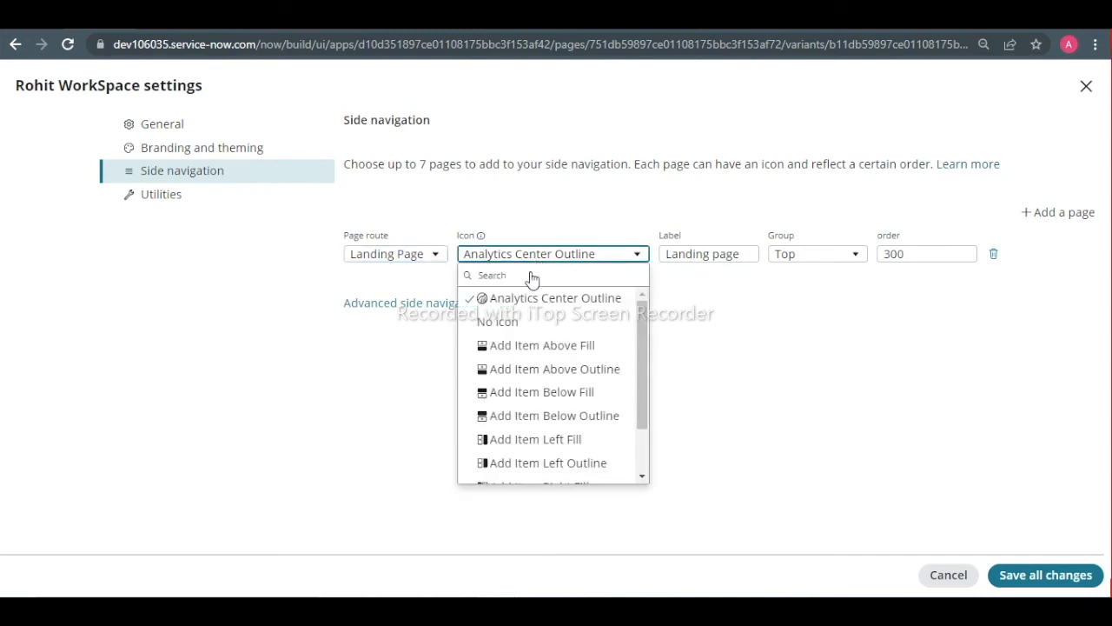
scroll(525, 277, down, 1)
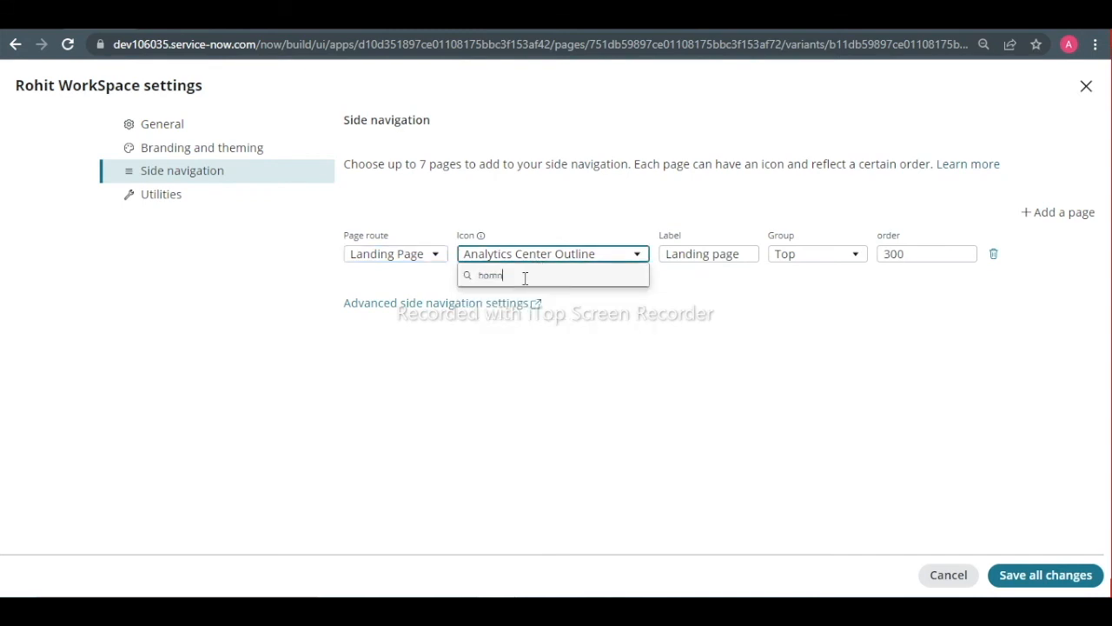
text(ne)
key(BackSpace)
key(BackSpace)
text(e)
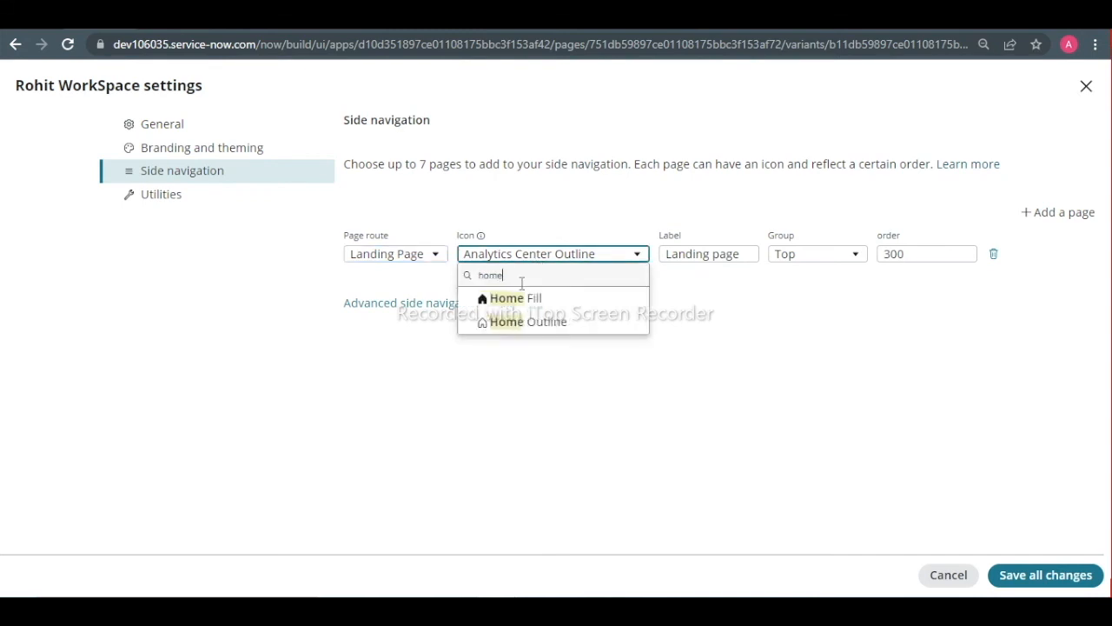
click(519, 323)
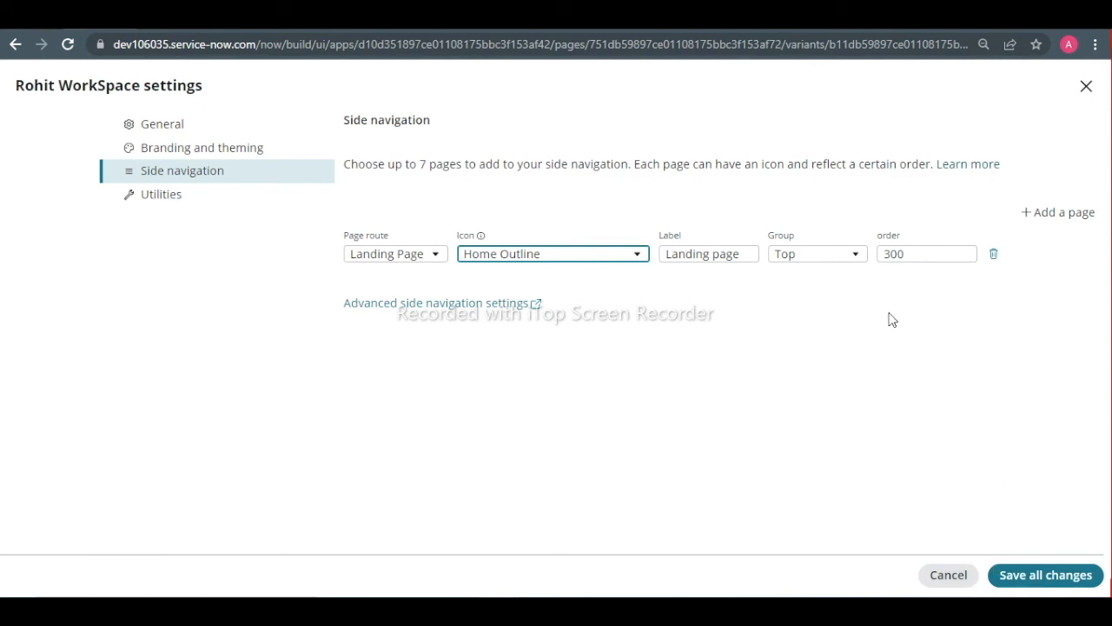
Move the Landing page navigation entry to the Bottom group and save all changes.
click(826, 254)
click(804, 298)
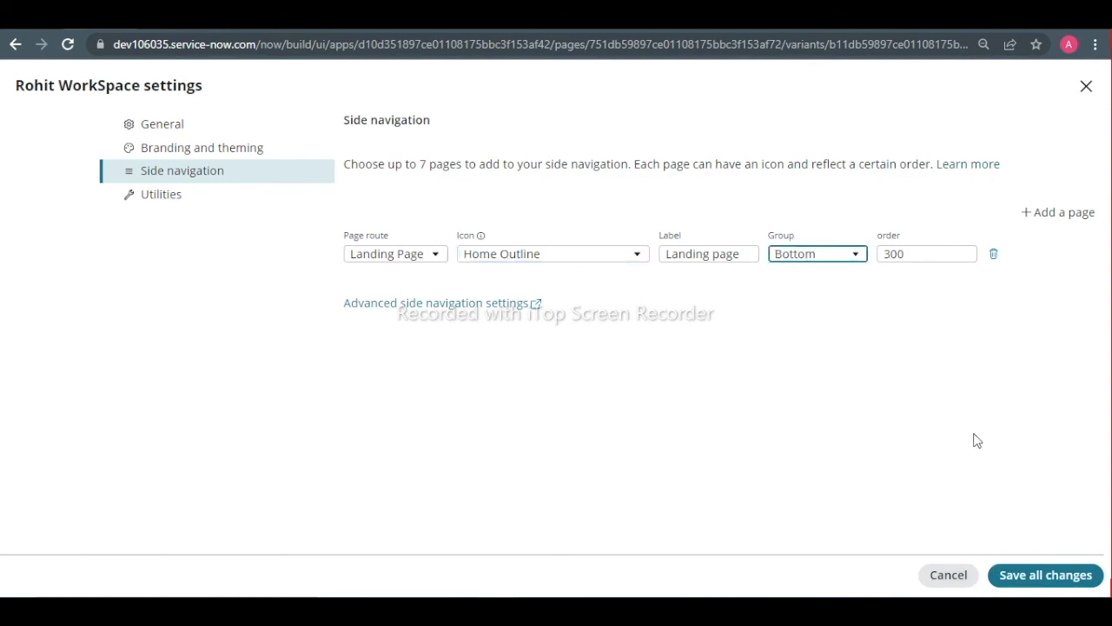
click(1014, 574)
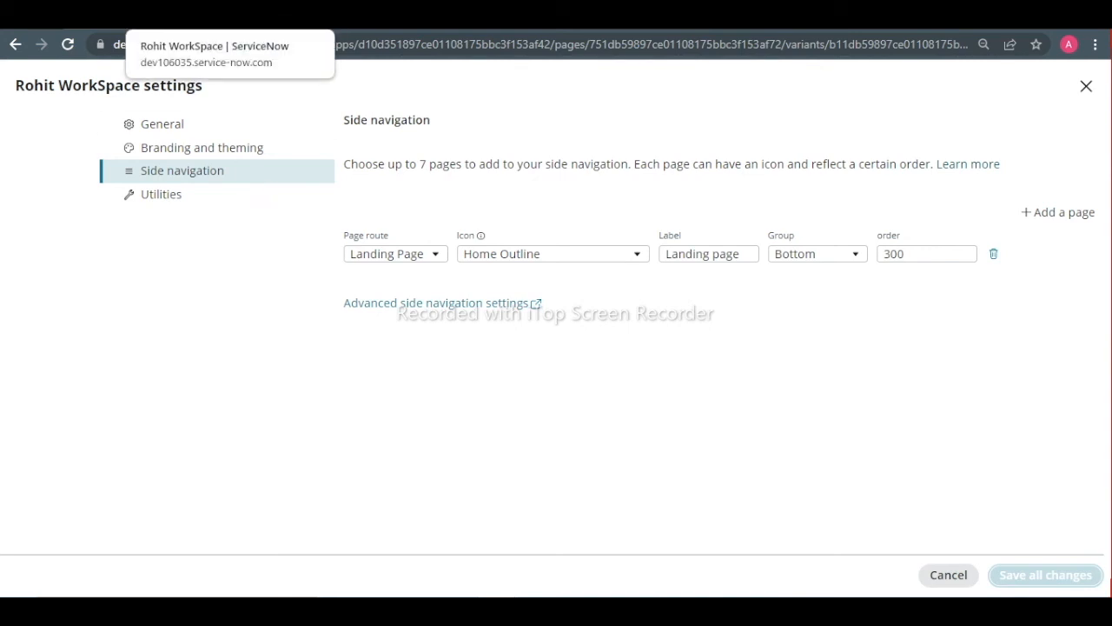
Reload the Rohit WorkSpace page to check its side navigation, and close the experience settings in UI Builder.
click(191, 17)
click(69, 45)
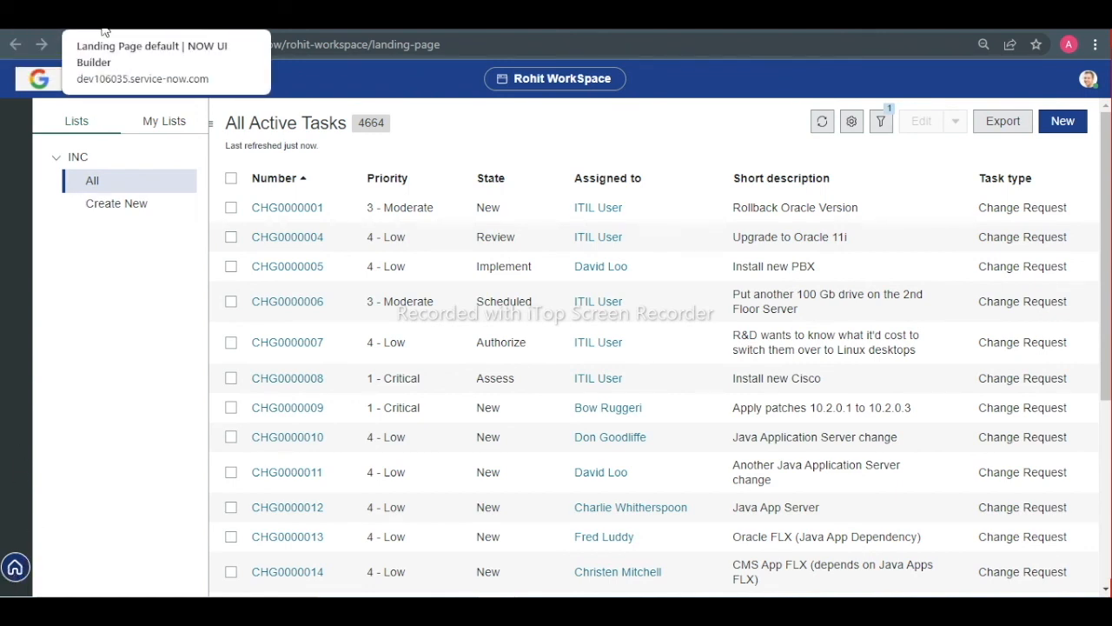
click(130, 14)
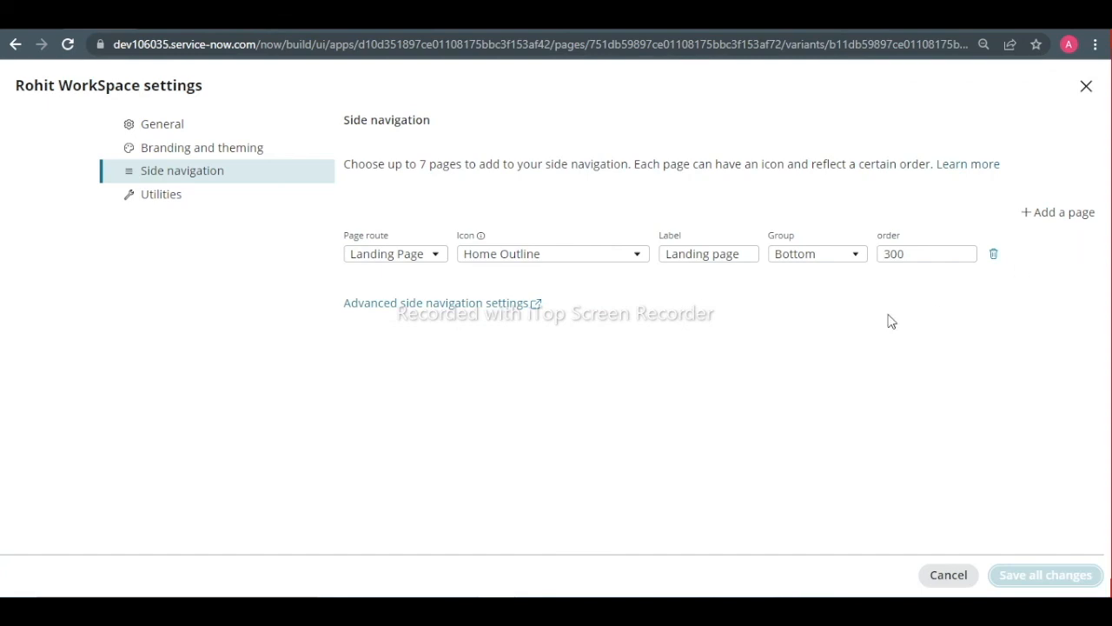
click(816, 253)
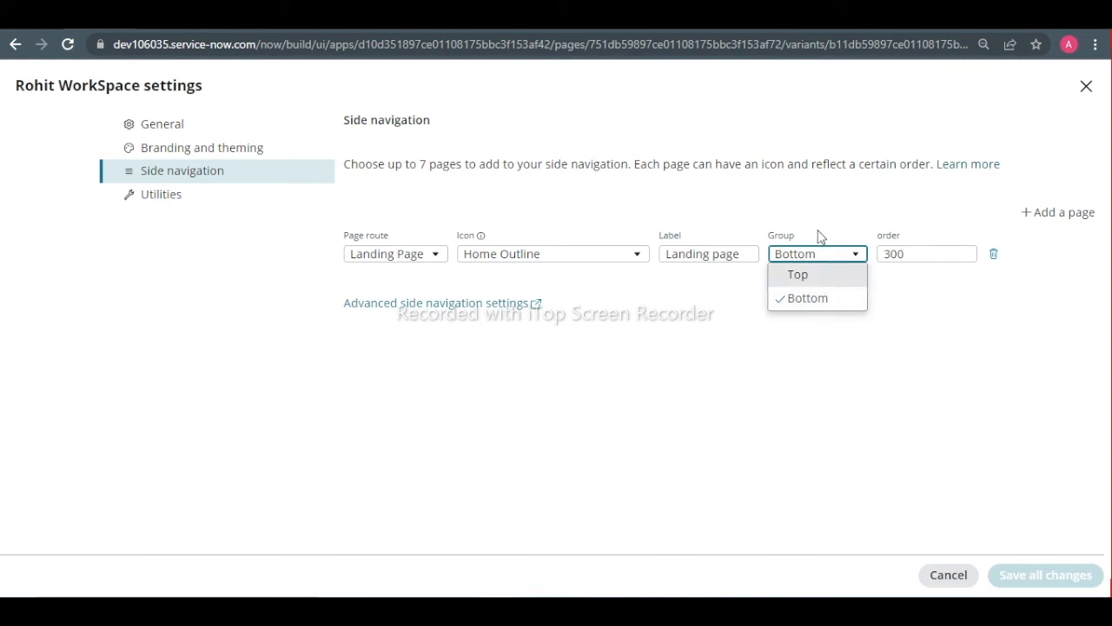
click(1086, 86)
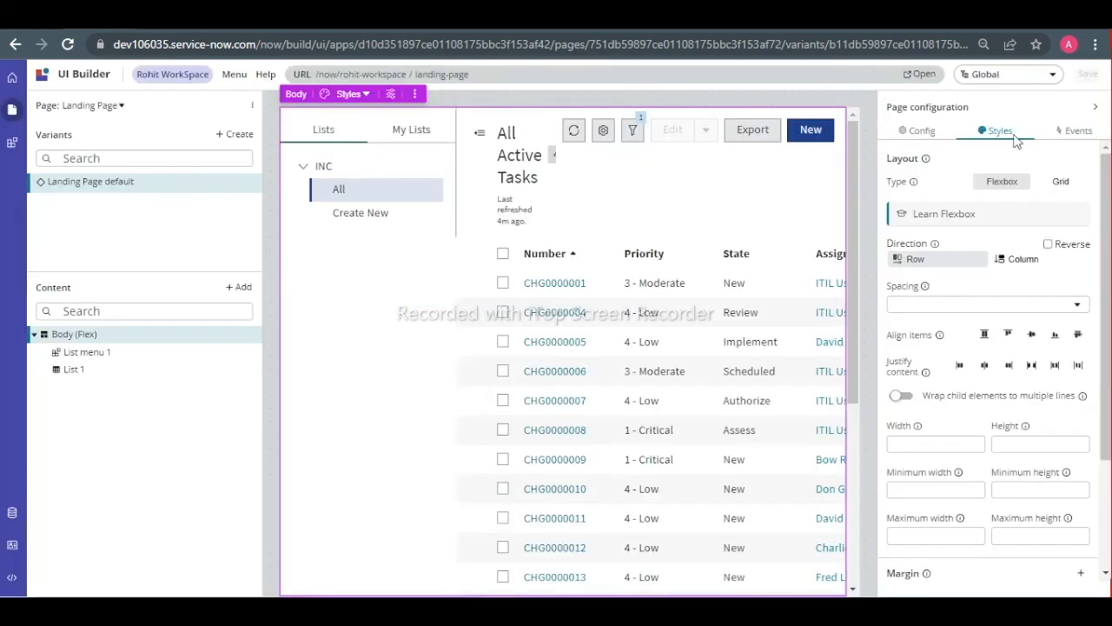
Open the side navigation section of the experience settings and add a second page entry with the page route Landing Page.
click(157, 24)
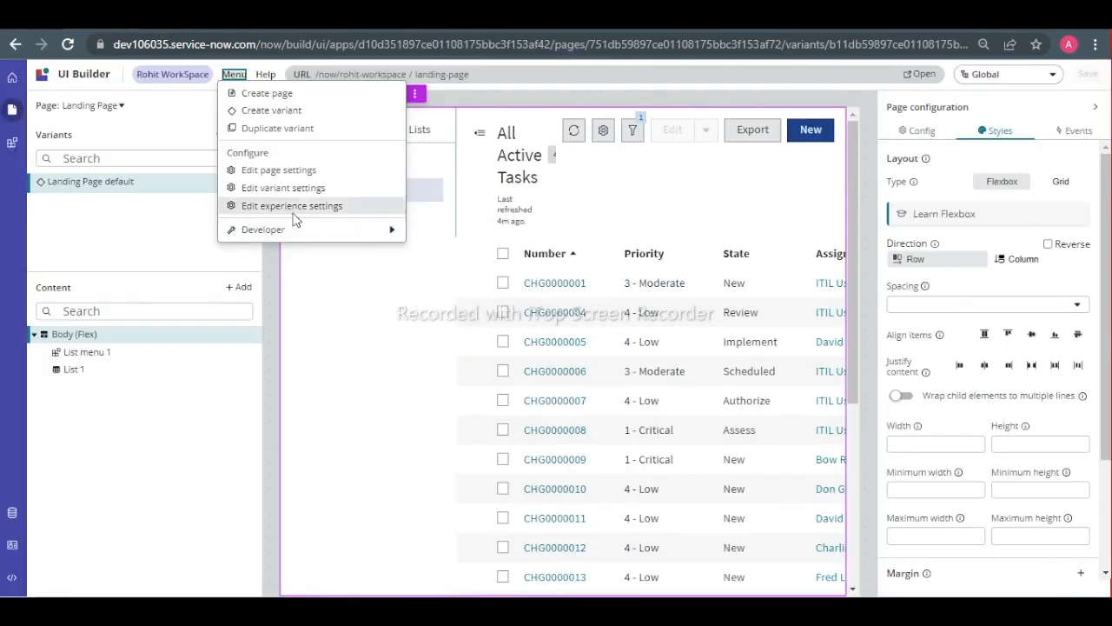
click(291, 207)
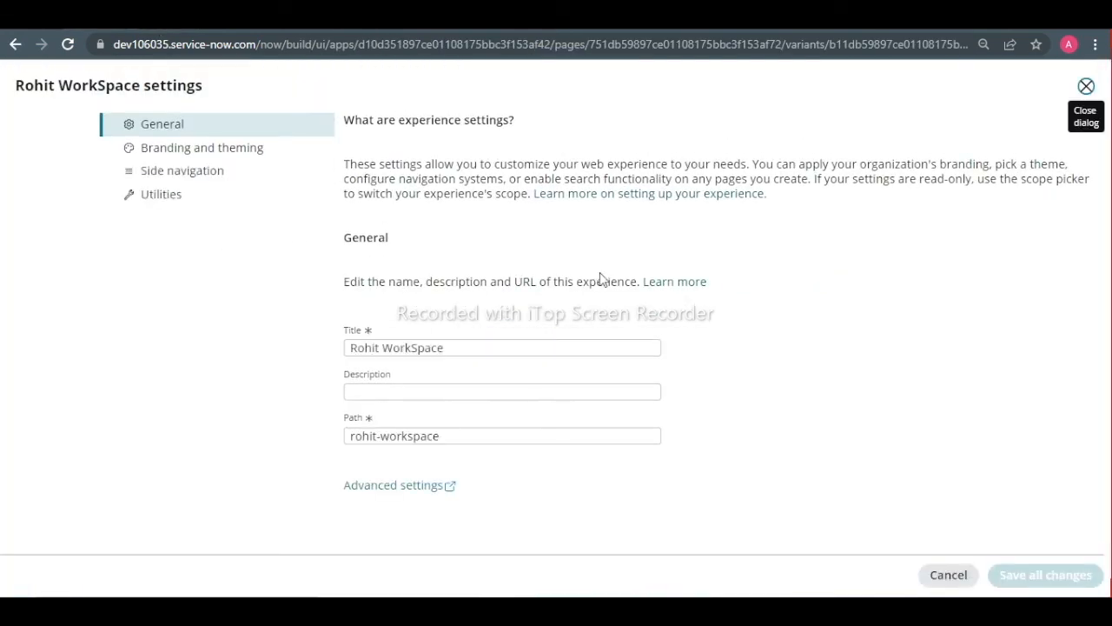
click(224, 150)
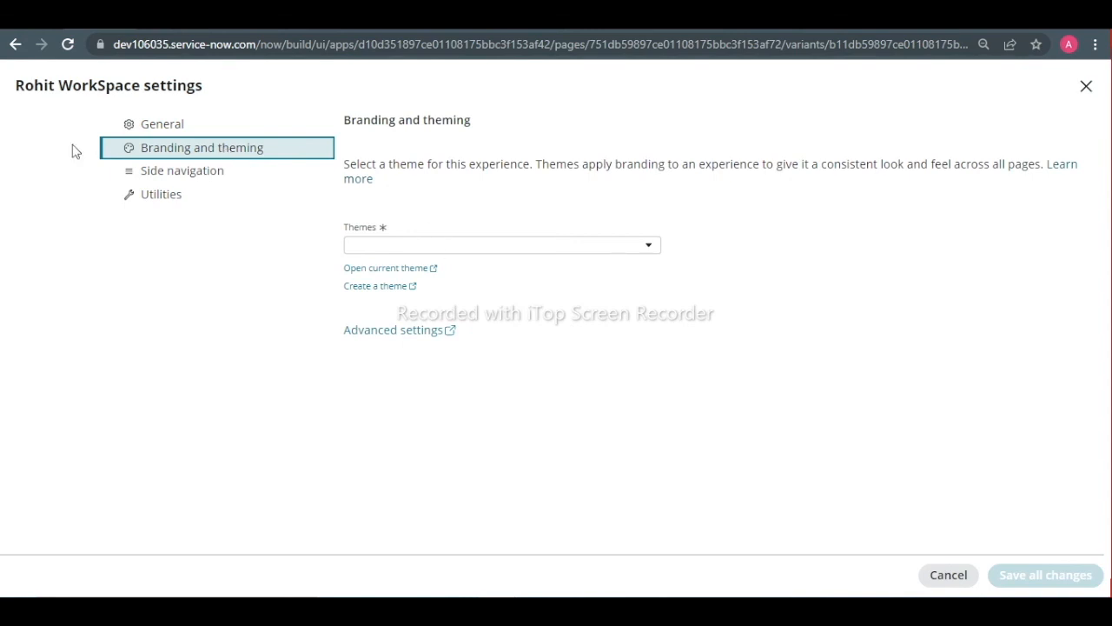
click(161, 172)
click(1060, 213)
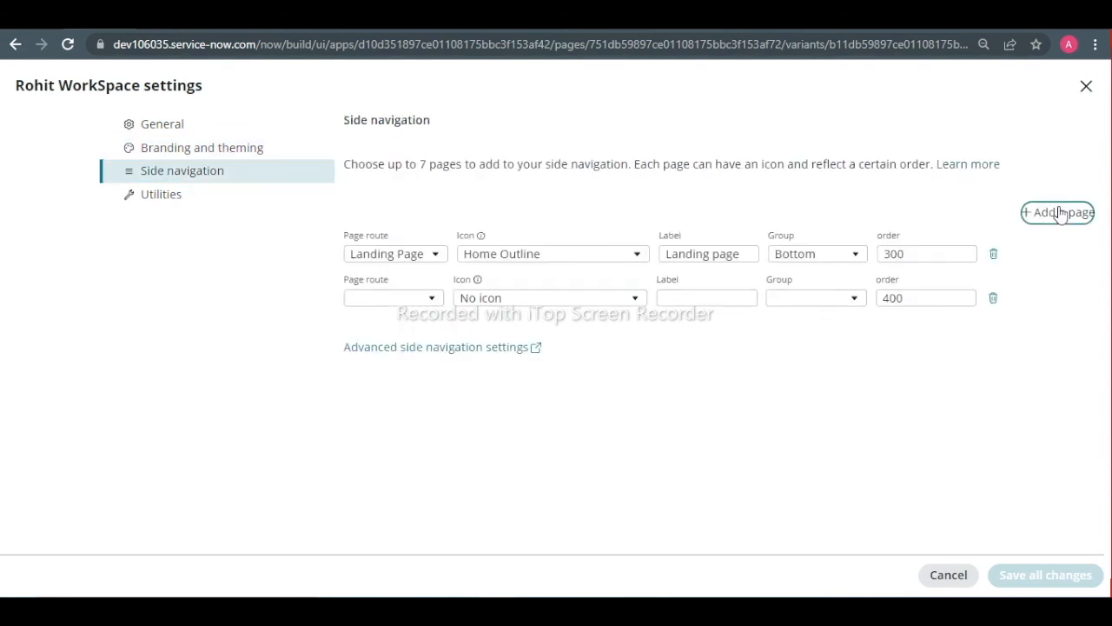
click(404, 298)
click(395, 318)
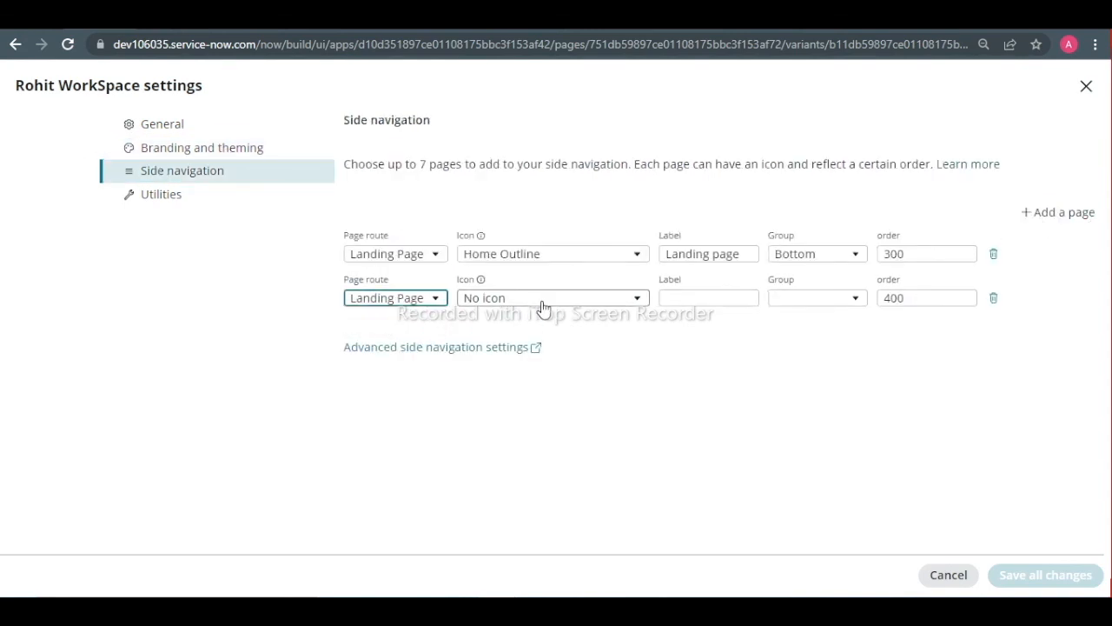
Search the icons for "Home", assign Home Fill to the new navigation entry and label it "Landing".
click(542, 304)
text(Hom)
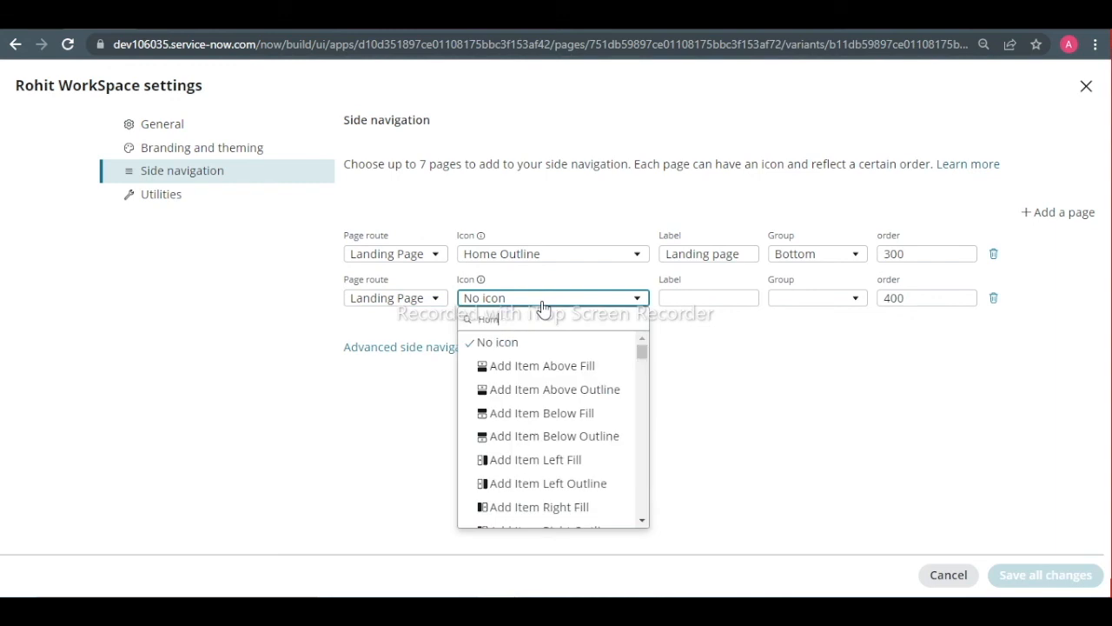
text(e)
click(513, 342)
click(714, 301)
text(Landing)
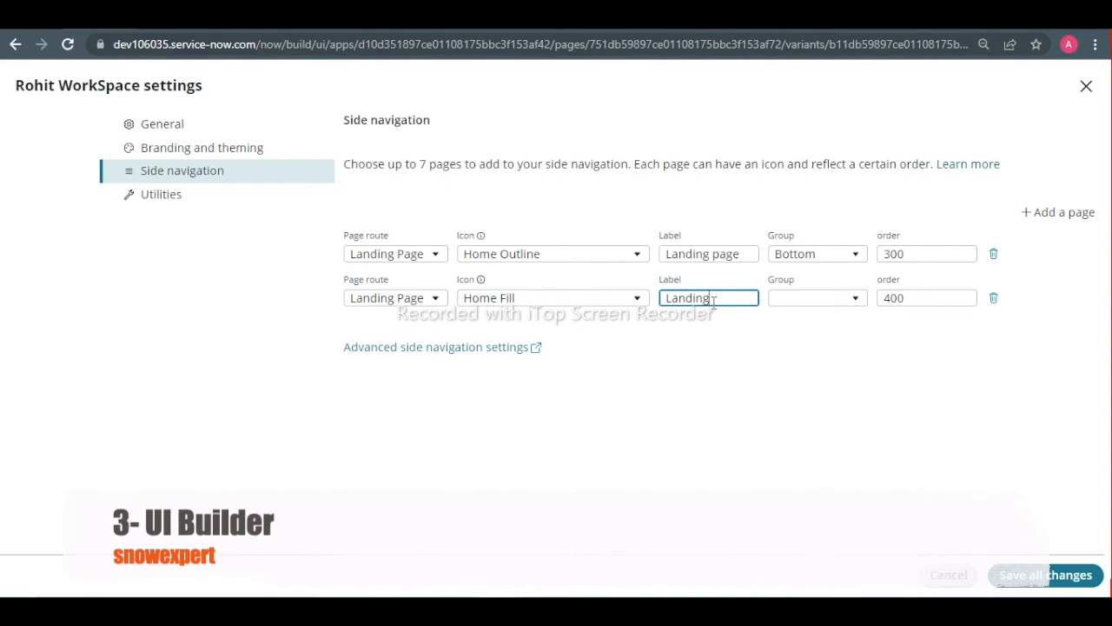
Assign the Landing navigation entry to the Top group and save all changes.
click(814, 300)
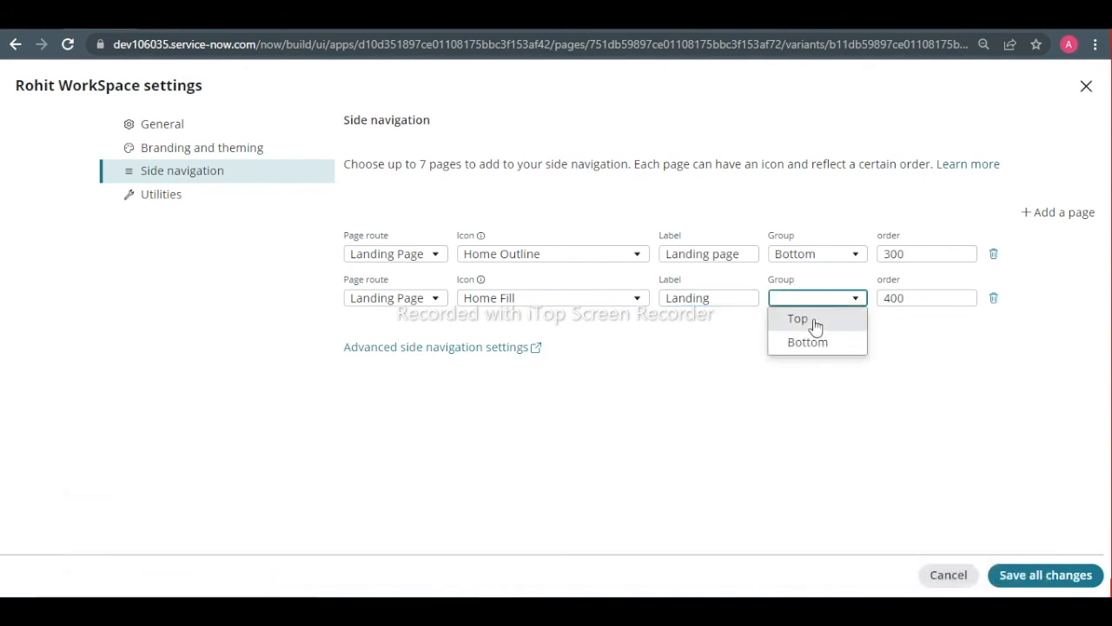
click(812, 319)
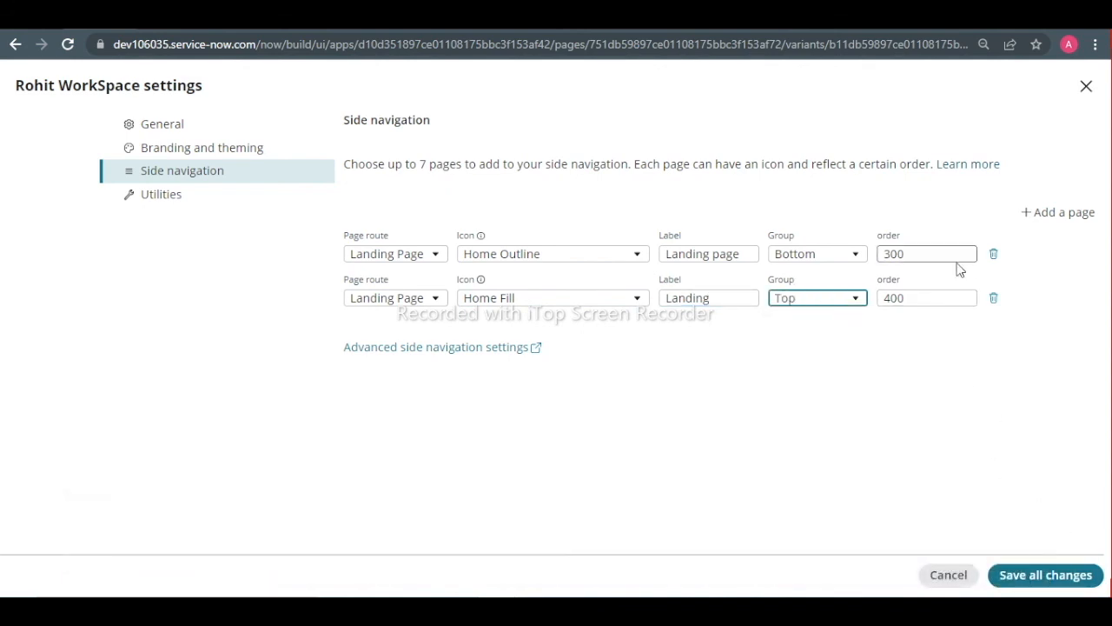
click(1026, 578)
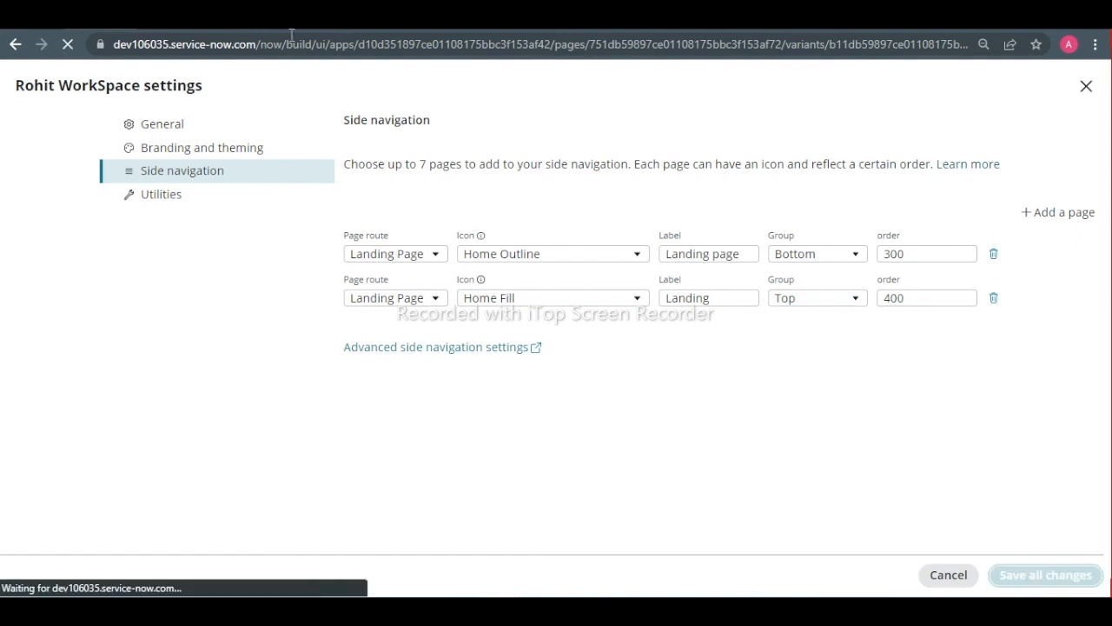